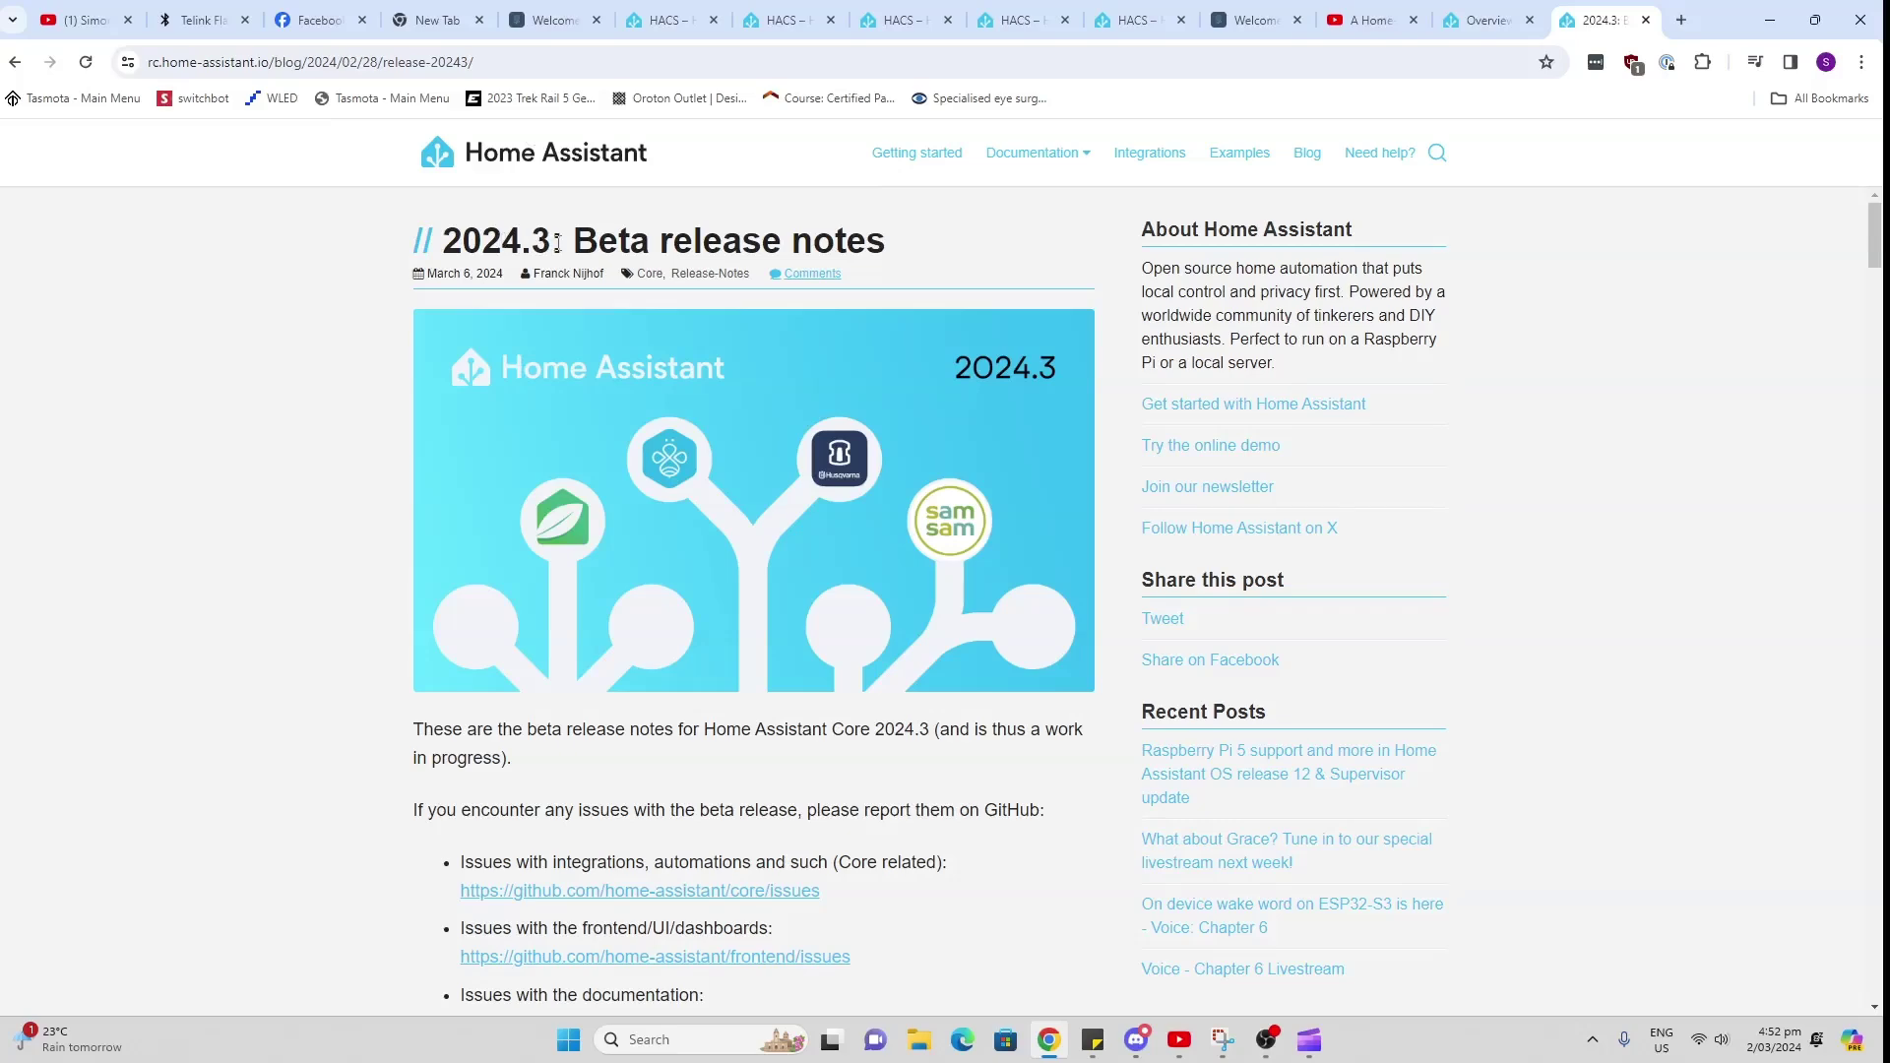
Step: Switch to the Home Assistant Overview dashboard tab
left_click(1487, 20)
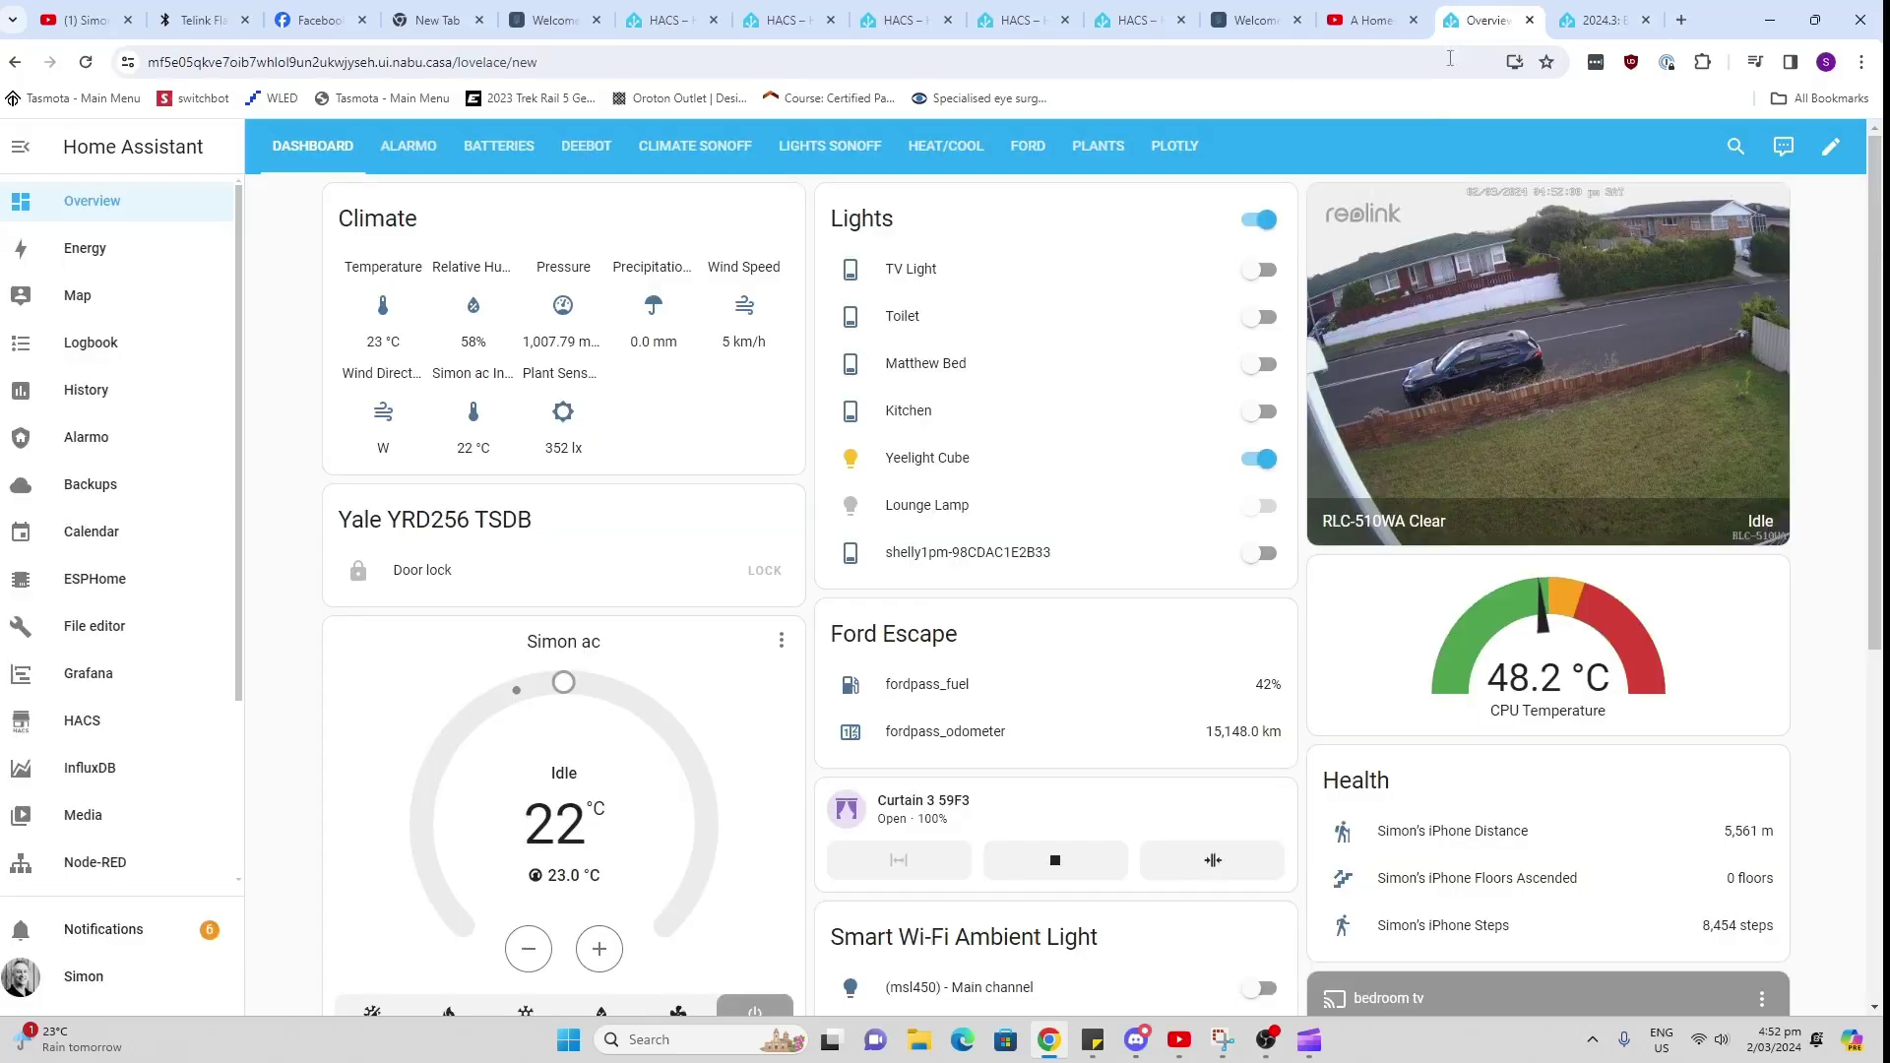
Step: Enter edit mode and add a new view with the Sections (experimental) layout
left_click(1834, 151)
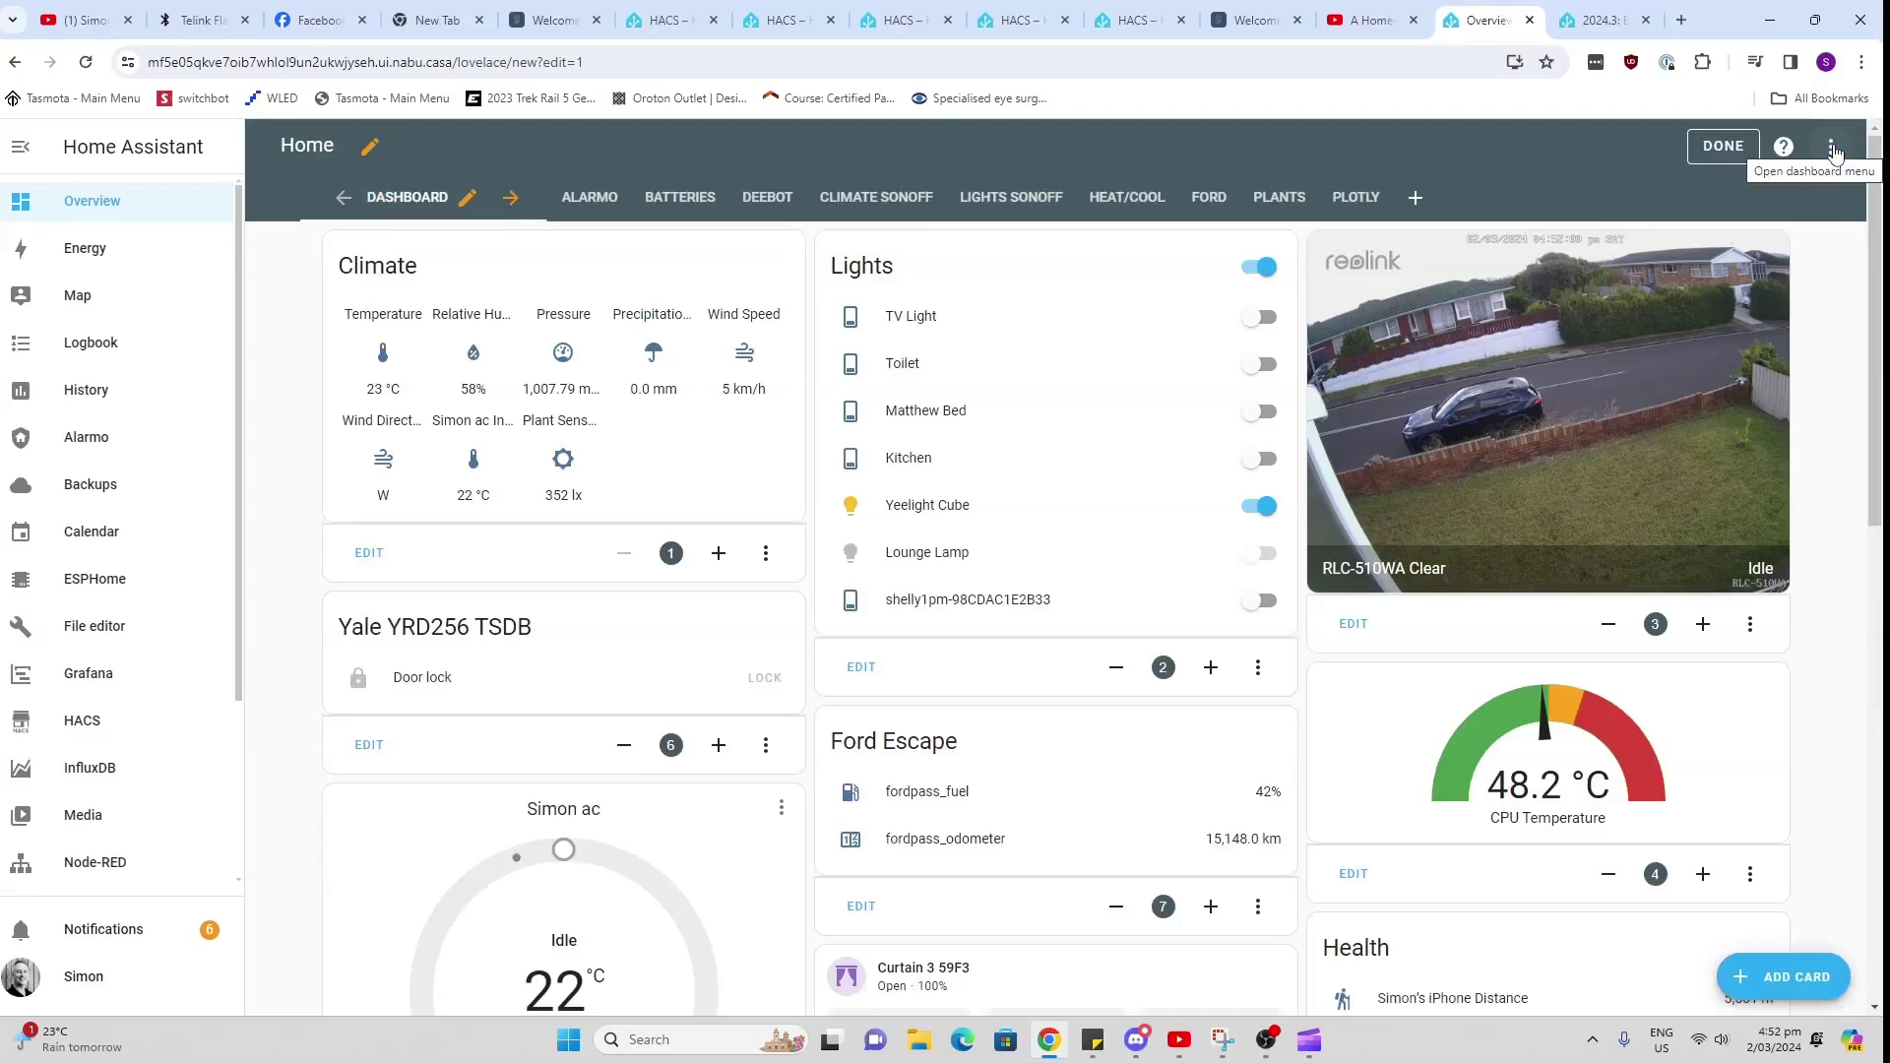
left_click(1413, 199)
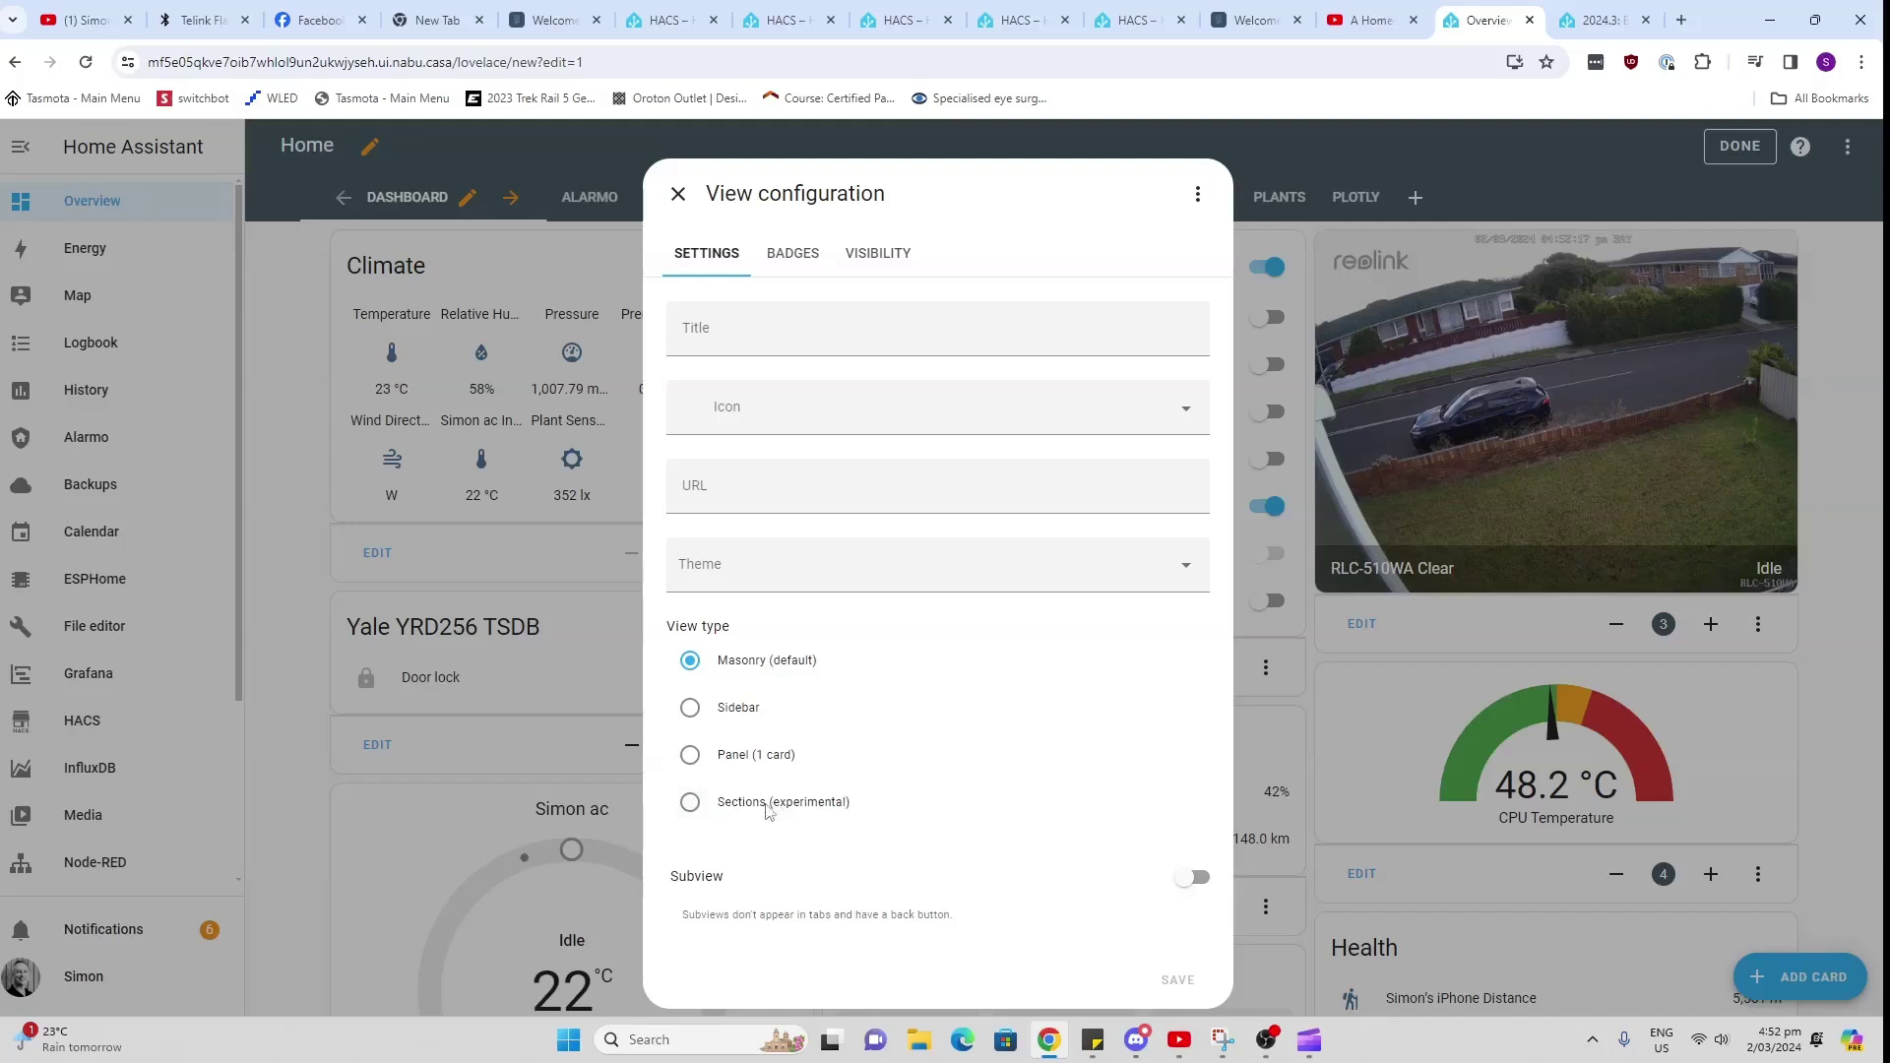
left_click(689, 805)
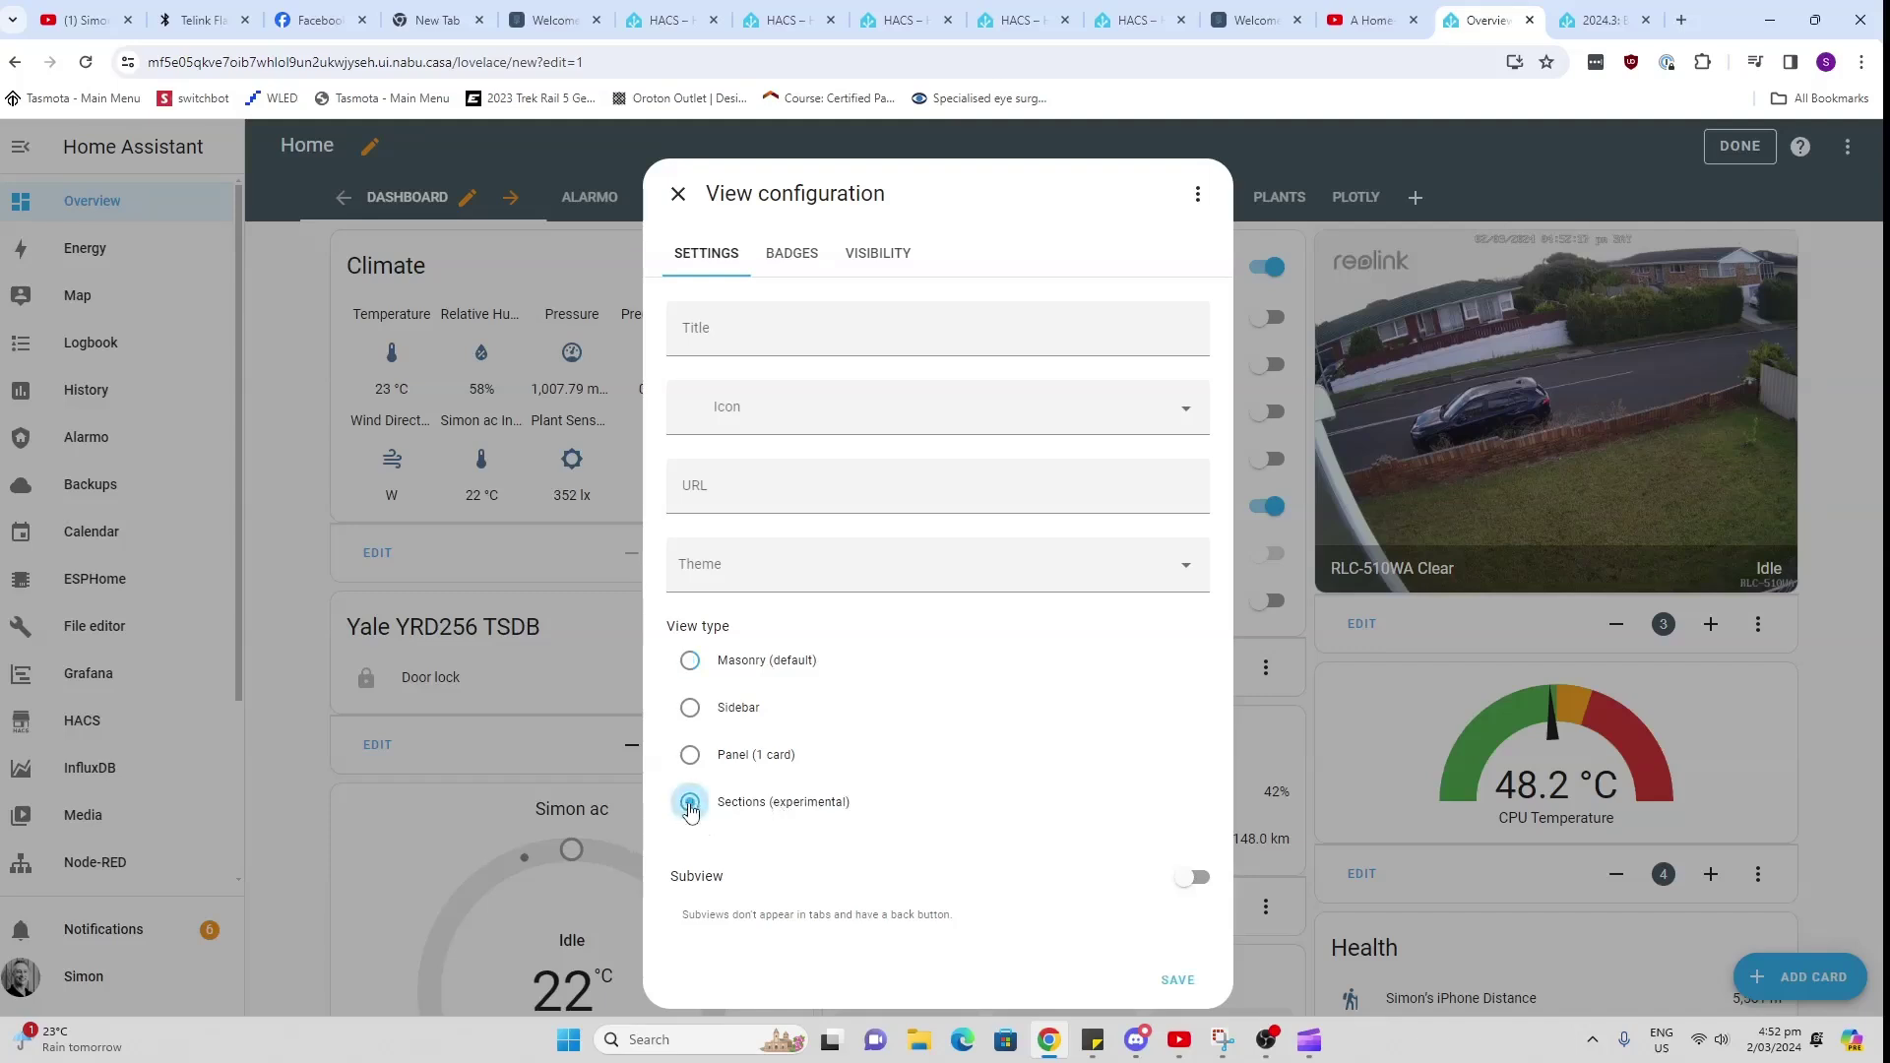
left_click(1179, 980)
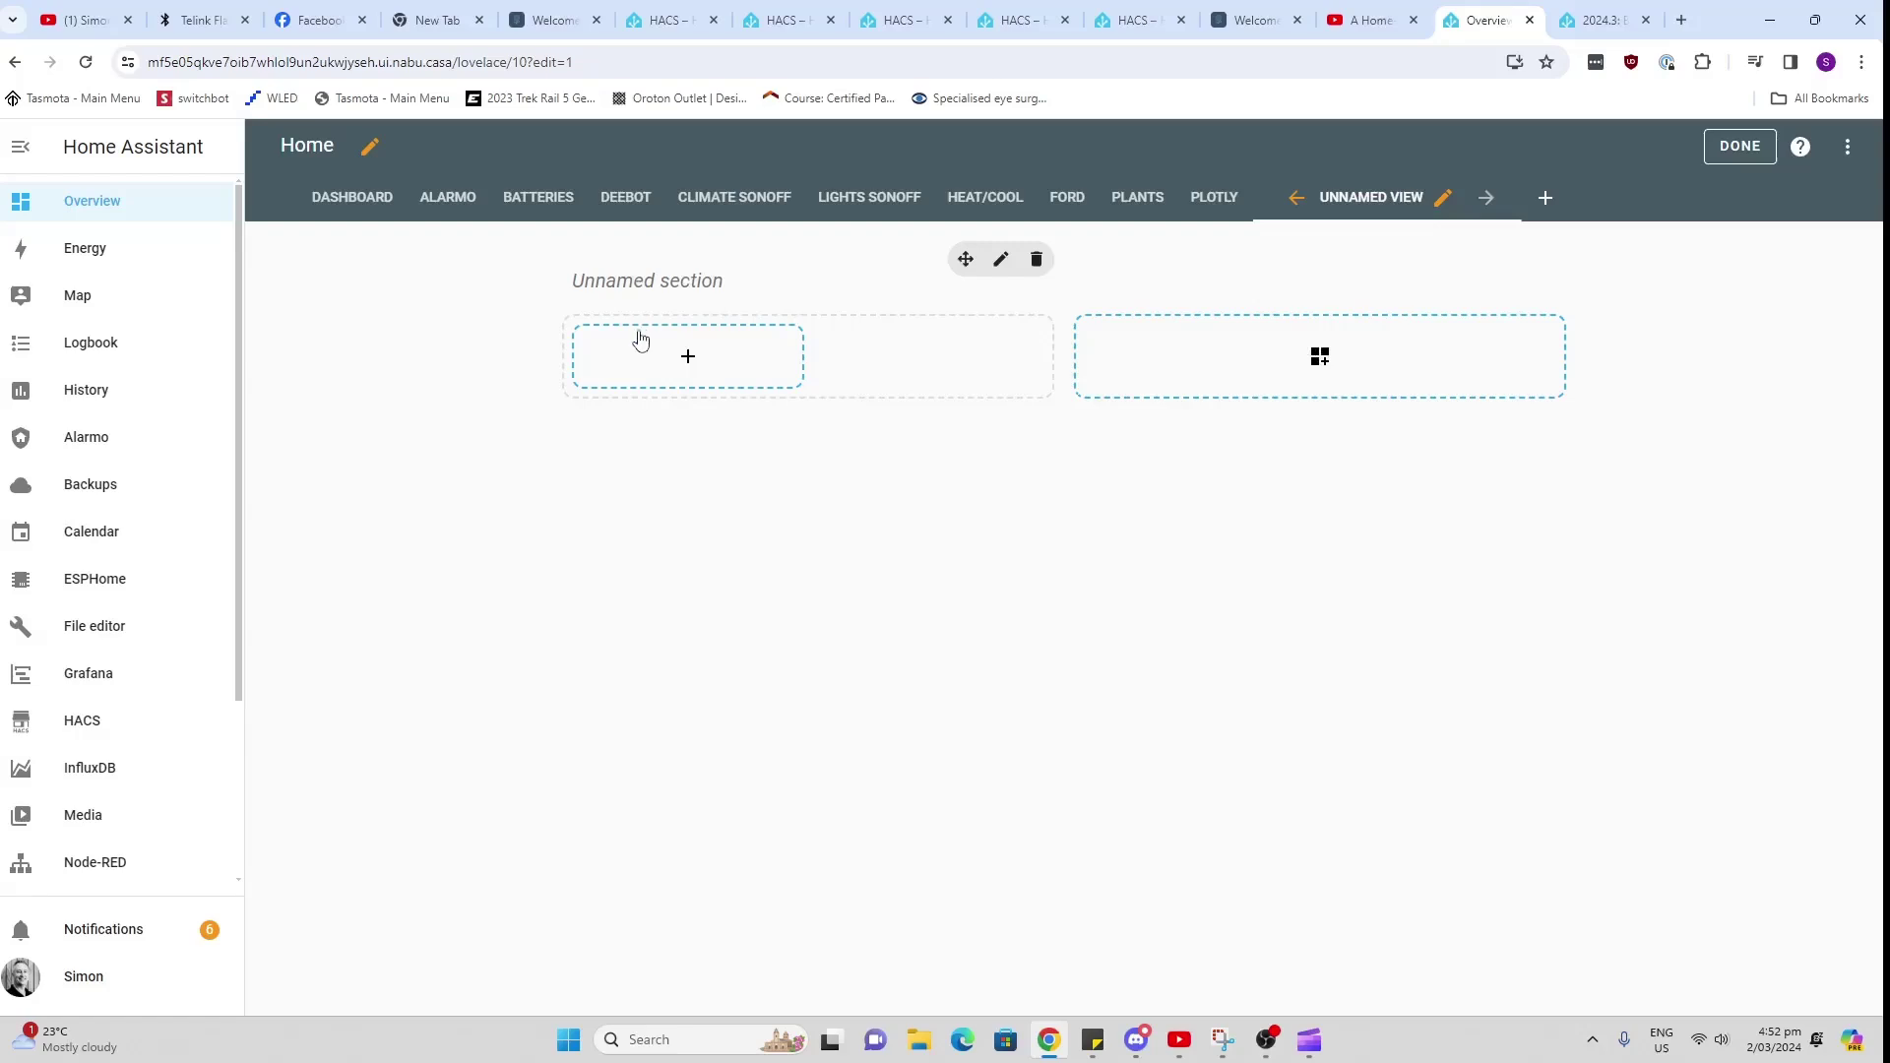
Step: Add a button card for the shelly1pm-98CDAC1E2B33 switch to the section
left_click(700, 358)
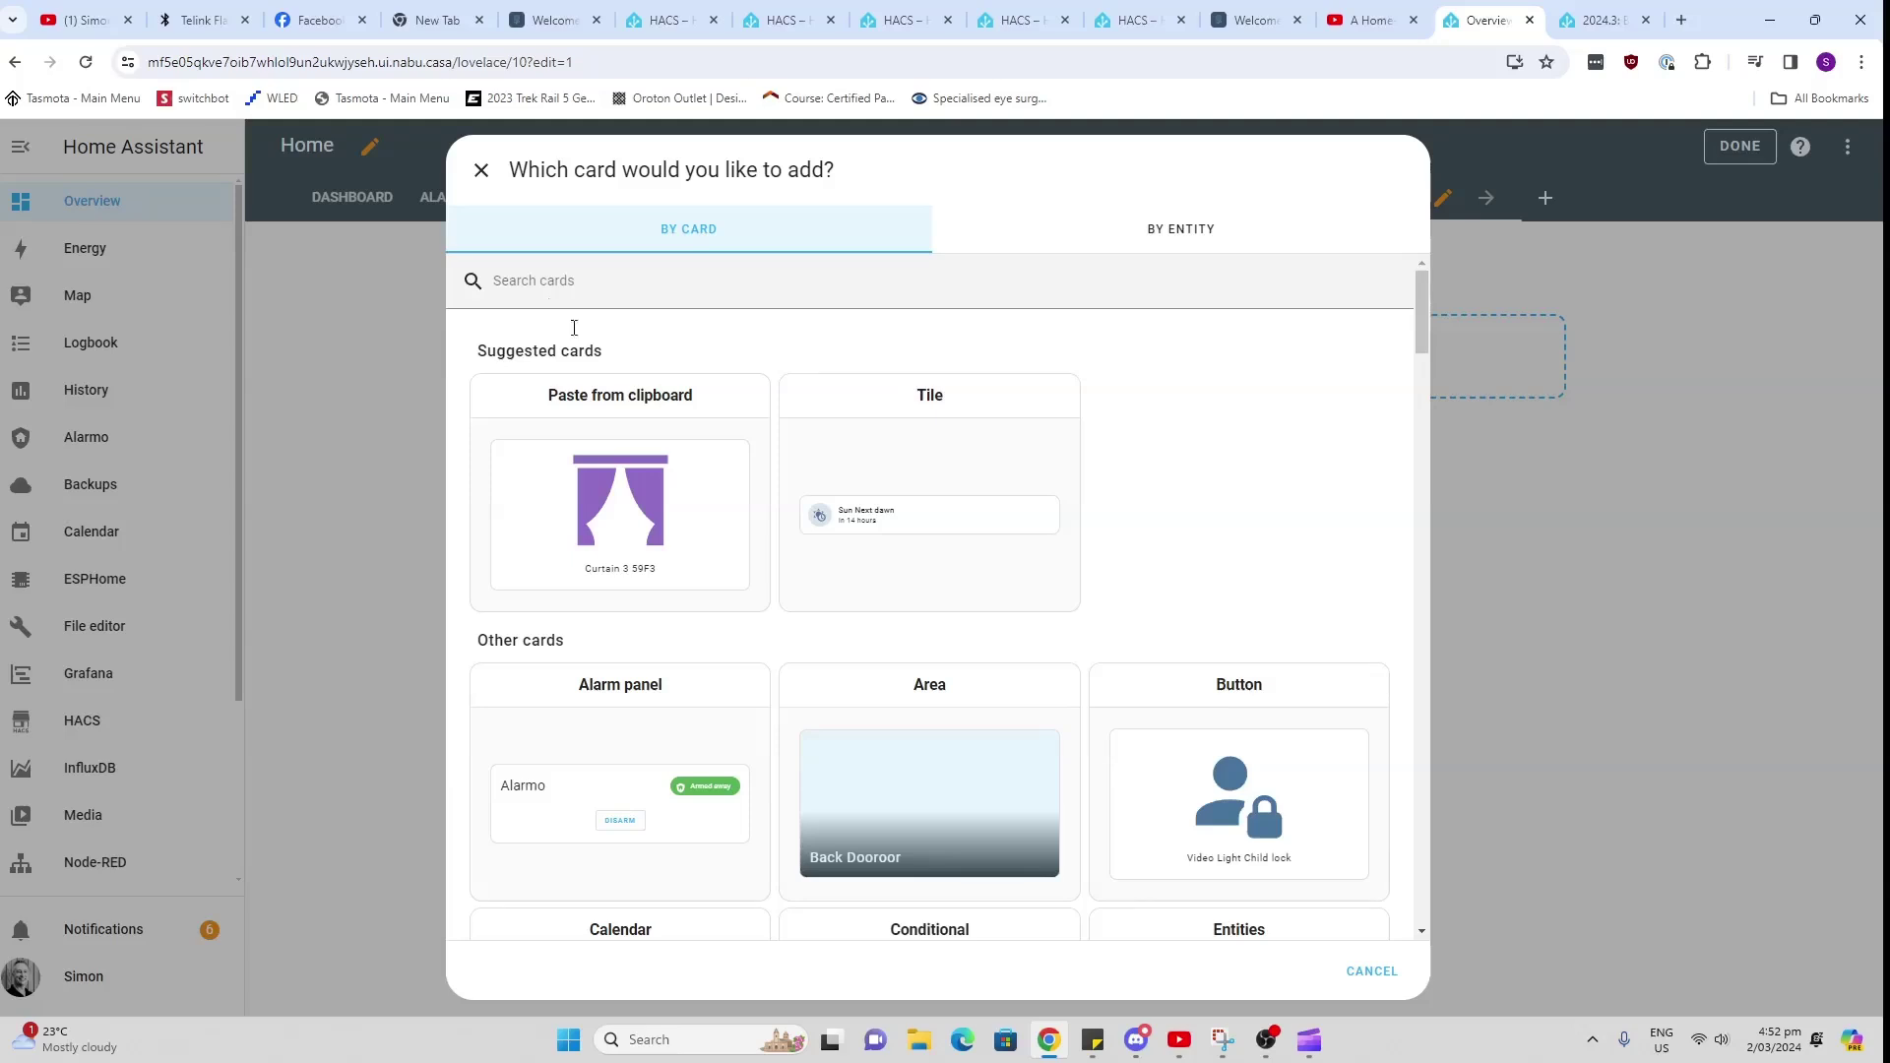
left_click(1221, 835)
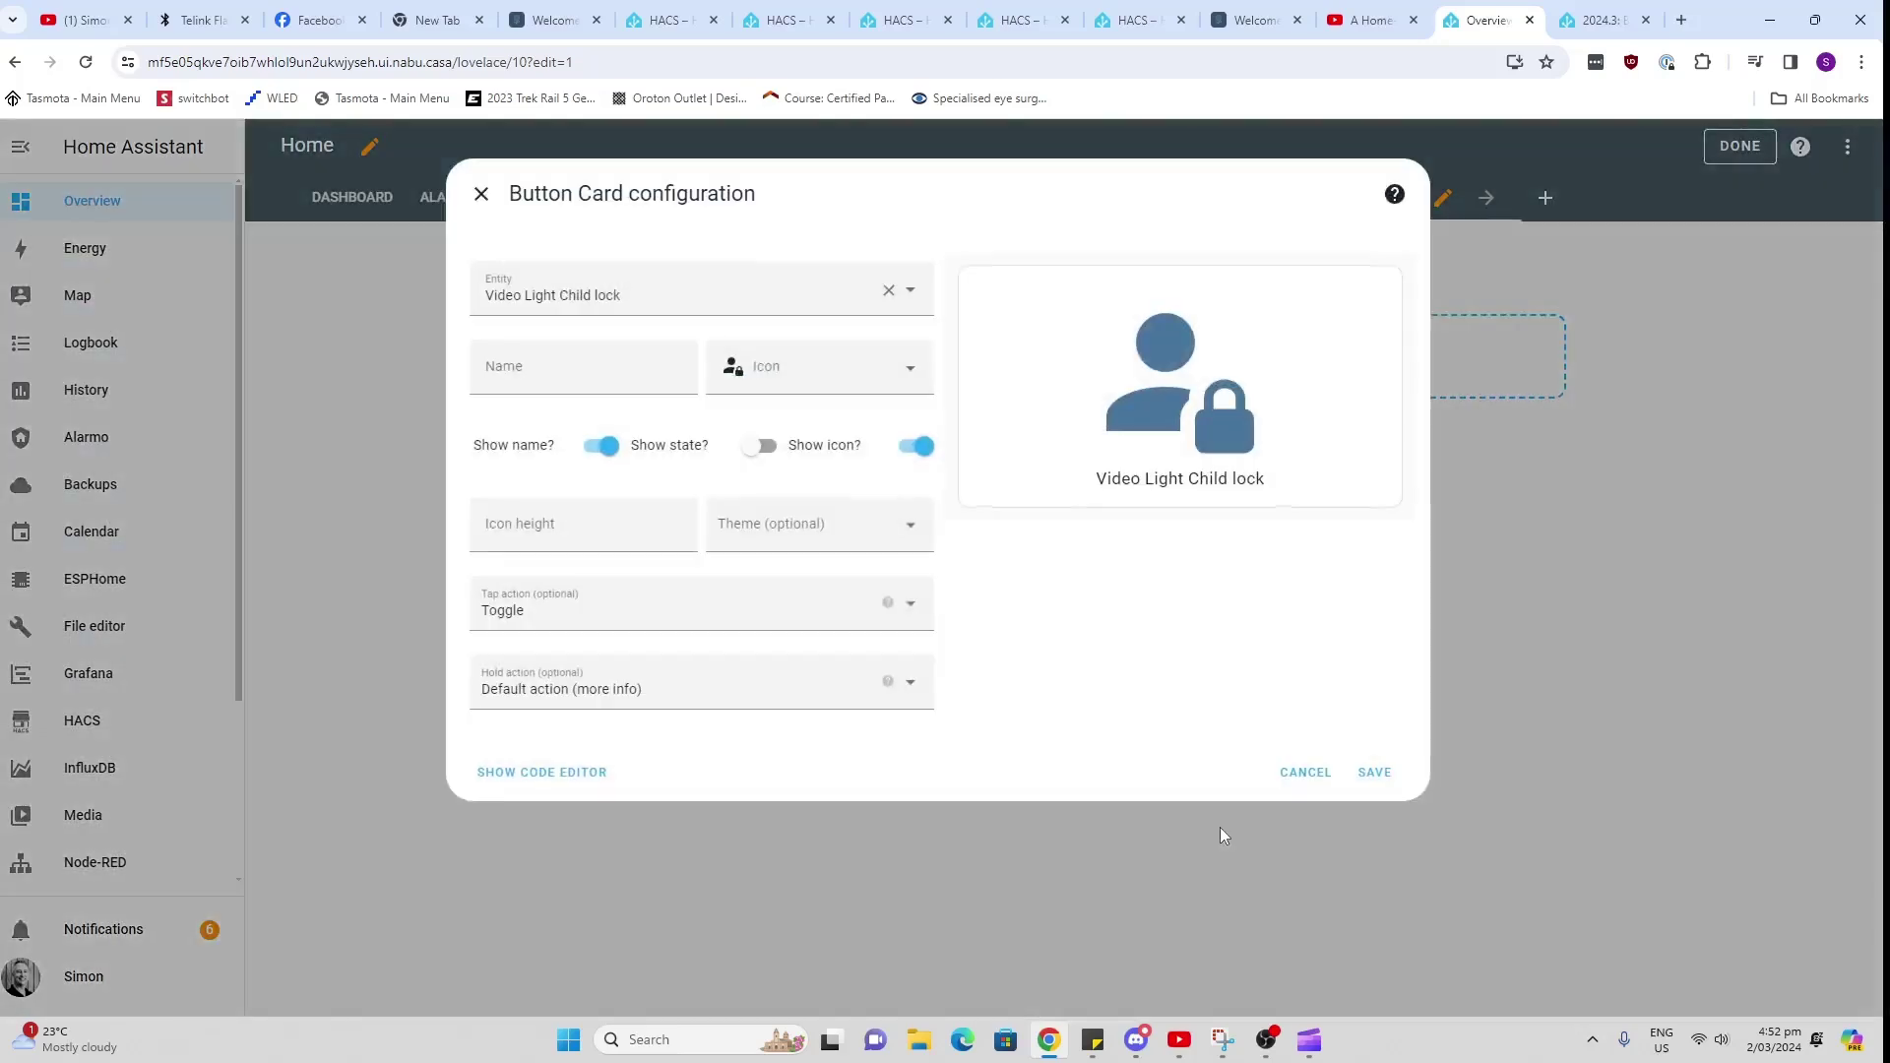
left_click(908, 291)
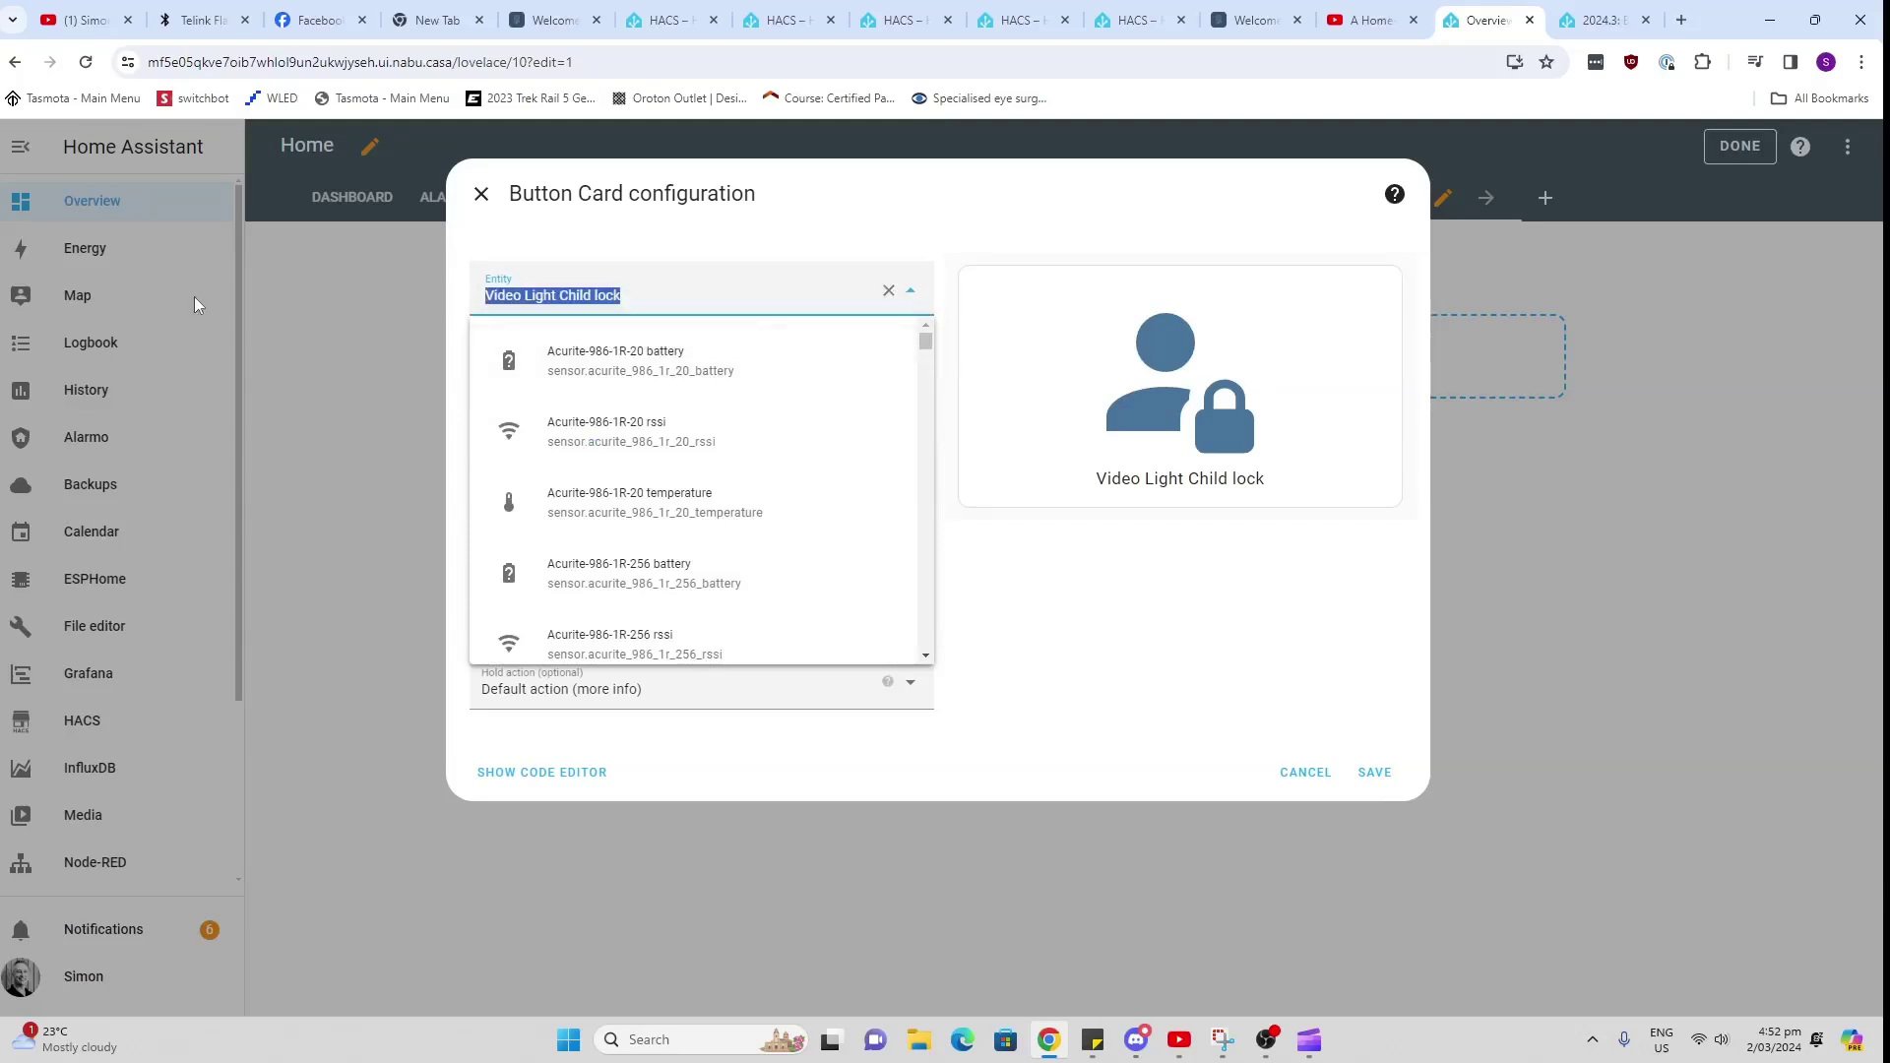
type("shelly")
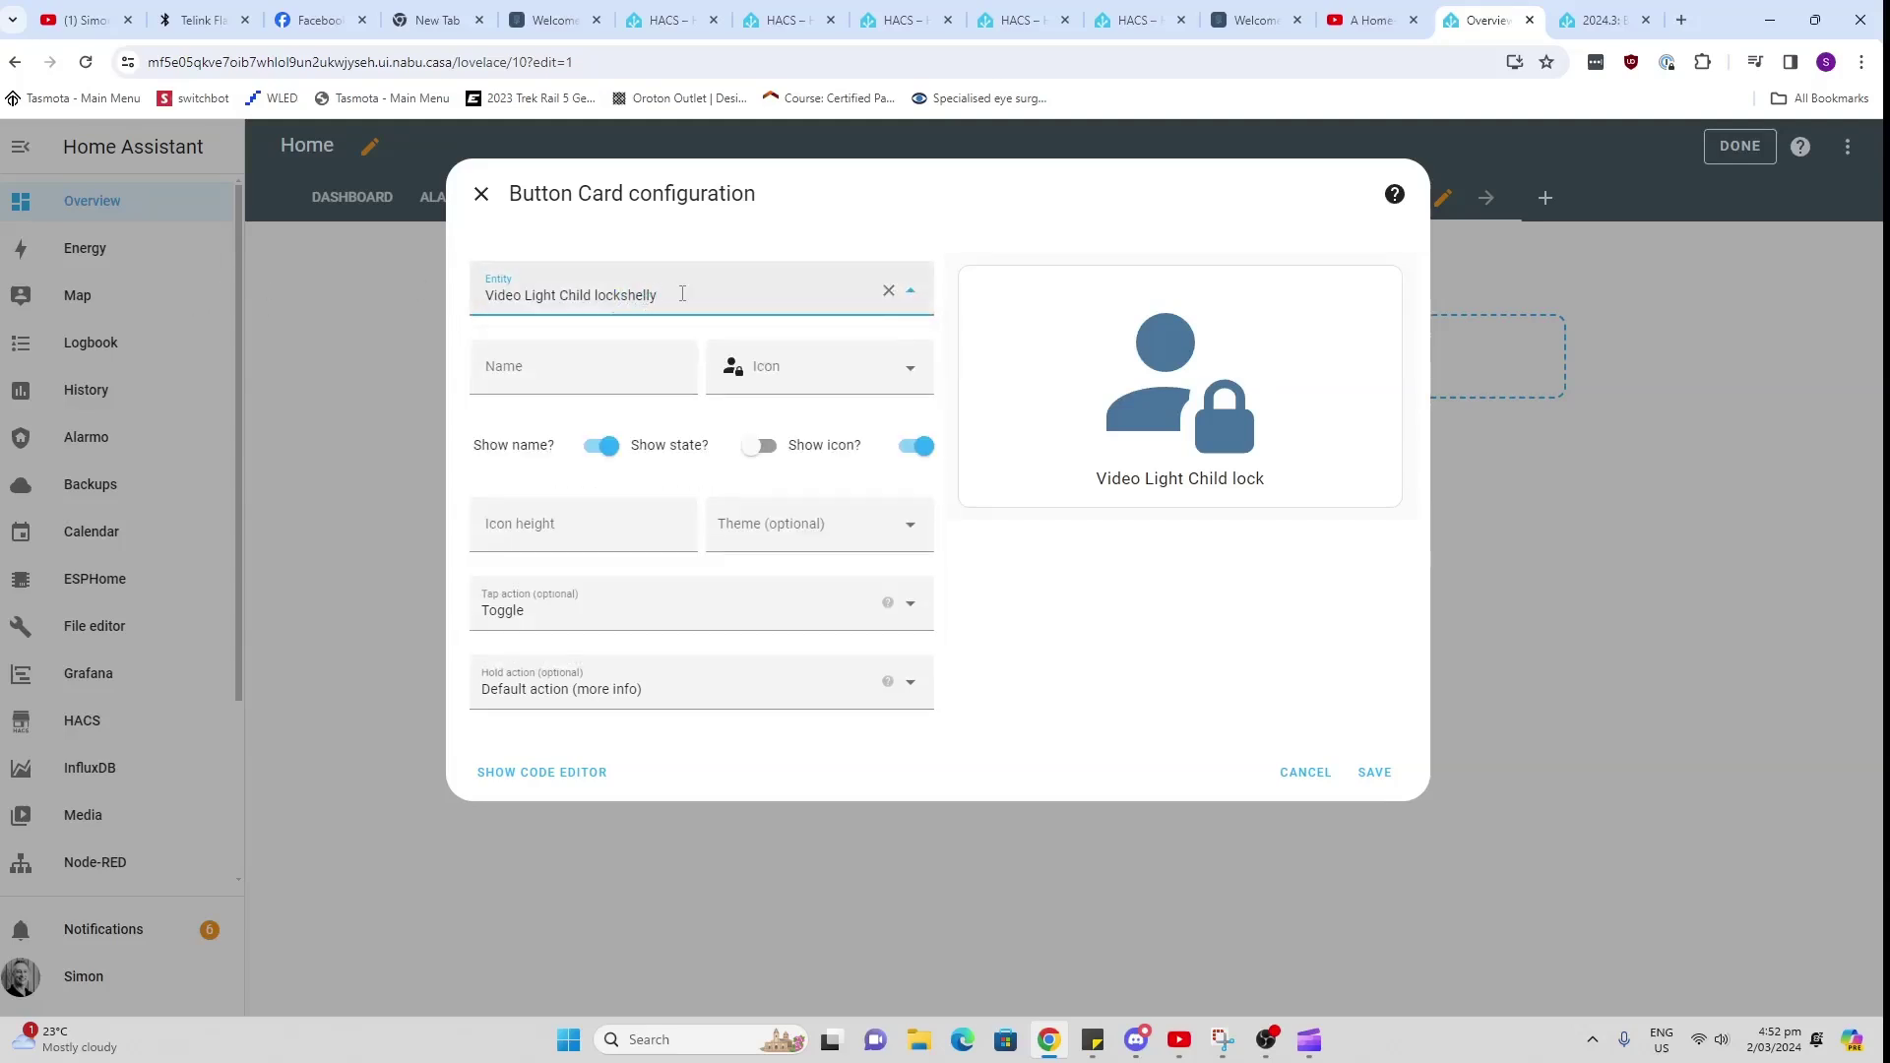
key("ctrl+a")
type("she")
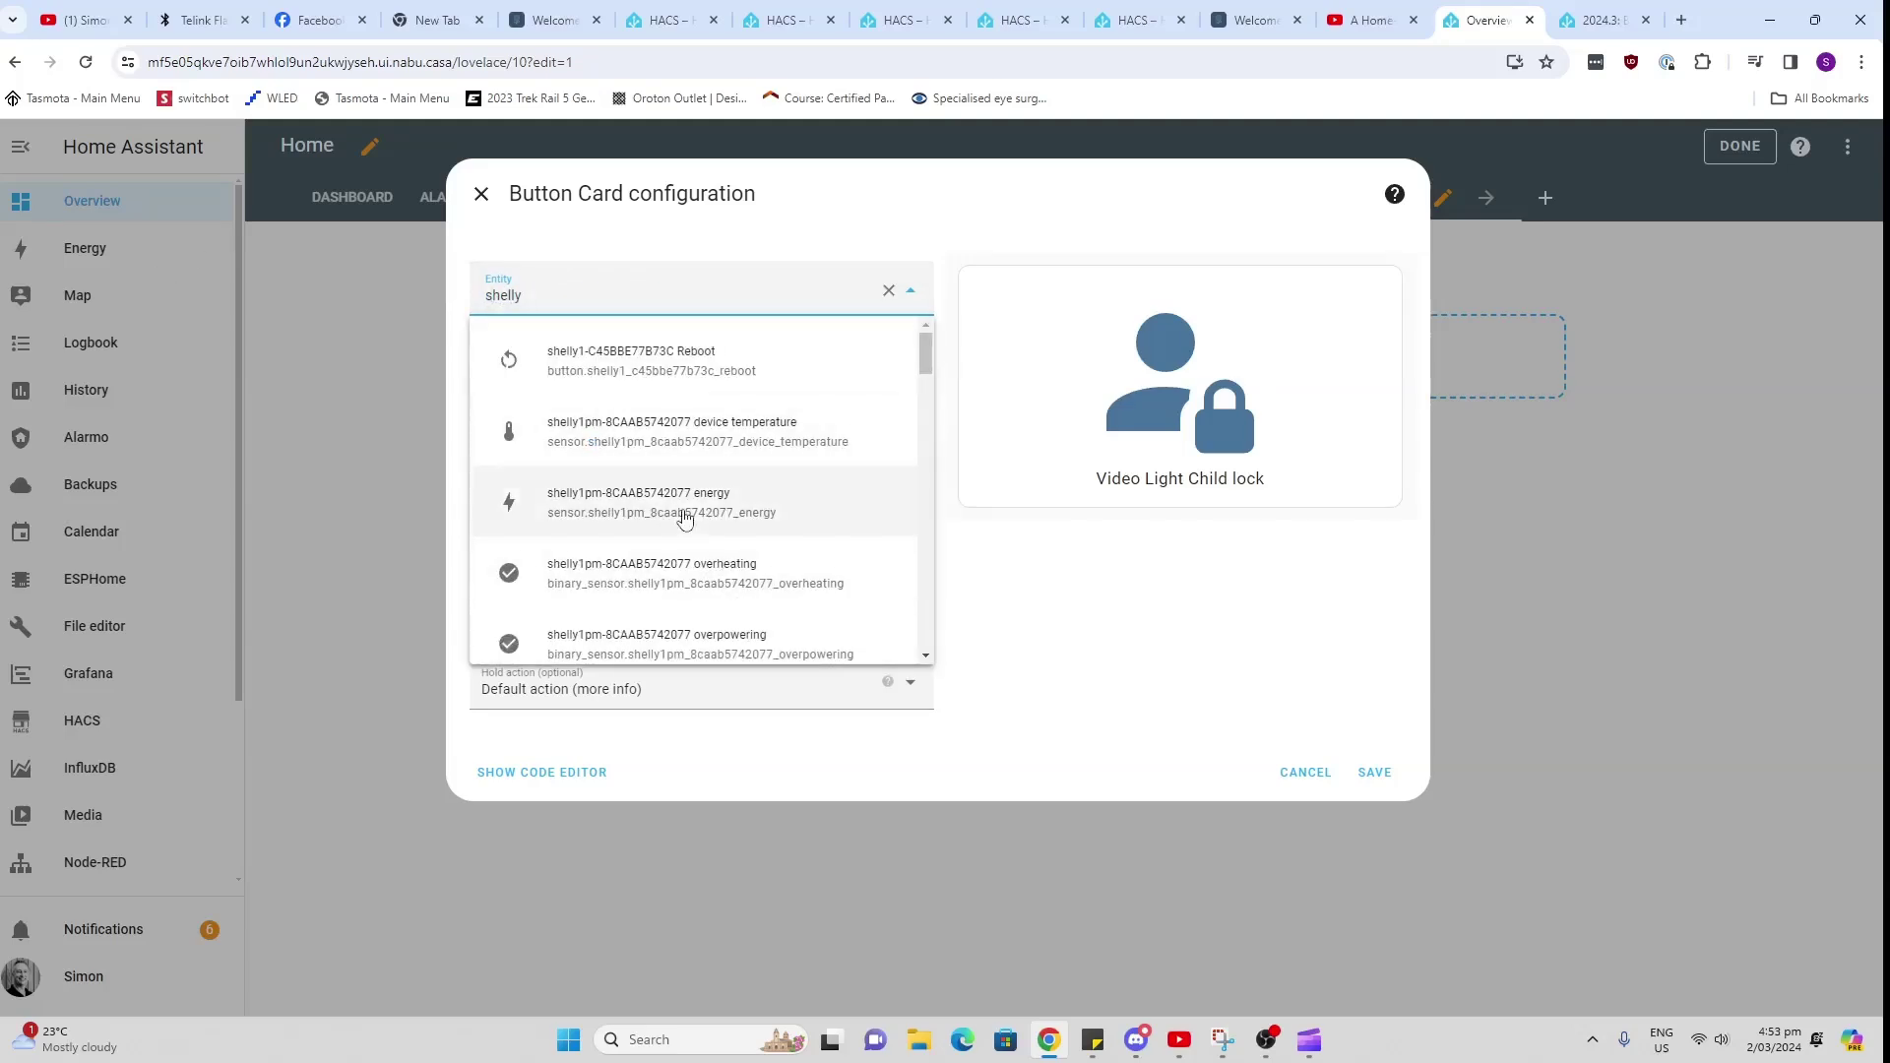
scroll(685, 519, "down", 3)
scroll(685, 519, "down", 6)
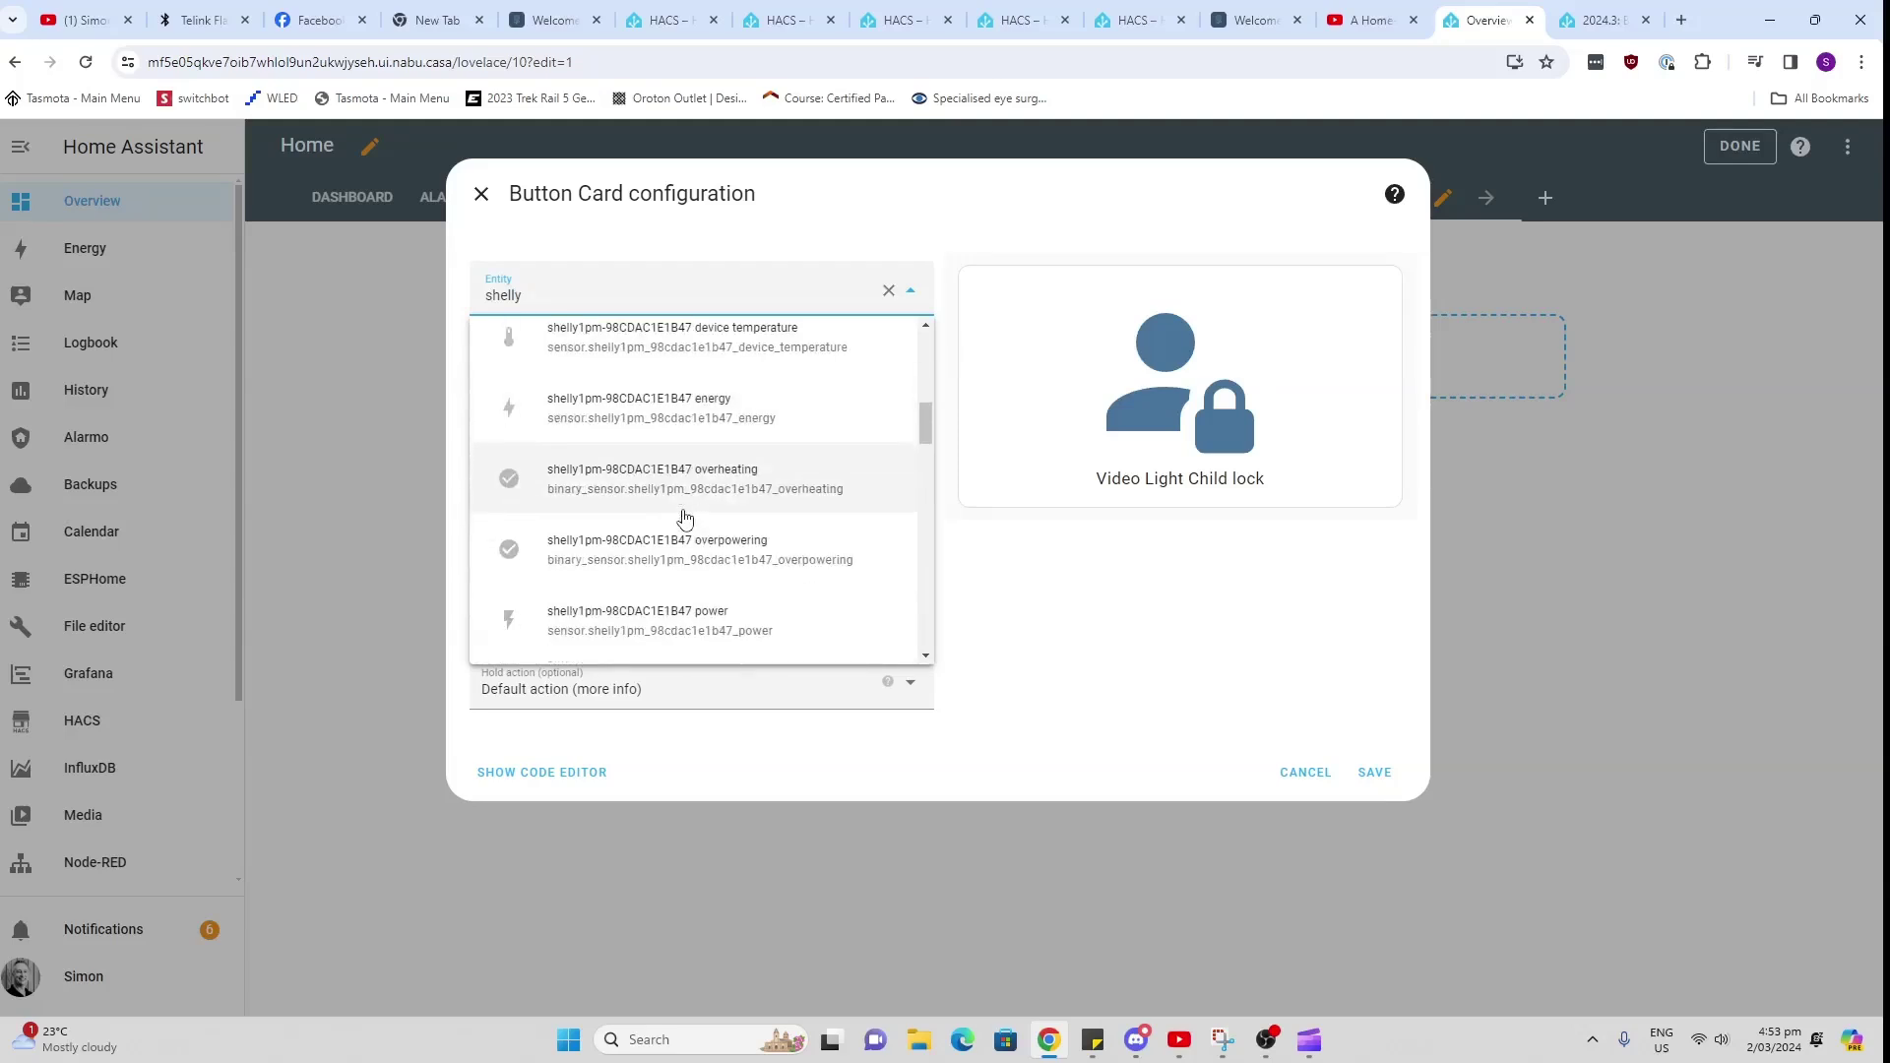
left_click(686, 469)
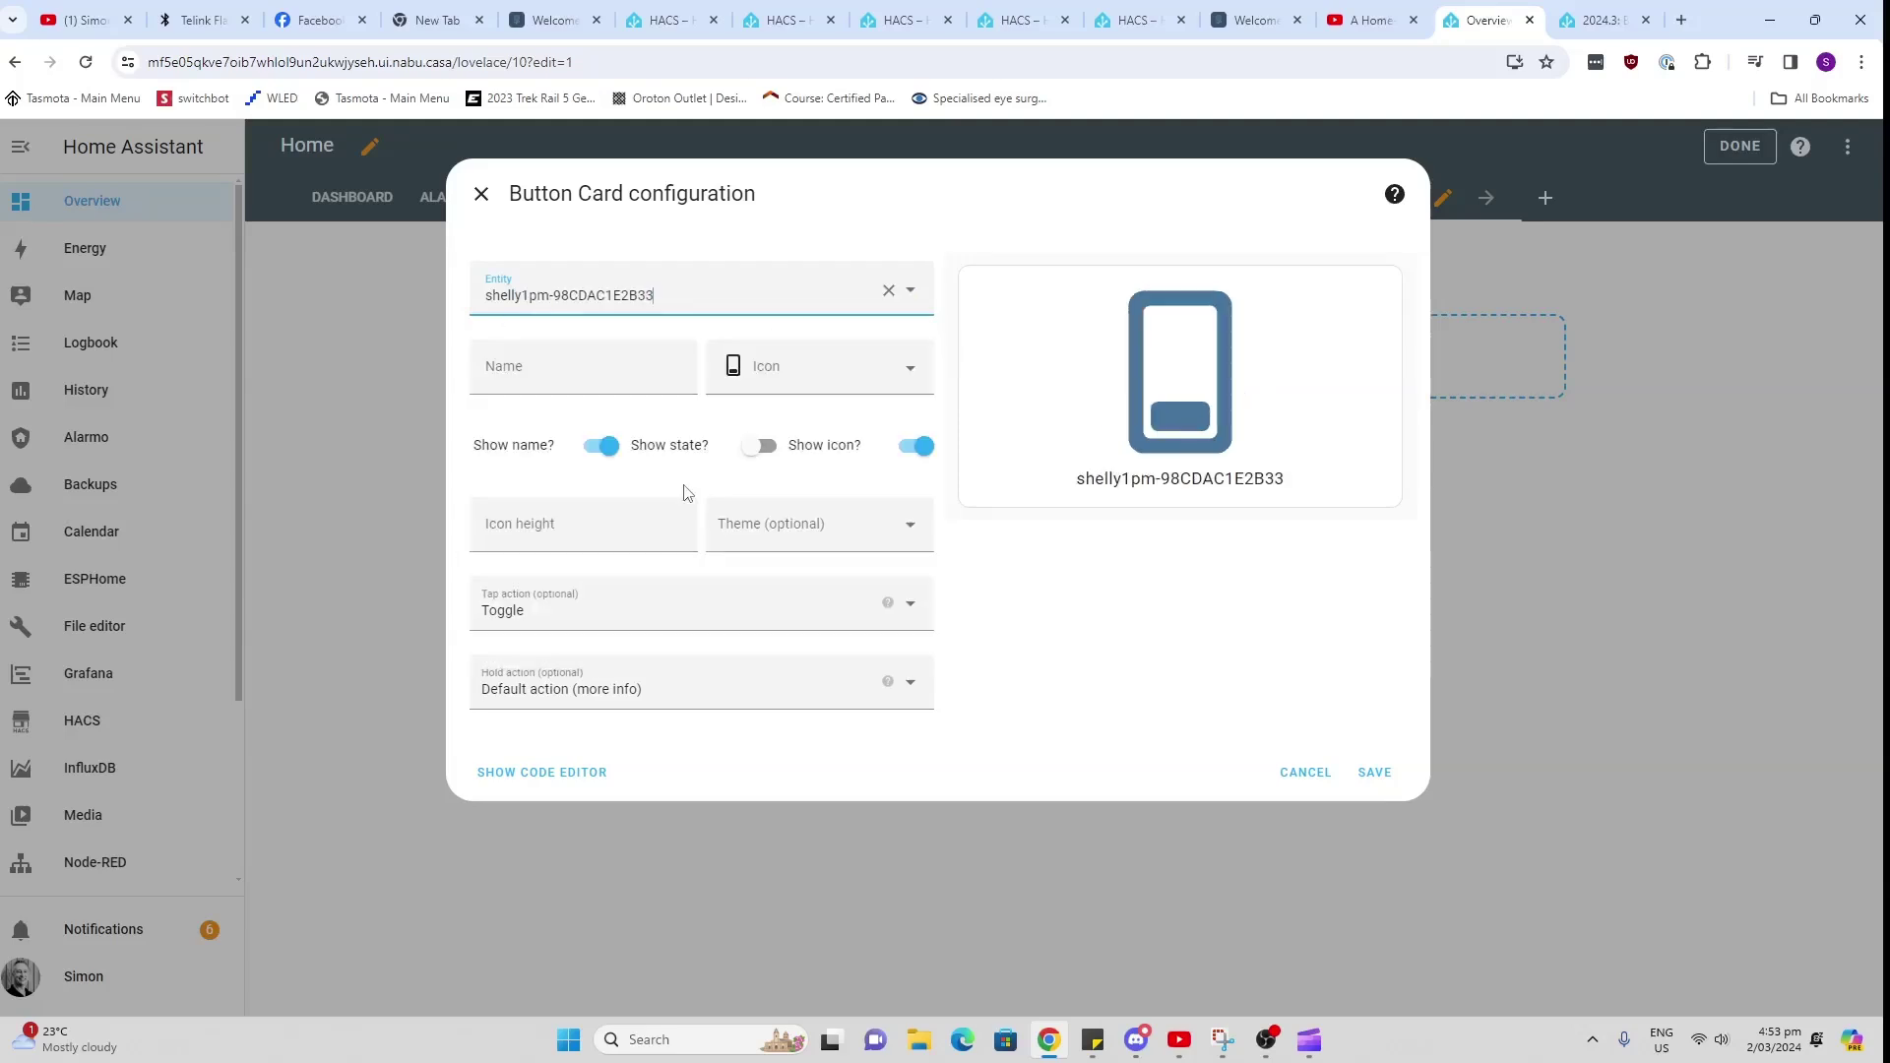
left_click(1379, 773)
Step: Edit the new button card to give it the name 'Bedroom light'
left_click(794, 335)
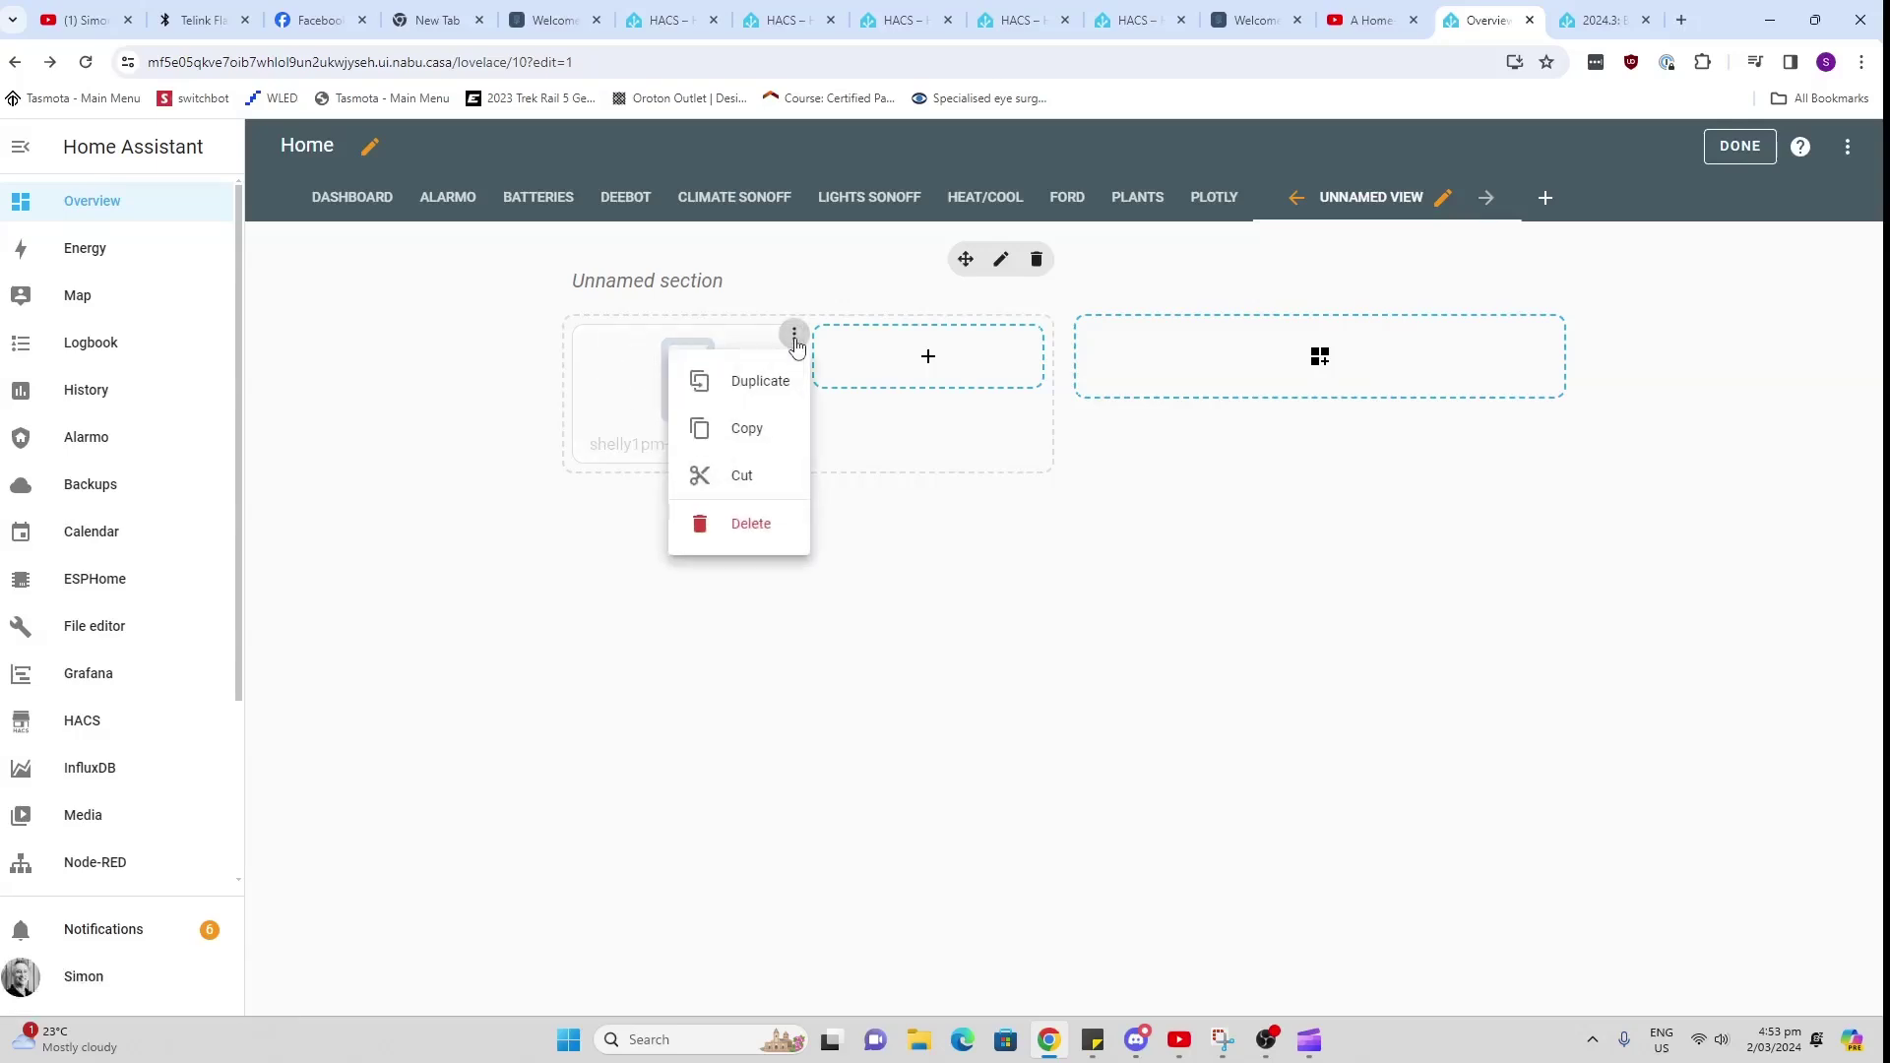
left_click(709, 439)
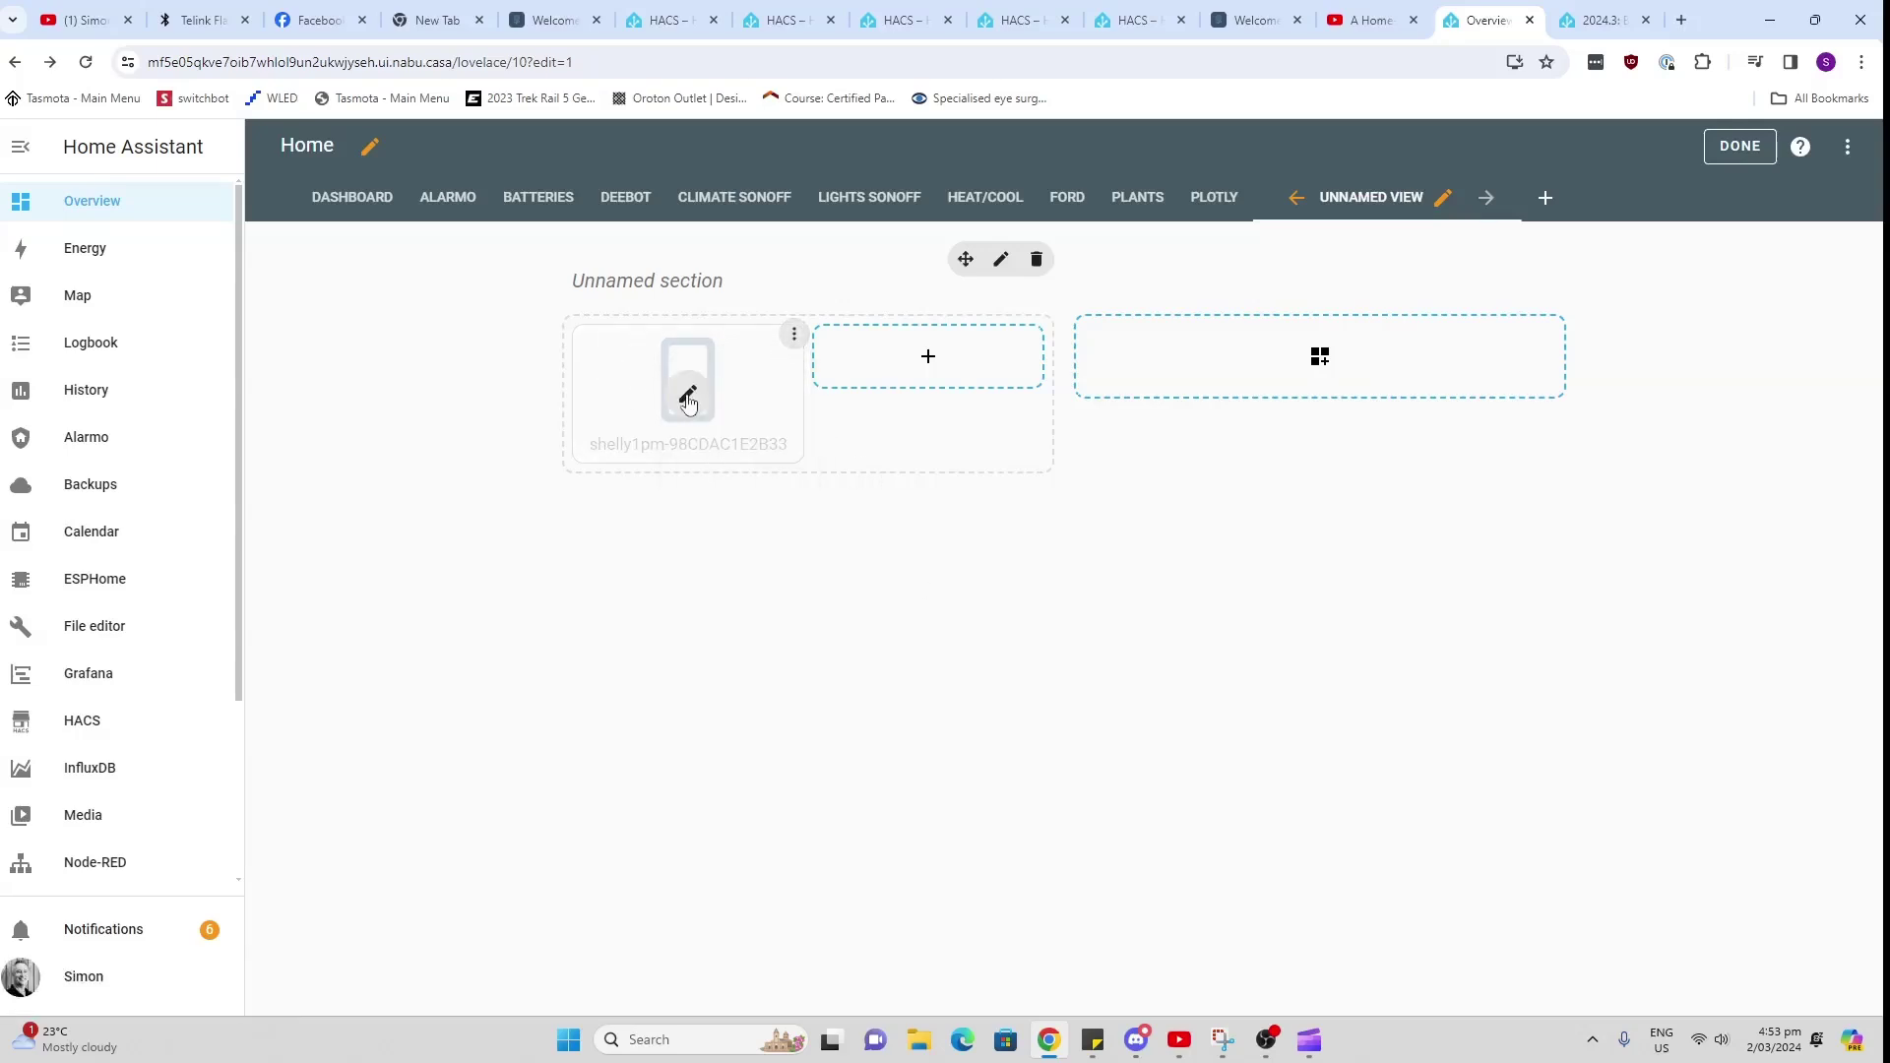
left_click(688, 390)
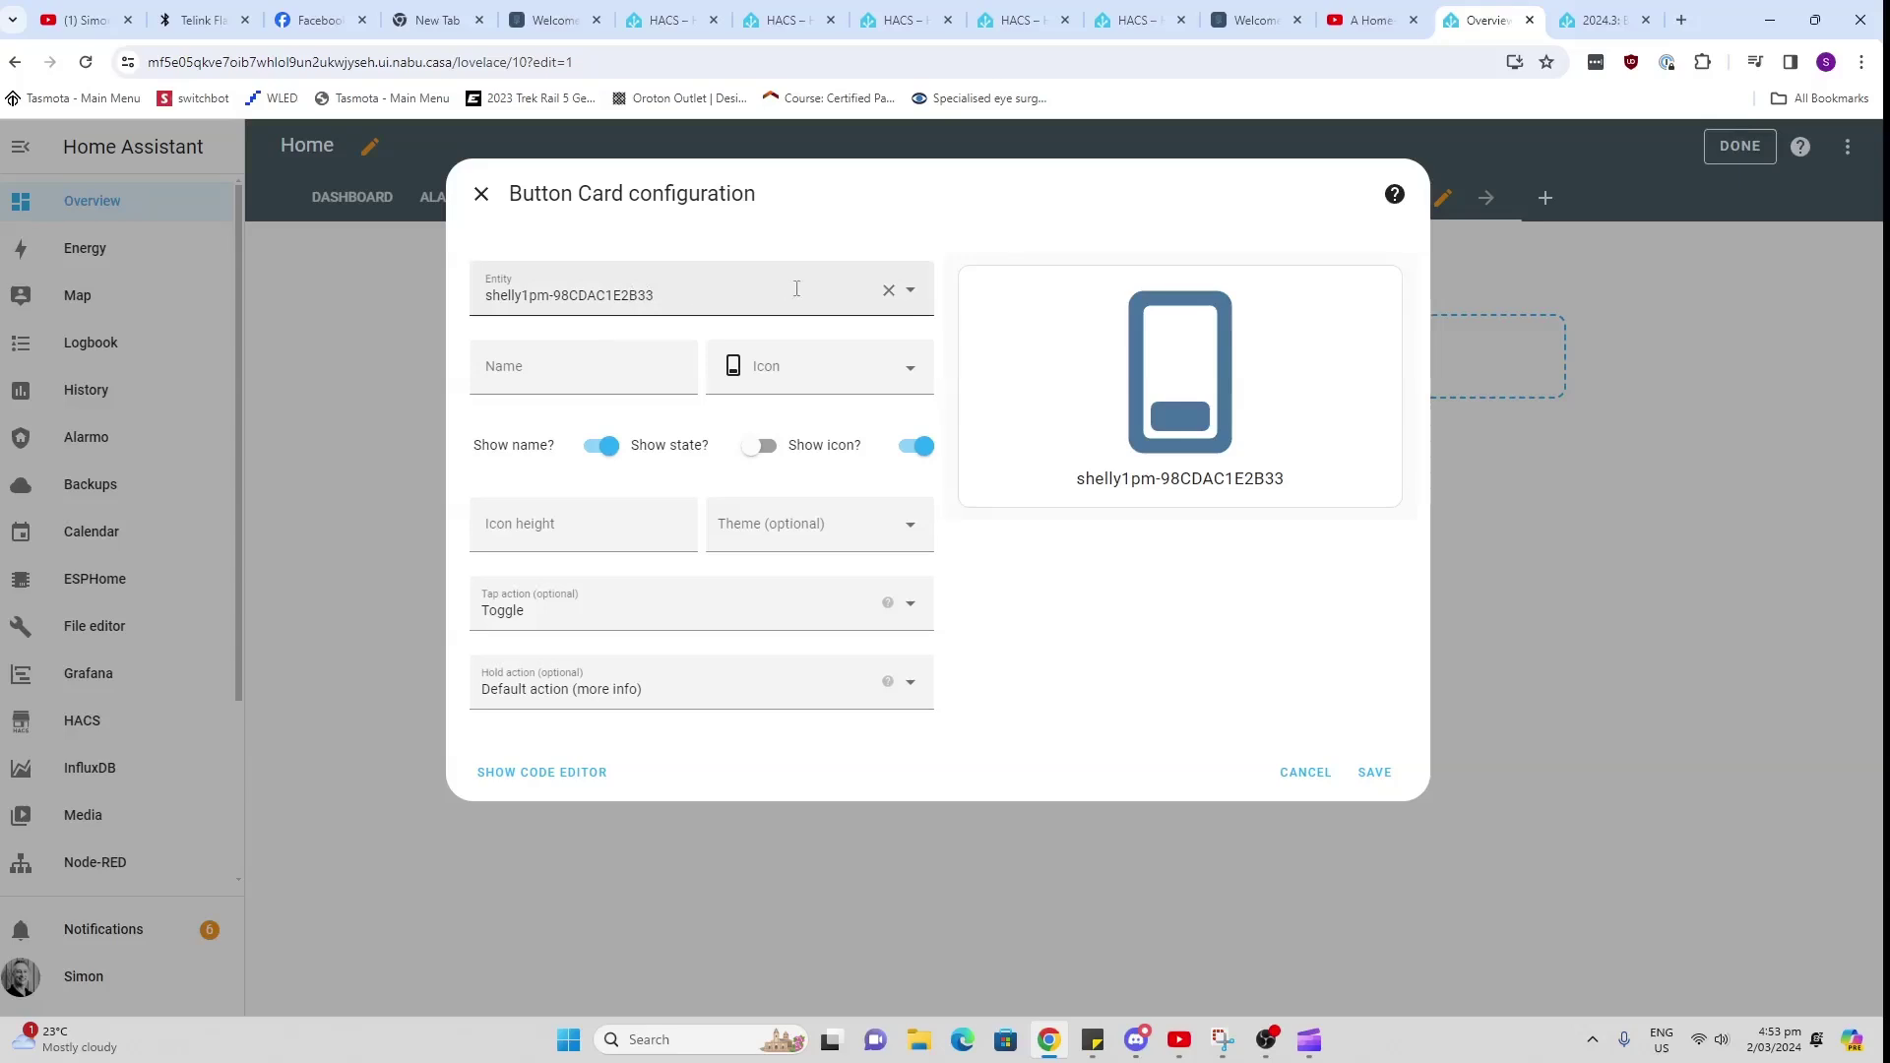
left_click(611, 363)
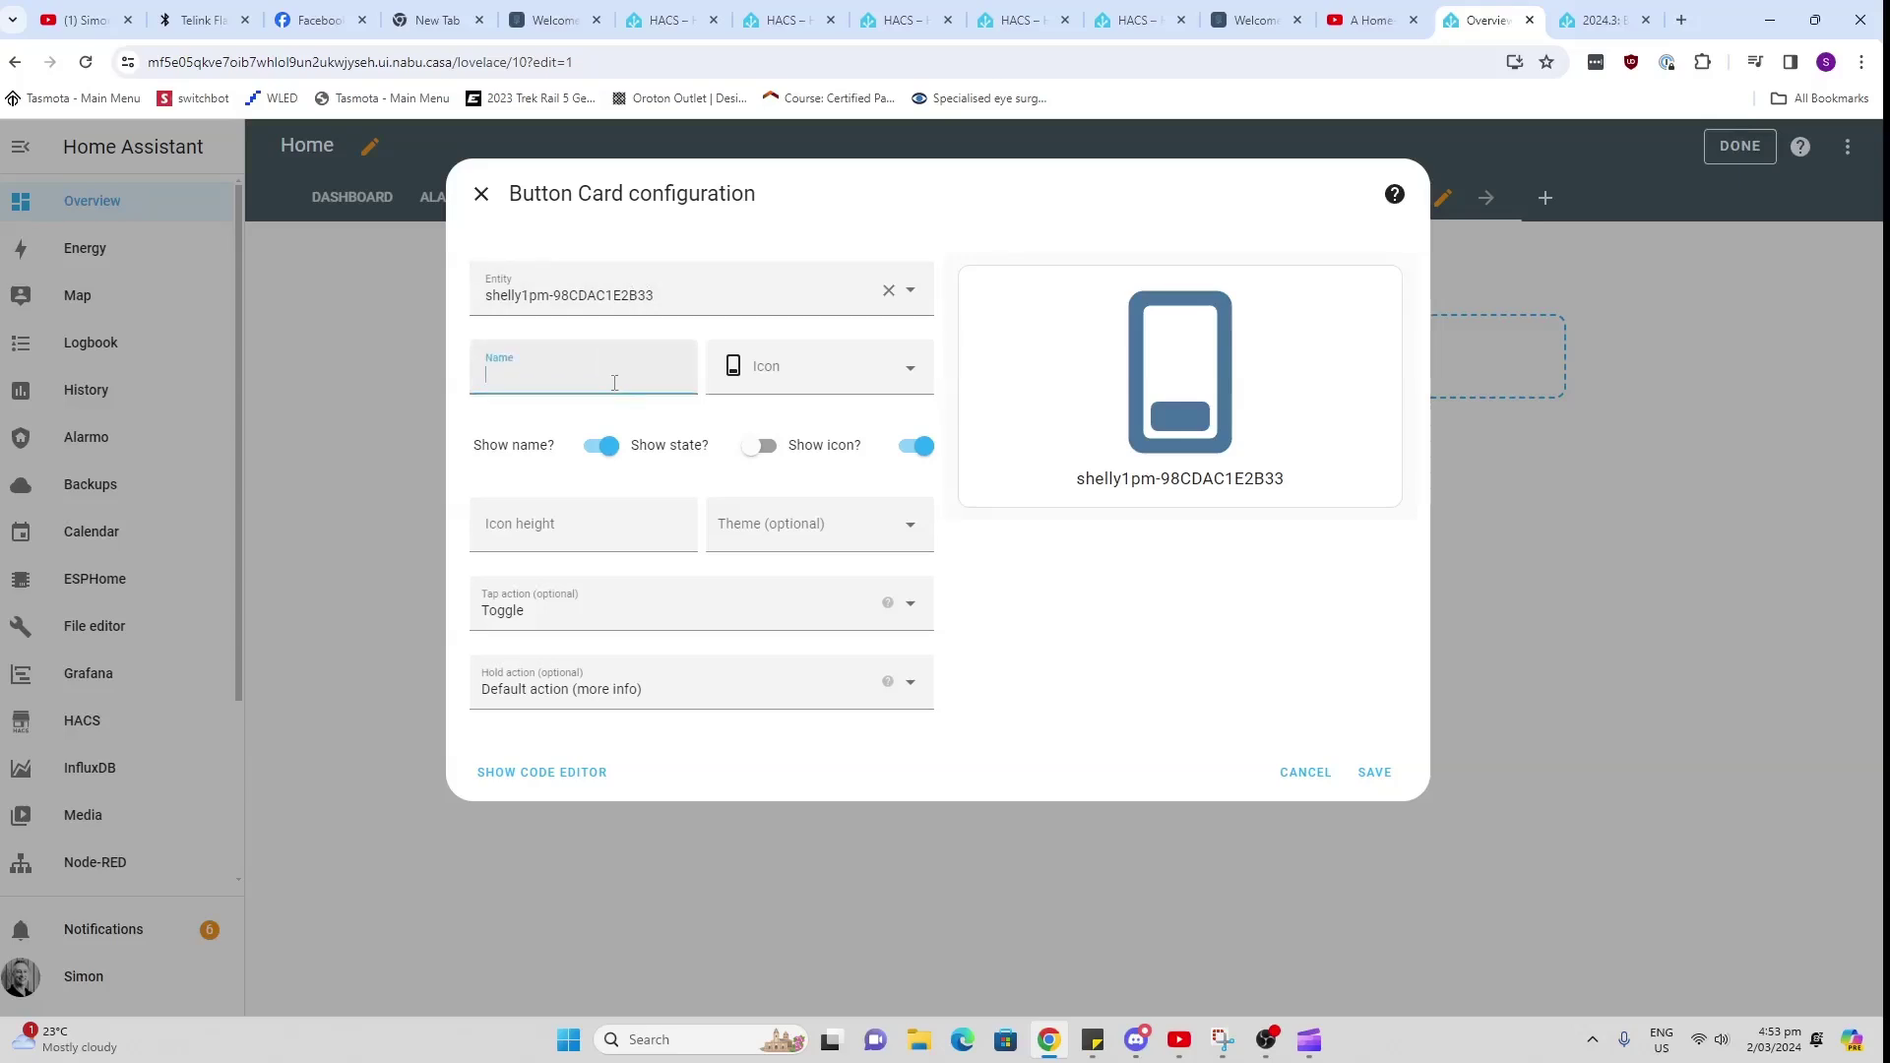
type("Bedroom ")
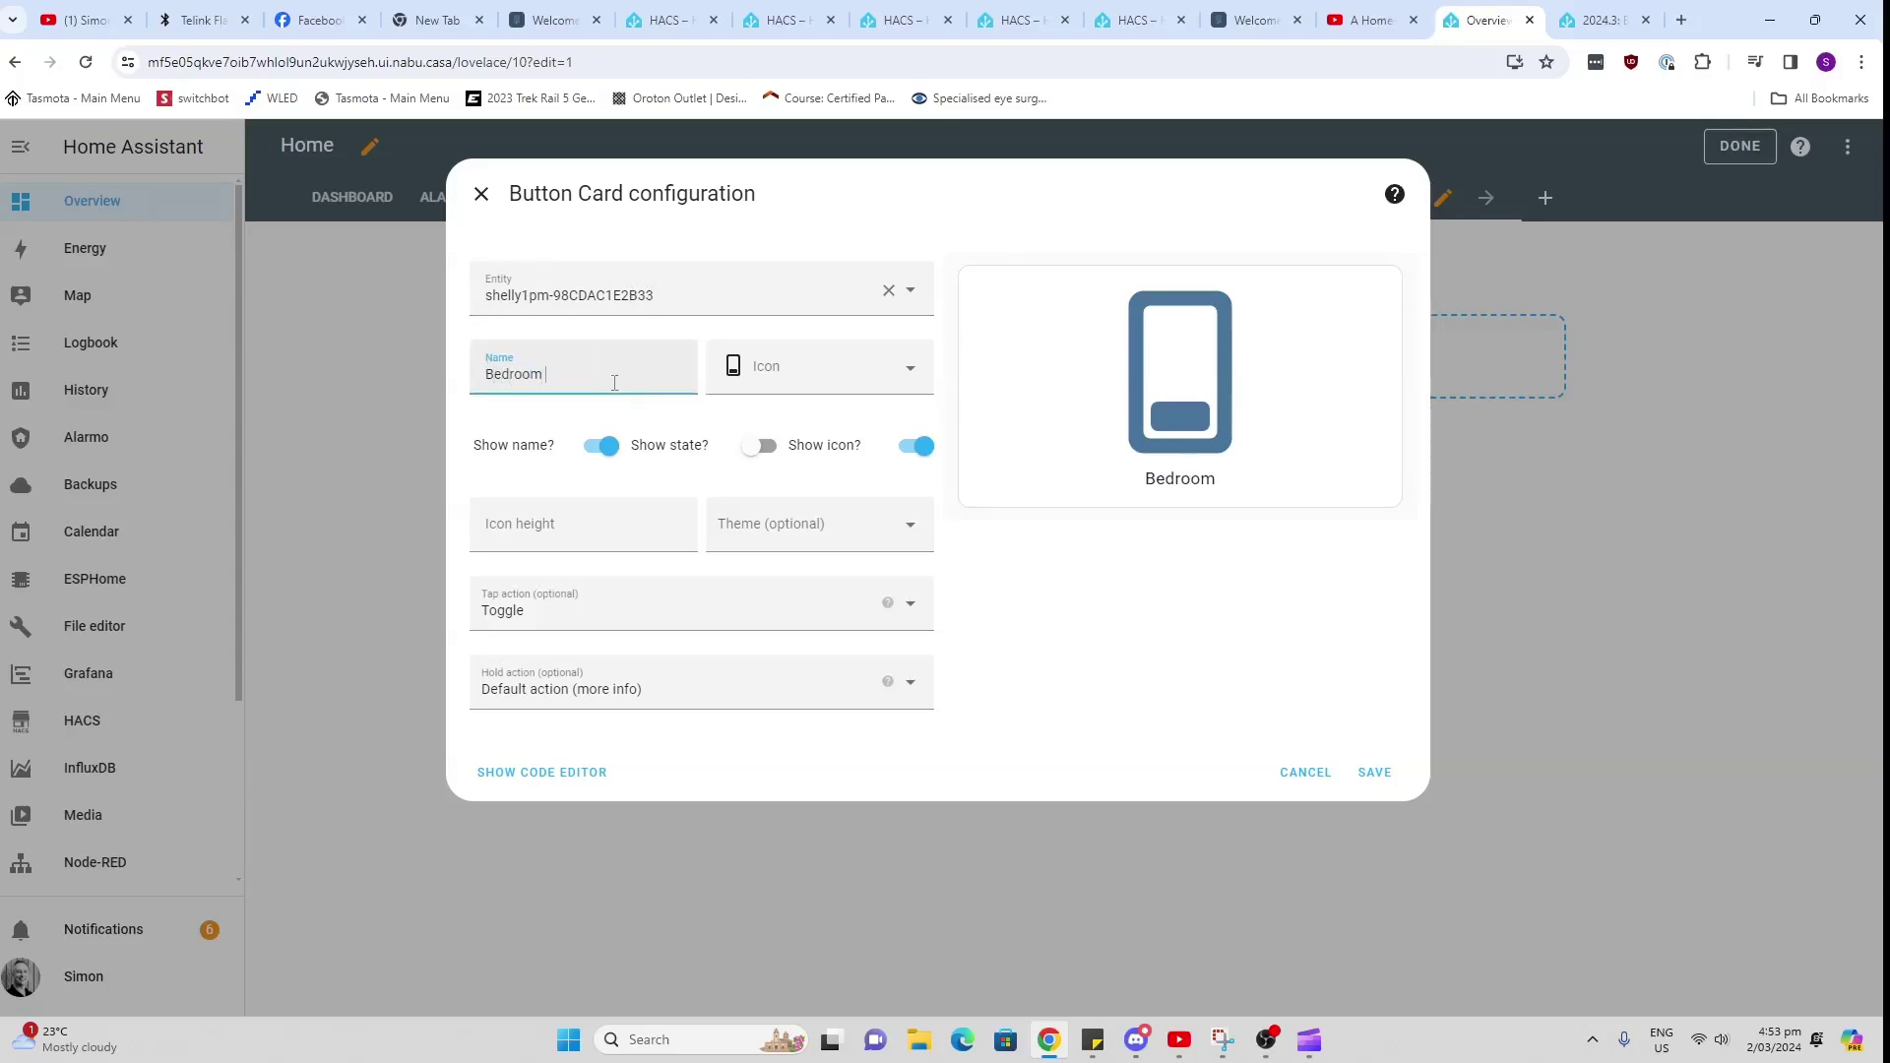
type("light")
left_click(1376, 776)
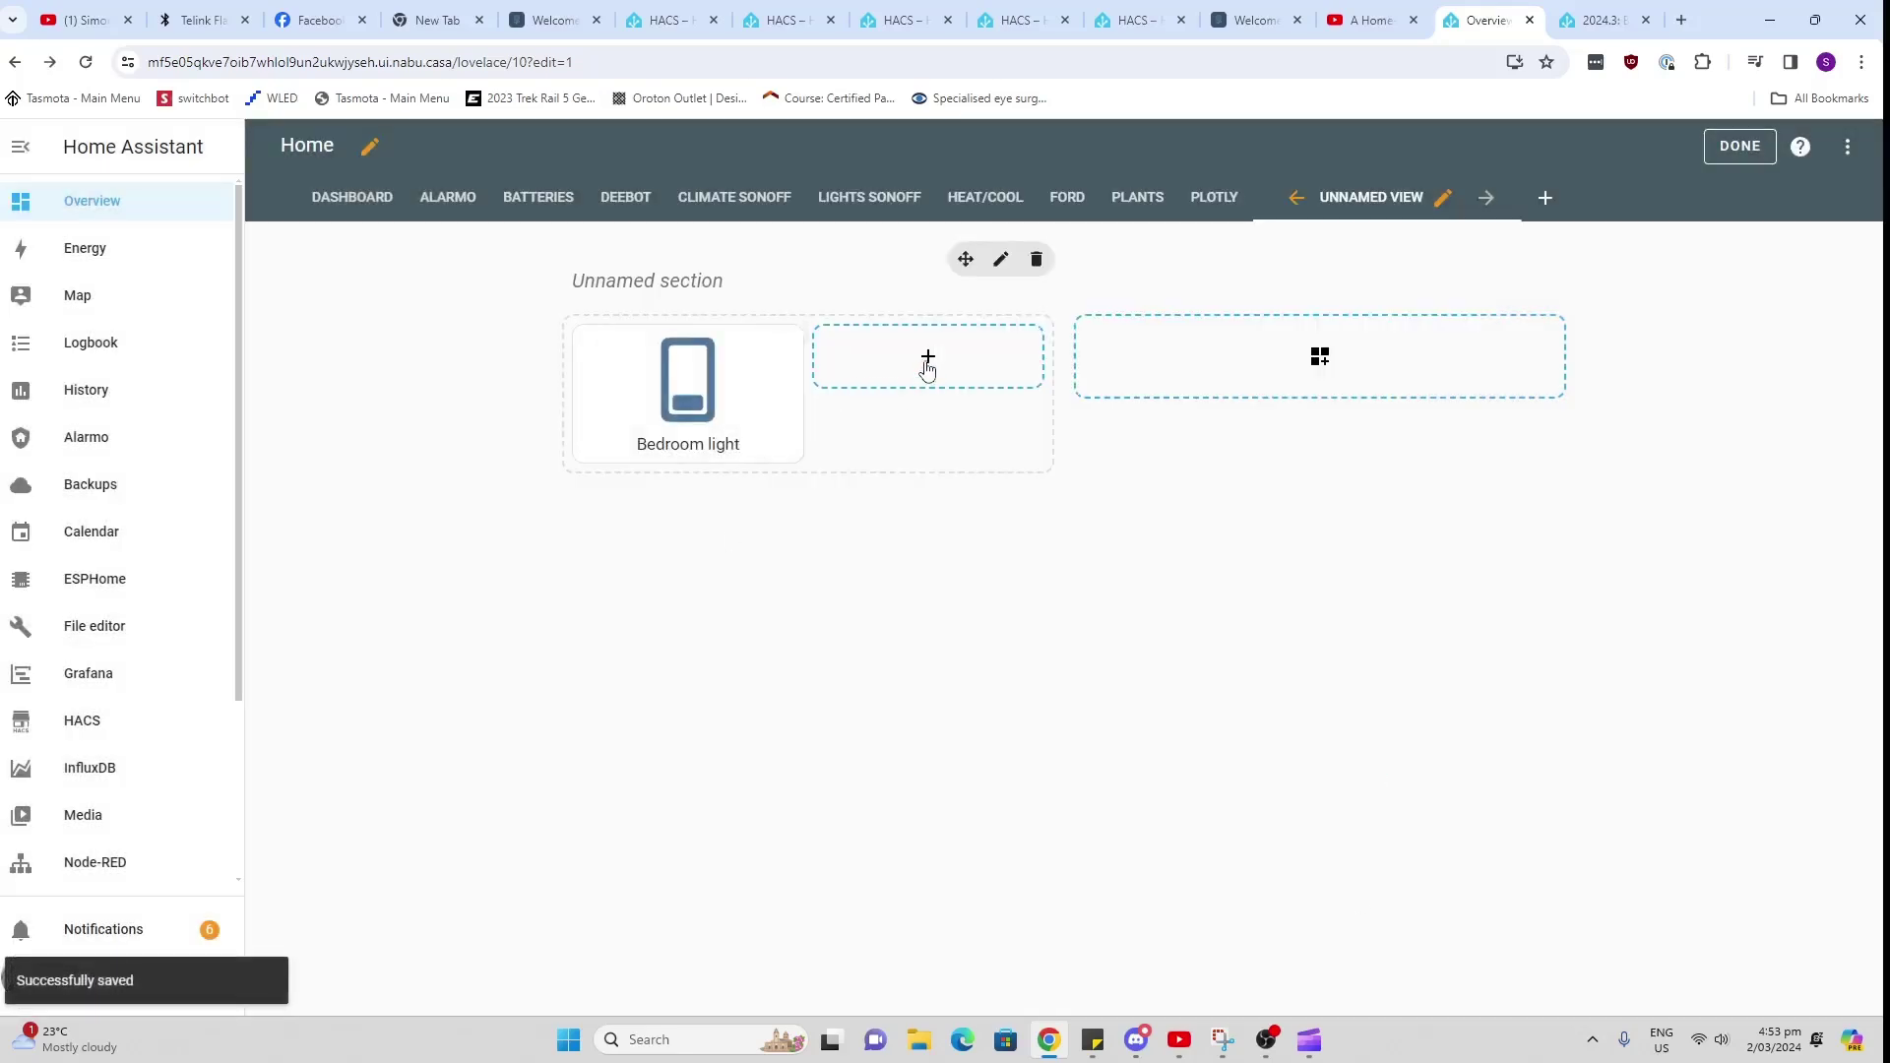
Step: Add another button card for the shelly1pm-98CDAC1F5222 switch
left_click(927, 369)
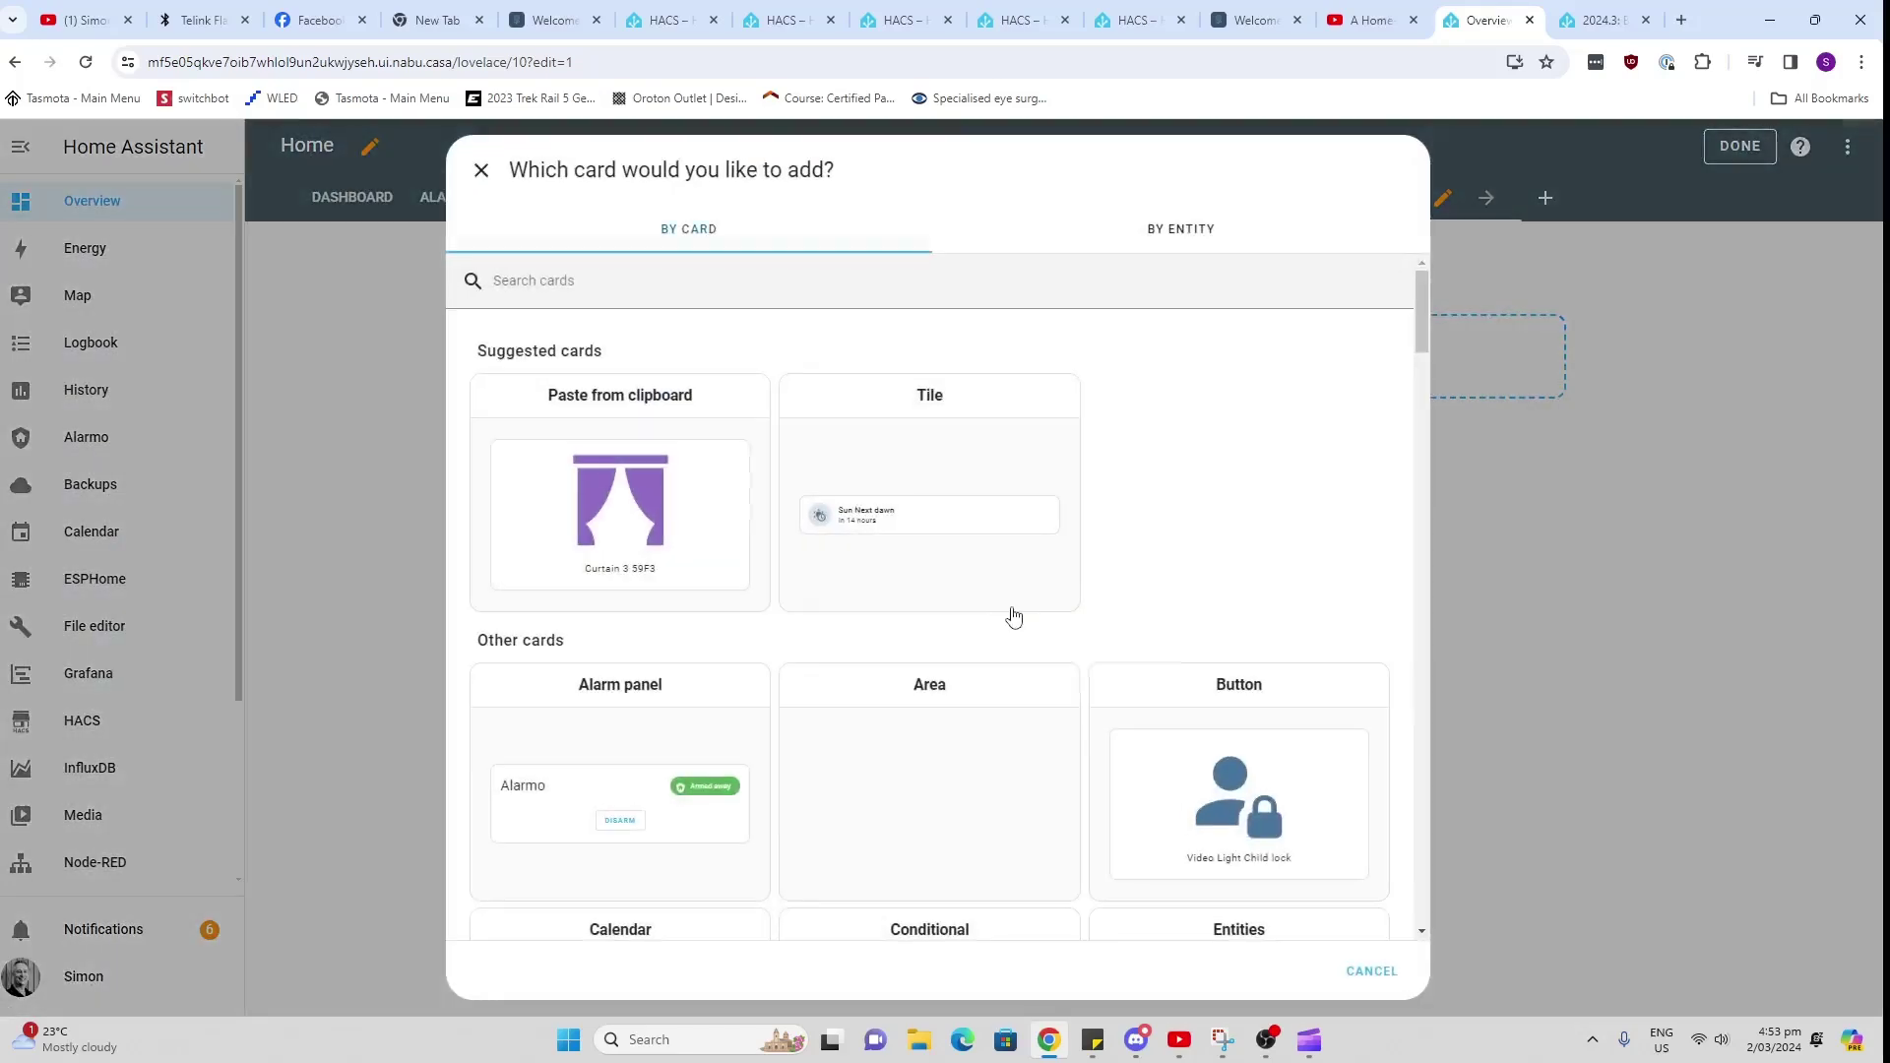
left_click(1244, 809)
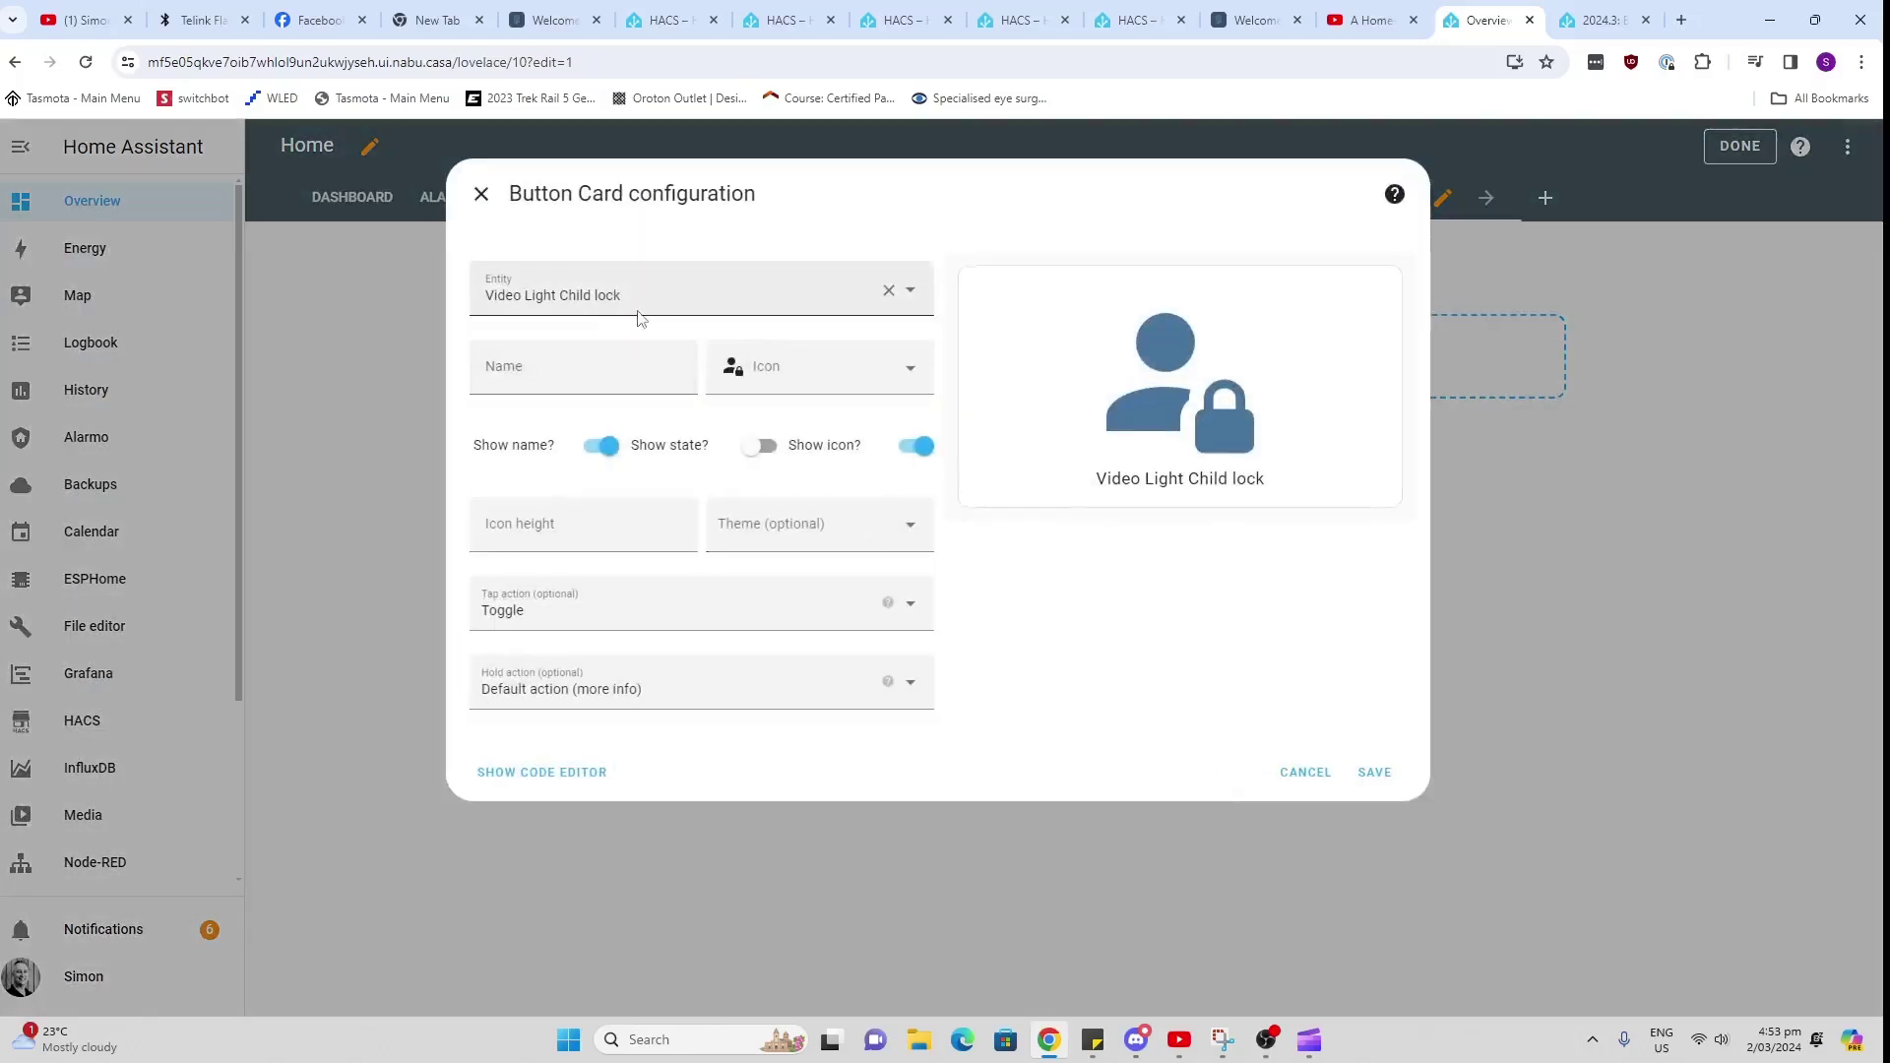
left_click_drag(661, 298, 161, 275)
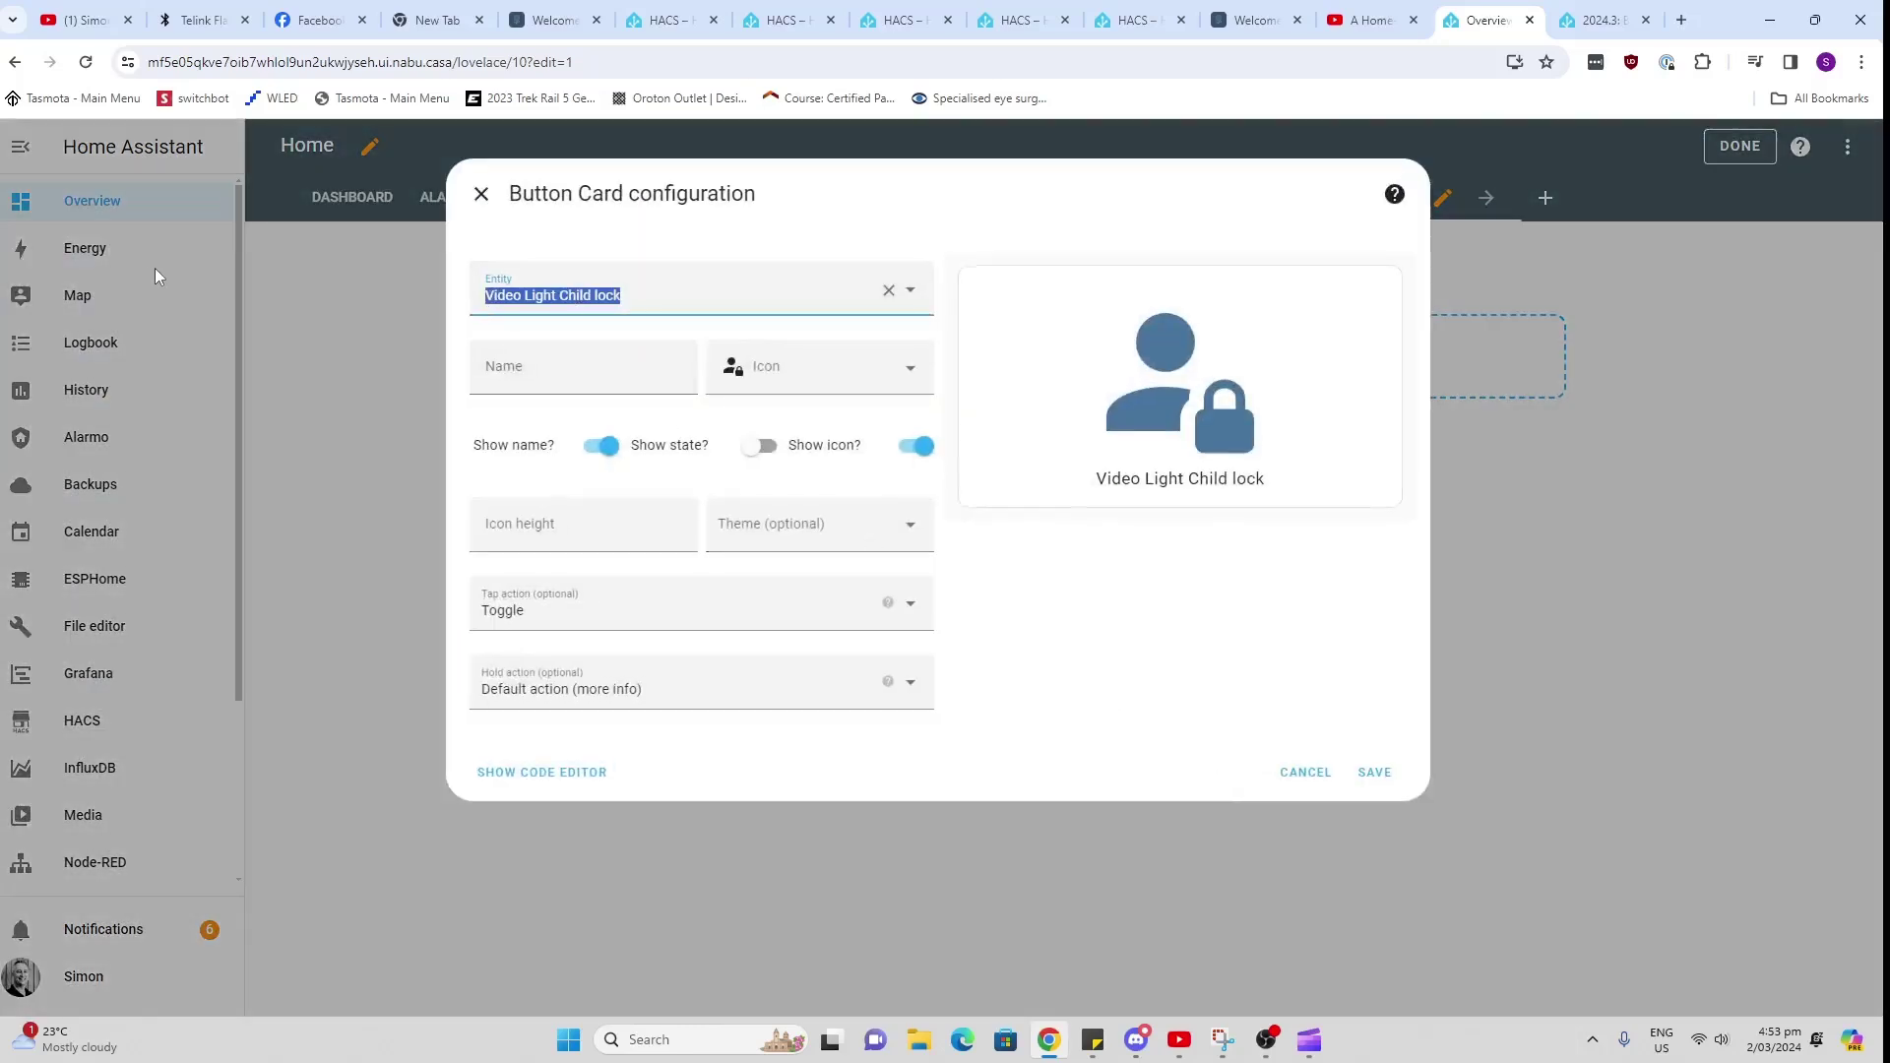
type("shelly")
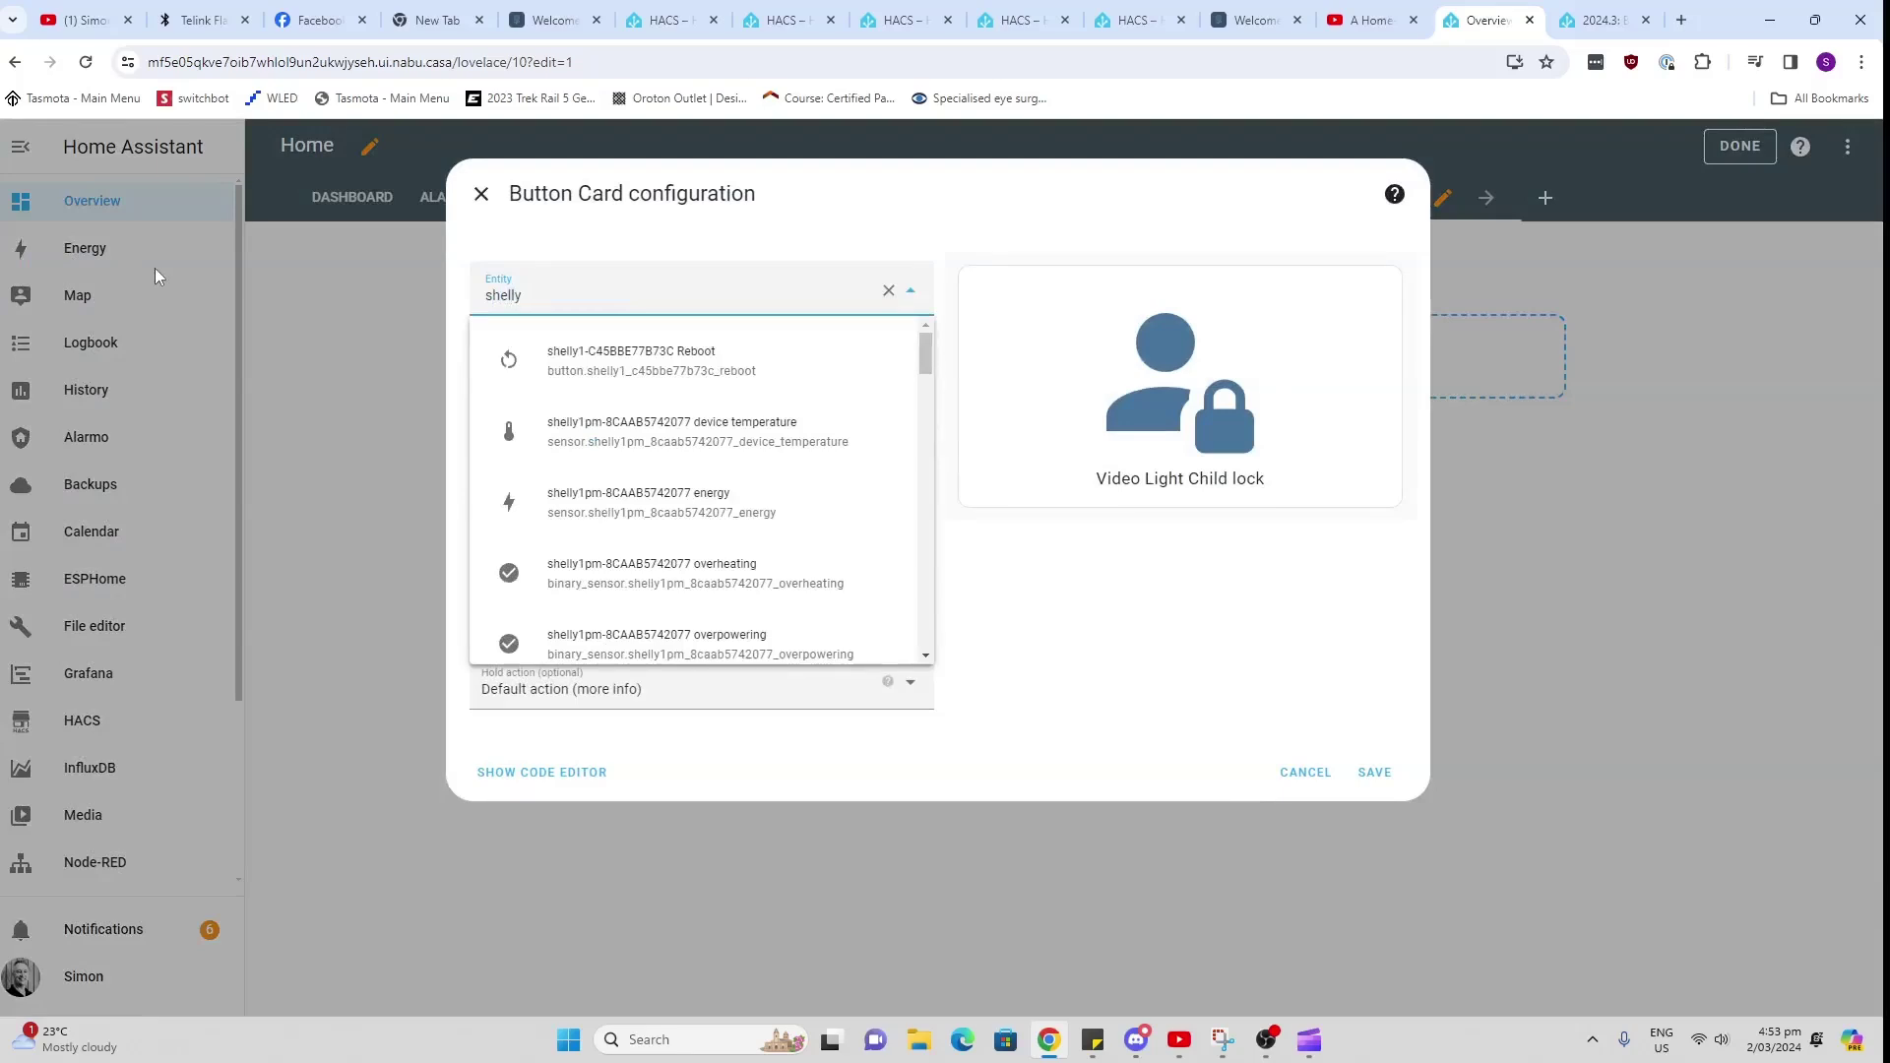
scroll(768, 594, "down", 7)
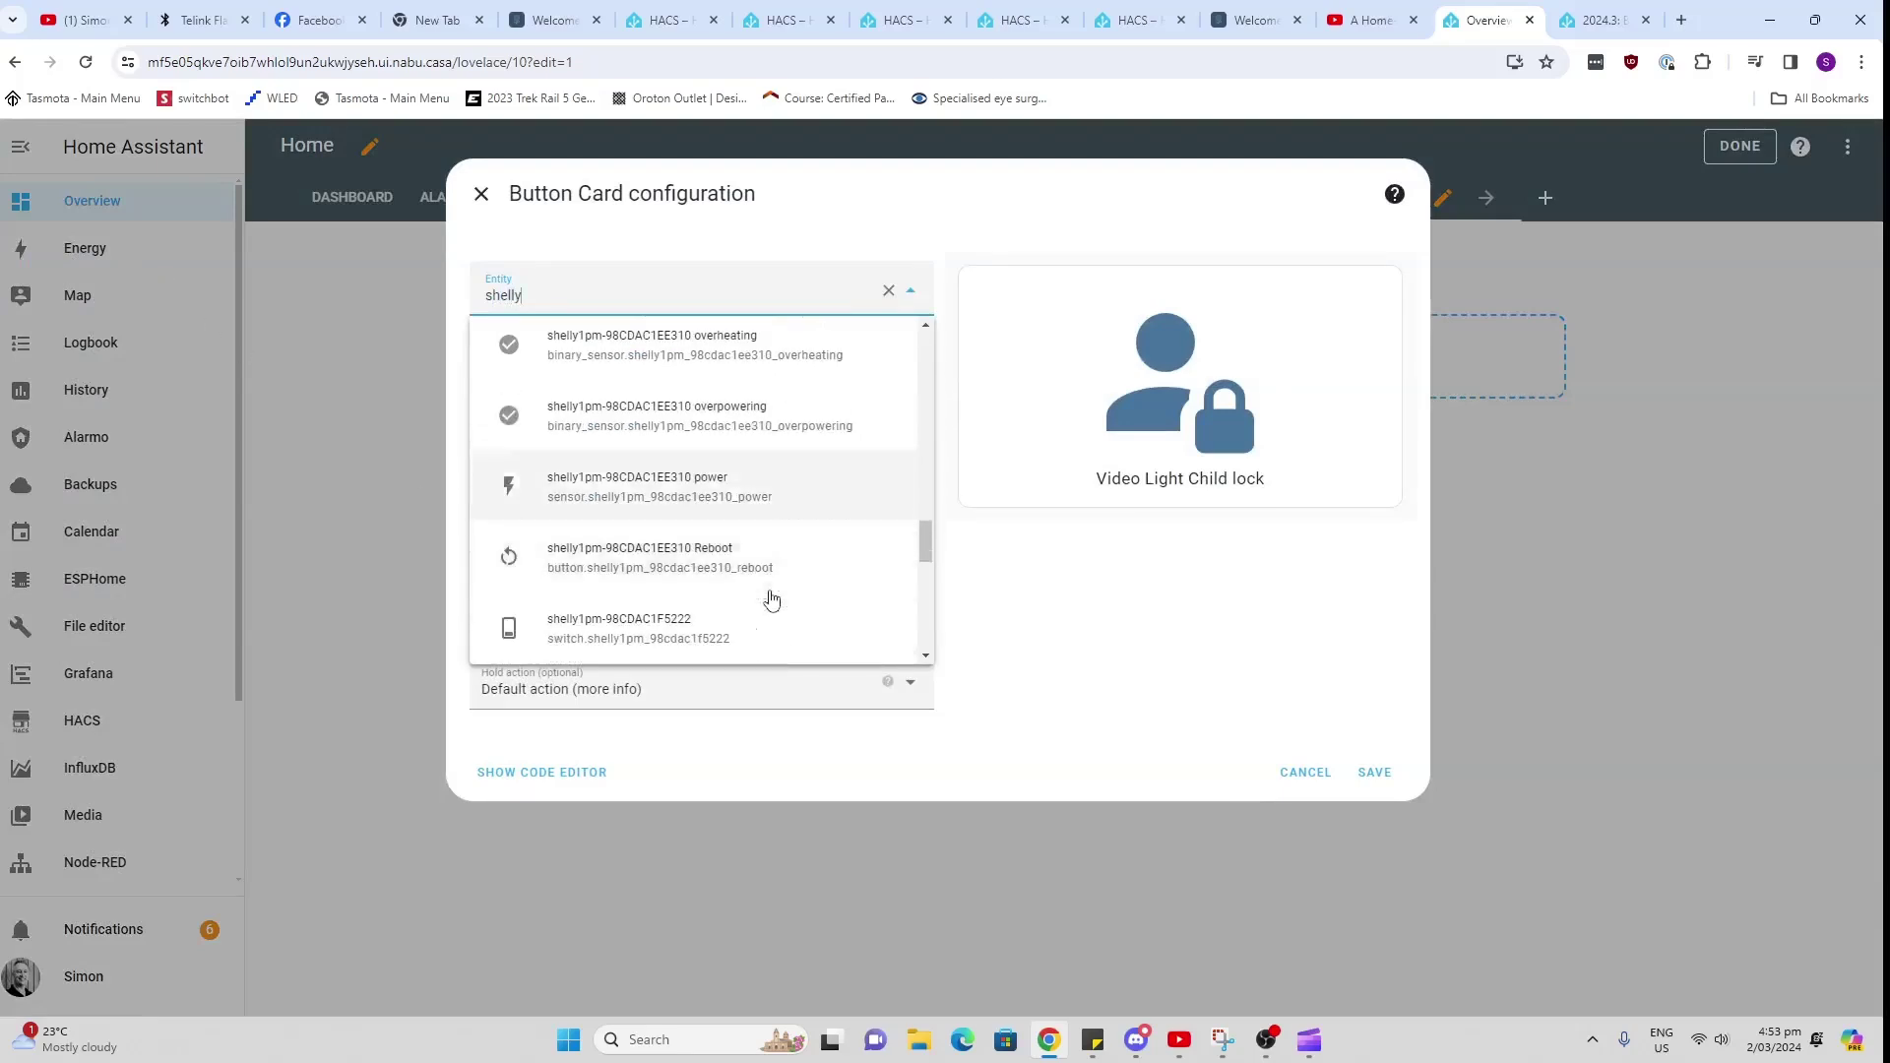
scroll(766, 594, "up", 2)
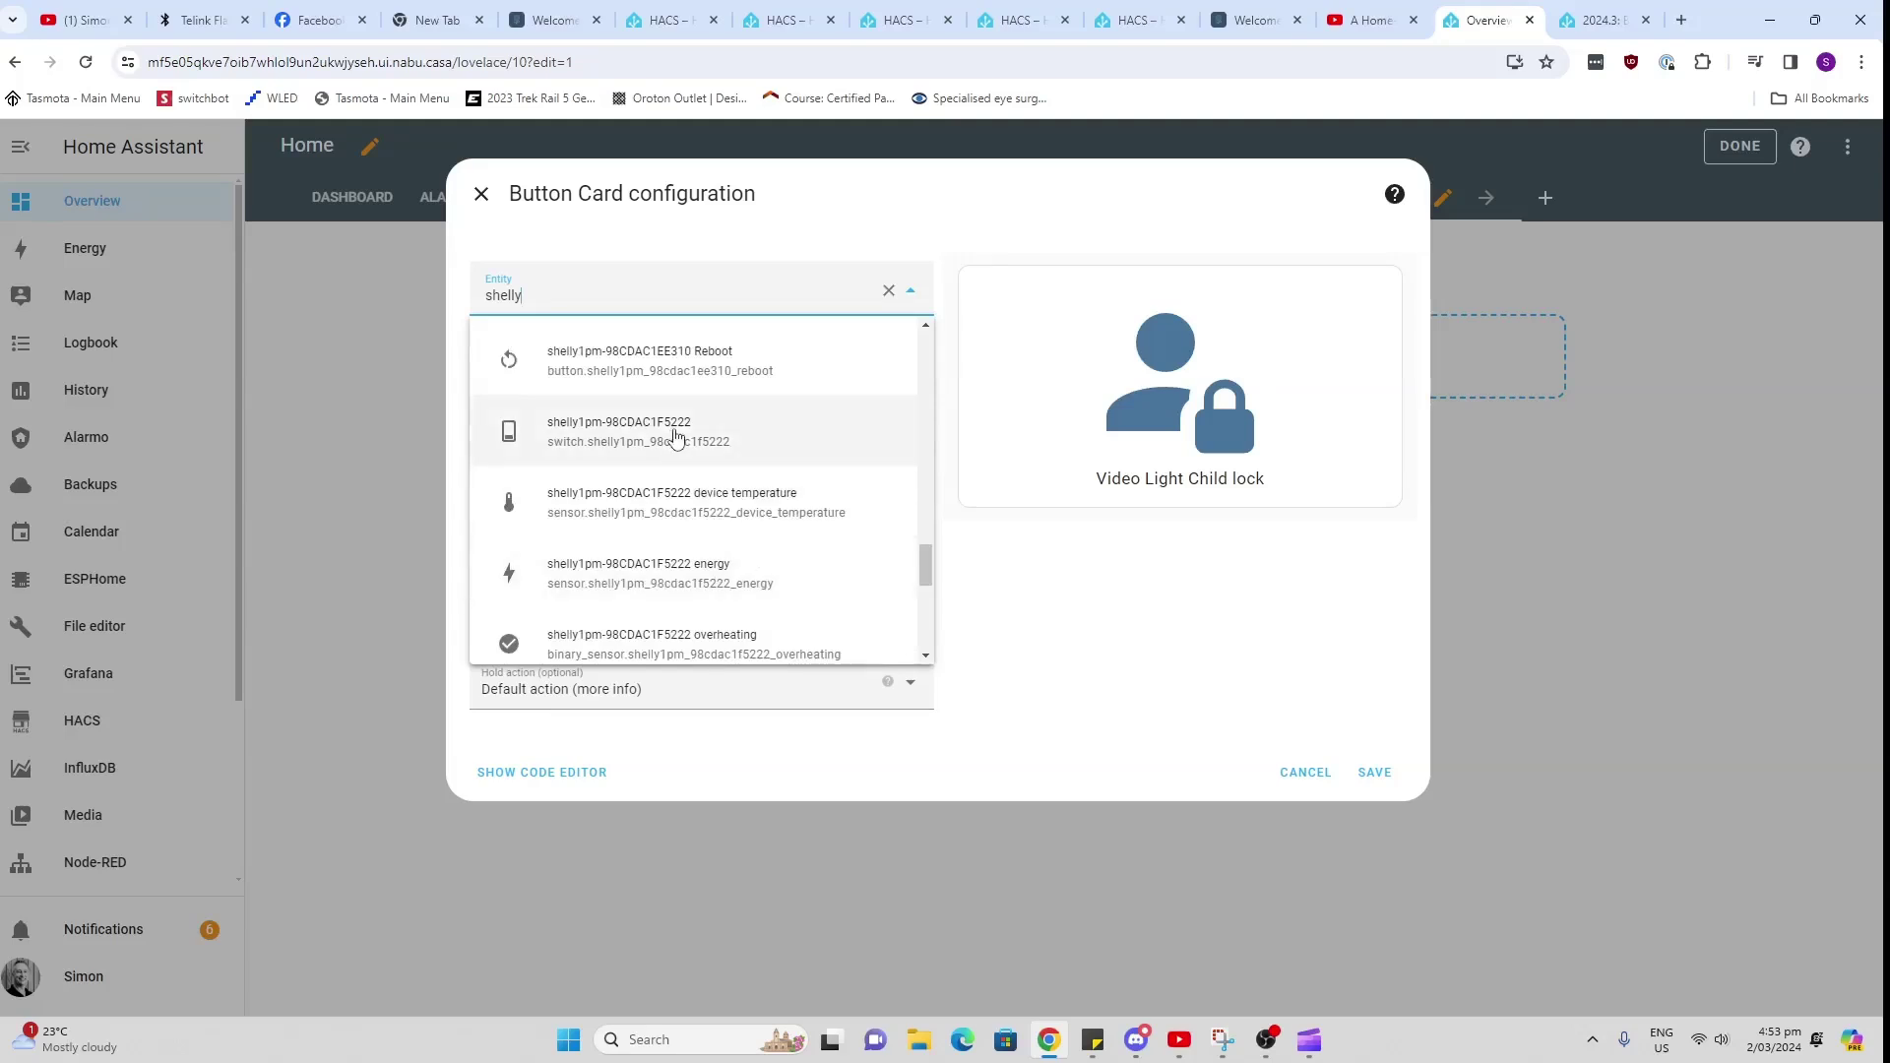
left_click(675, 431)
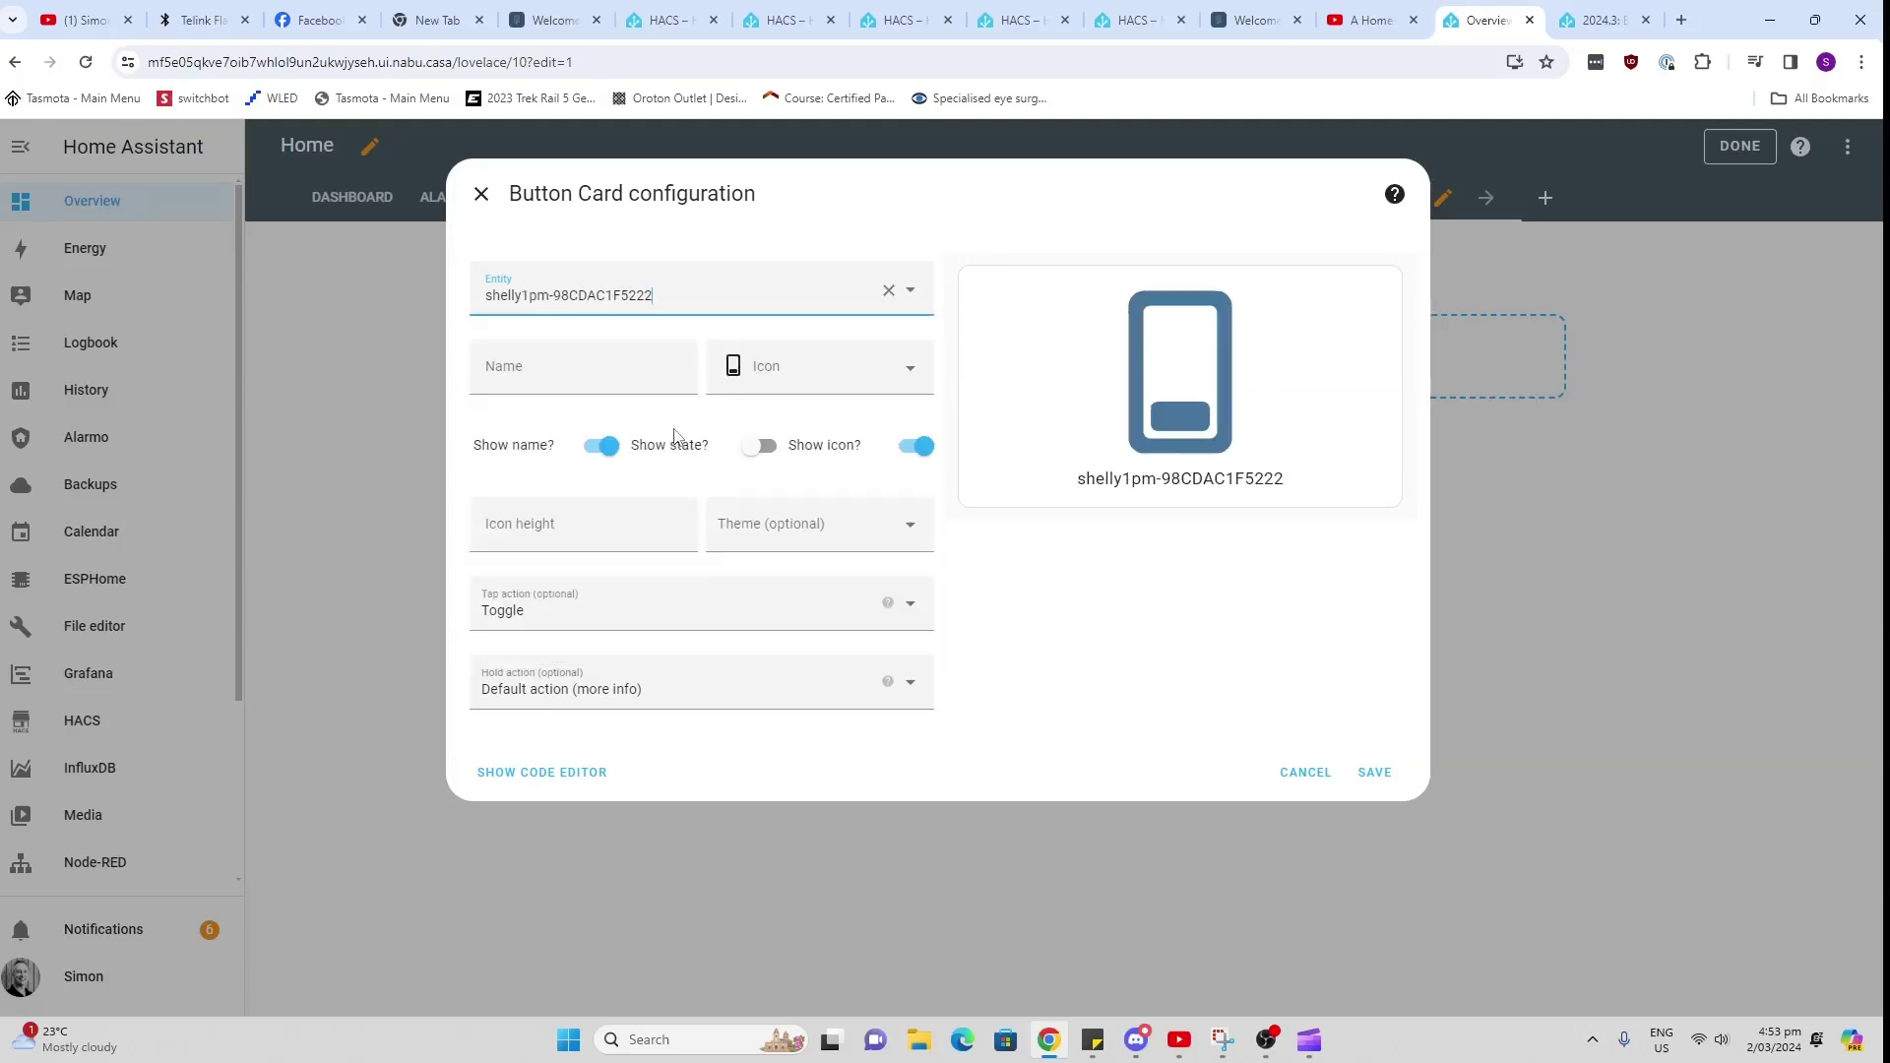
left_click(1372, 773)
Step: Edit the second button card to give it the name 'Lounge Light'
mouse_move(963, 430)
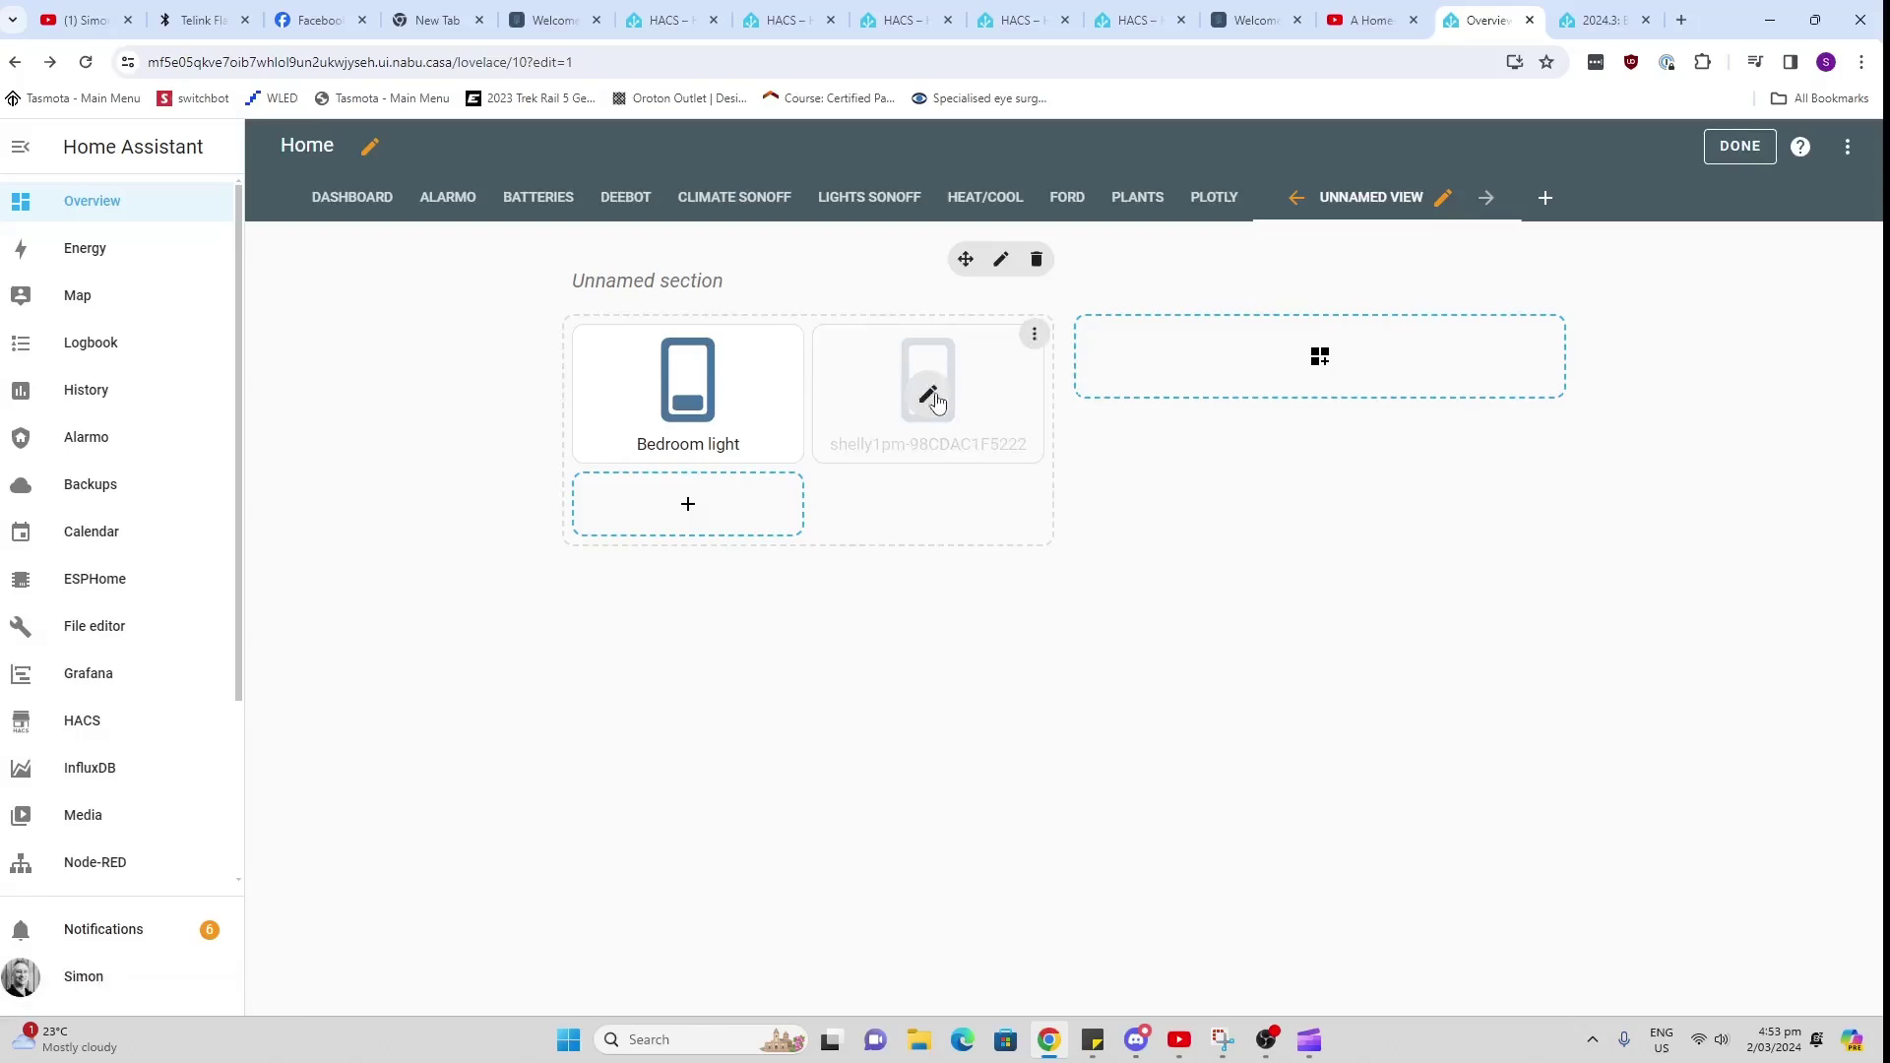
left_click(930, 396)
left_click(584, 372)
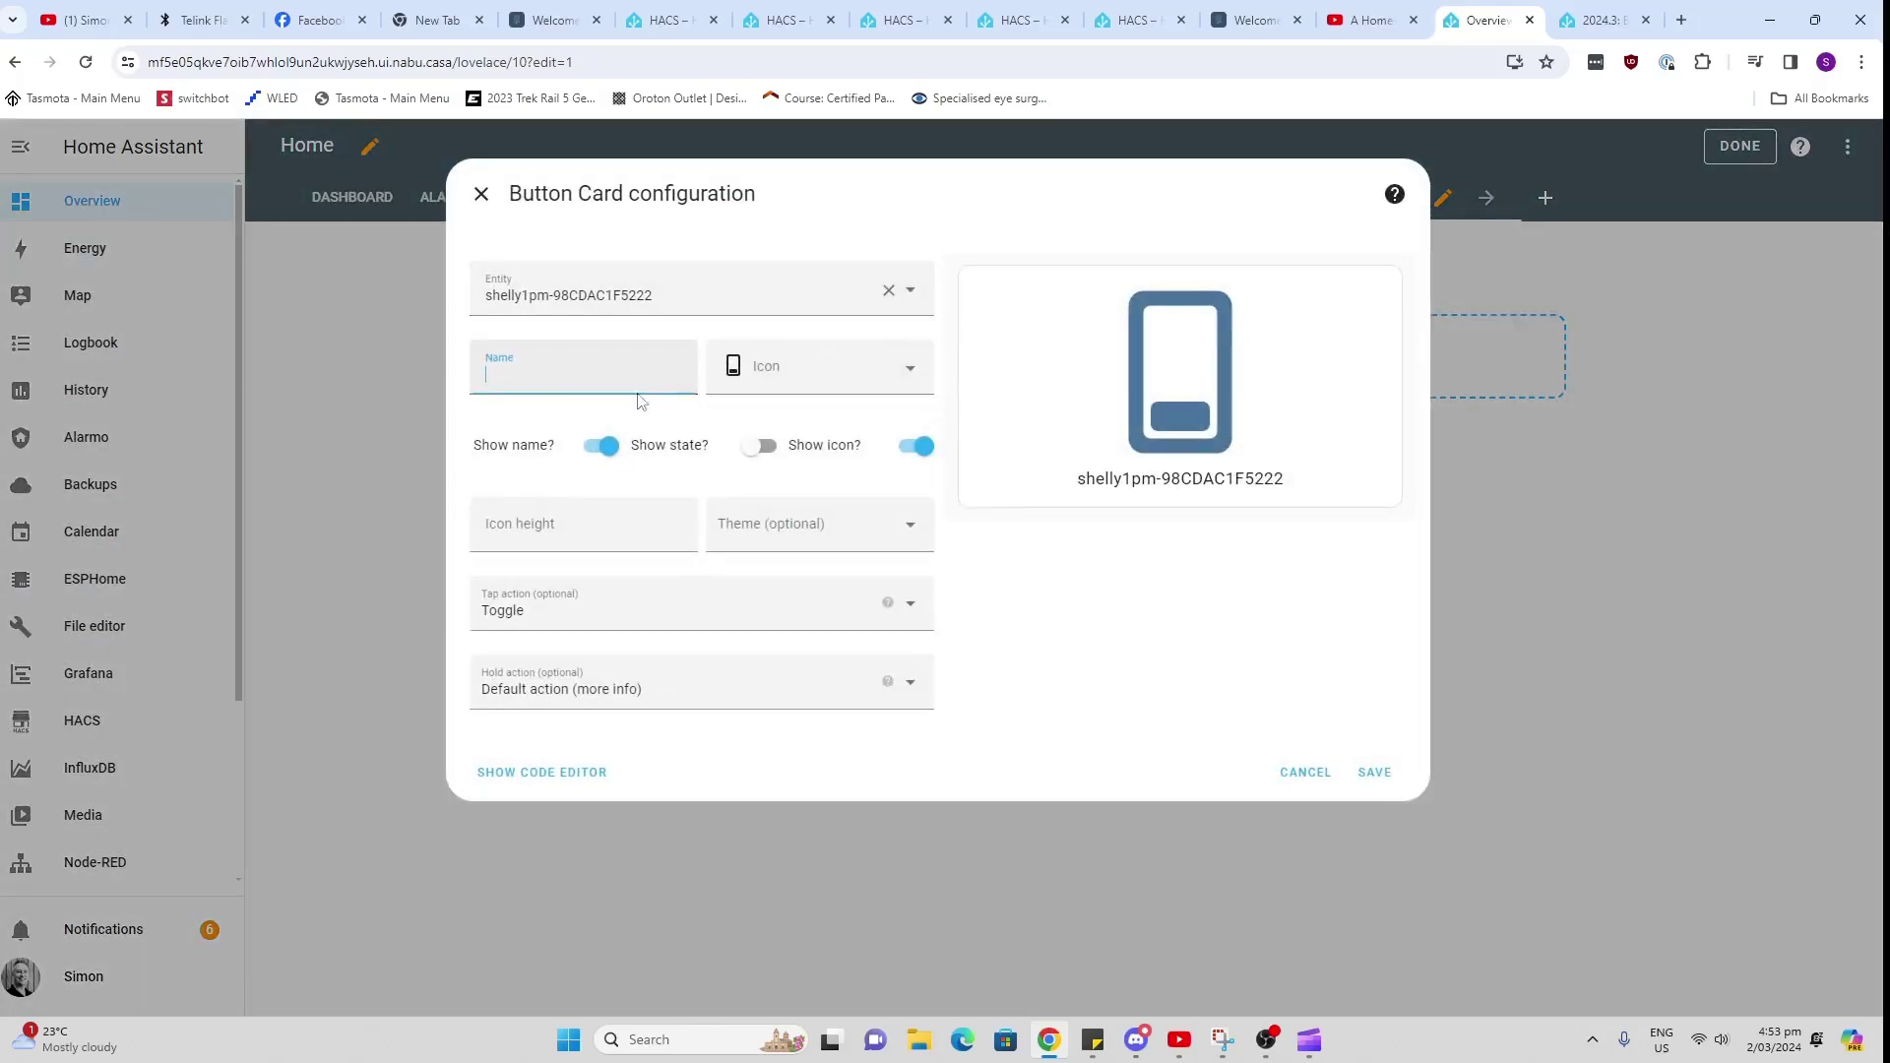
type("Louge")
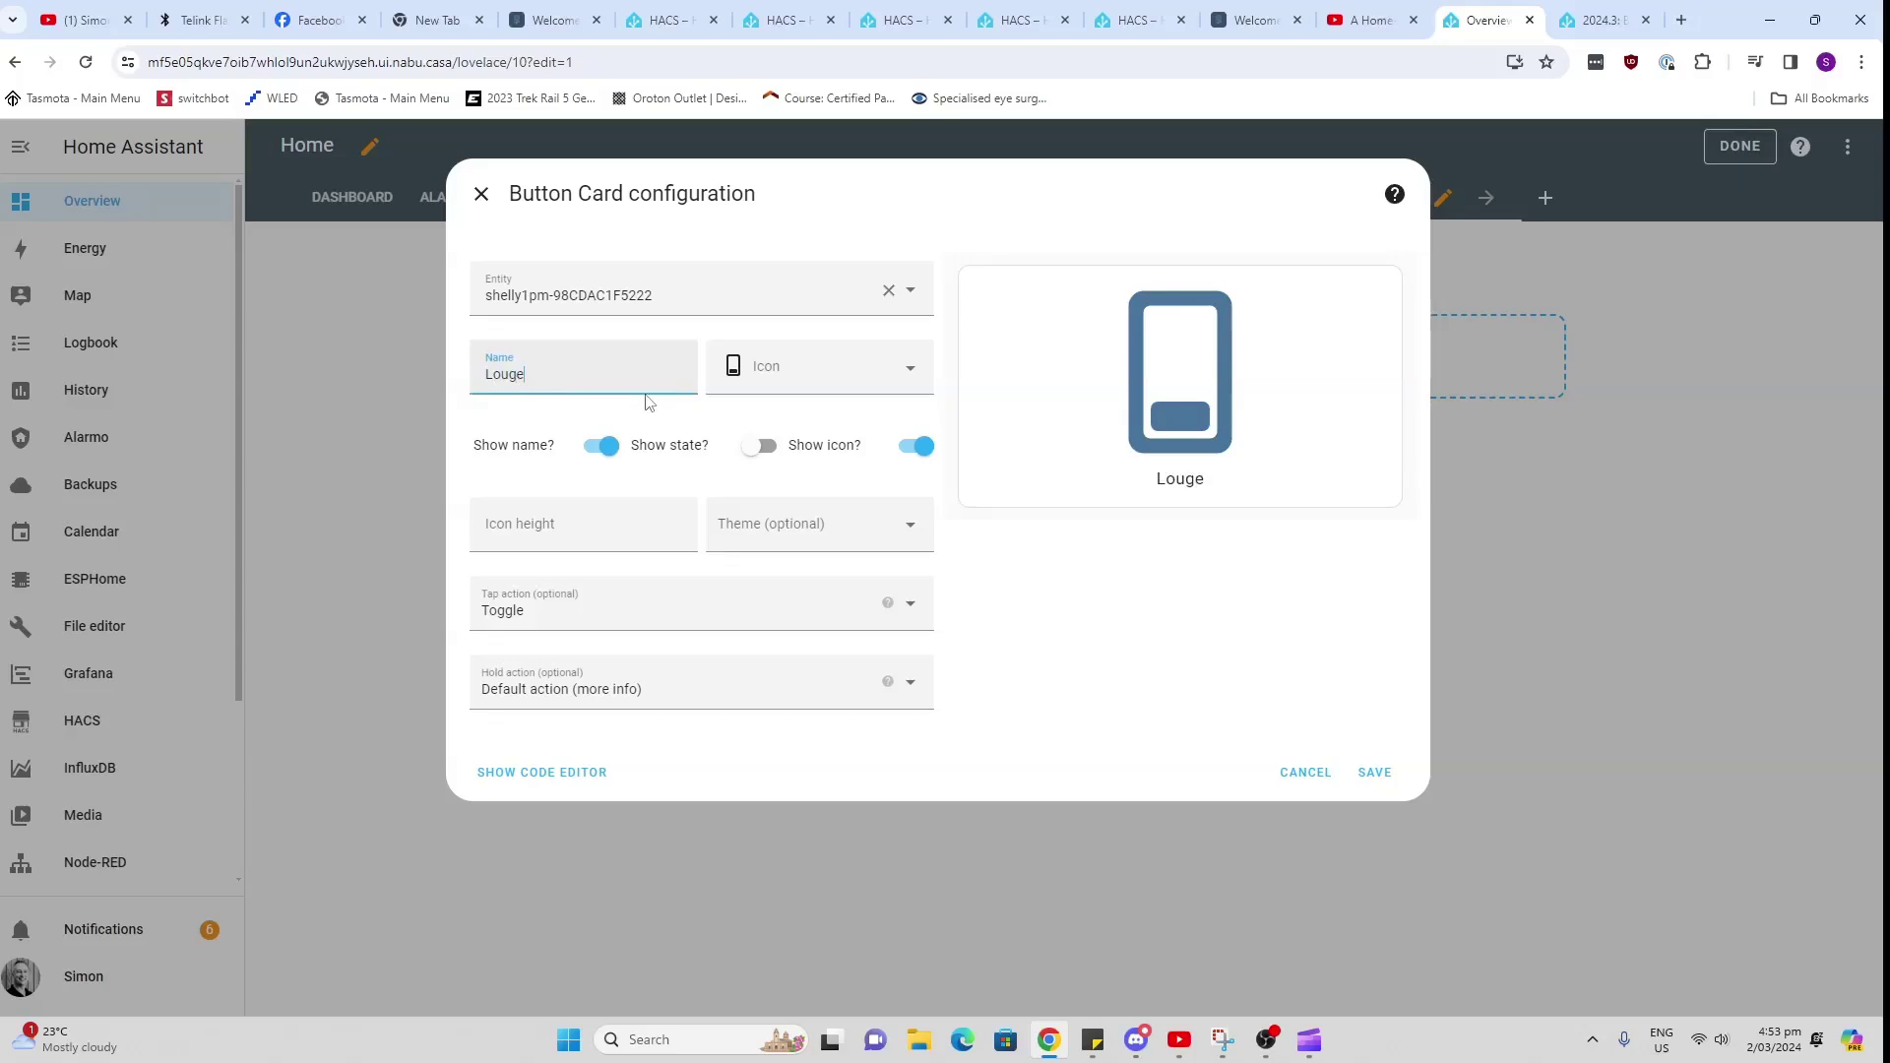
key("BackSpace")
key("BackSpace")
type("nge Light")
left_click(1378, 773)
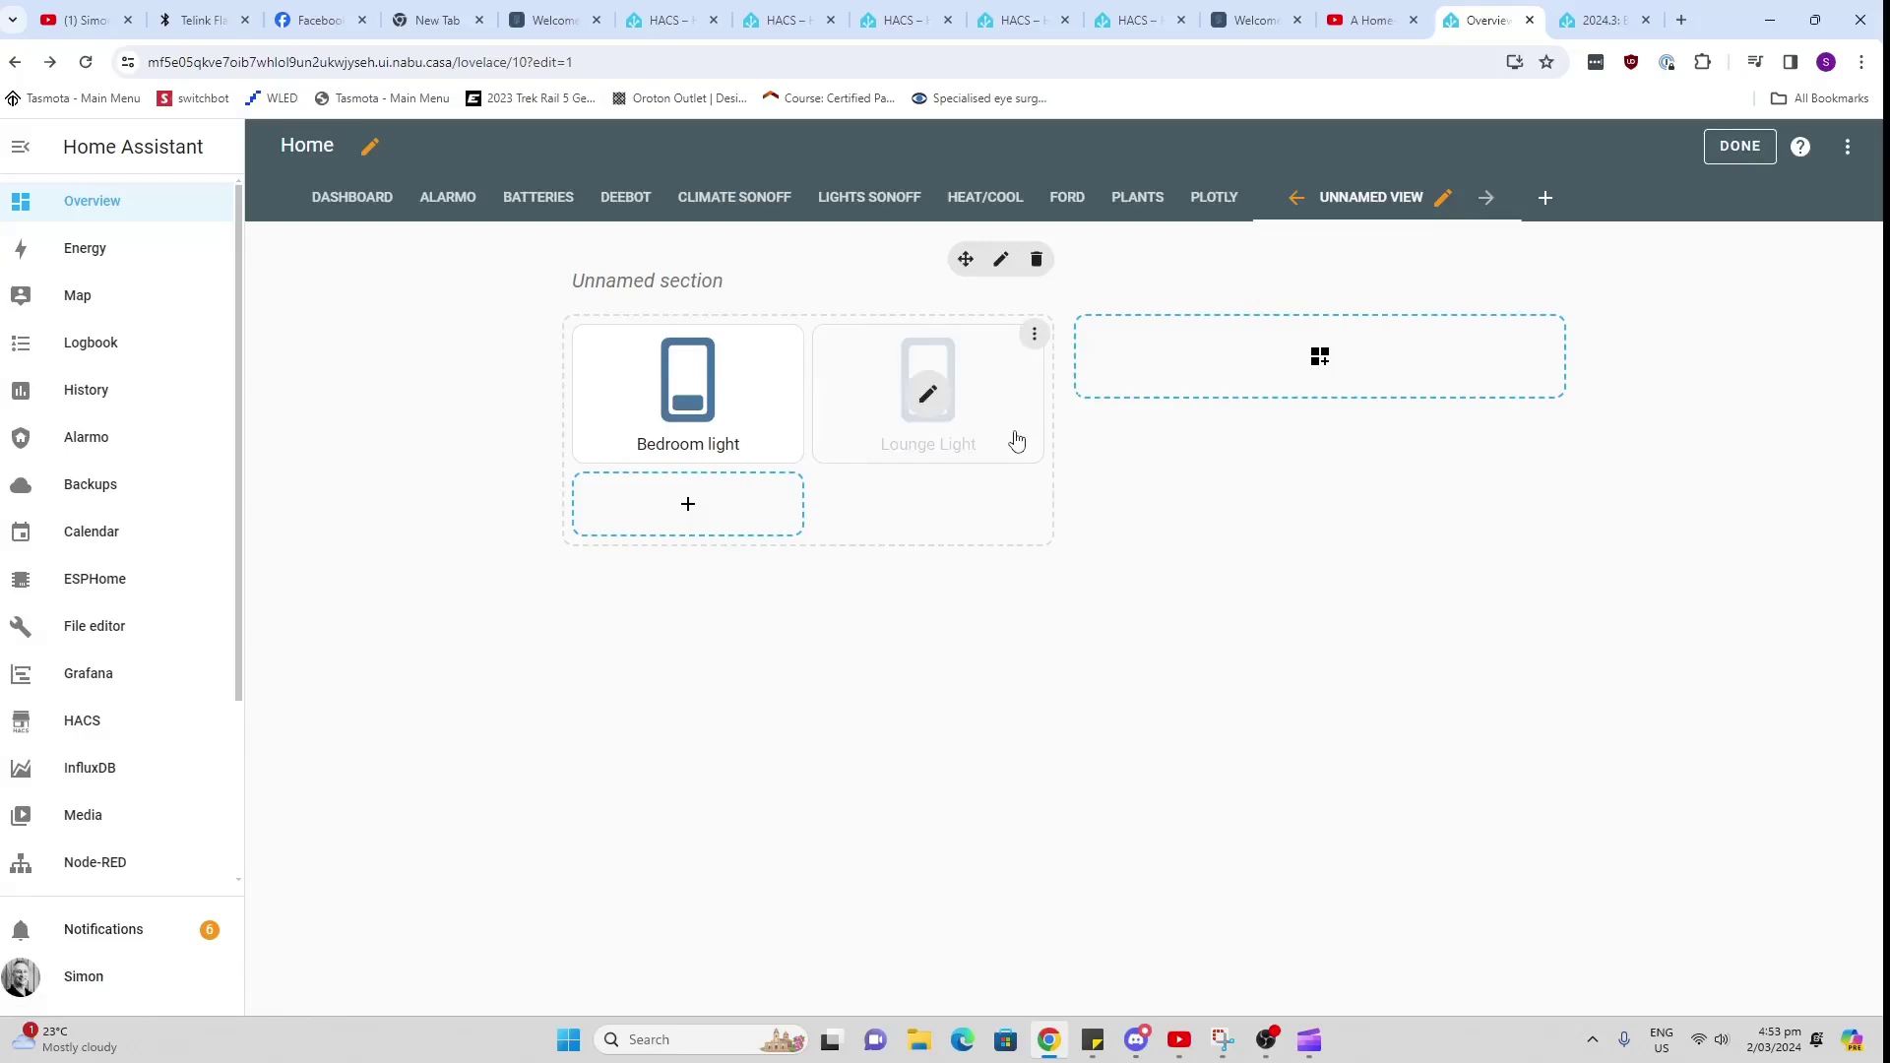
Step: Move Lounge Light ahead of Bedroom light and title the section 'Lights'
left_click_drag(1015, 440, 733, 428)
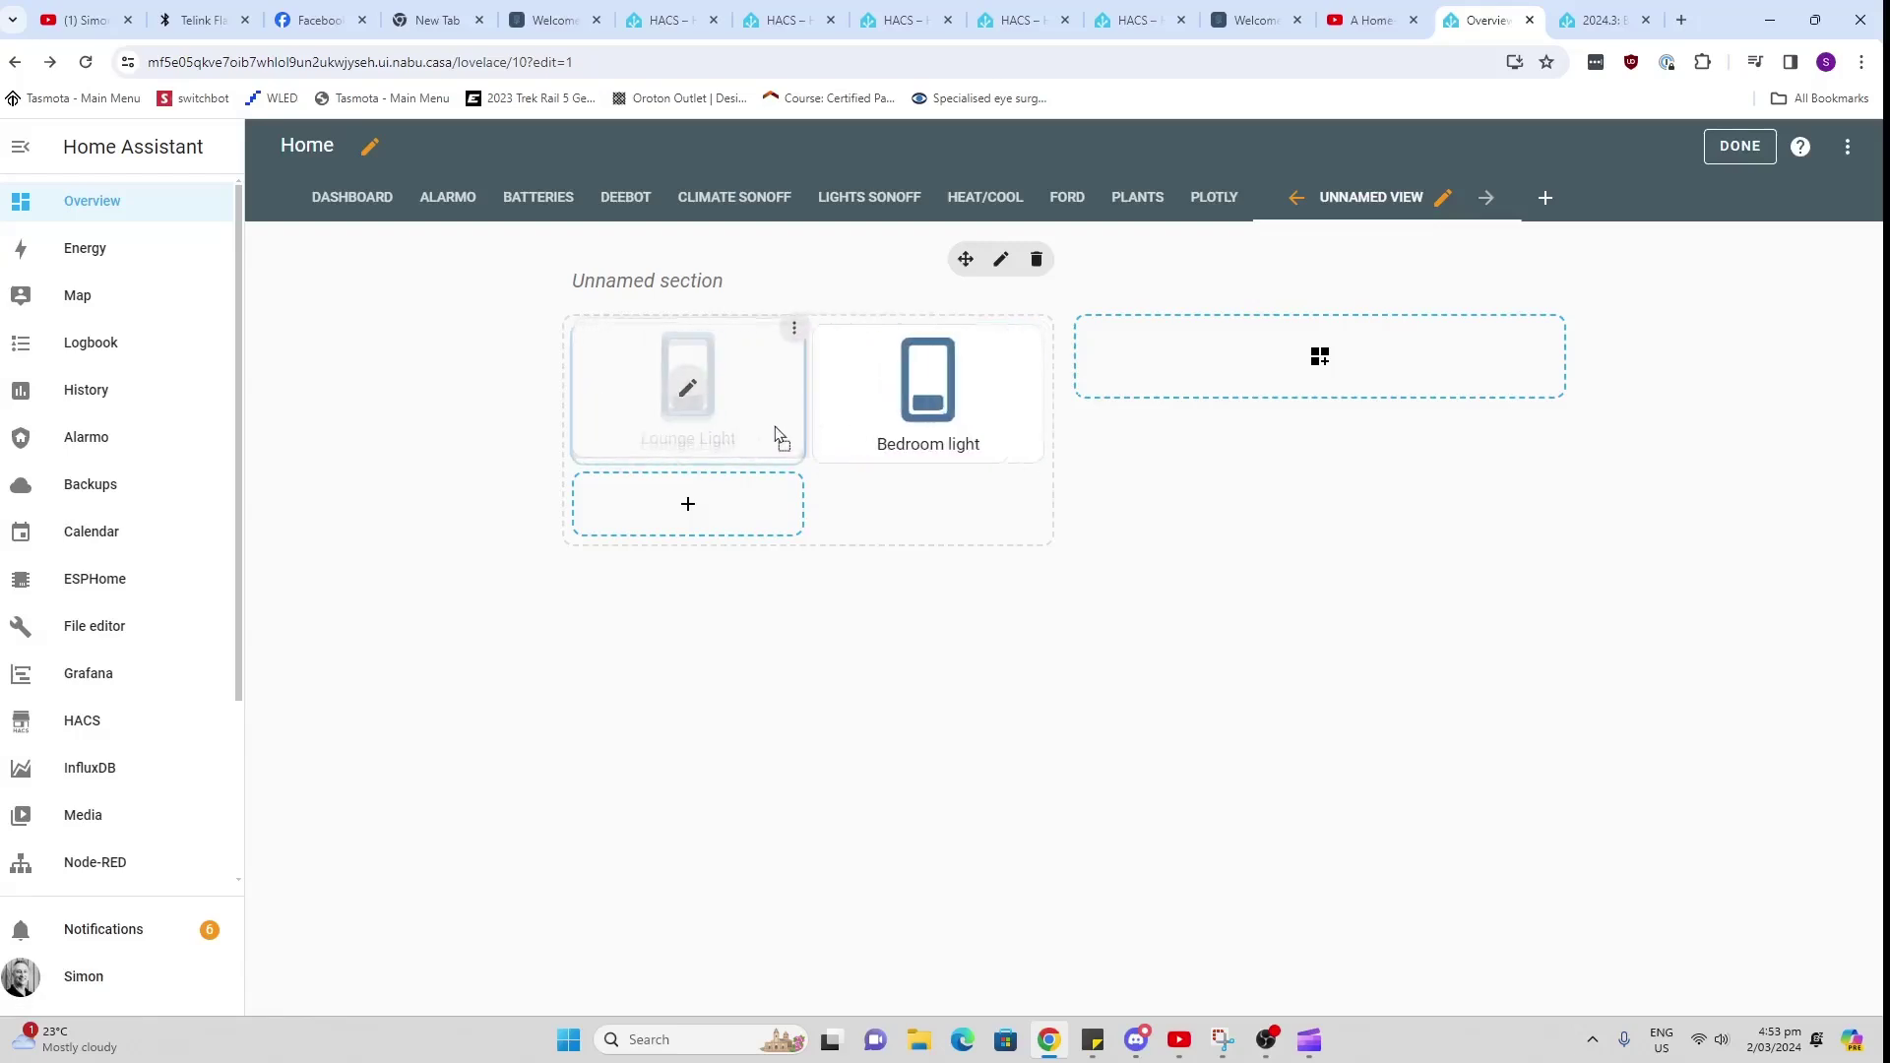
left_click(1000, 259)
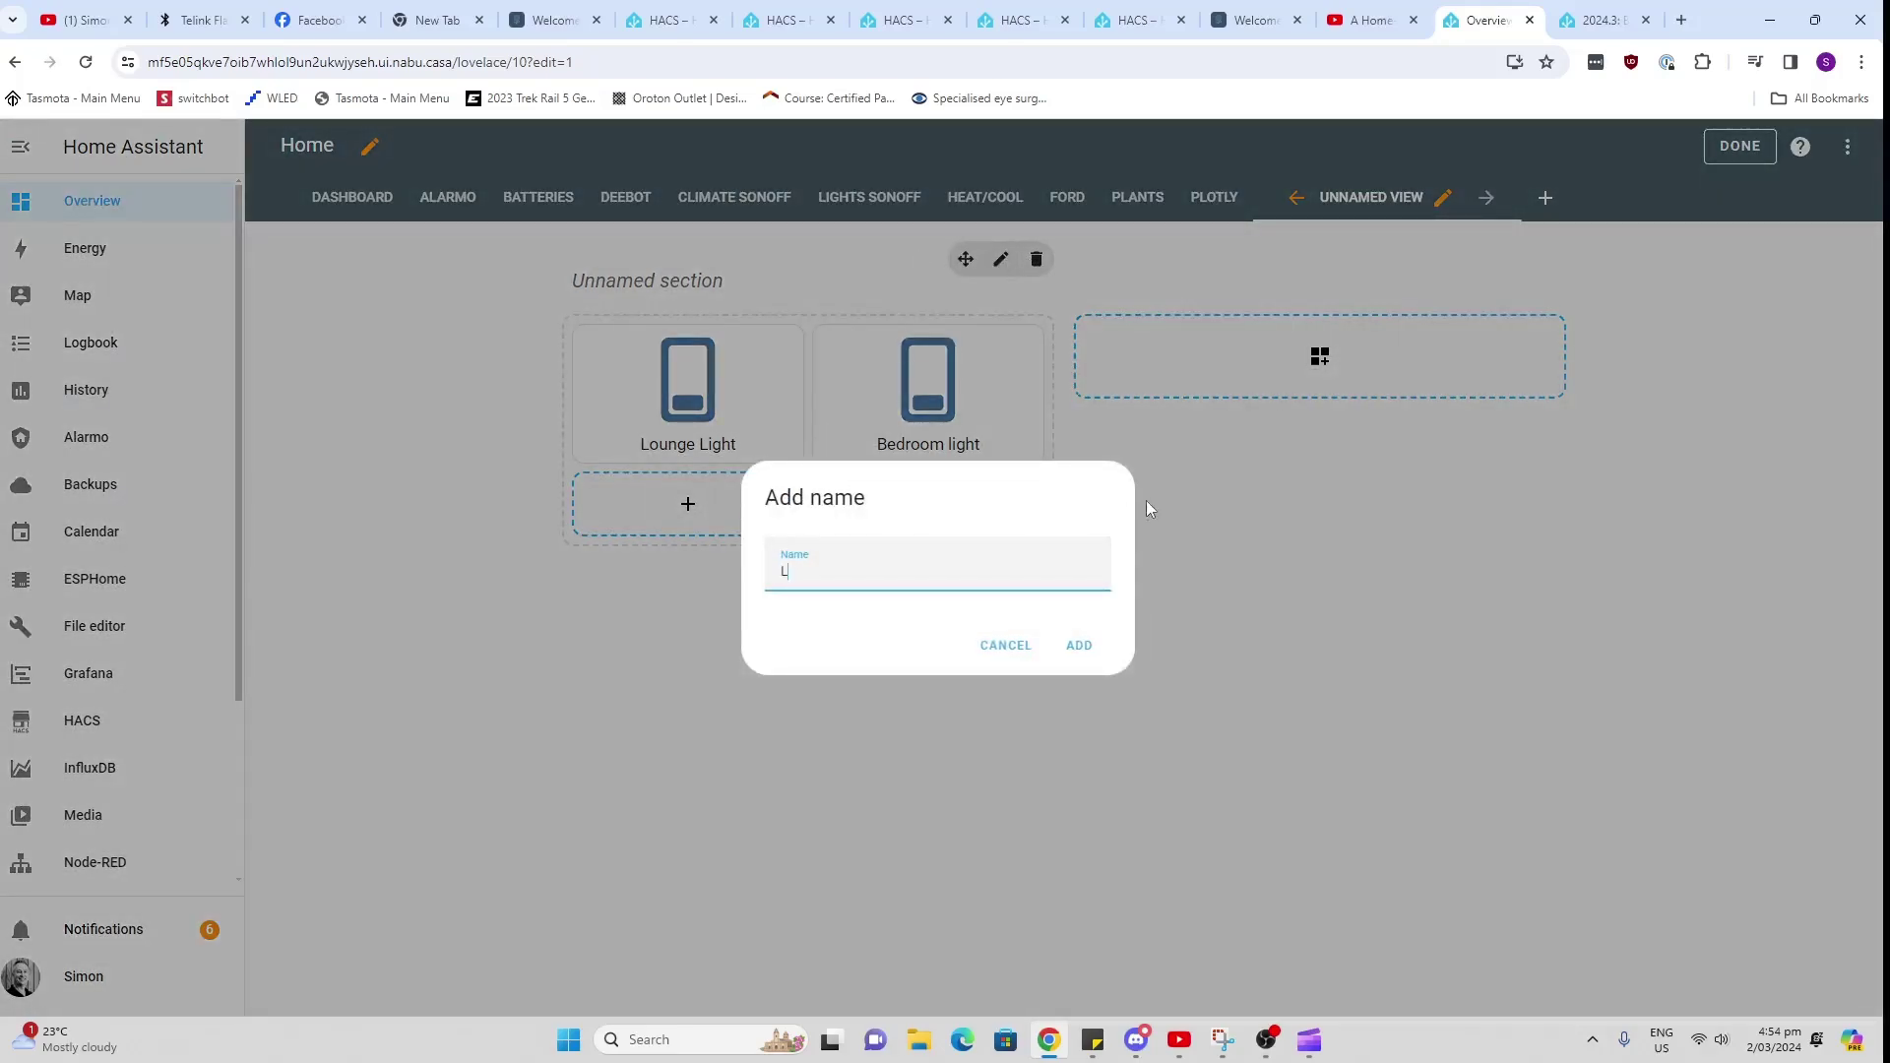
type("Lights")
left_click(1079, 645)
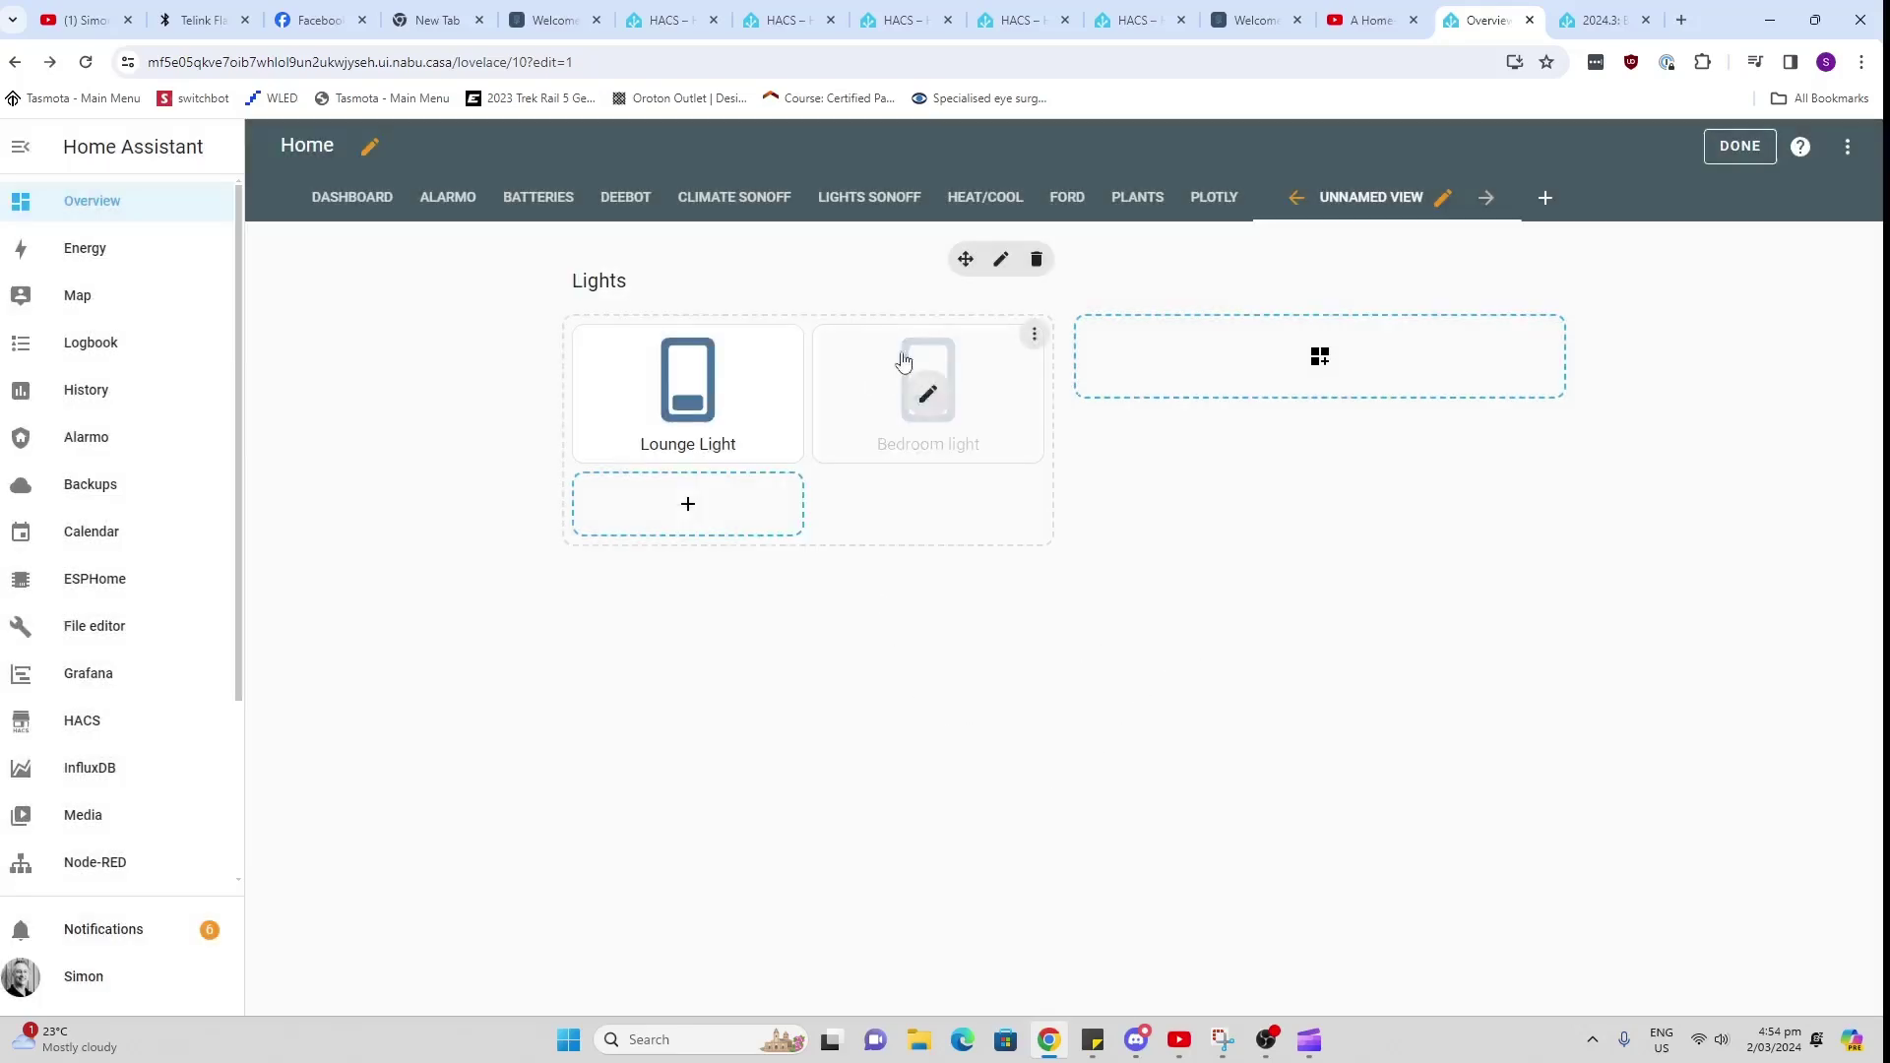
Step: Add a second, empty section to the view, leaving it unnamed
left_click(1318, 358)
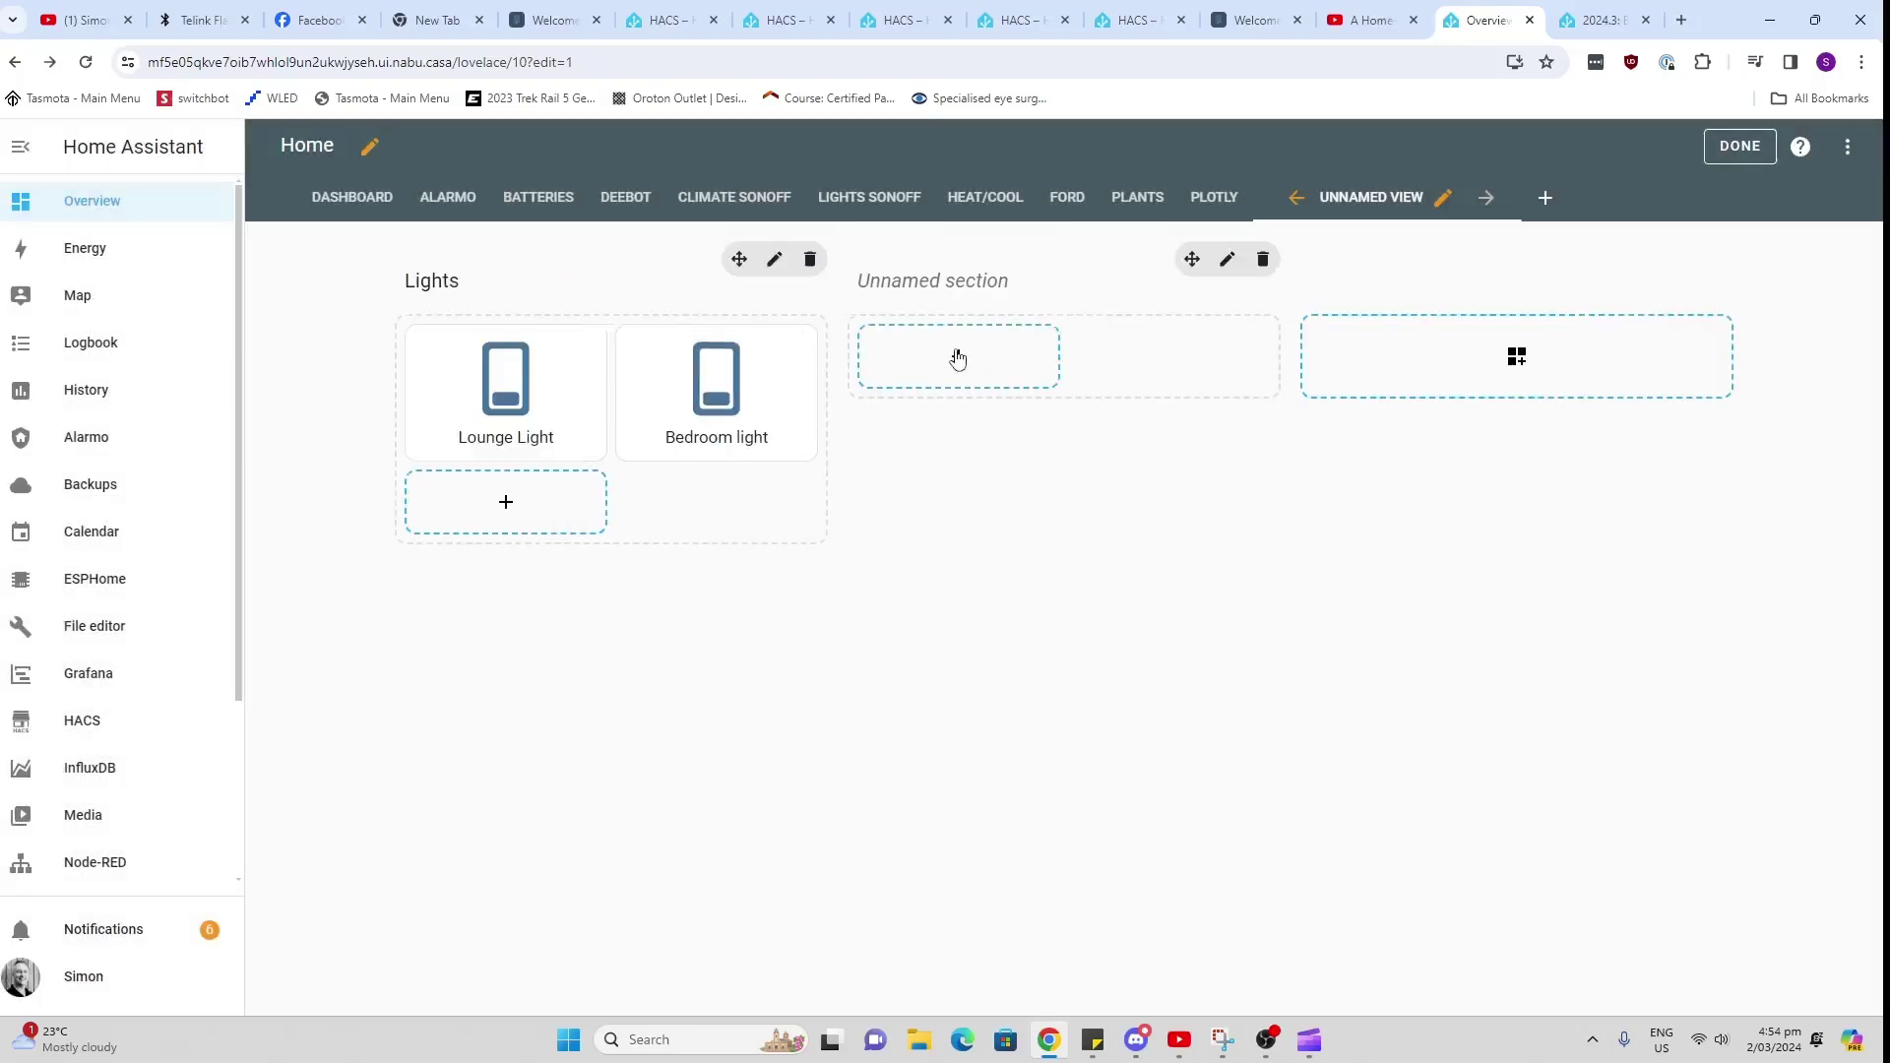
left_click(1228, 260)
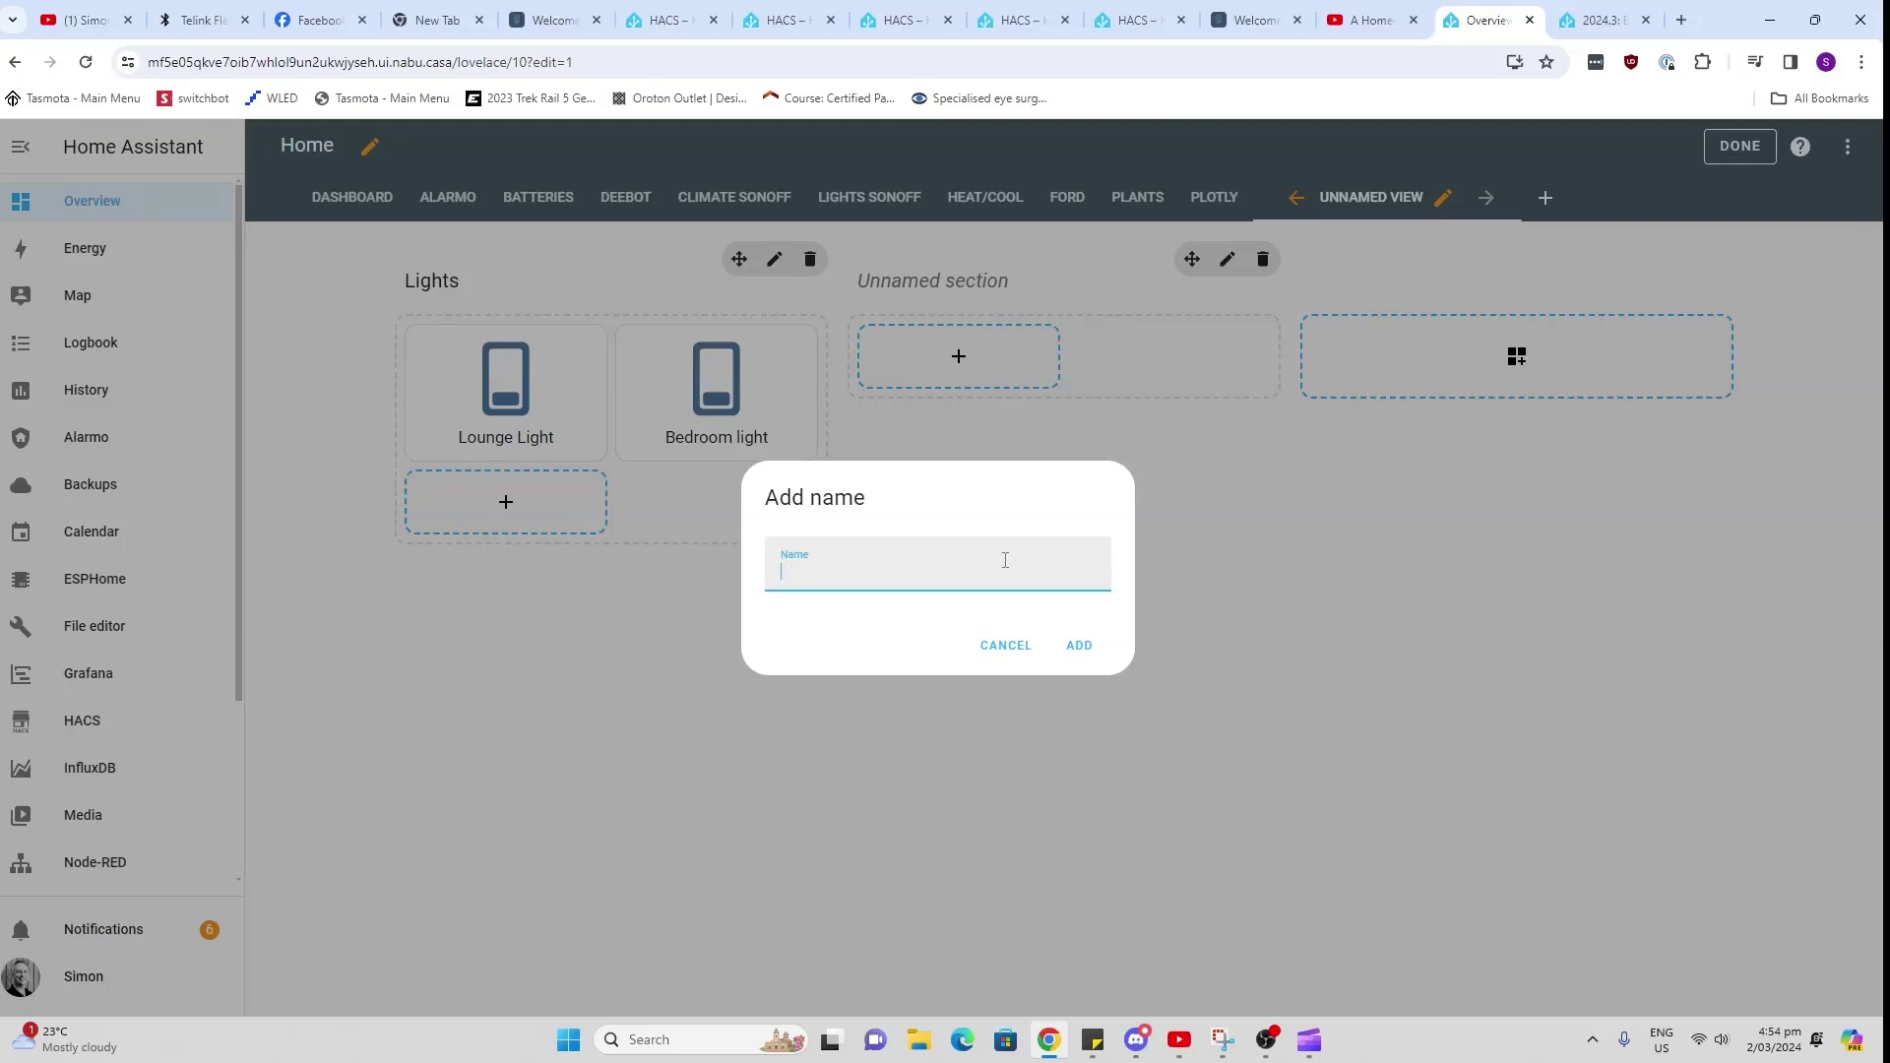
left_click(1010, 647)
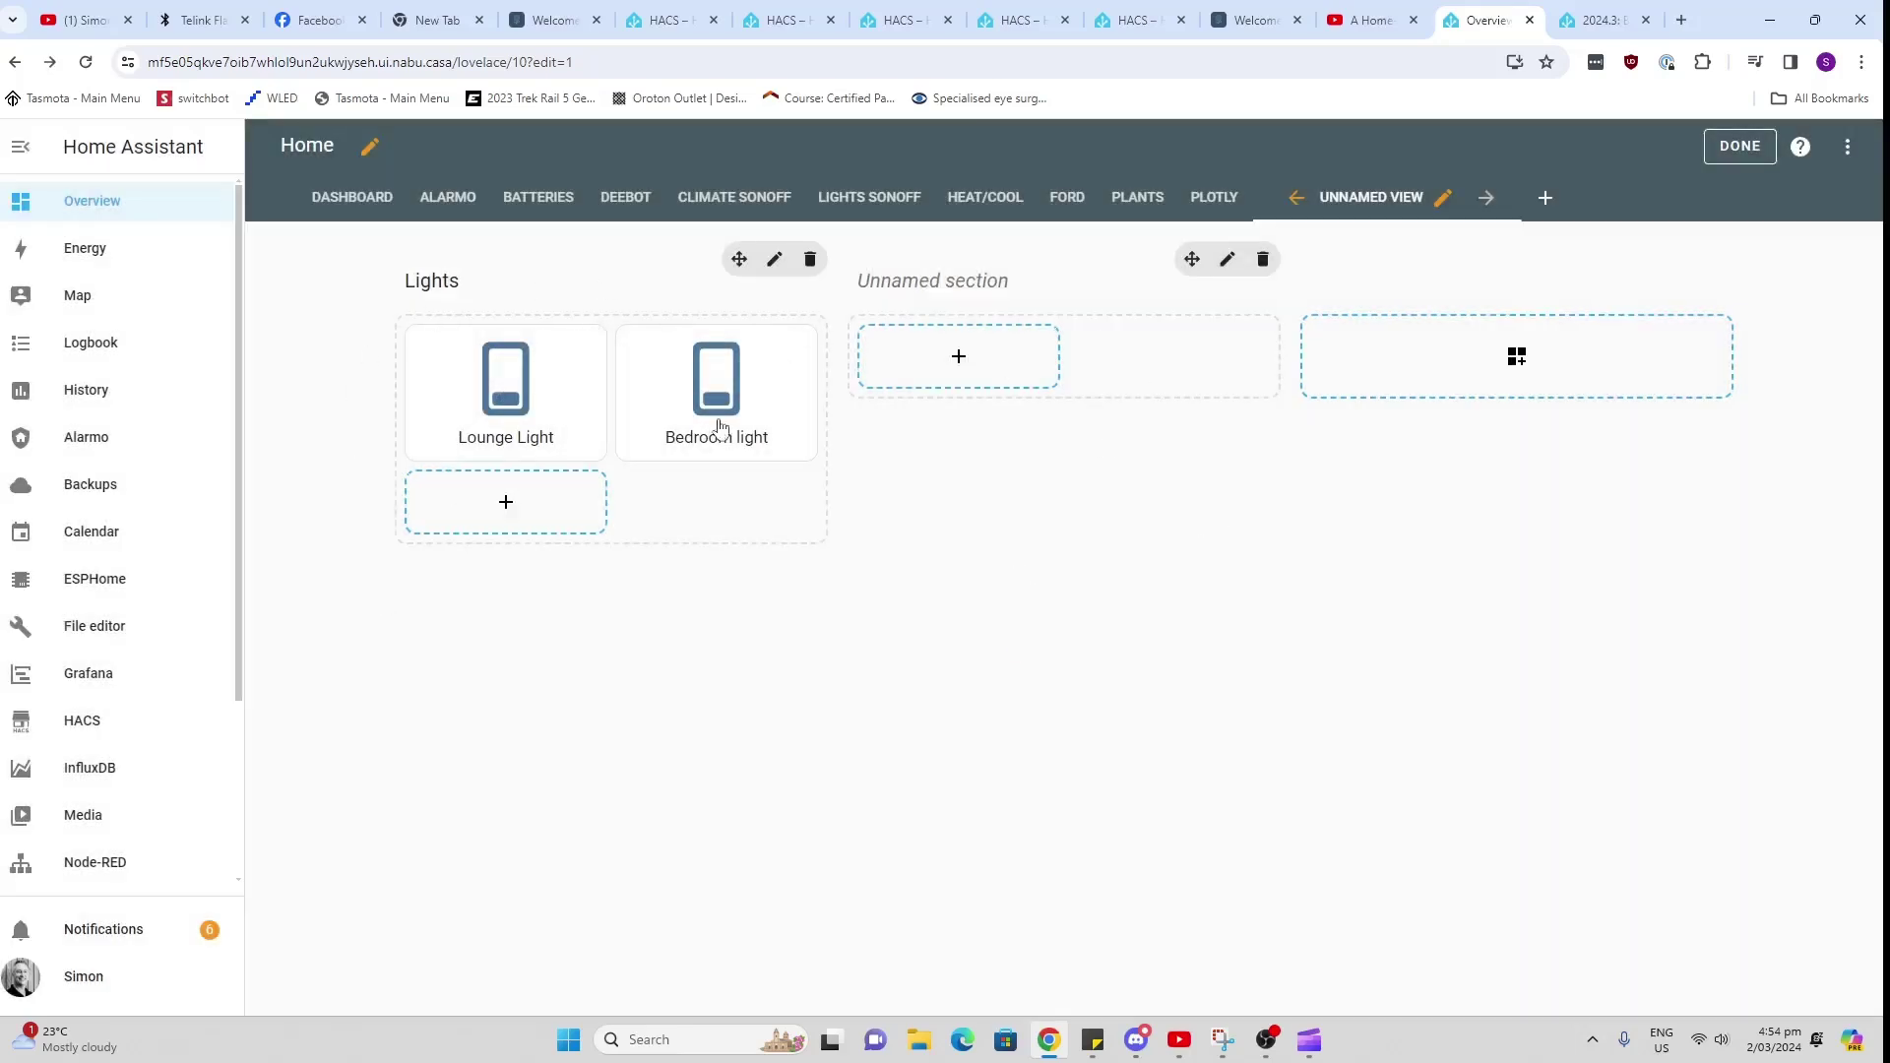
Step: Leave edit mode and toggle the Lounge Light and Bedroom light buttons to test them
left_click(1739, 150)
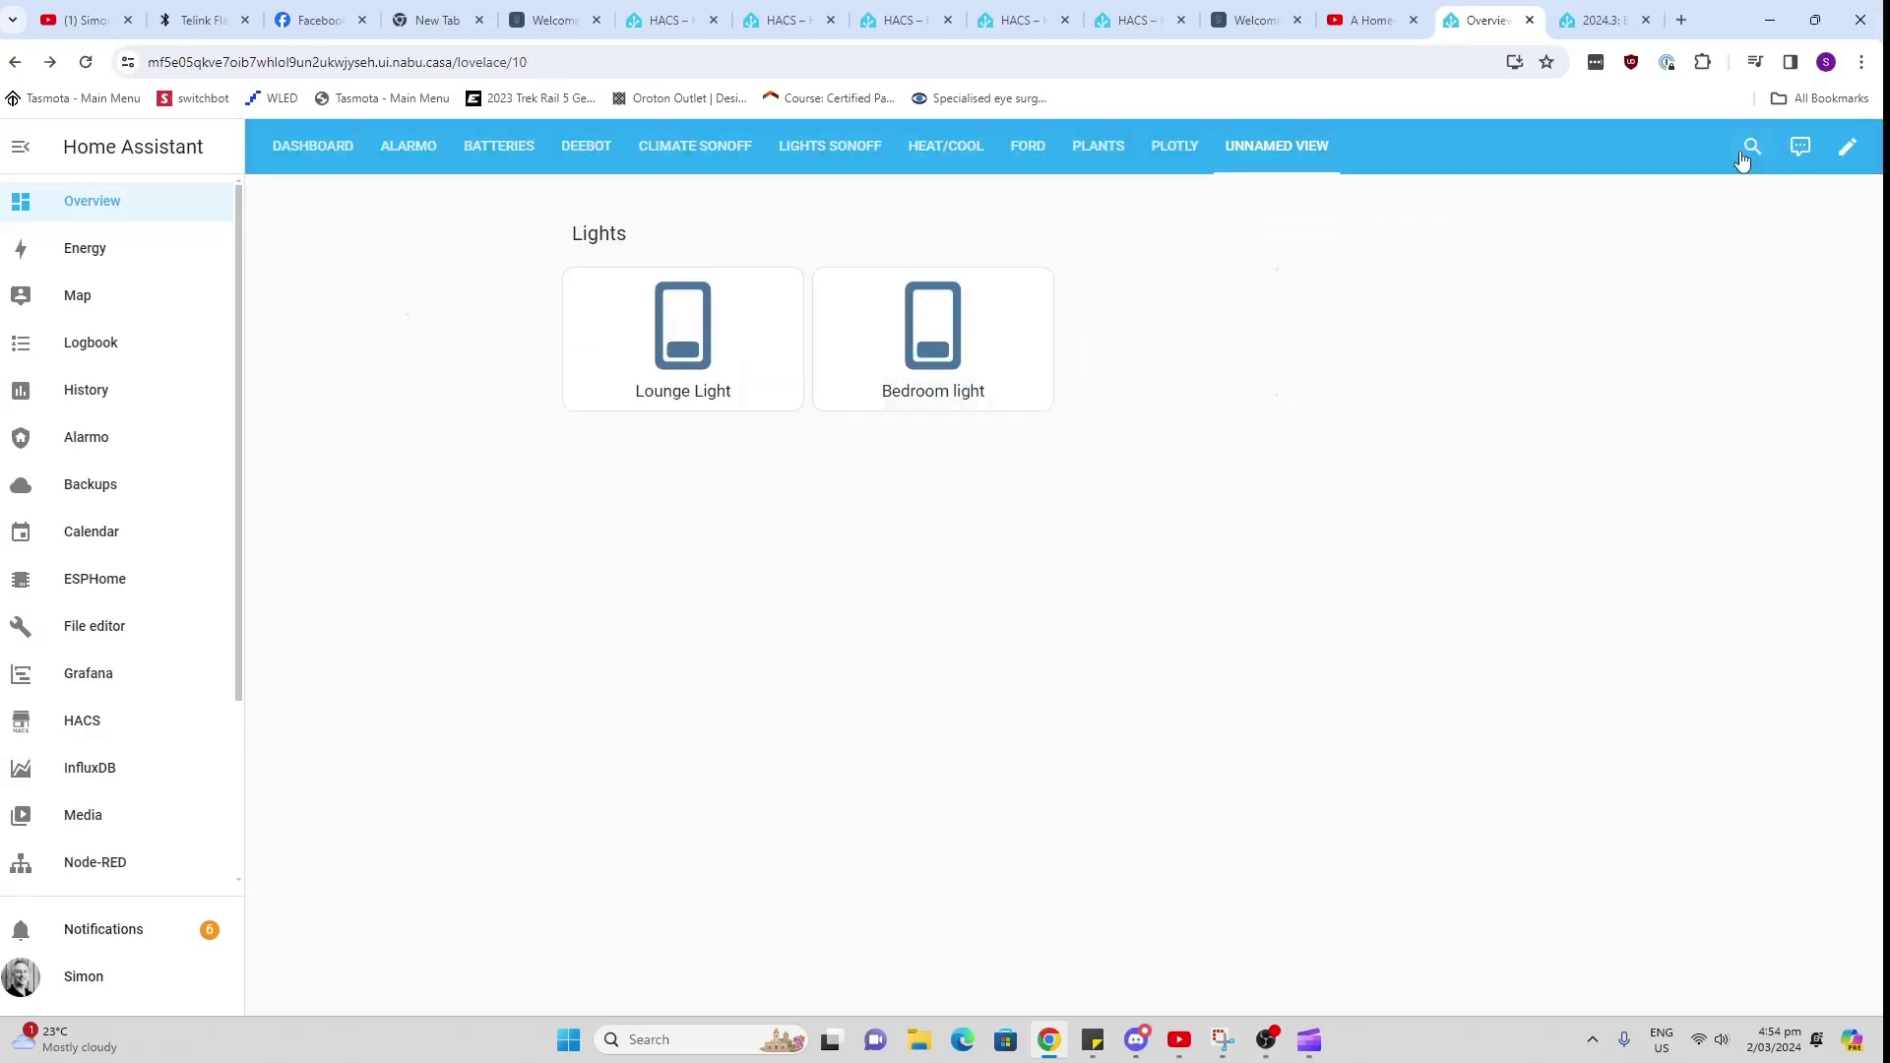
left_click(680, 330)
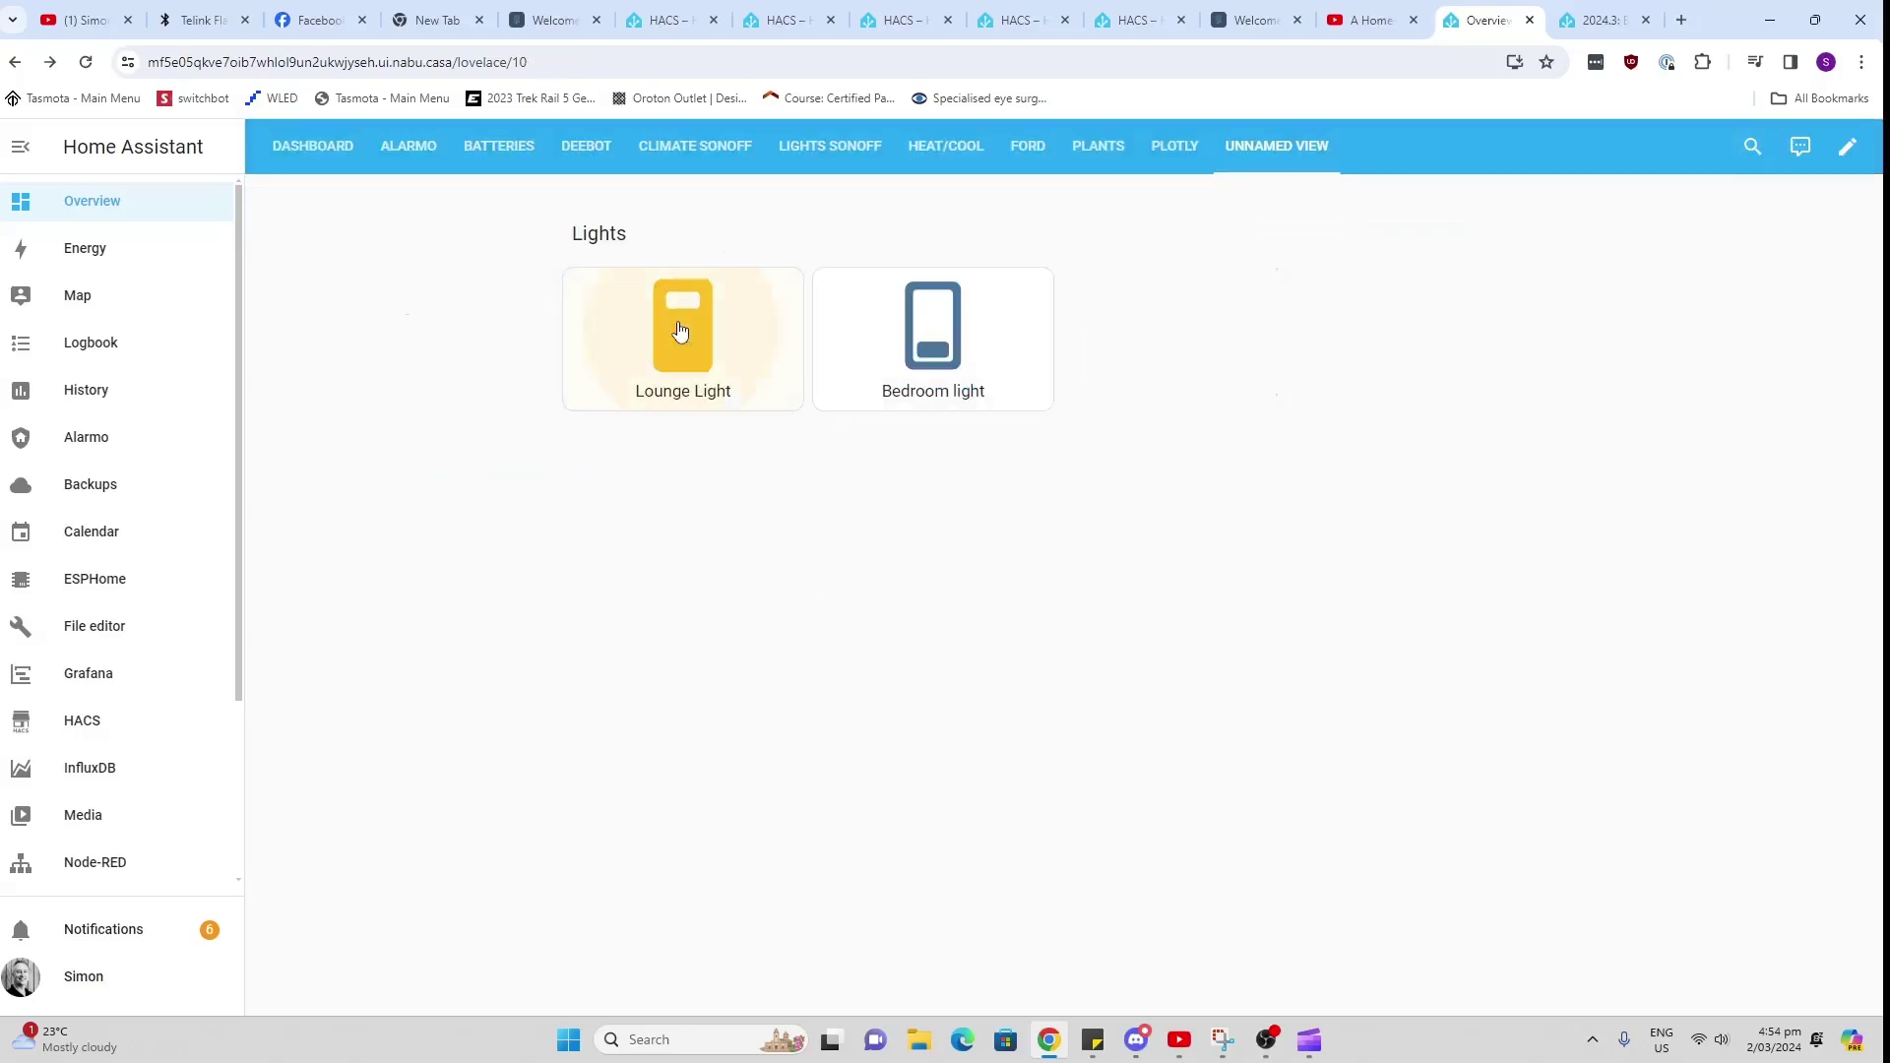
left_click(929, 339)
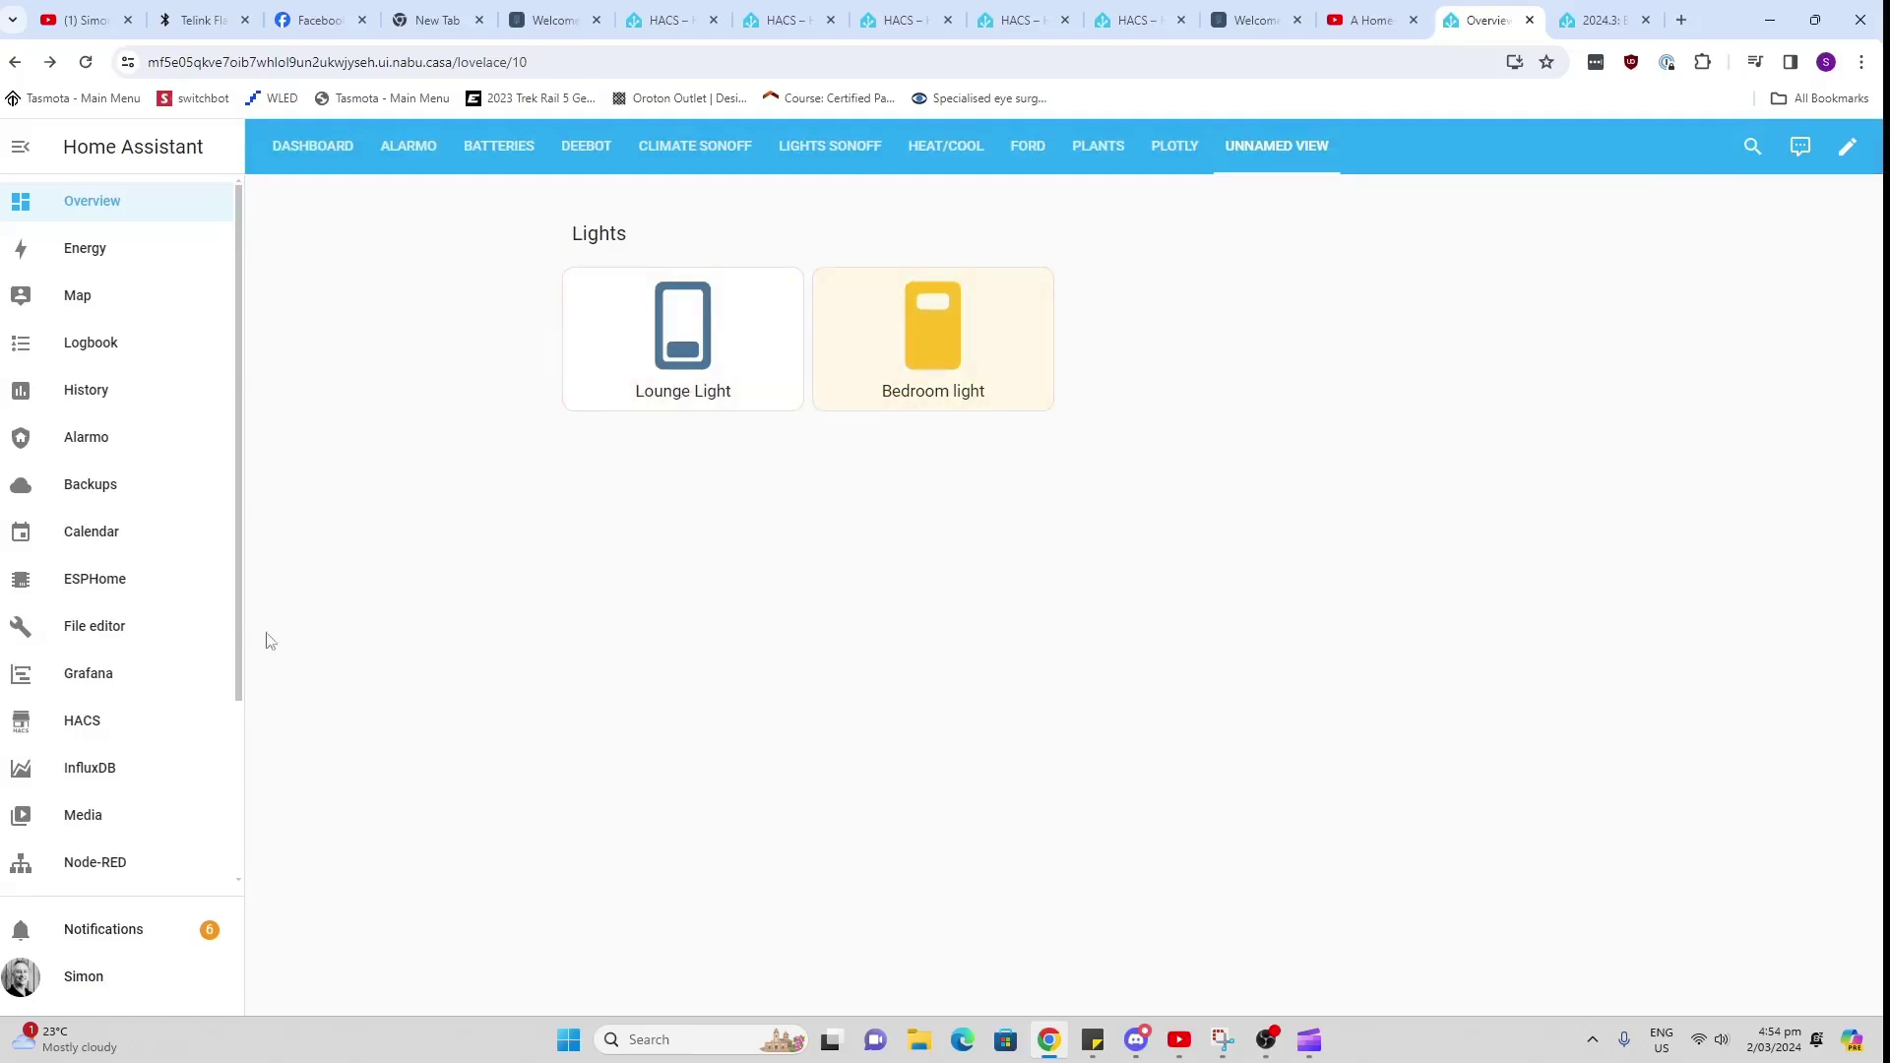
scroll(118, 771, "down", 3)
Step: In Devices & services, glance at Wundergroundpws entities, then list the seven ESPHome devices
left_click(131, 859)
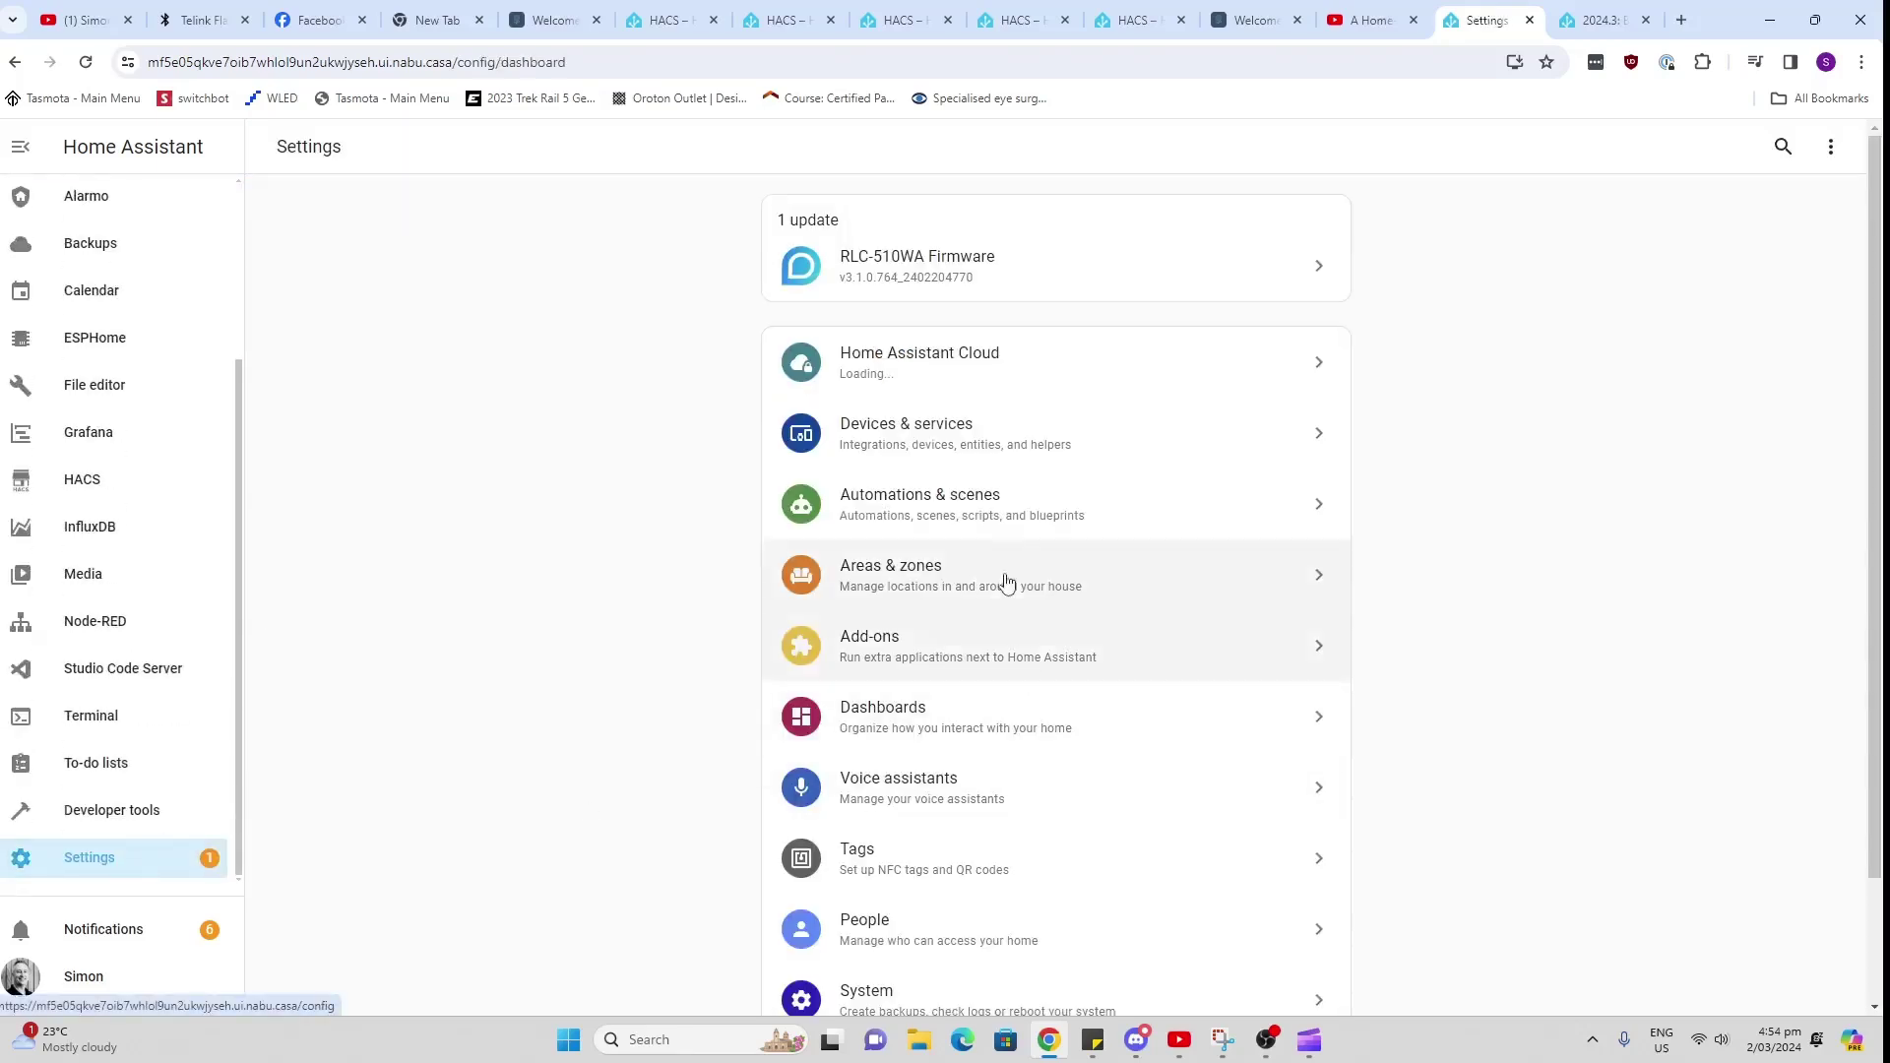
left_click(982, 443)
scroll(1061, 705, "down", 5)
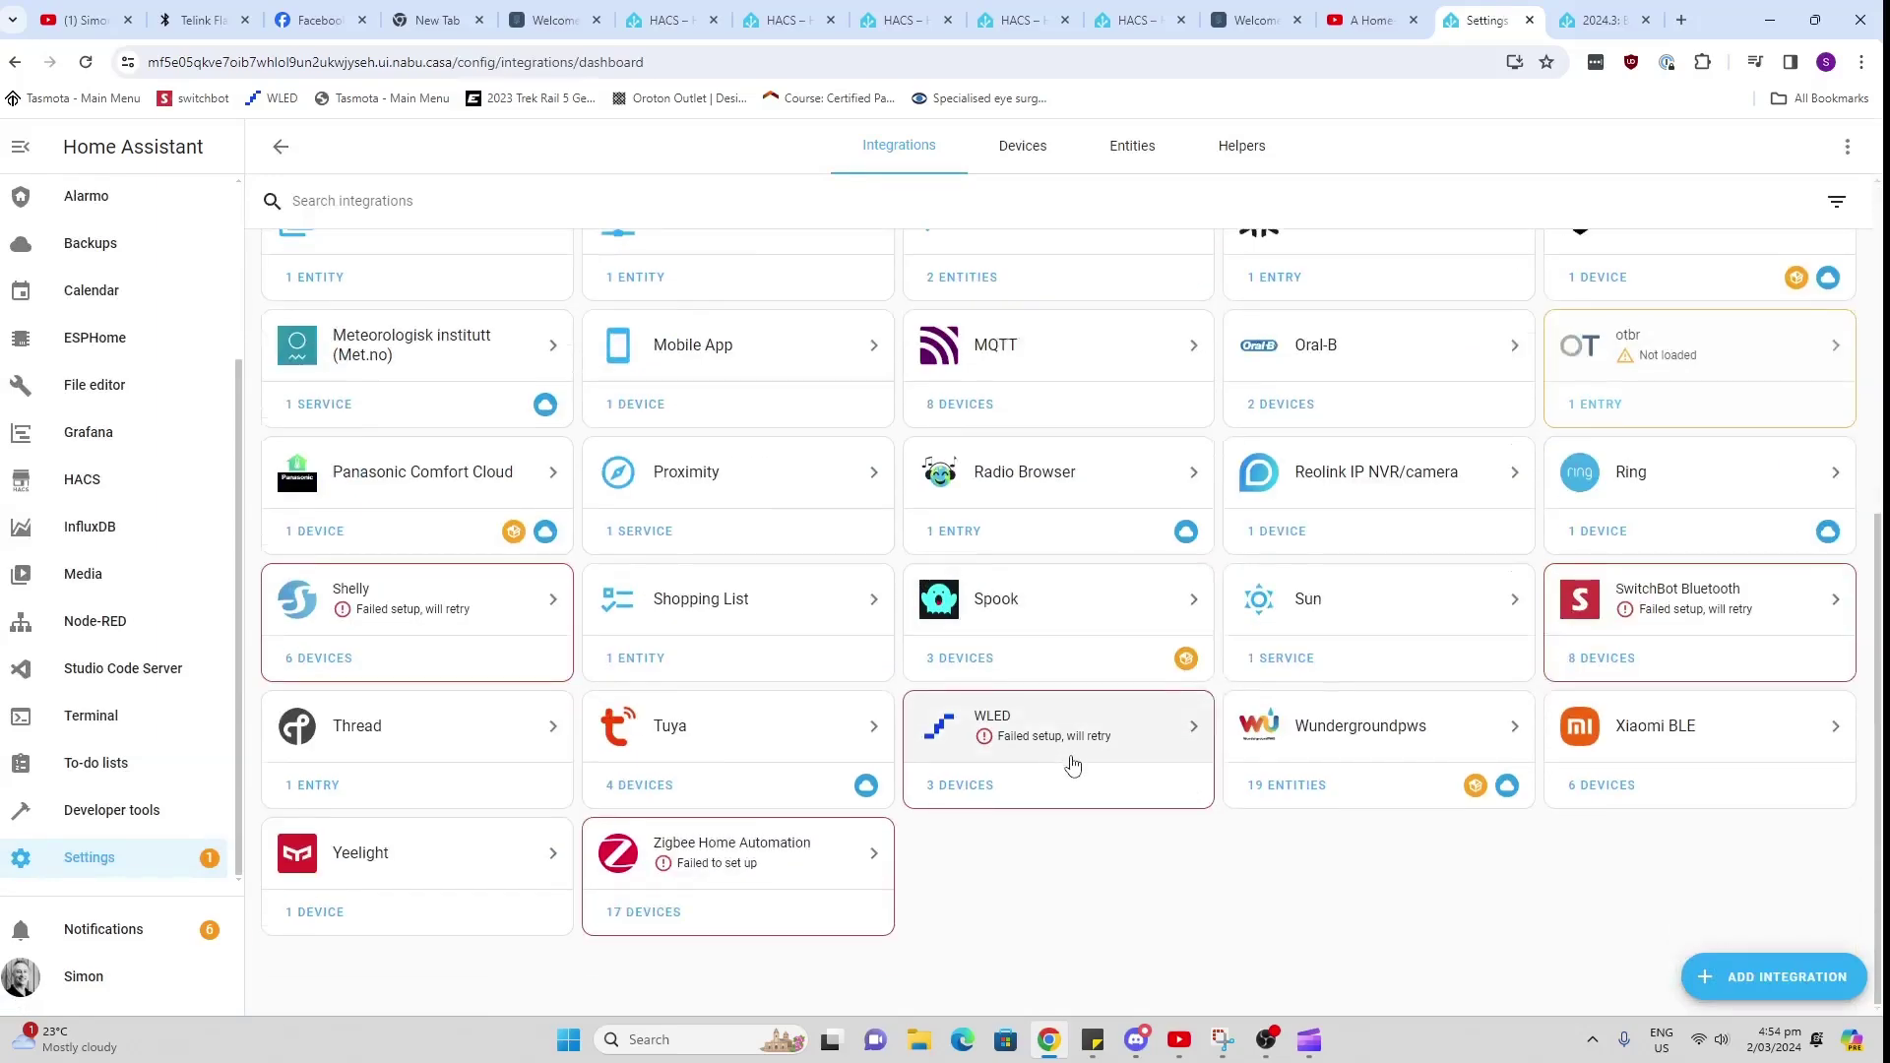
left_click(1302, 779)
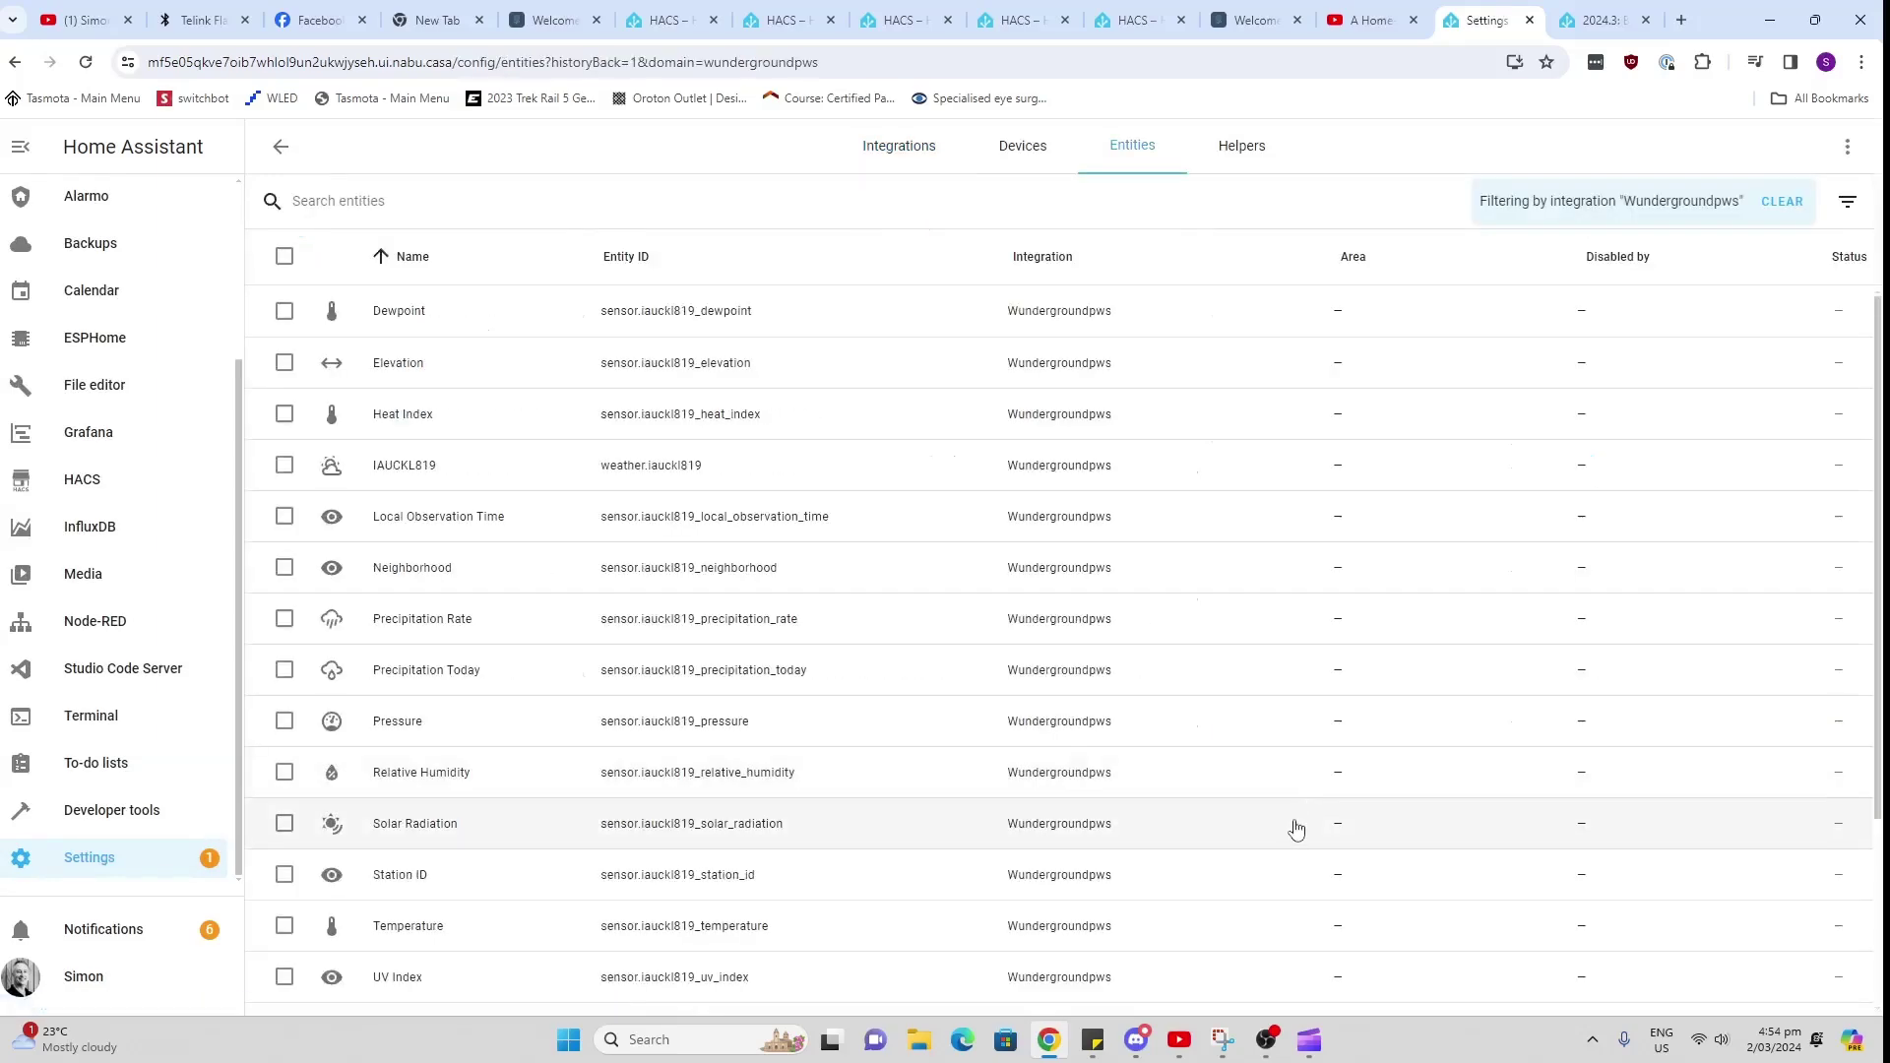
left_click(282, 148)
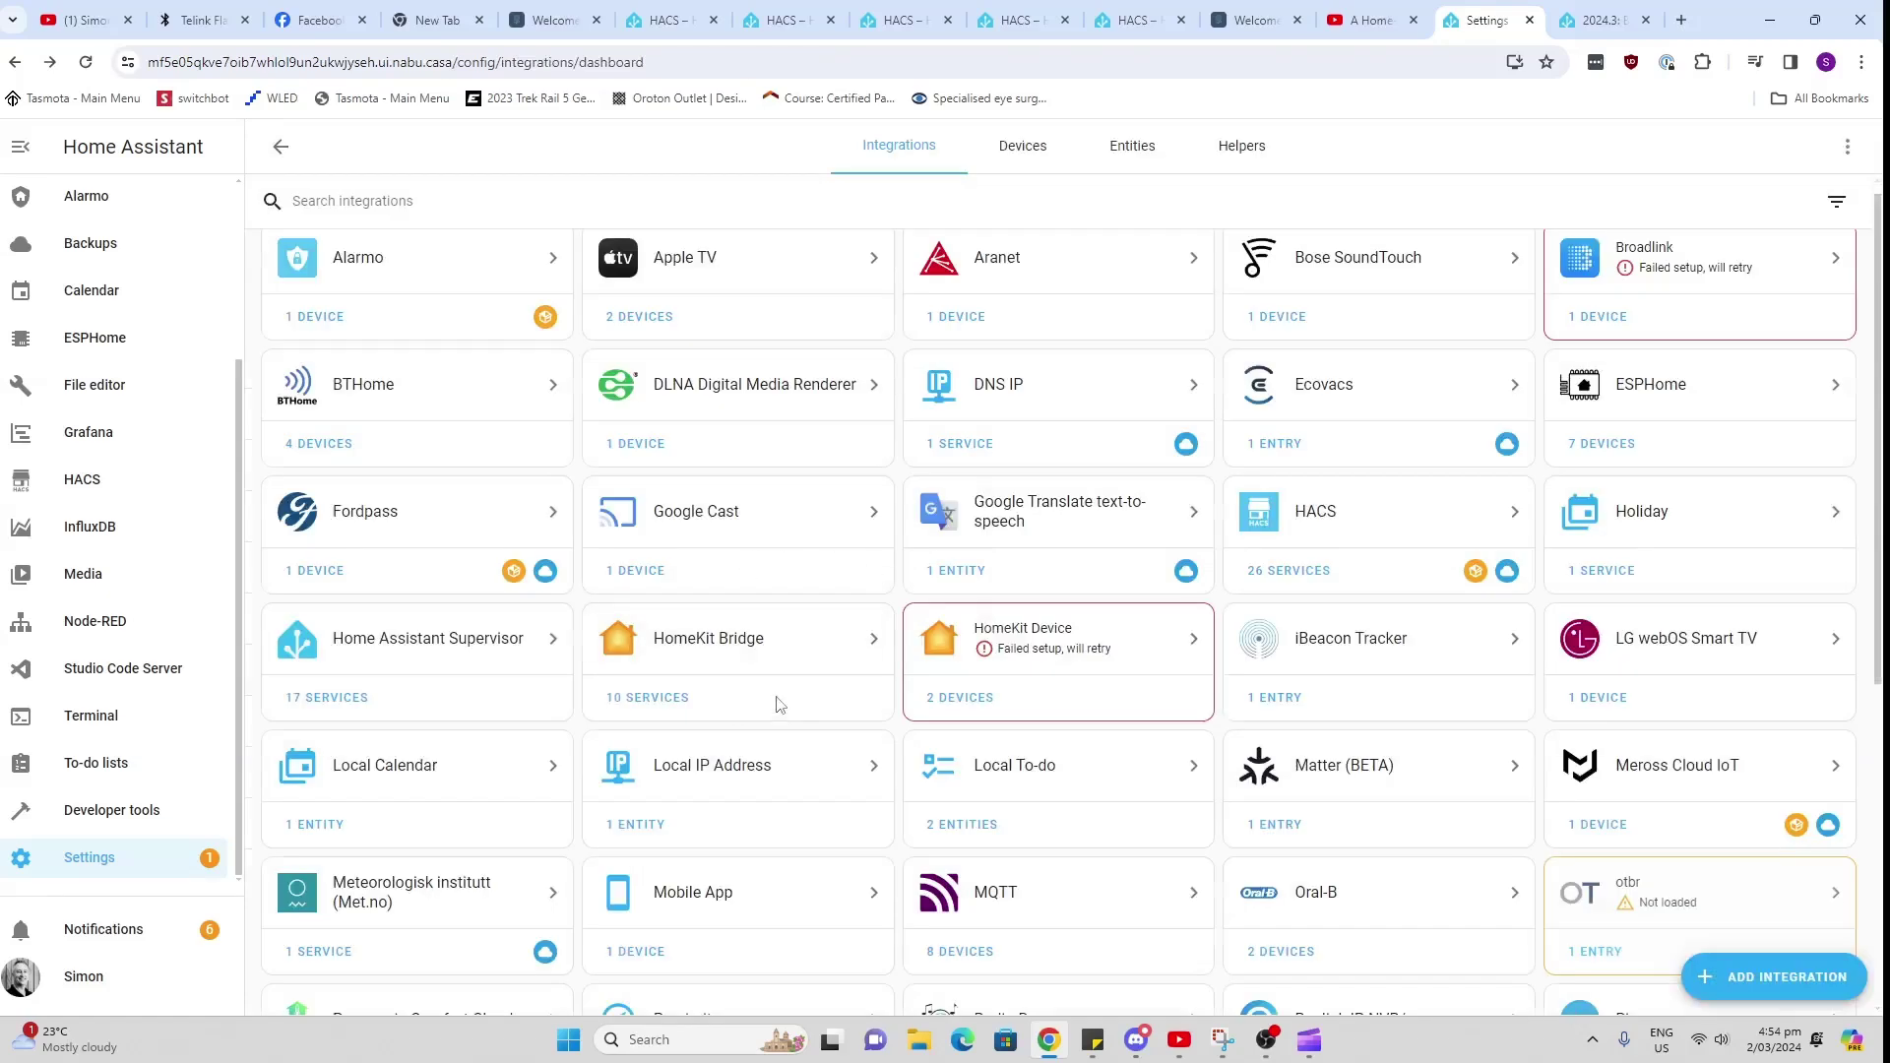
scroll(934, 770, "down", 3)
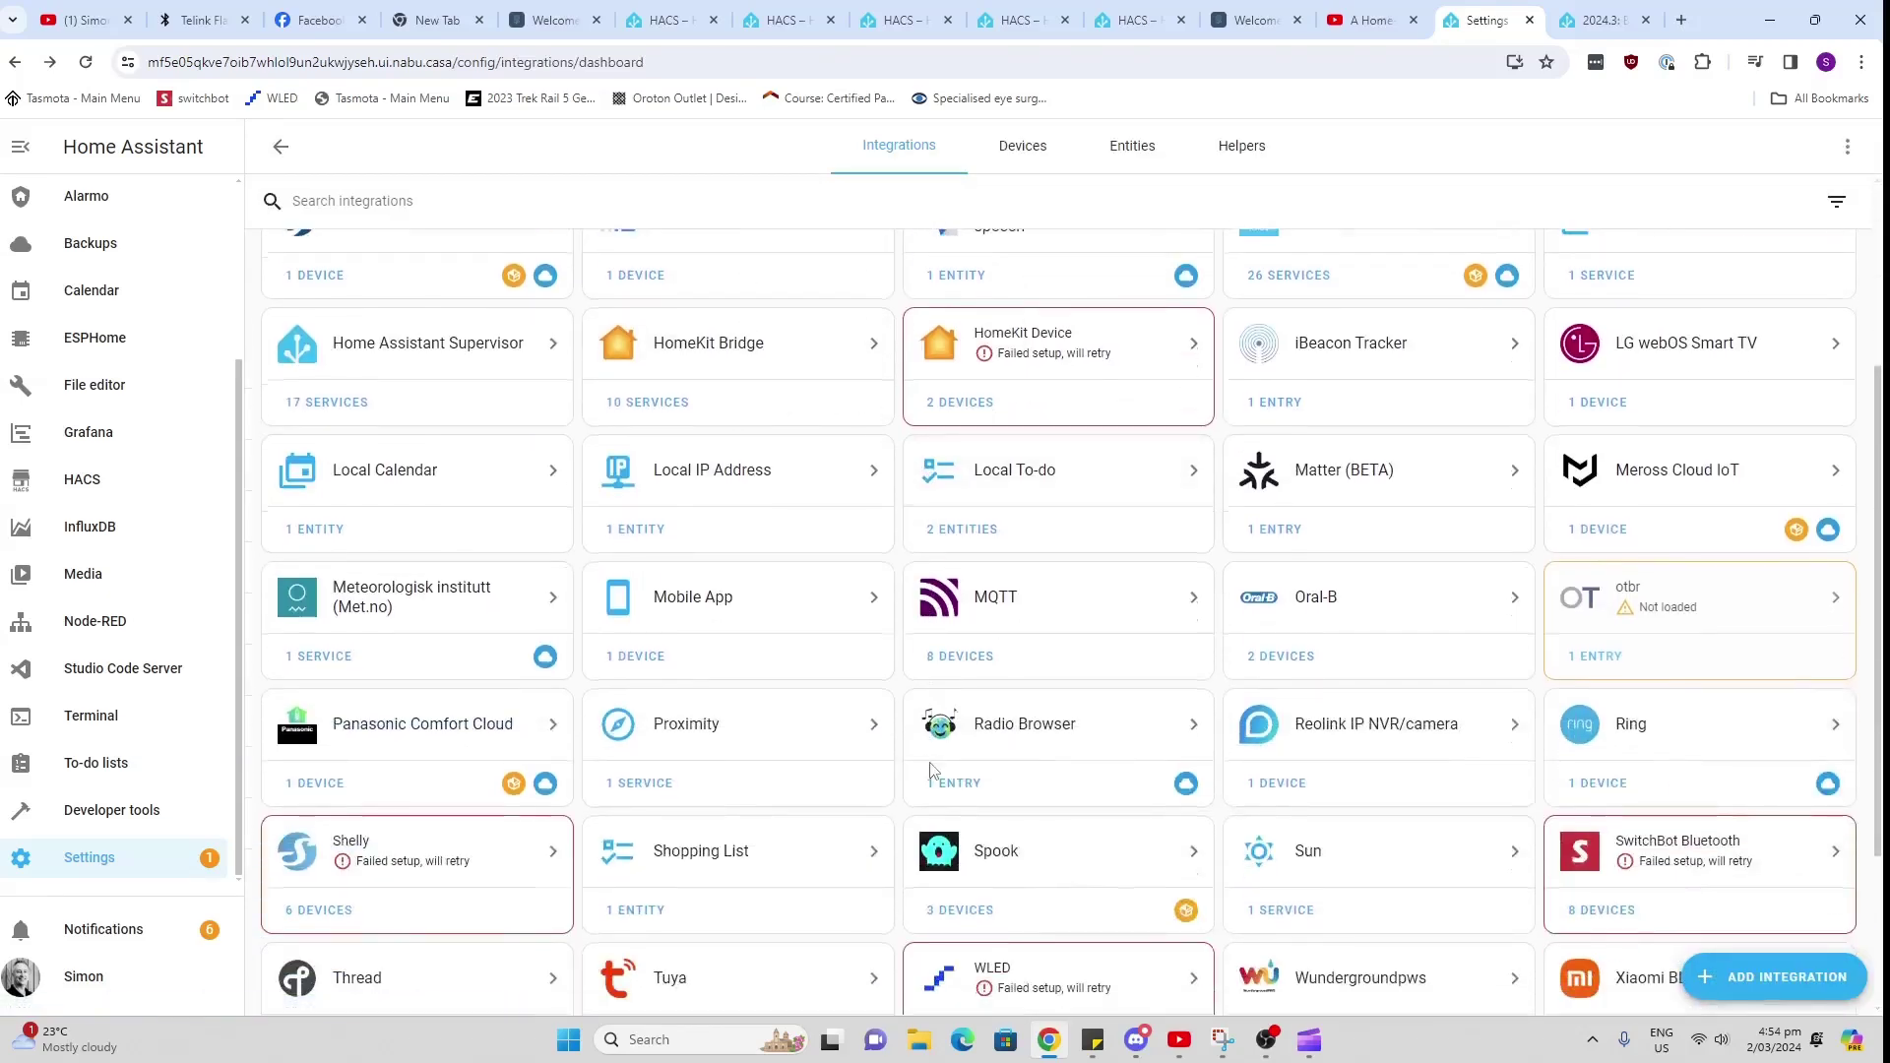
scroll(1083, 591, "up", 3)
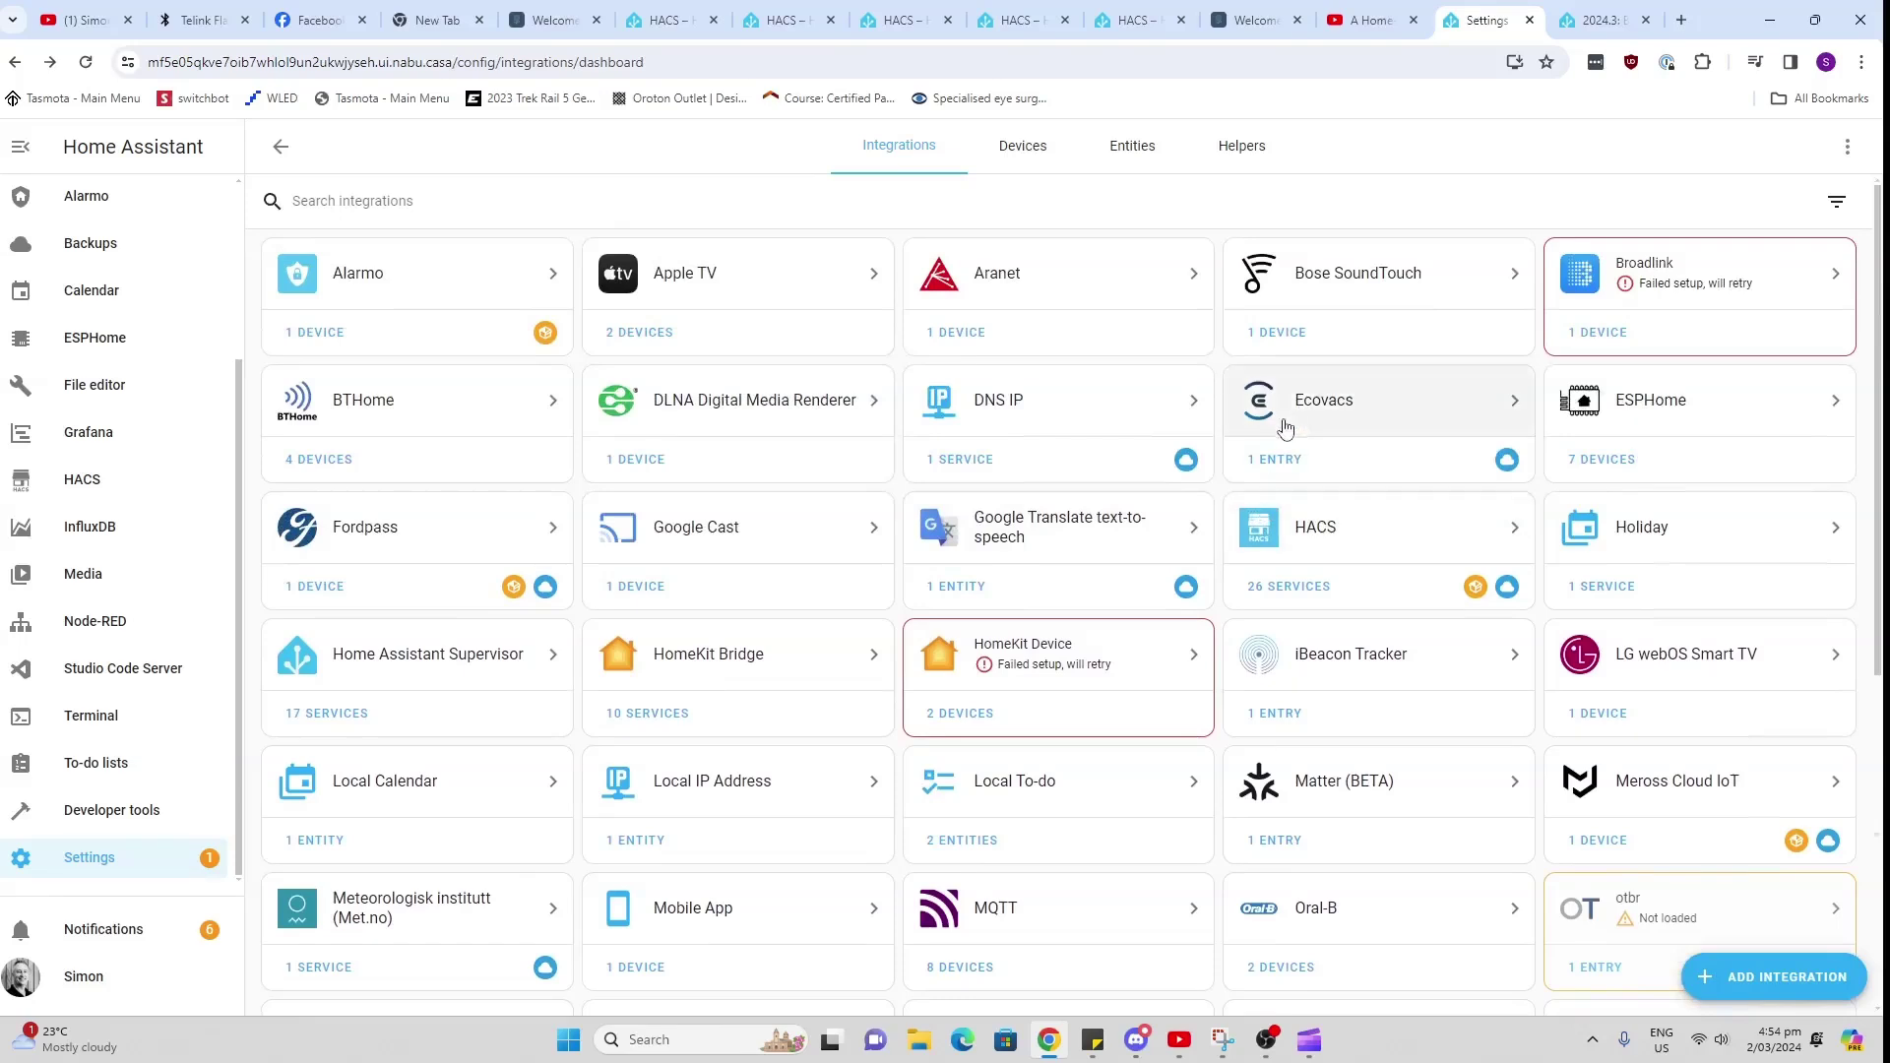
left_click(1609, 476)
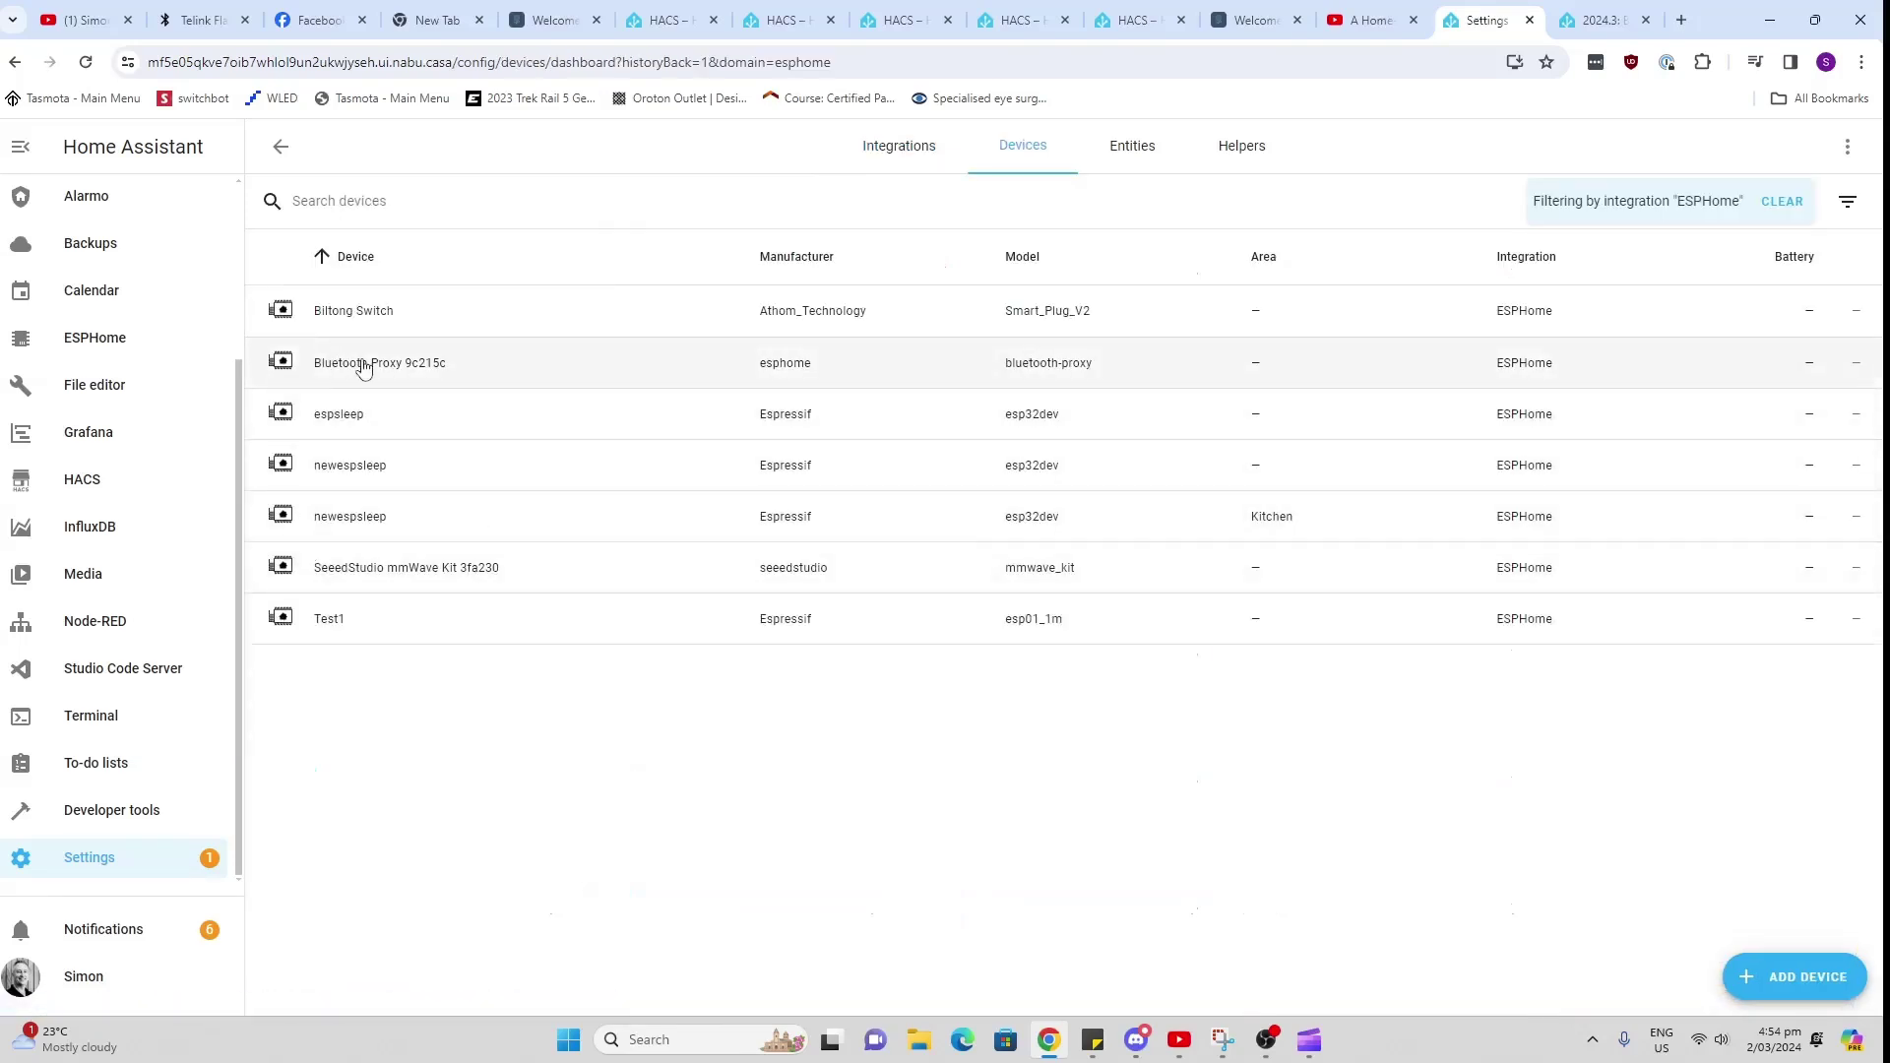
Step: From the Biltong Switch device page, add its suggested cards to the unnamed view
left_click(360, 315)
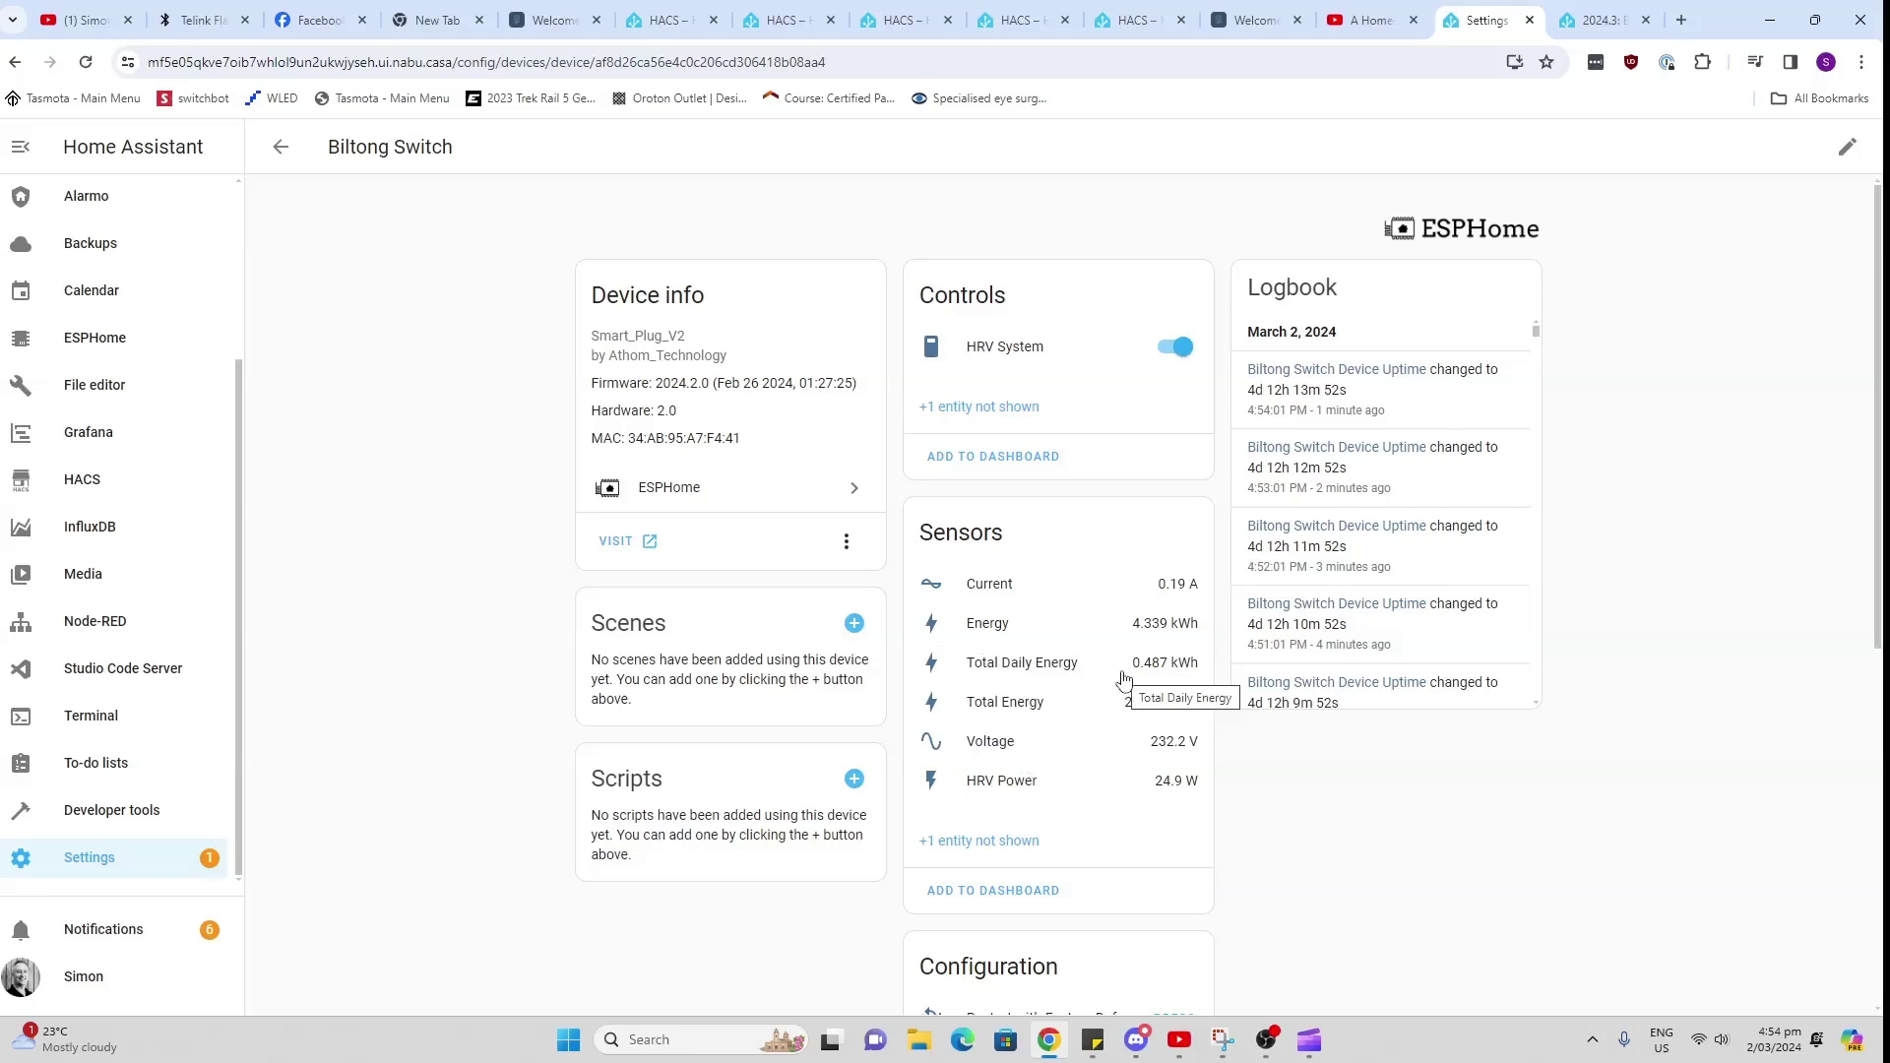
left_click(1023, 892)
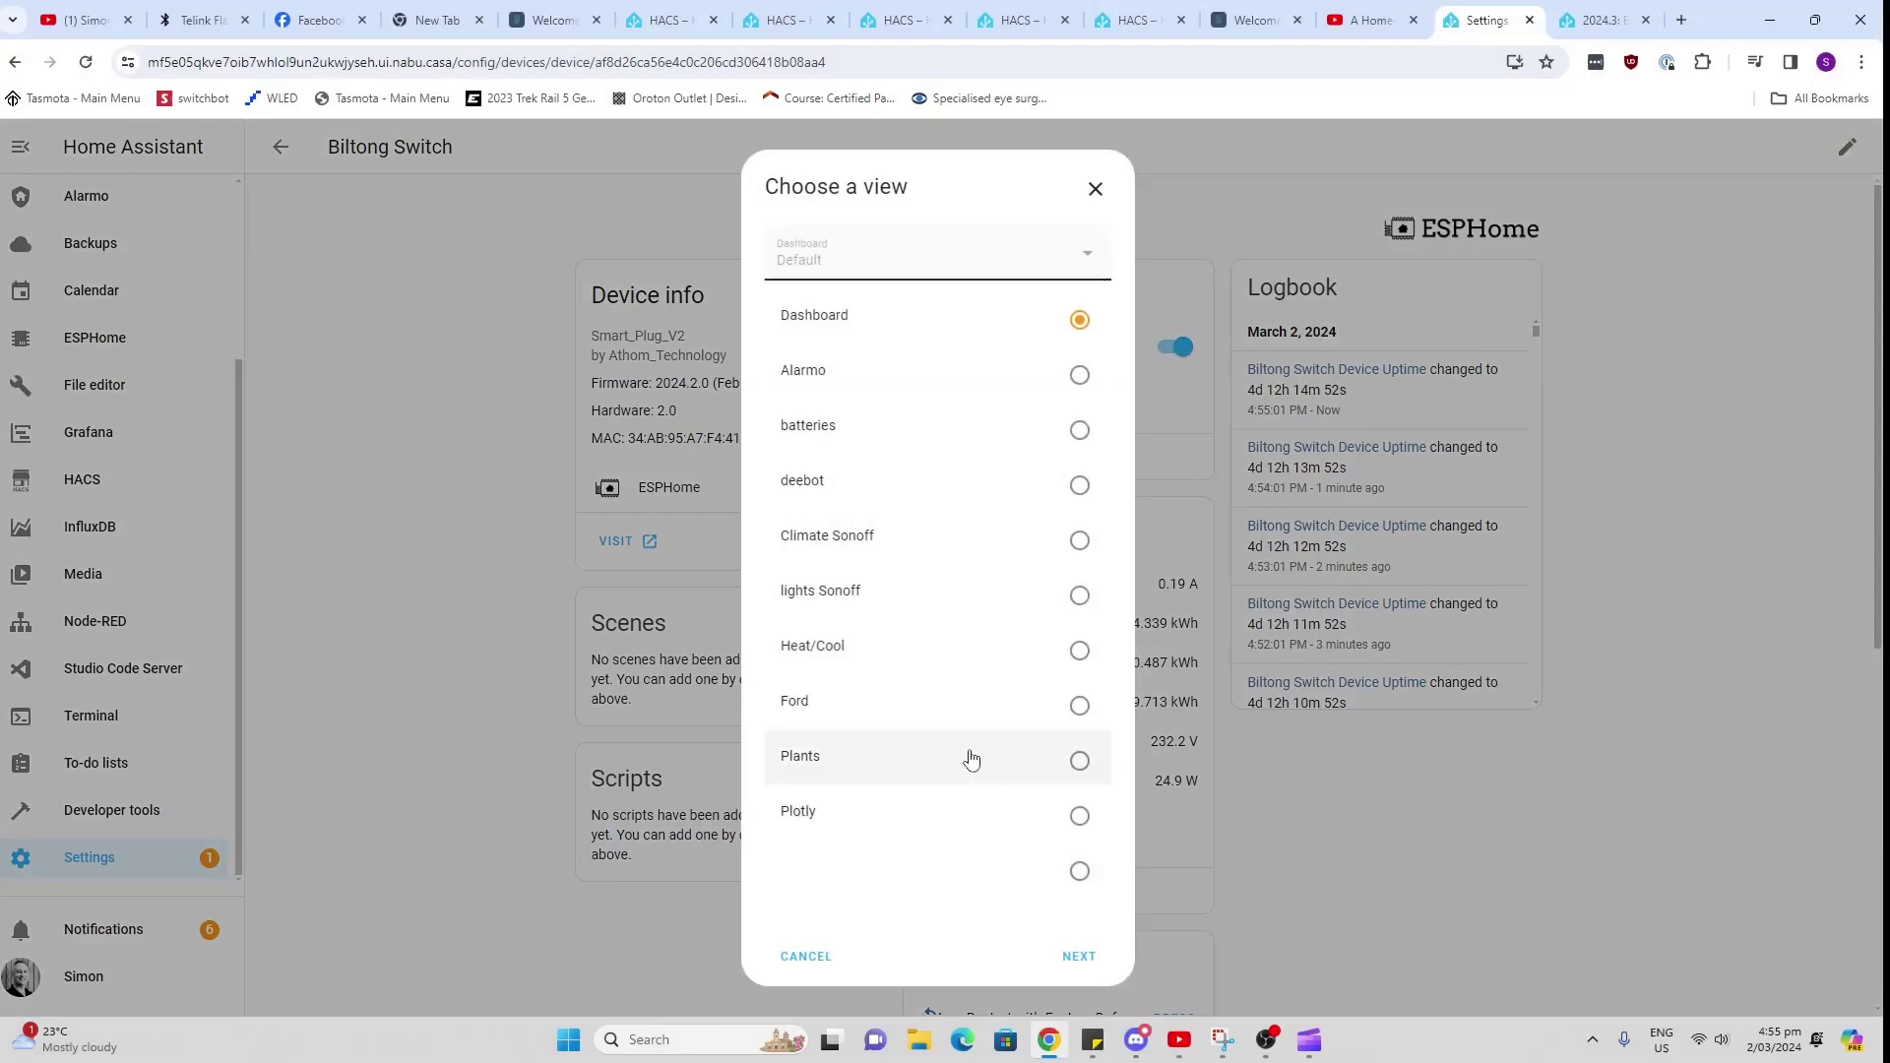
left_click(1080, 872)
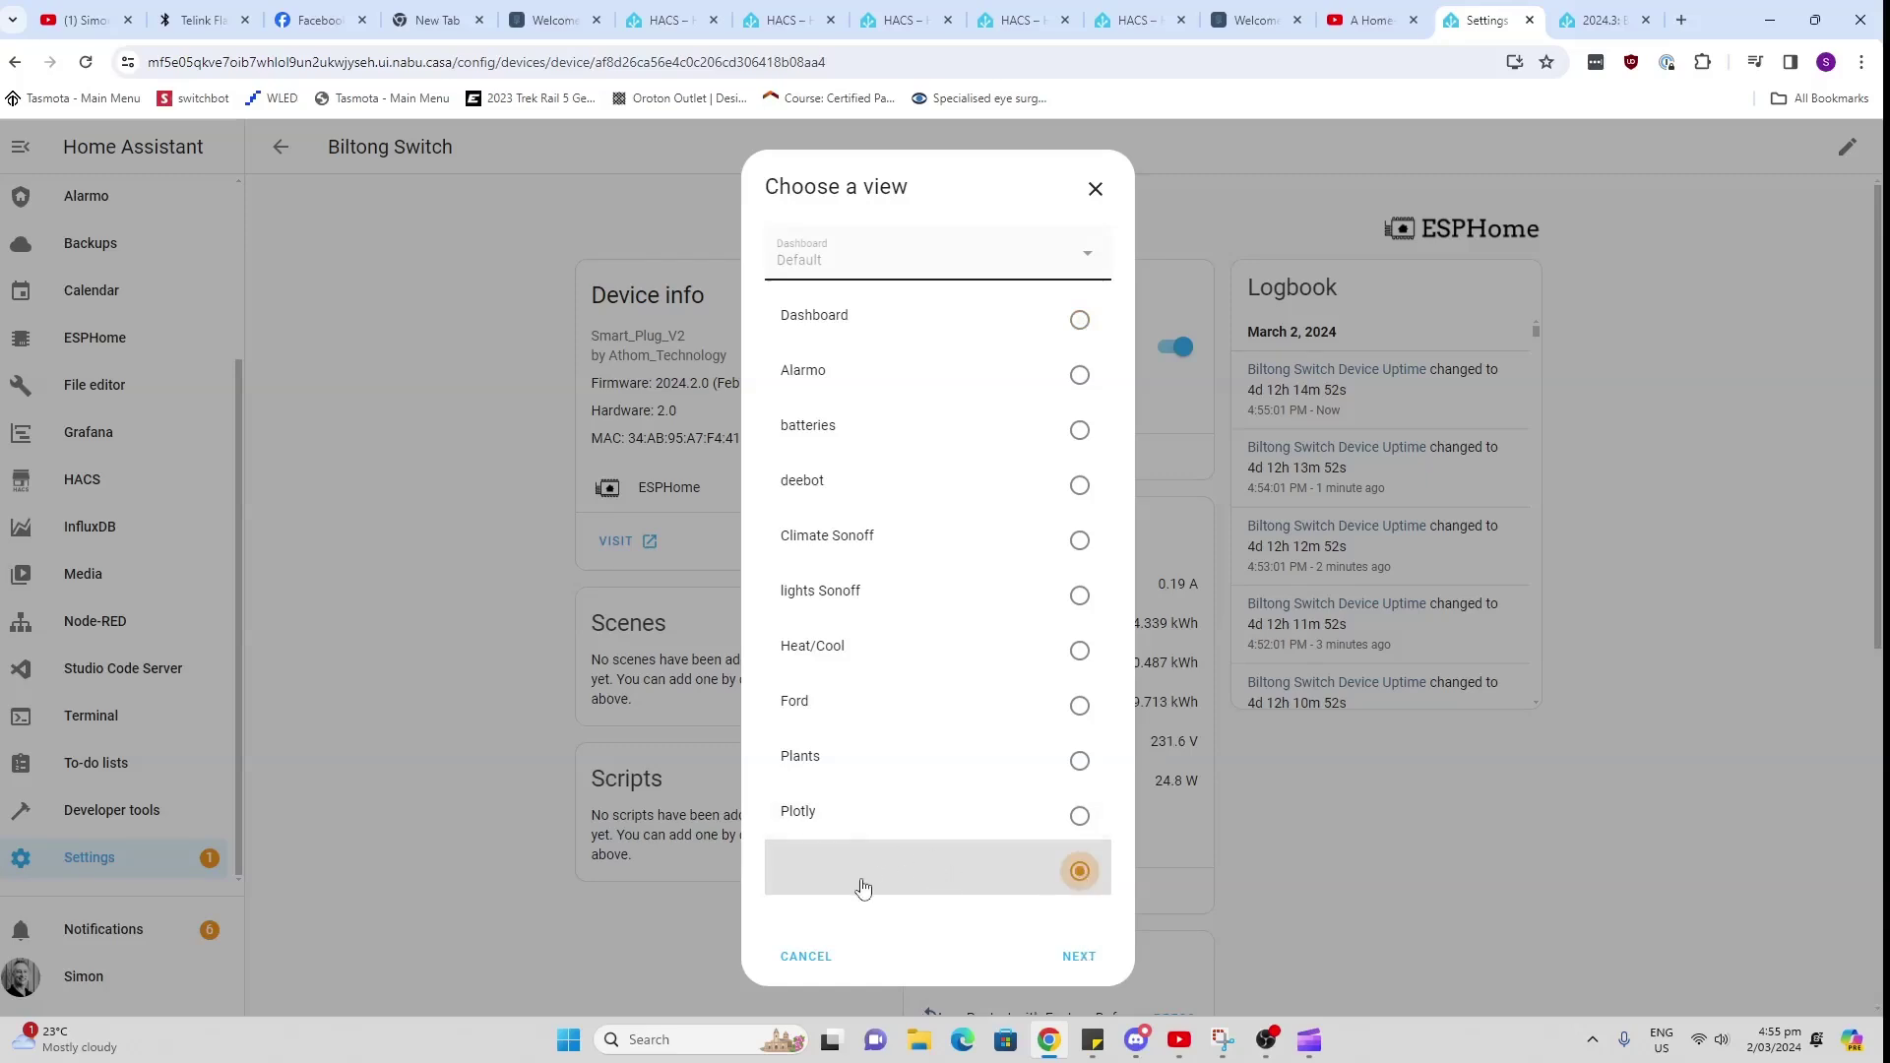
left_click(1079, 958)
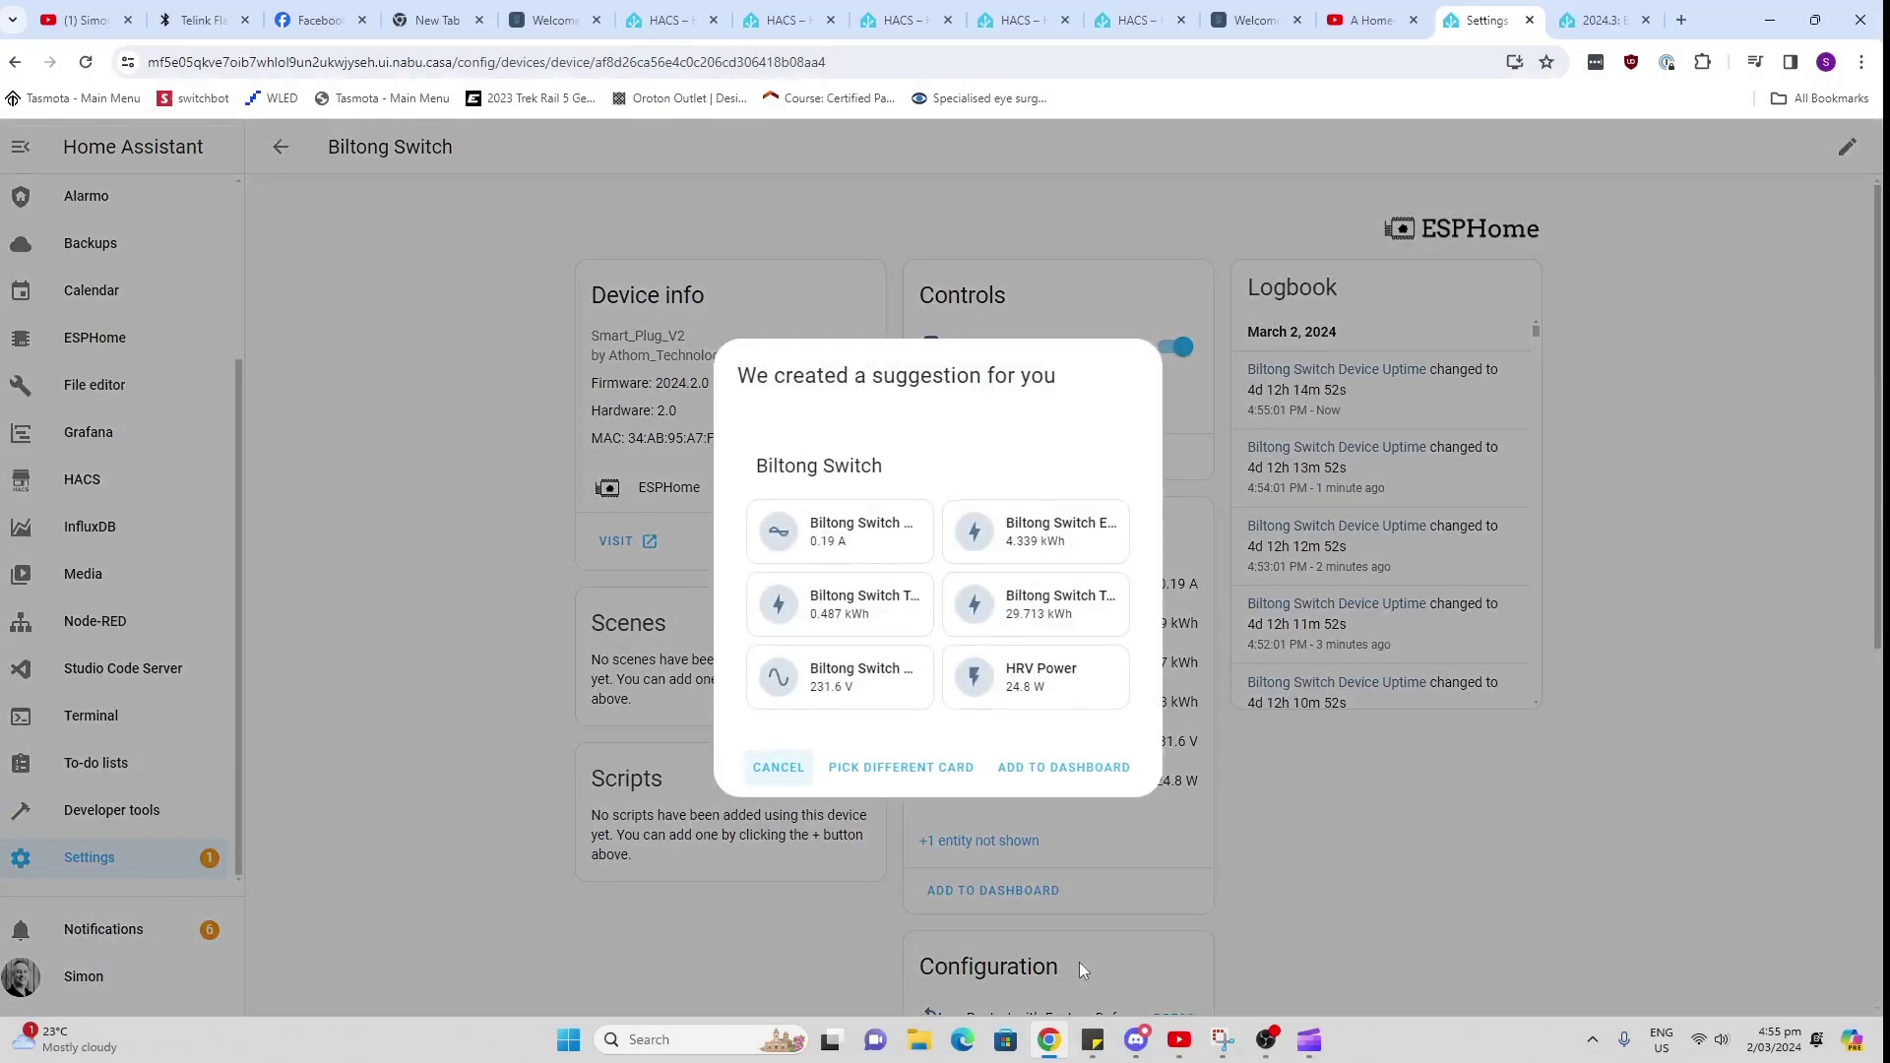
left_click(1047, 771)
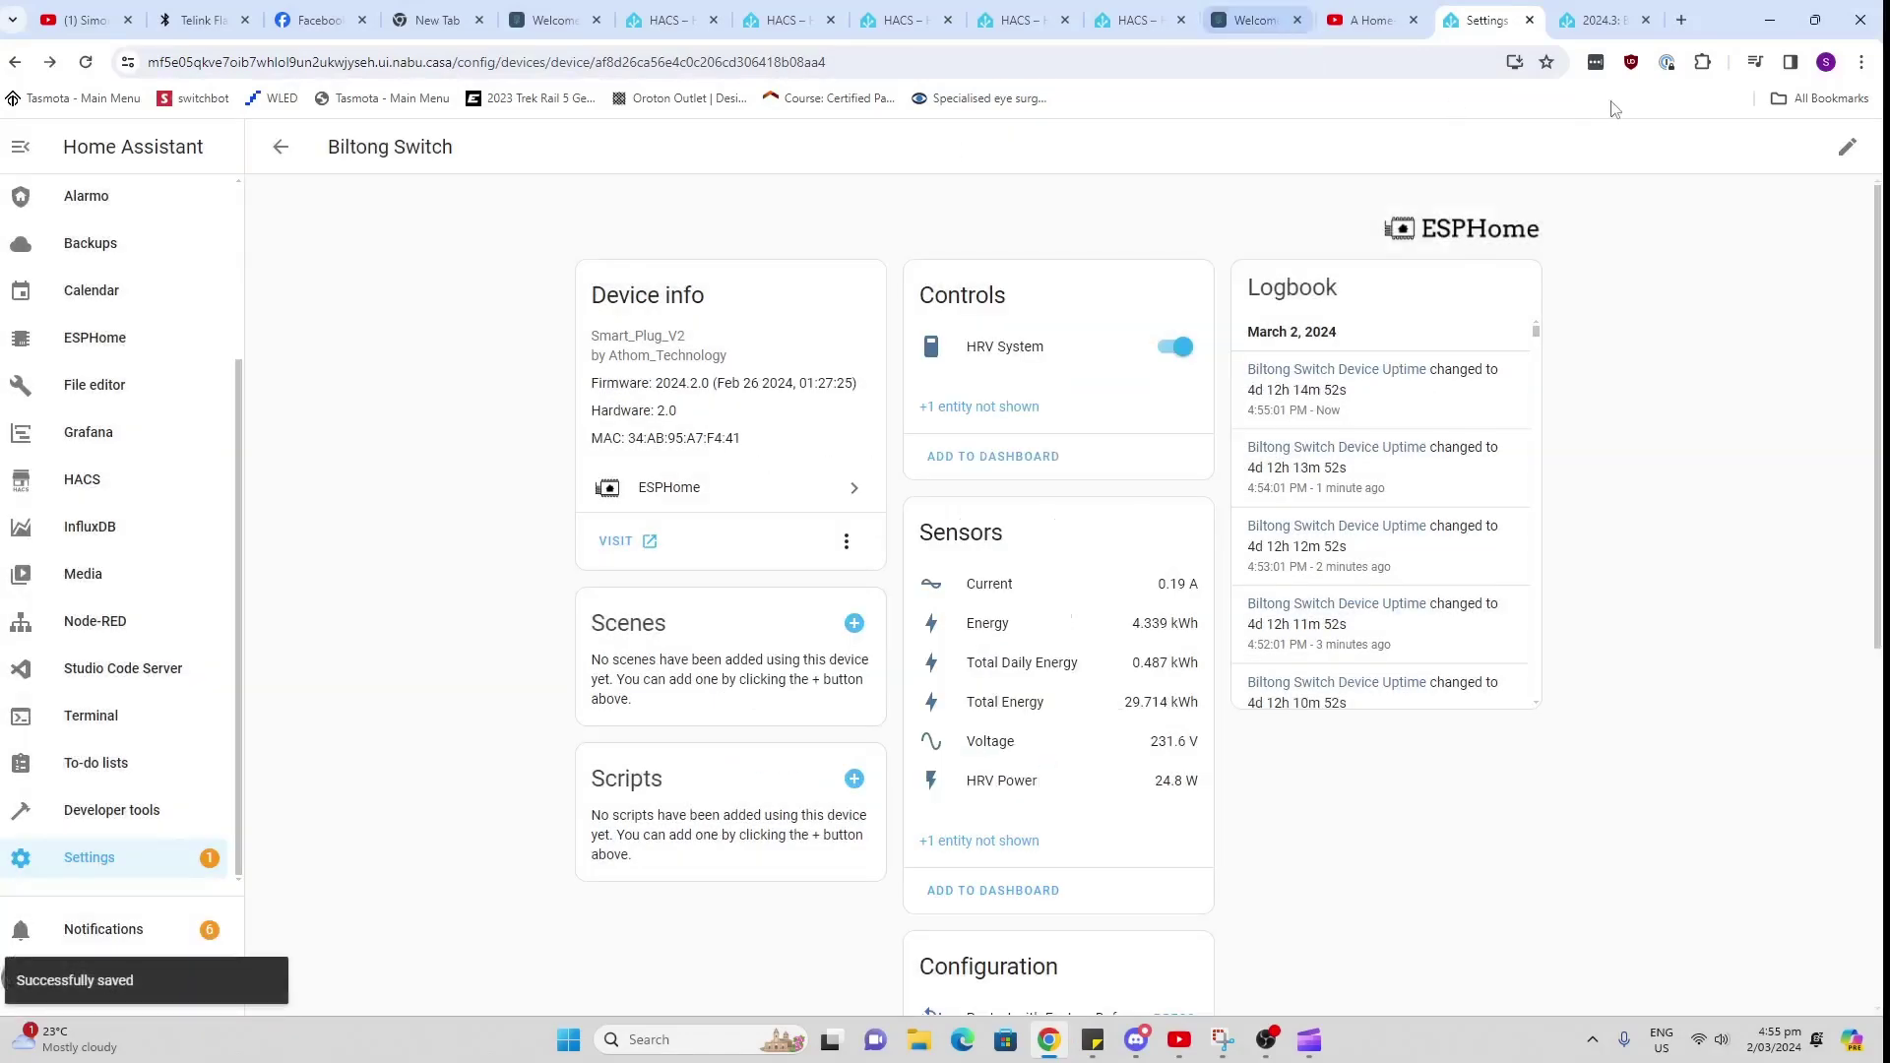
Step: Open the unnamed view in edit mode and set its title to 'Grace'
scroll(123, 211, "up", 3)
left_click(120, 200)
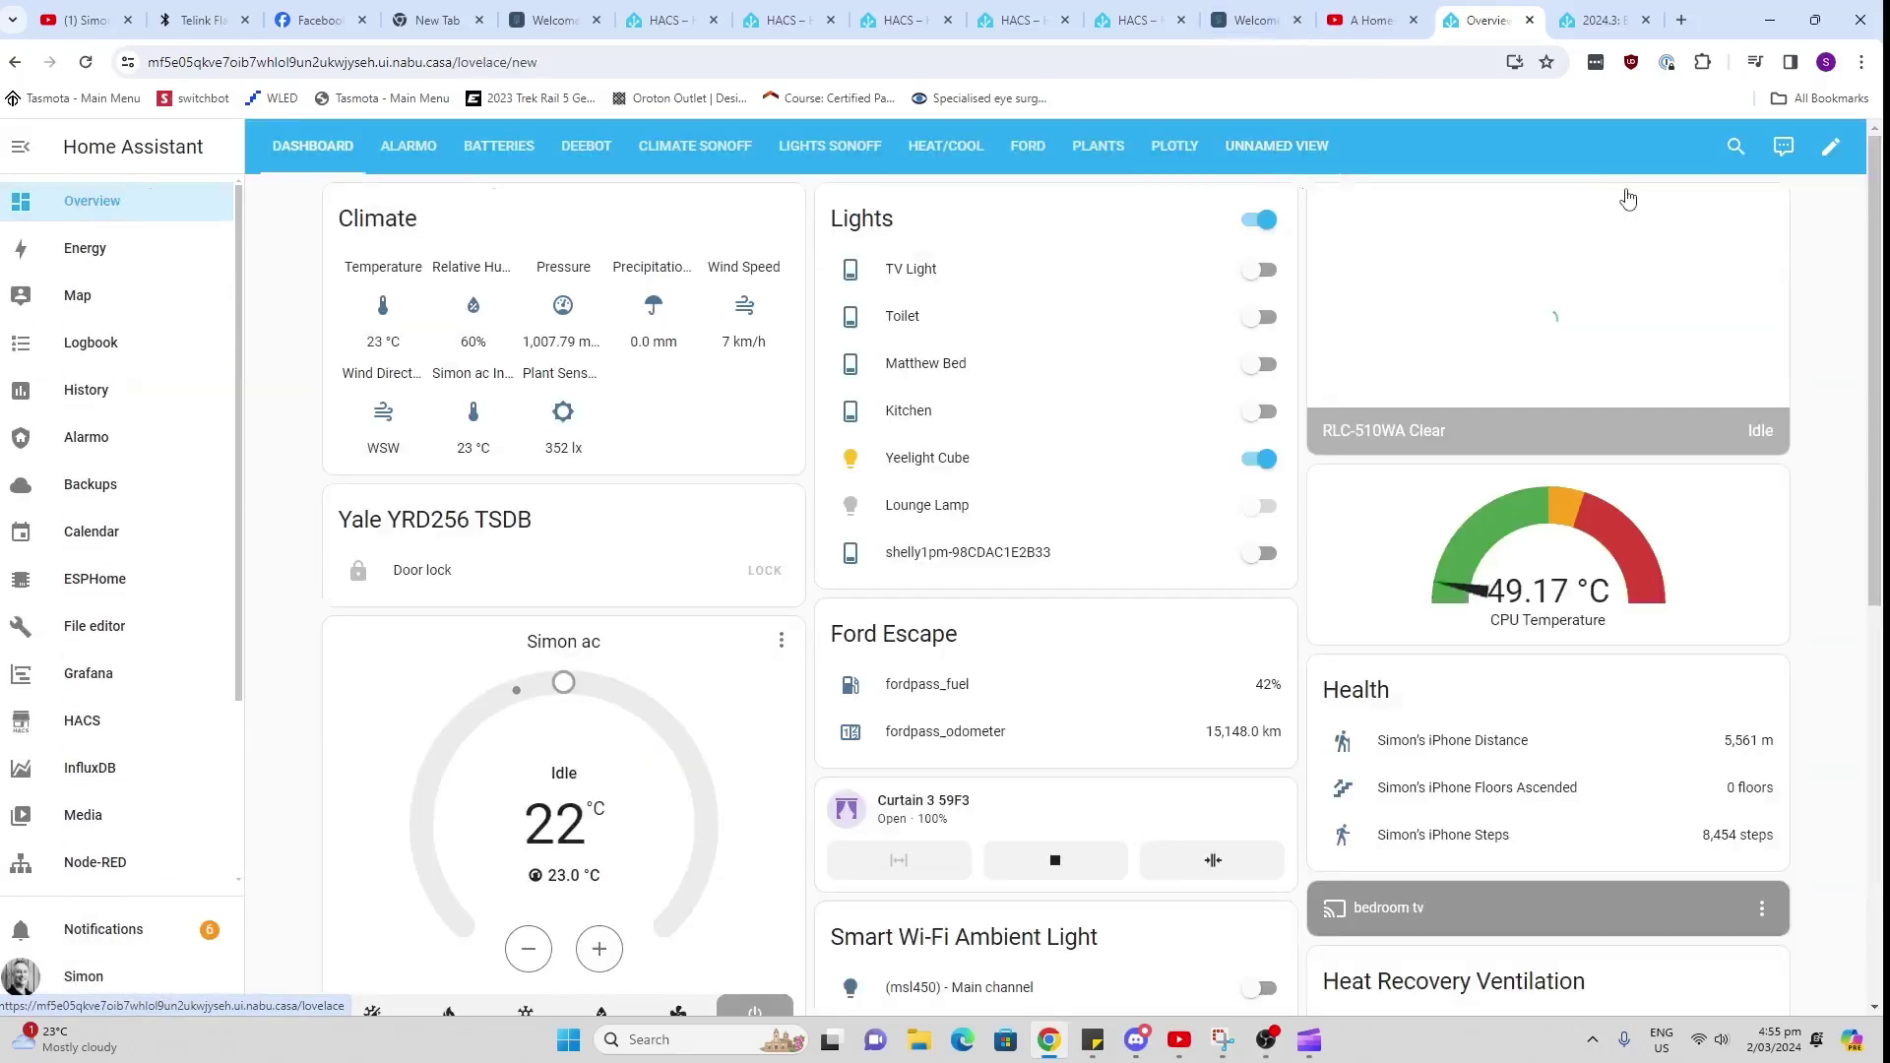
left_click(1298, 155)
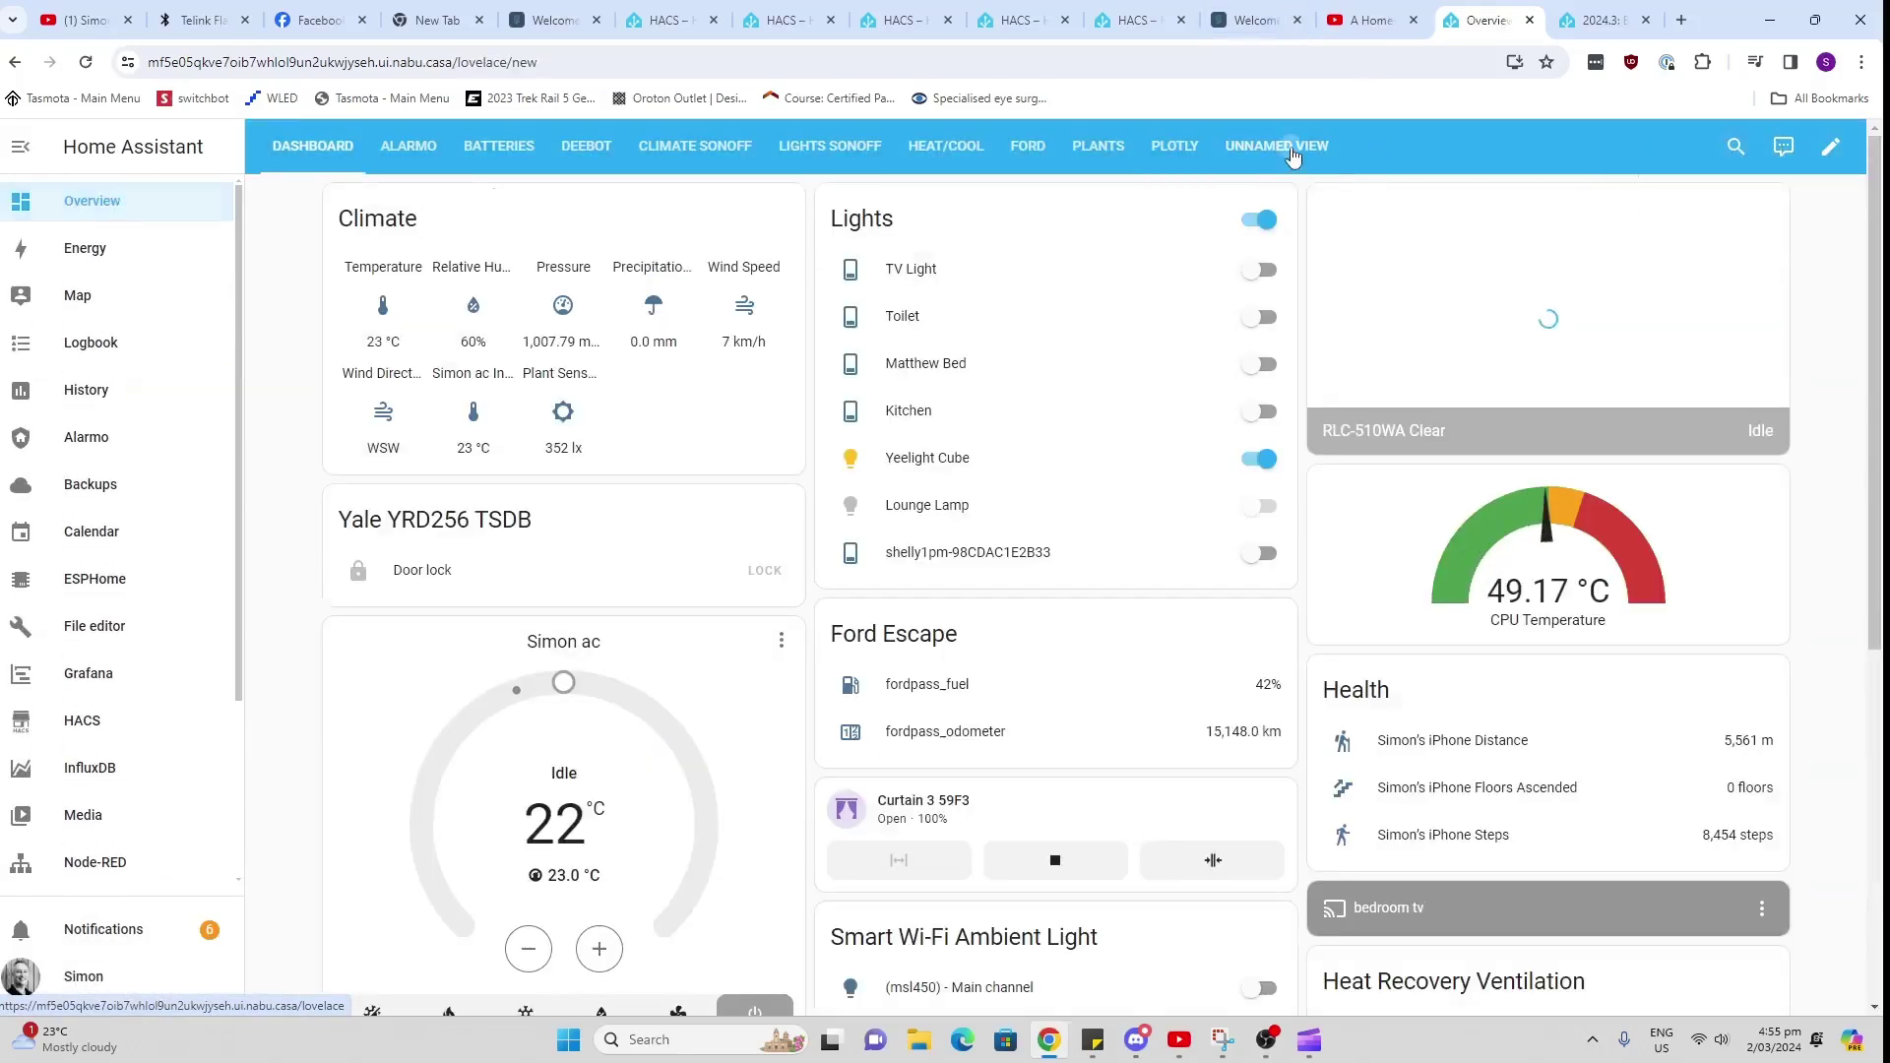
left_click(1850, 149)
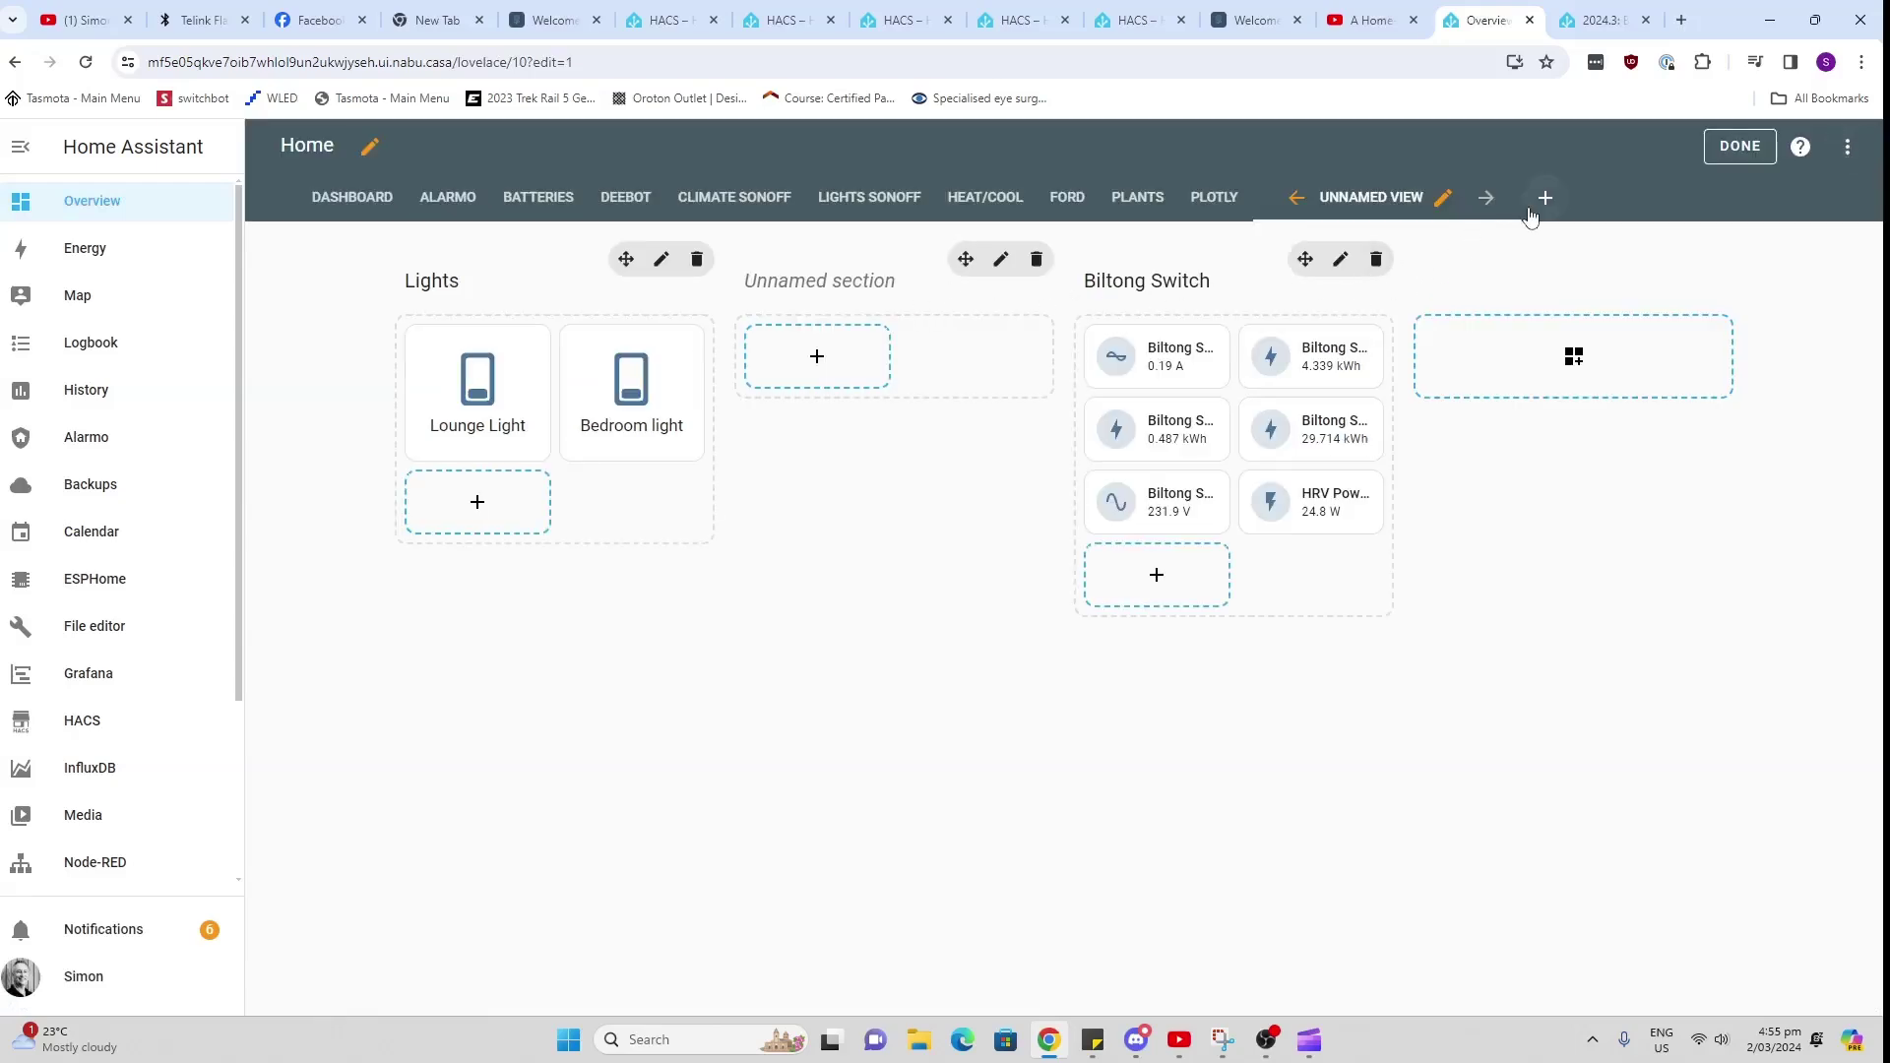
left_click(1441, 199)
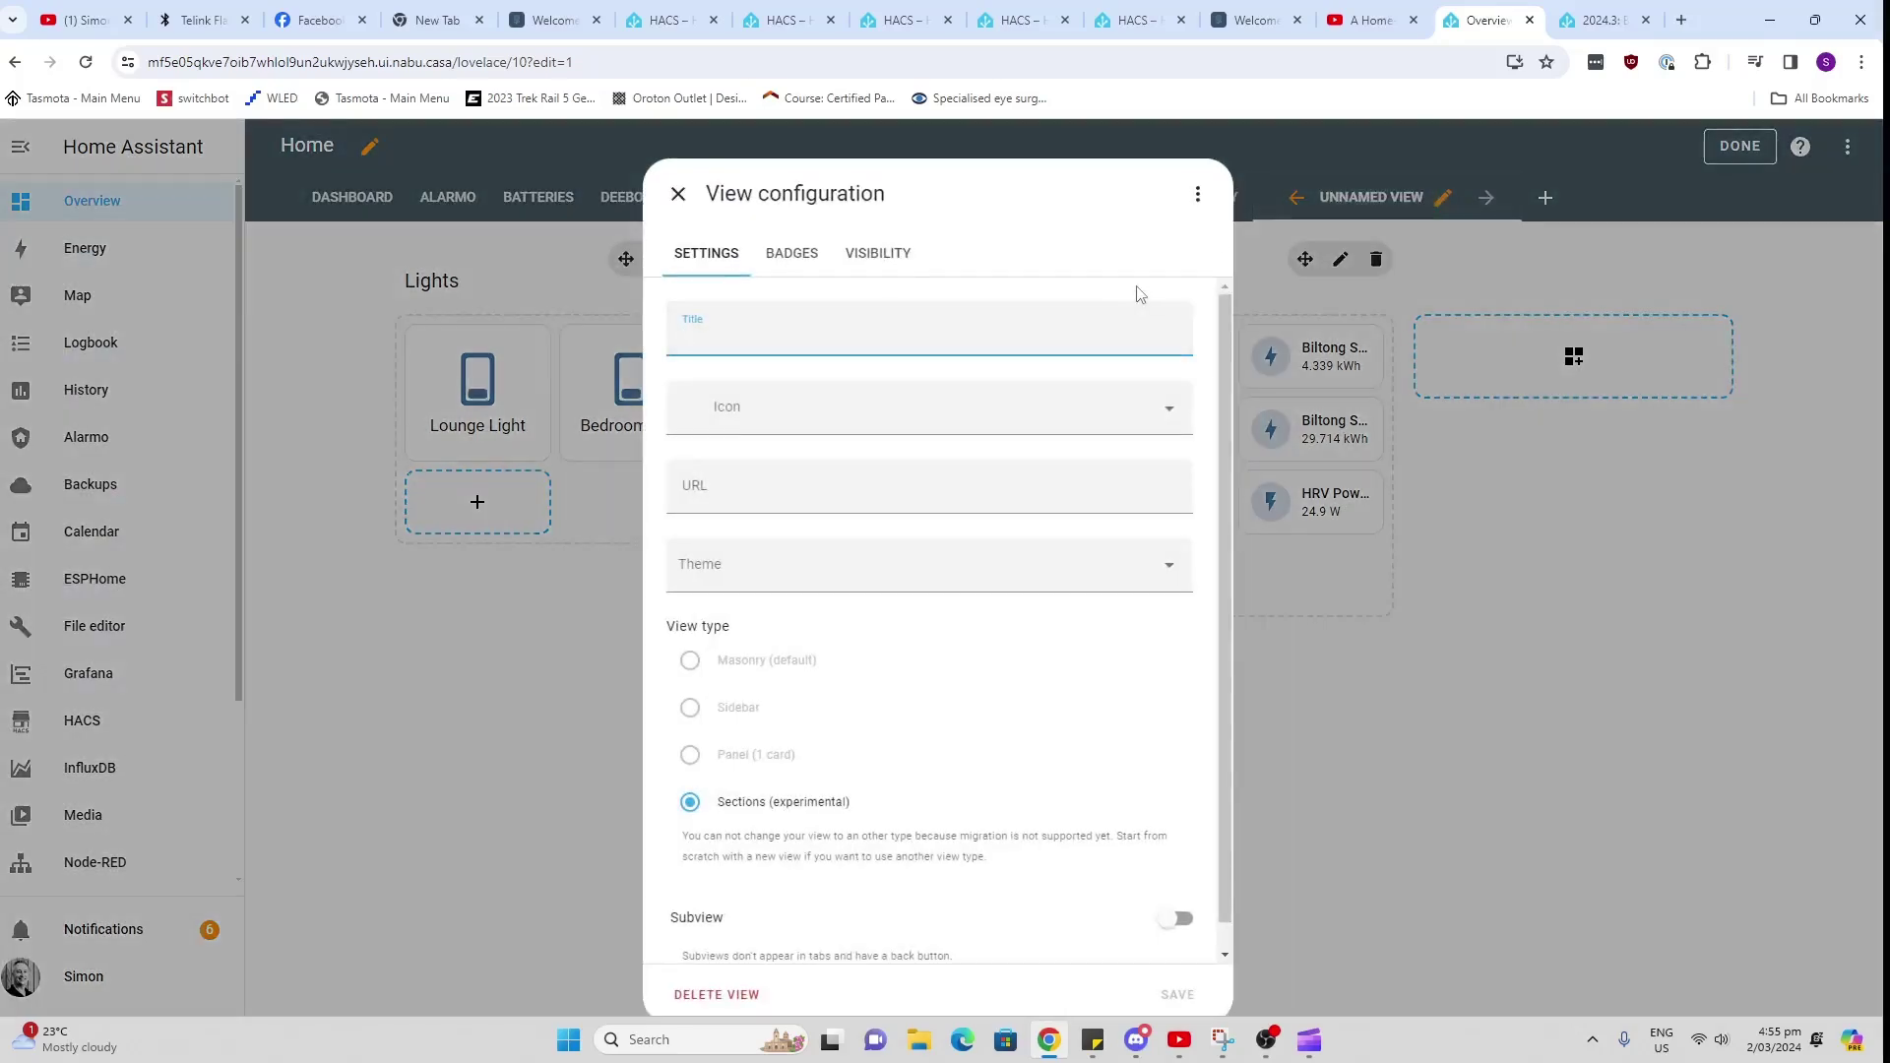
type("Grace")
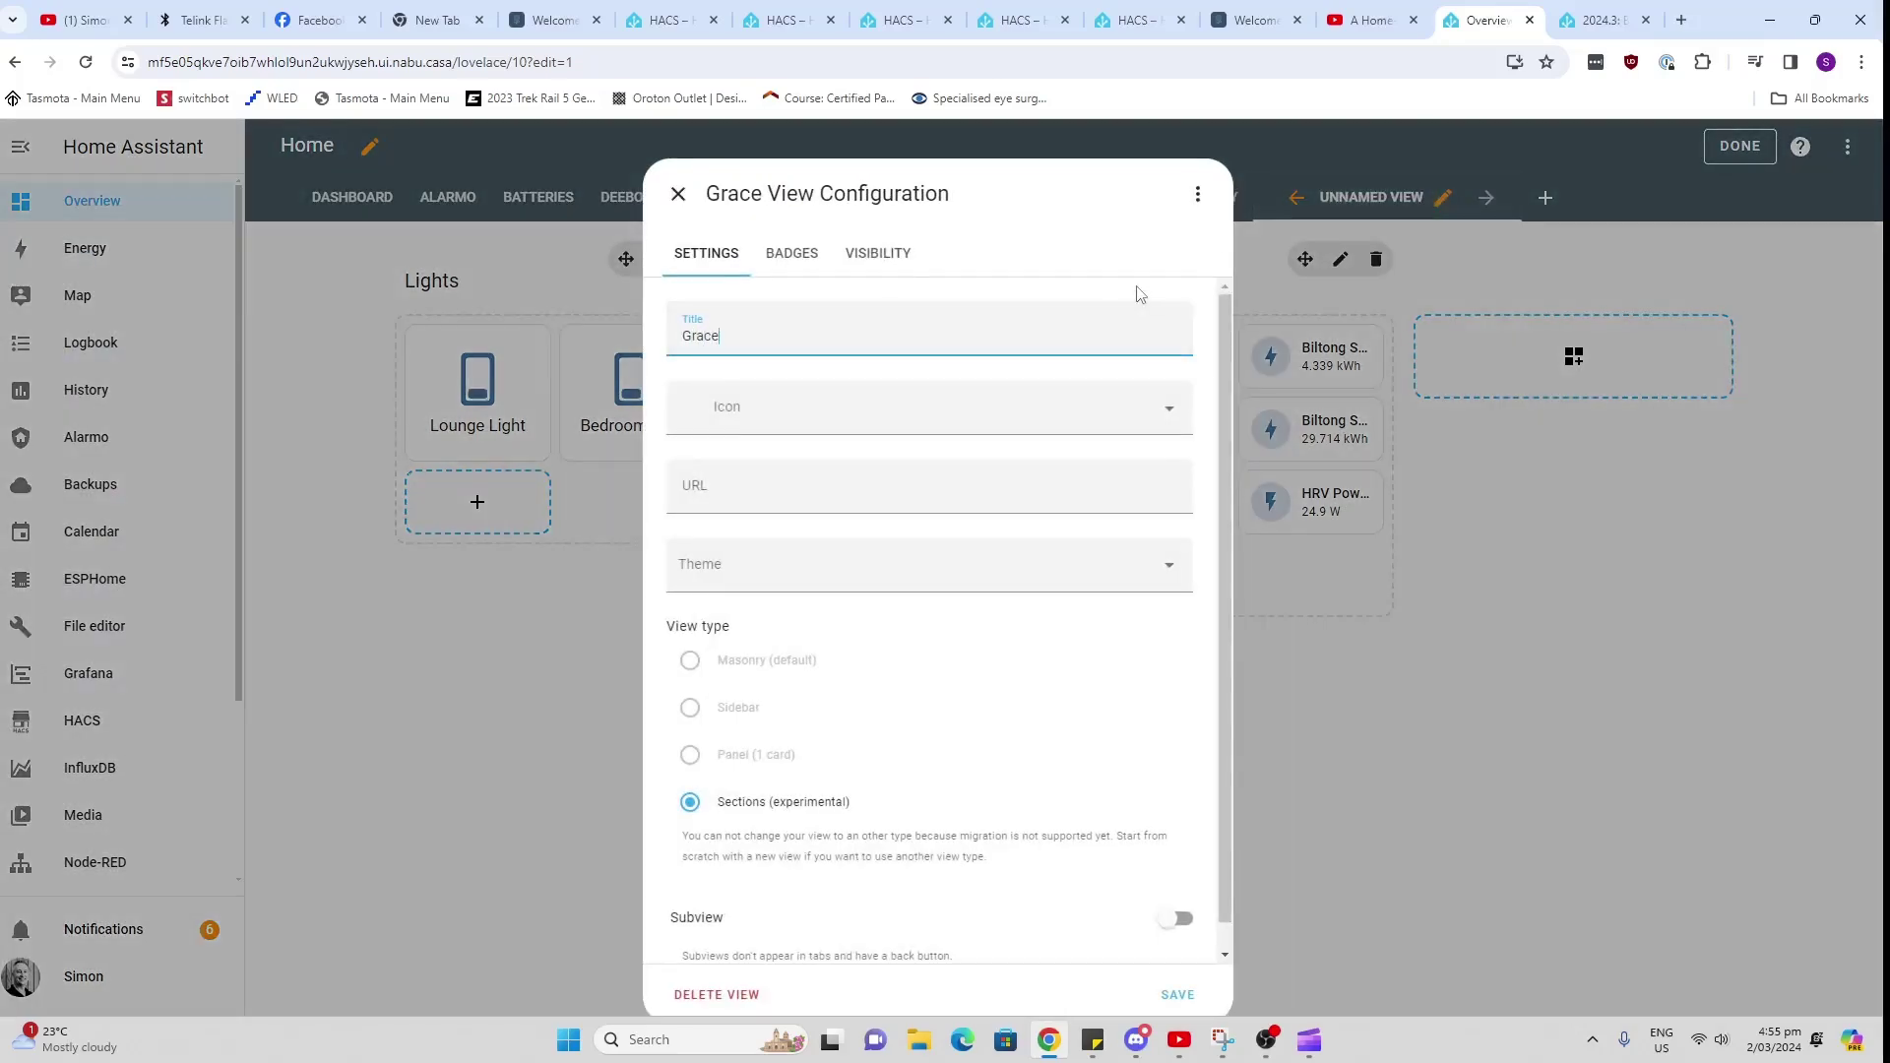
left_click(1179, 996)
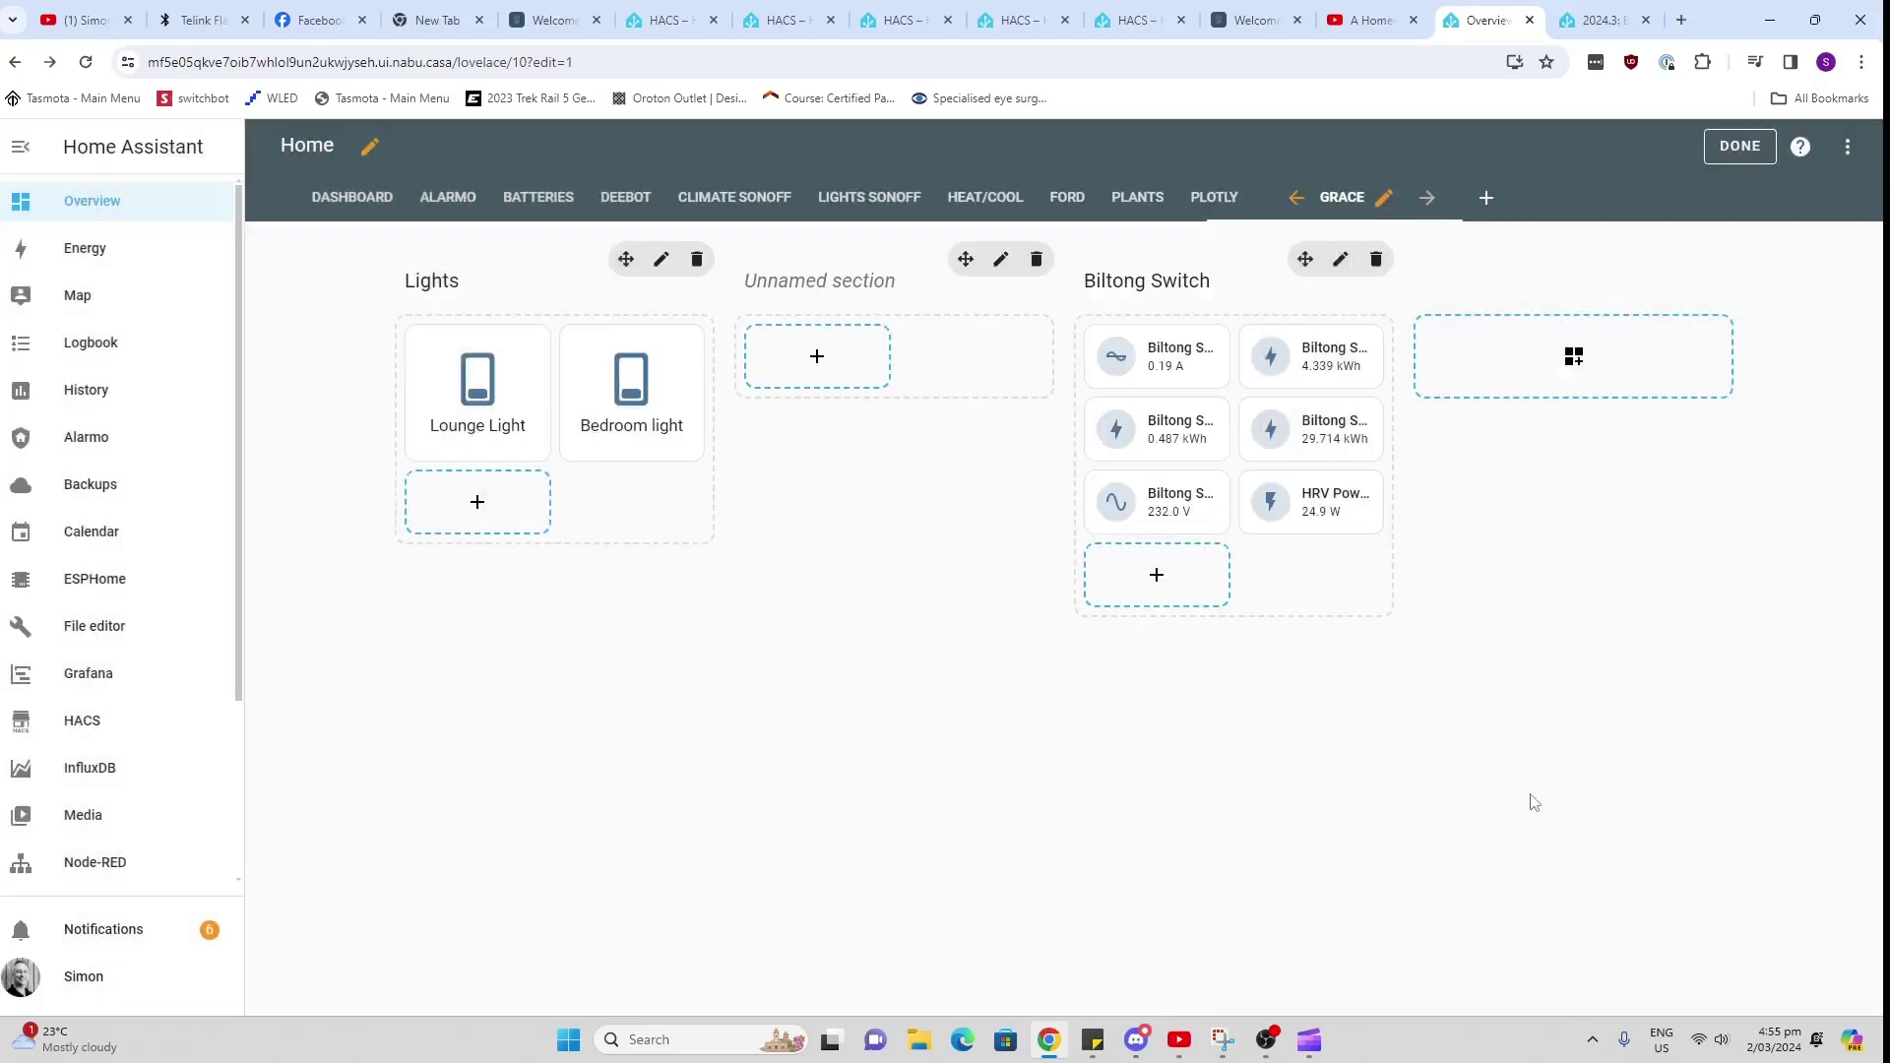
Step: Rename the Biltong Switch section to 'HRV system'
left_click(1339, 260)
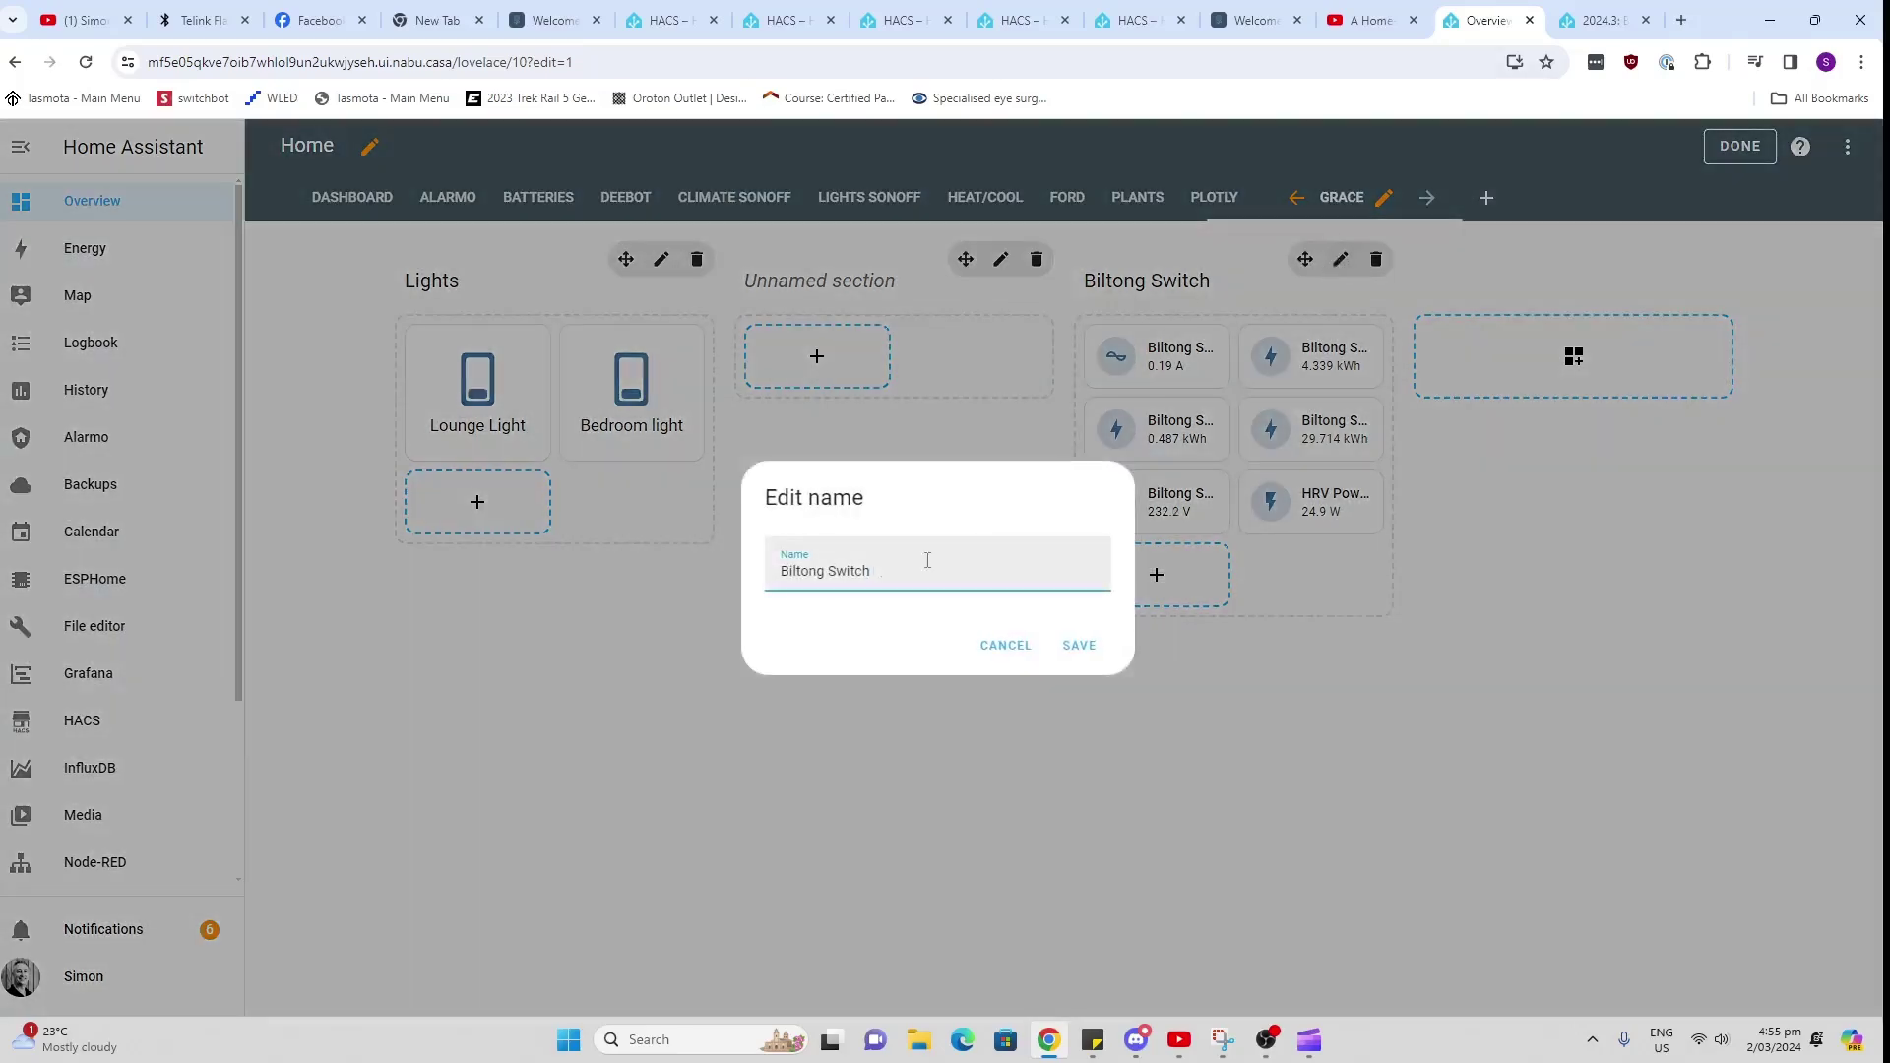
left_click_drag(899, 573, 555, 574)
type("HRV system")
left_click(1082, 649)
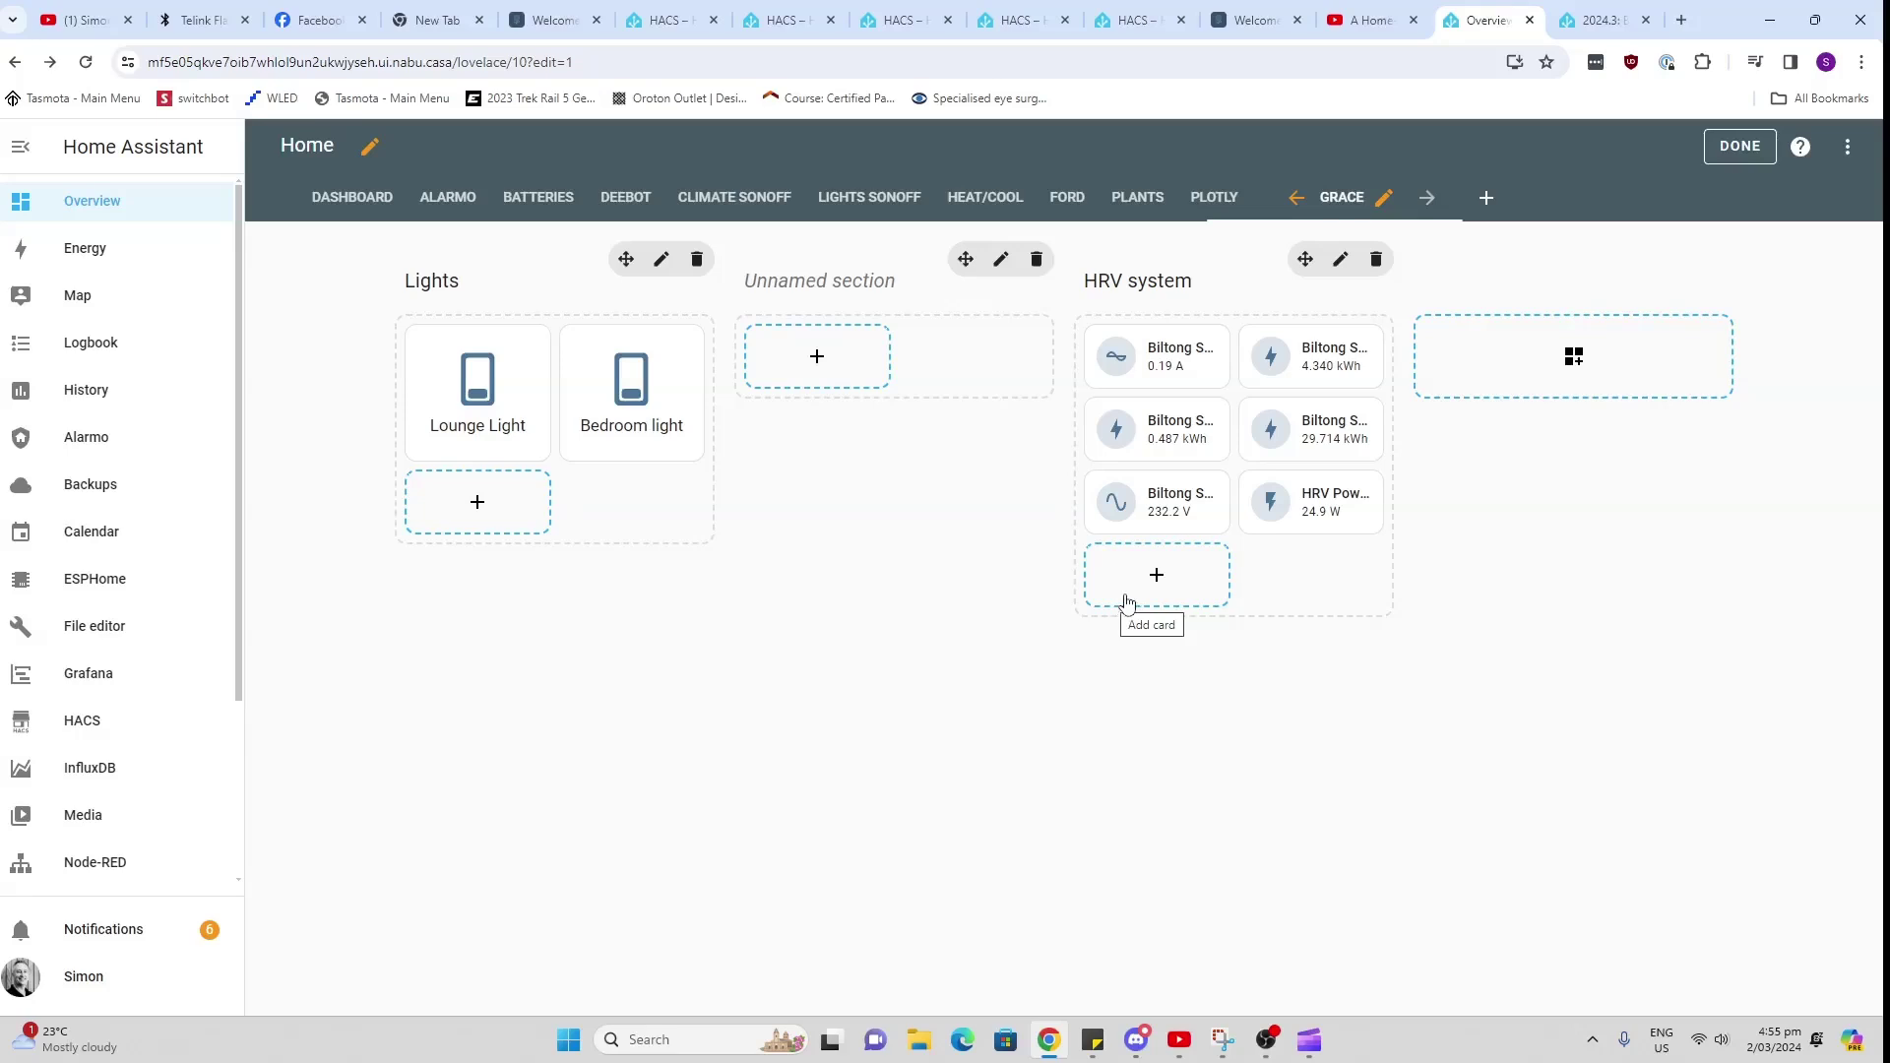
Step: Drag the 0.19 A and 29.714 kWh cards into the Lights section
mouse_move(610, 407)
mouse_move(1212, 381)
left_click_drag(1212, 381, 677, 439)
left_click_drag(1355, 443, 482, 500)
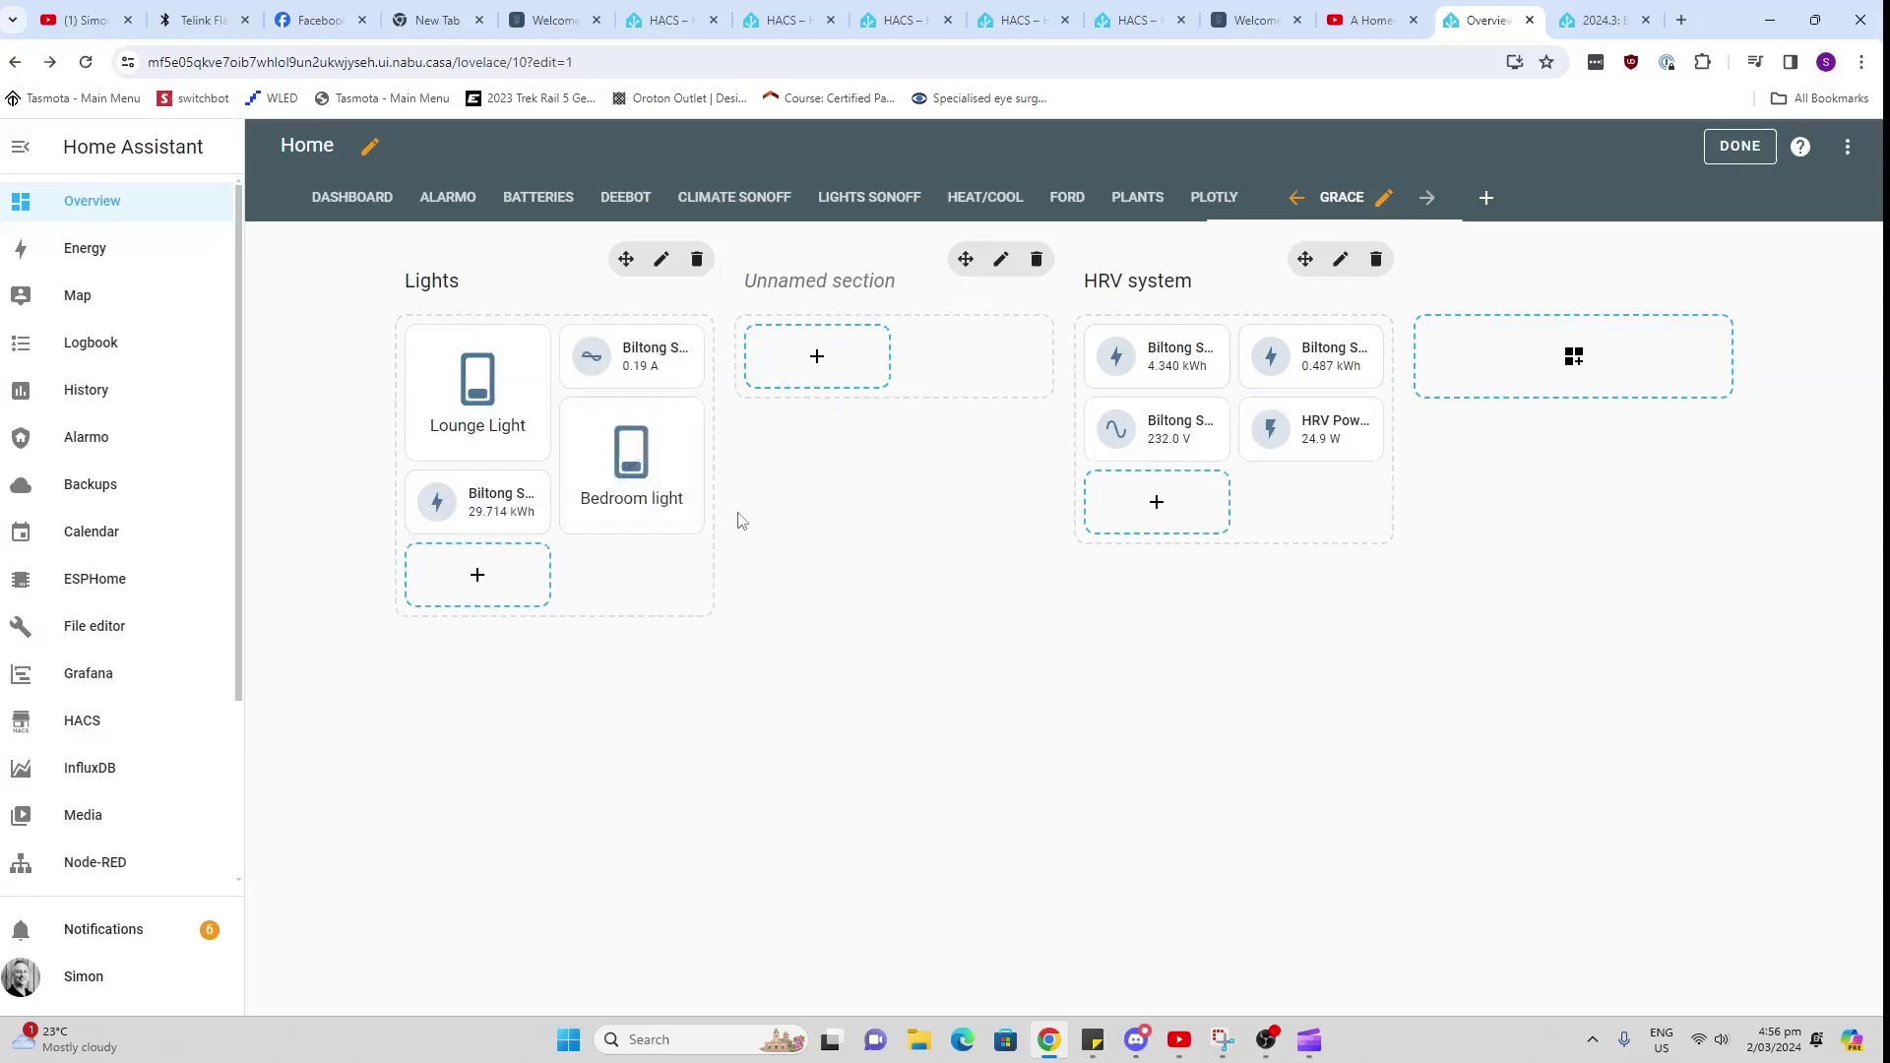
Step: Add a gauge card showing Aranet4 0E3F0 Humidity to the unnamed section
left_click(819, 360)
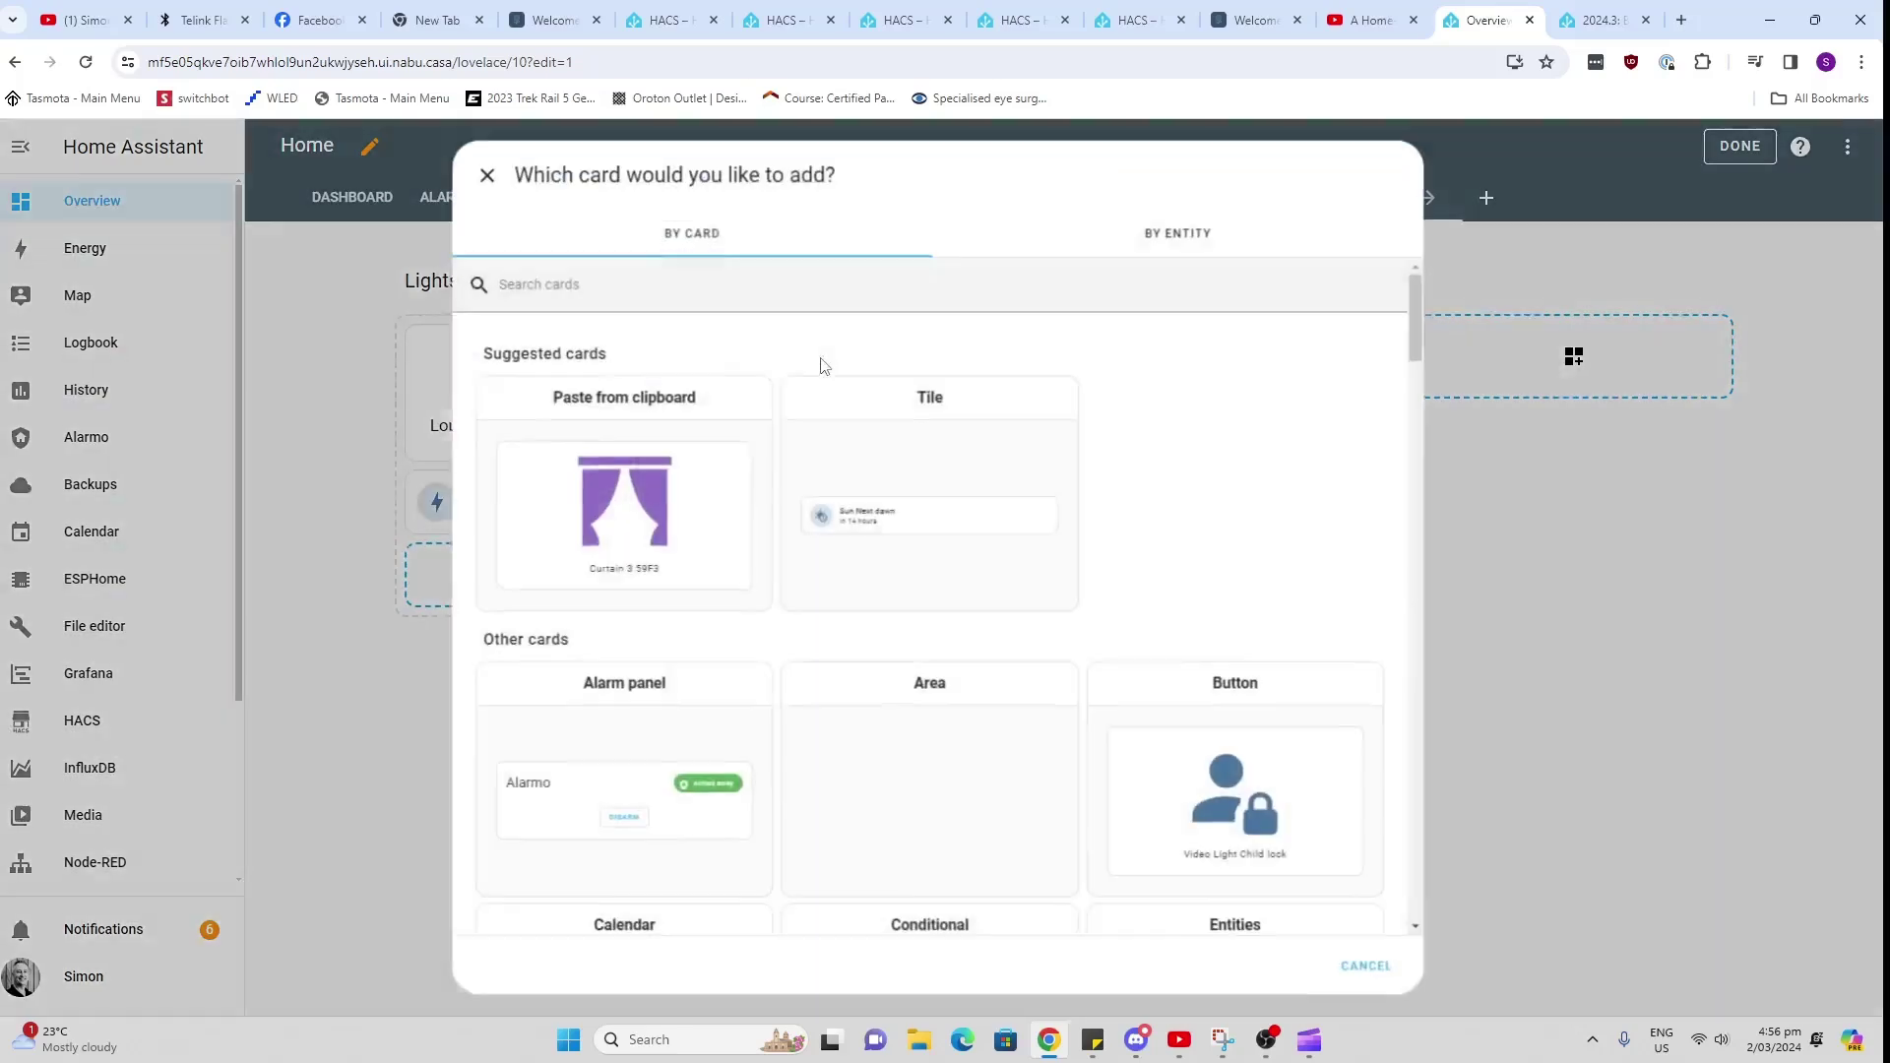
scroll(921, 716, "down", 2)
scroll(920, 716, "down", 5)
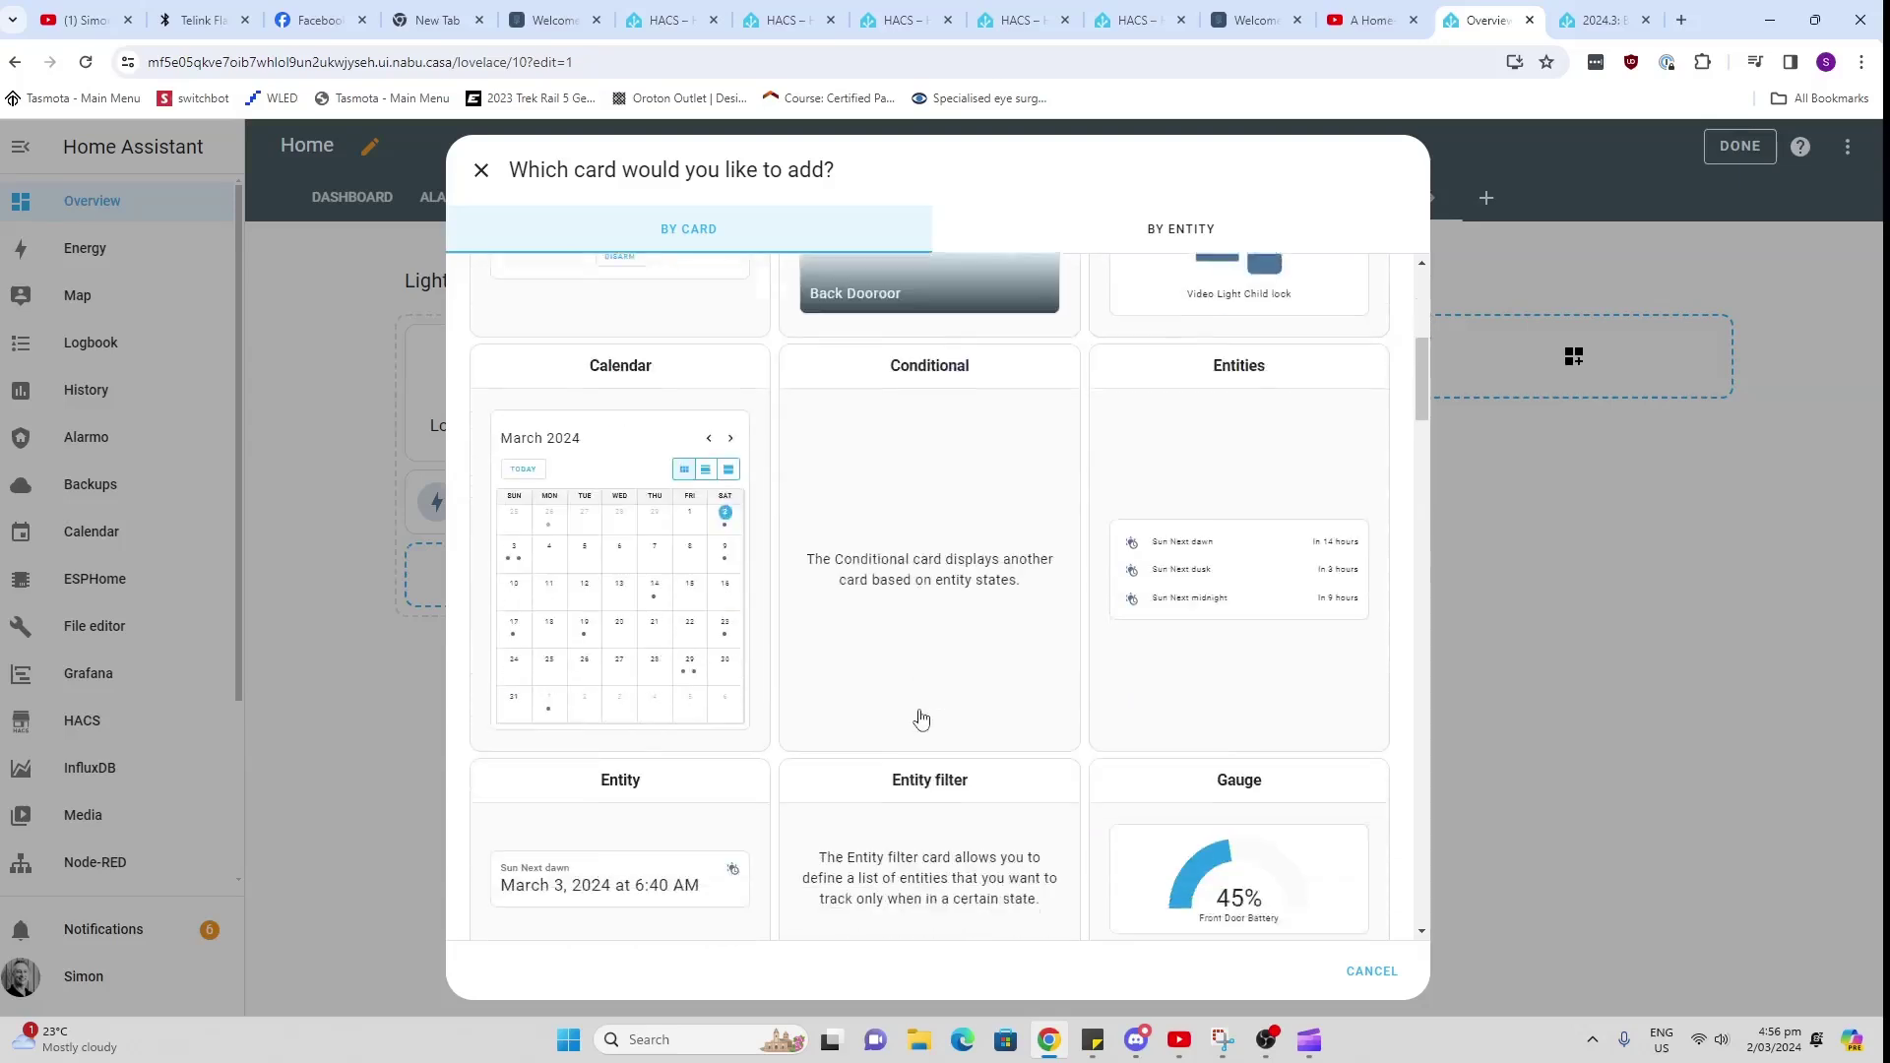
key("Escape")
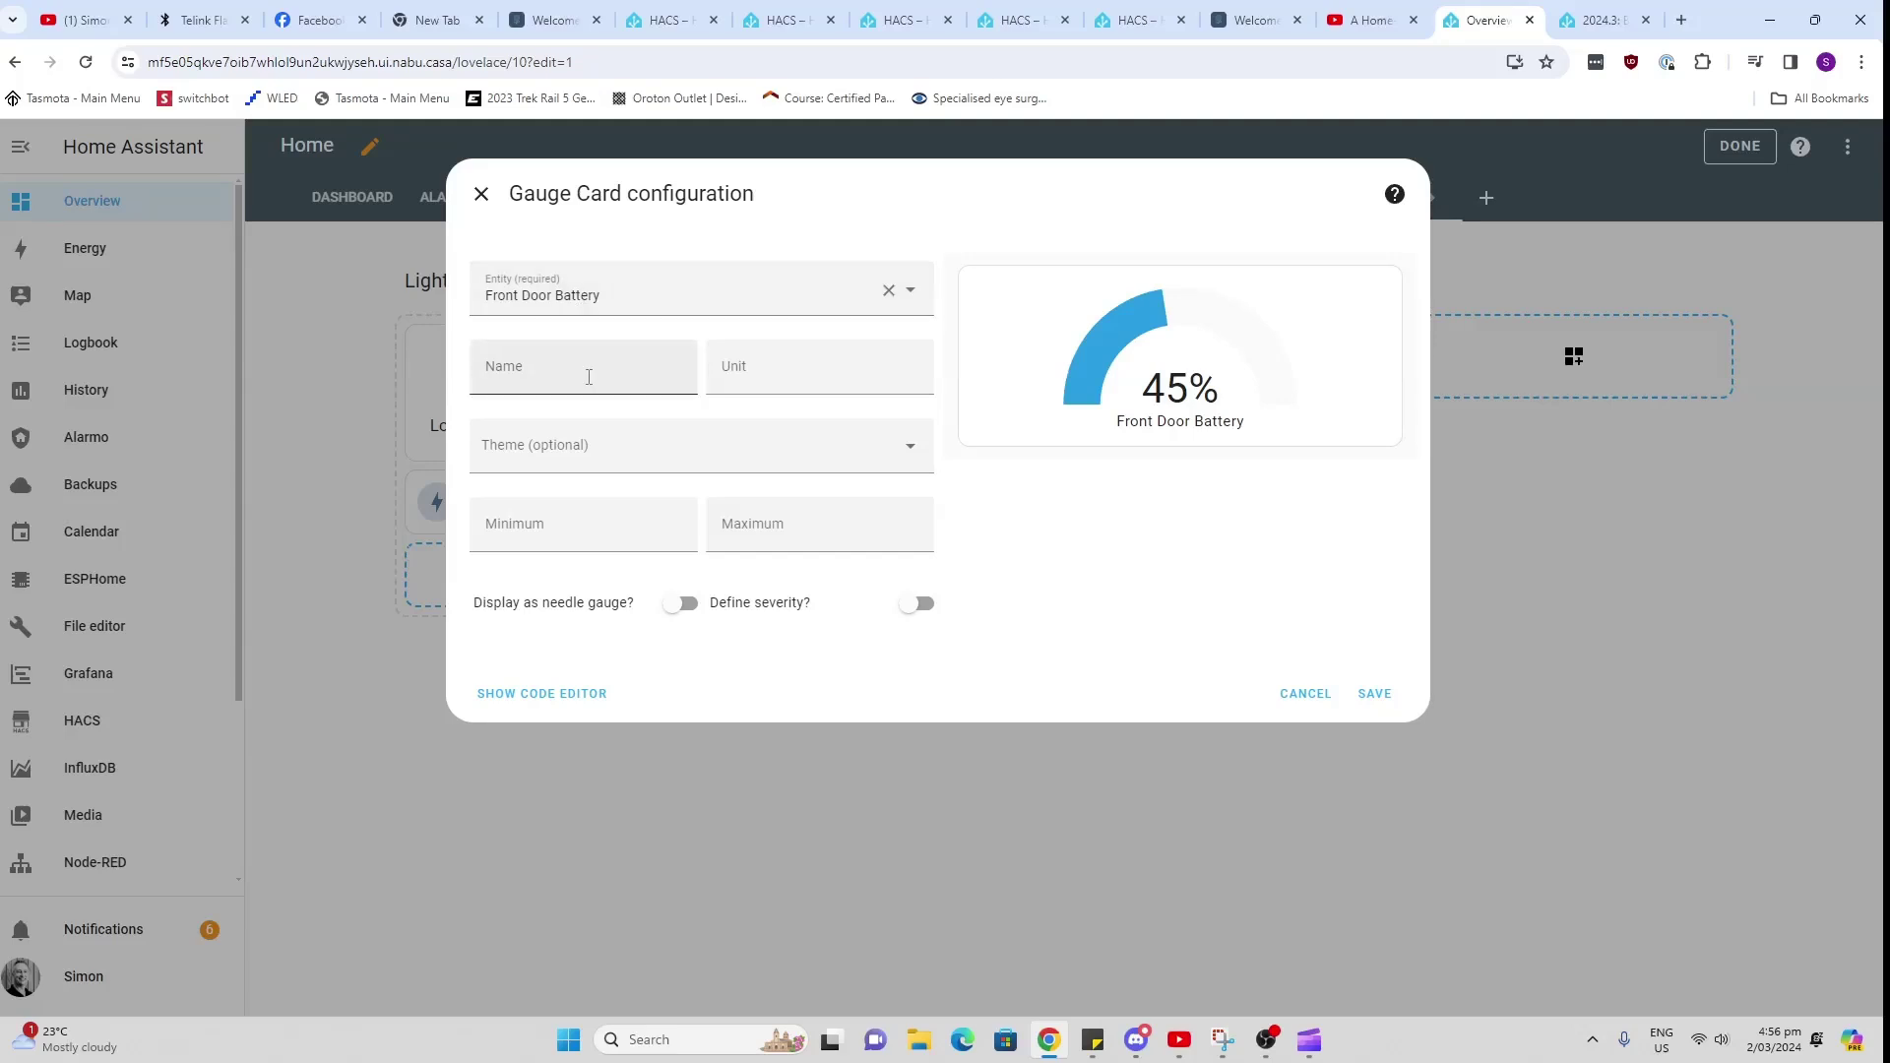
left_click(909, 291)
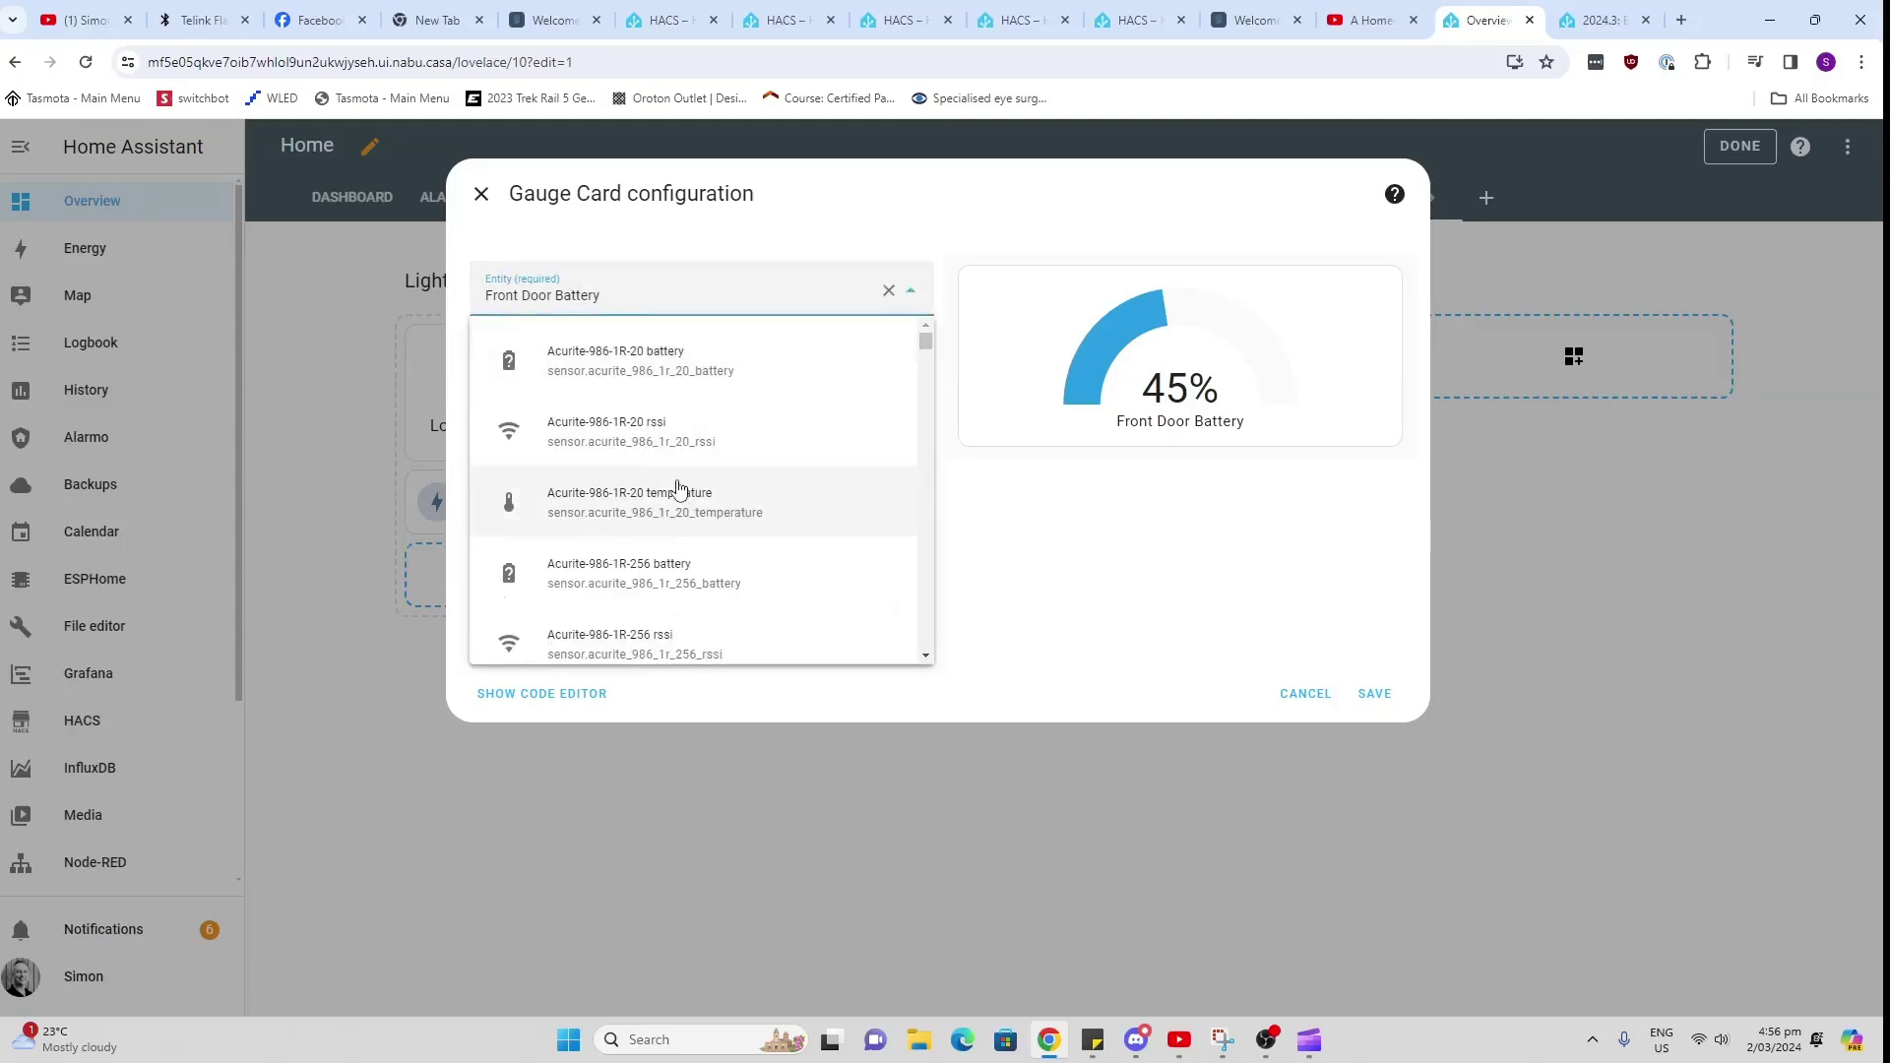
left_click(679, 515)
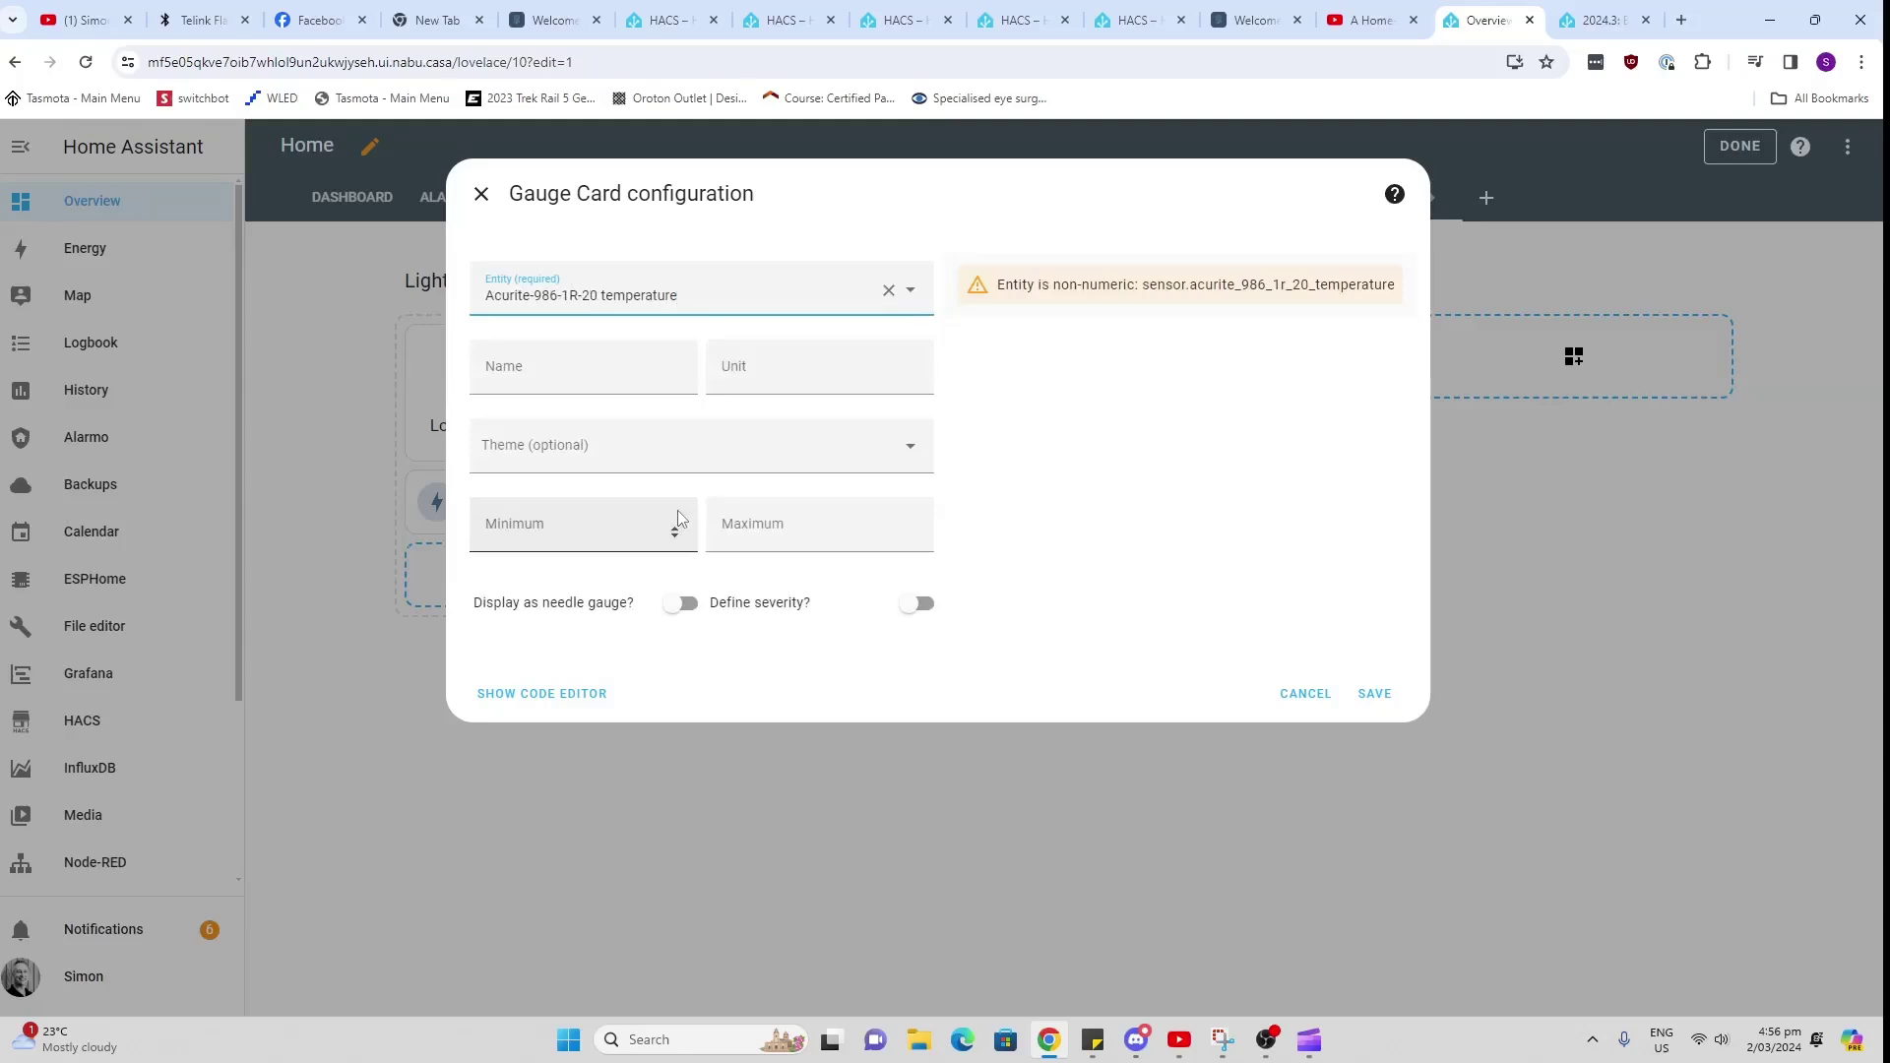
left_click(906, 295)
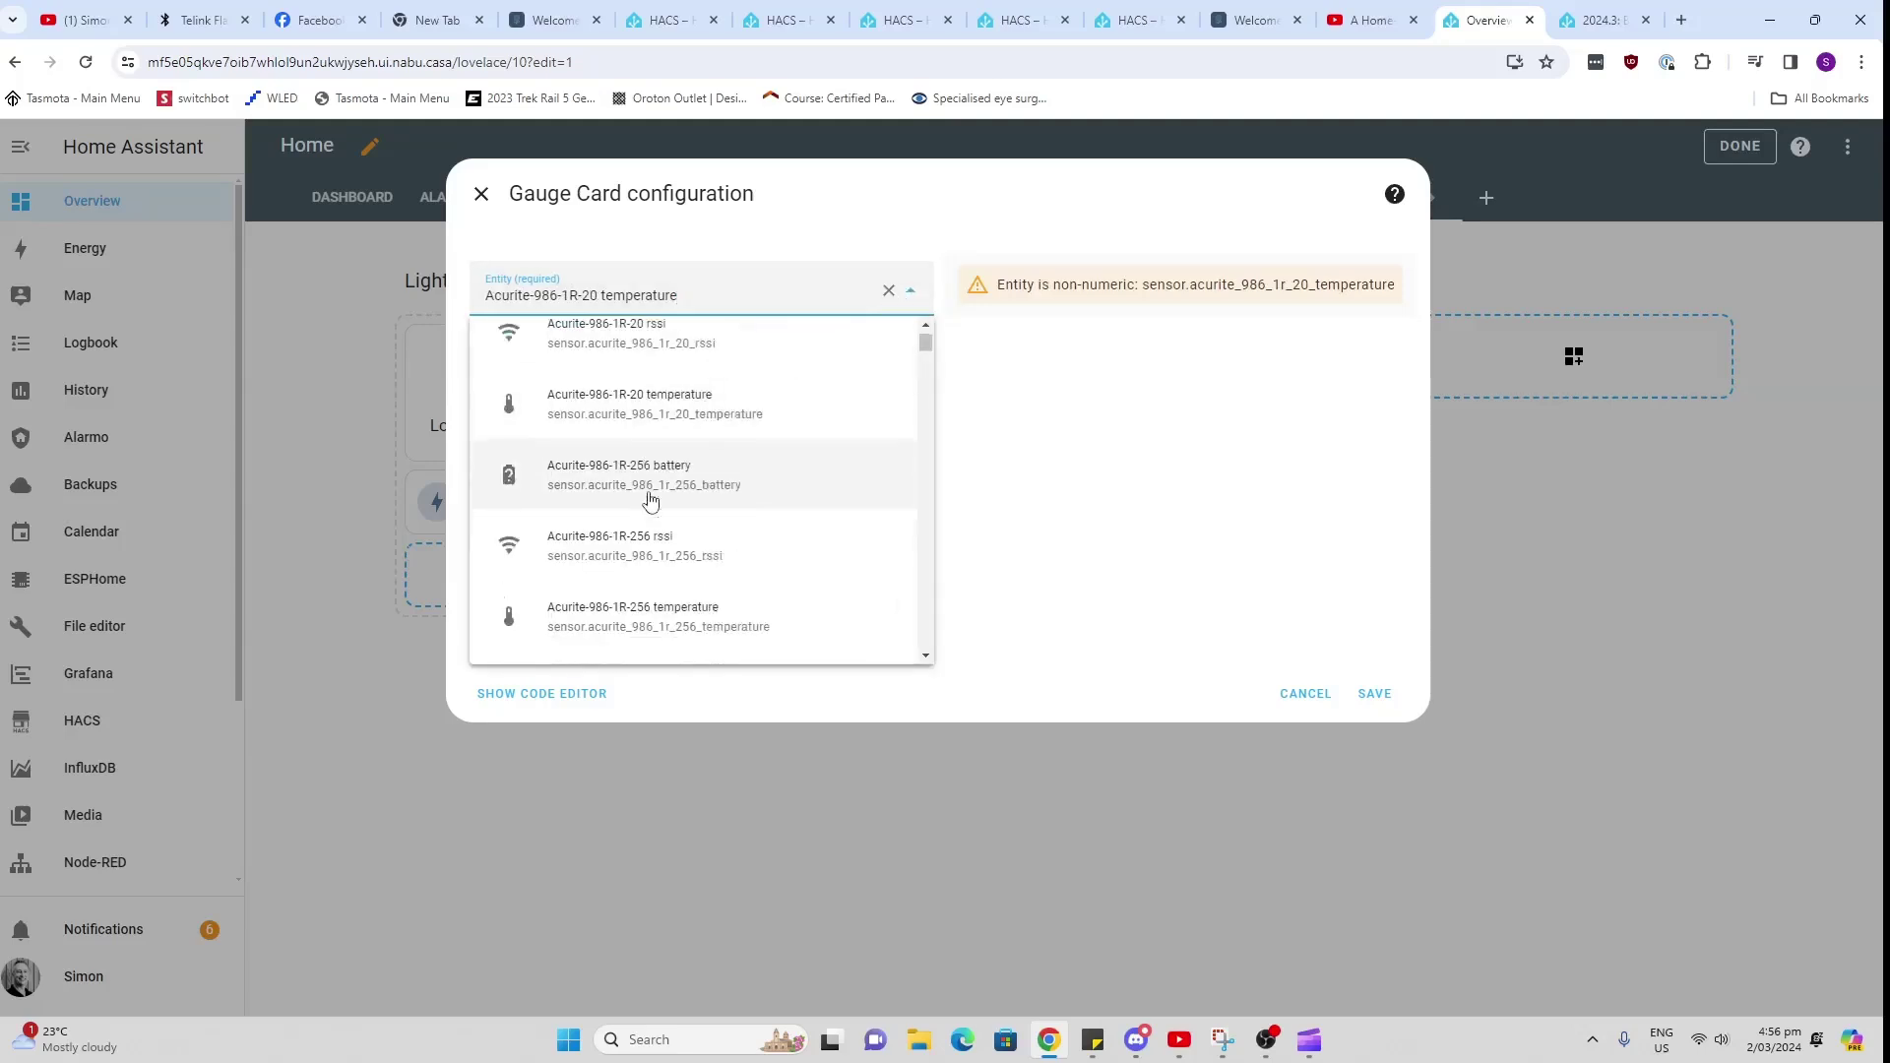
scroll(650, 503, "down", 3)
left_click(654, 528)
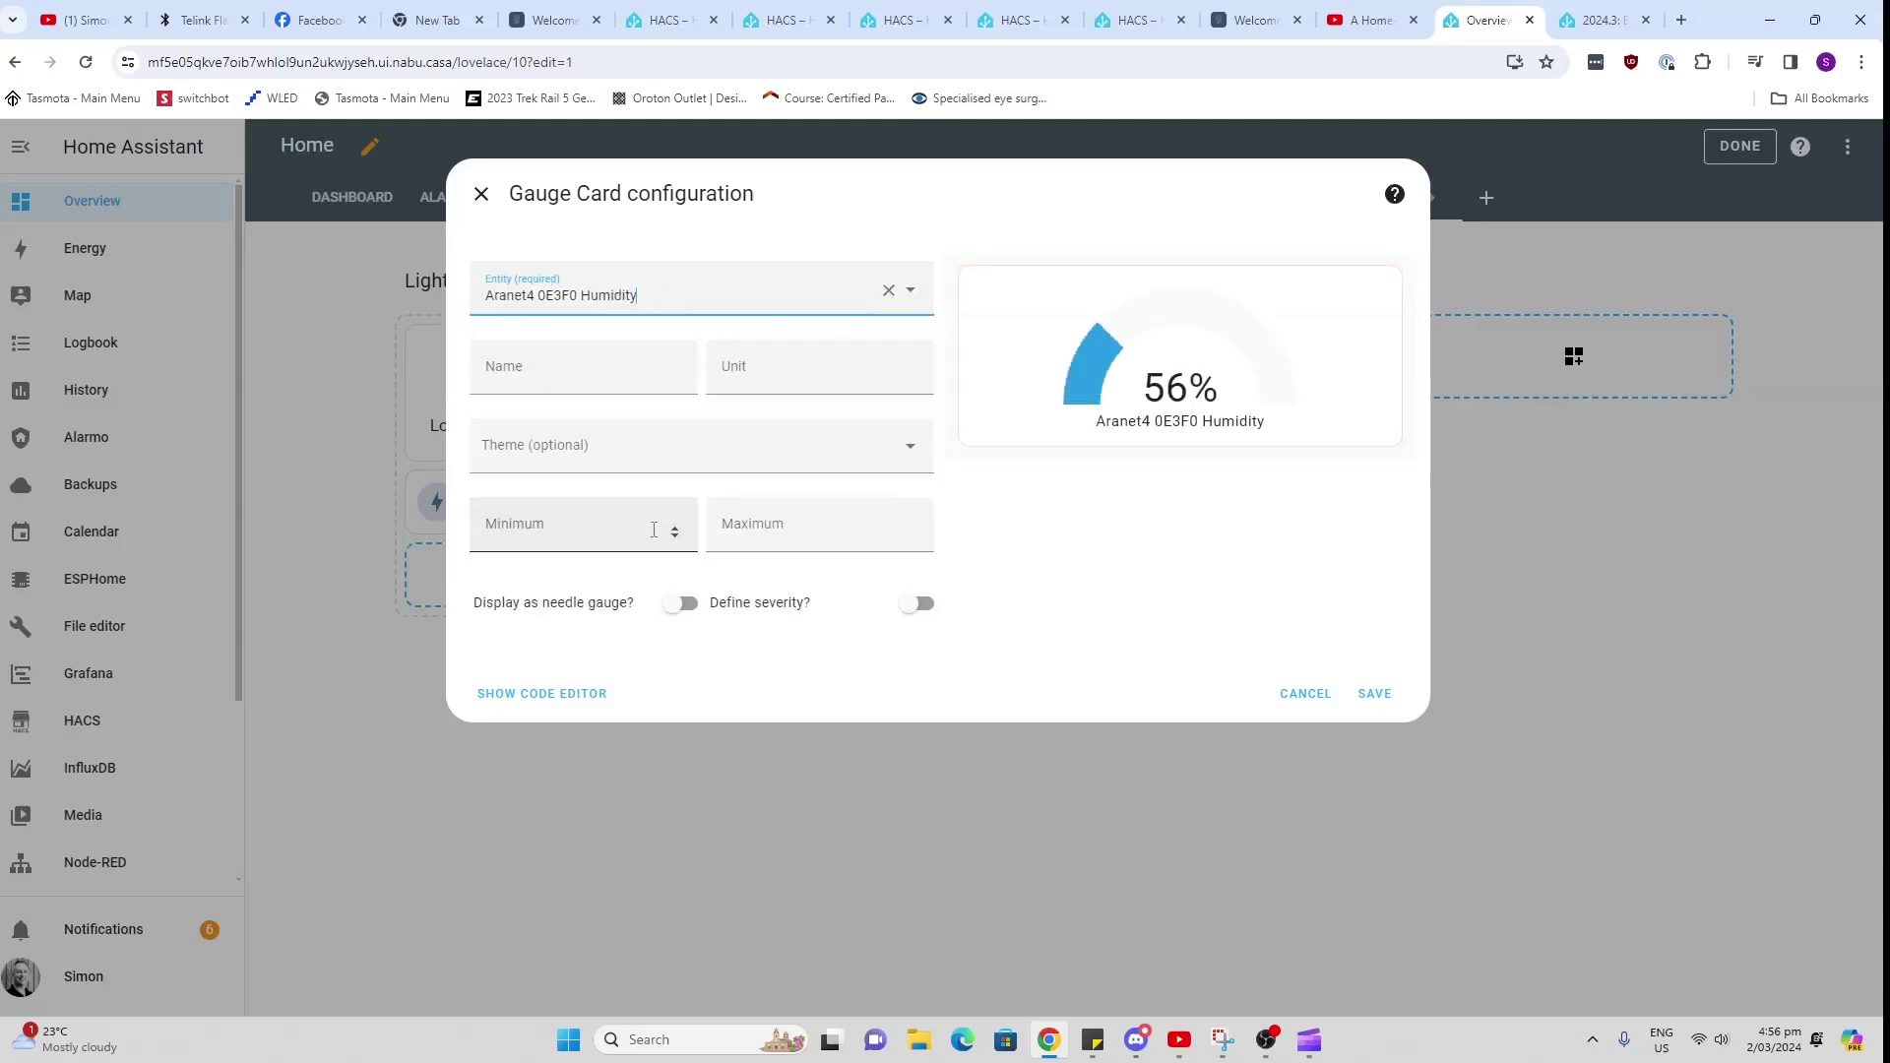
left_click(1375, 693)
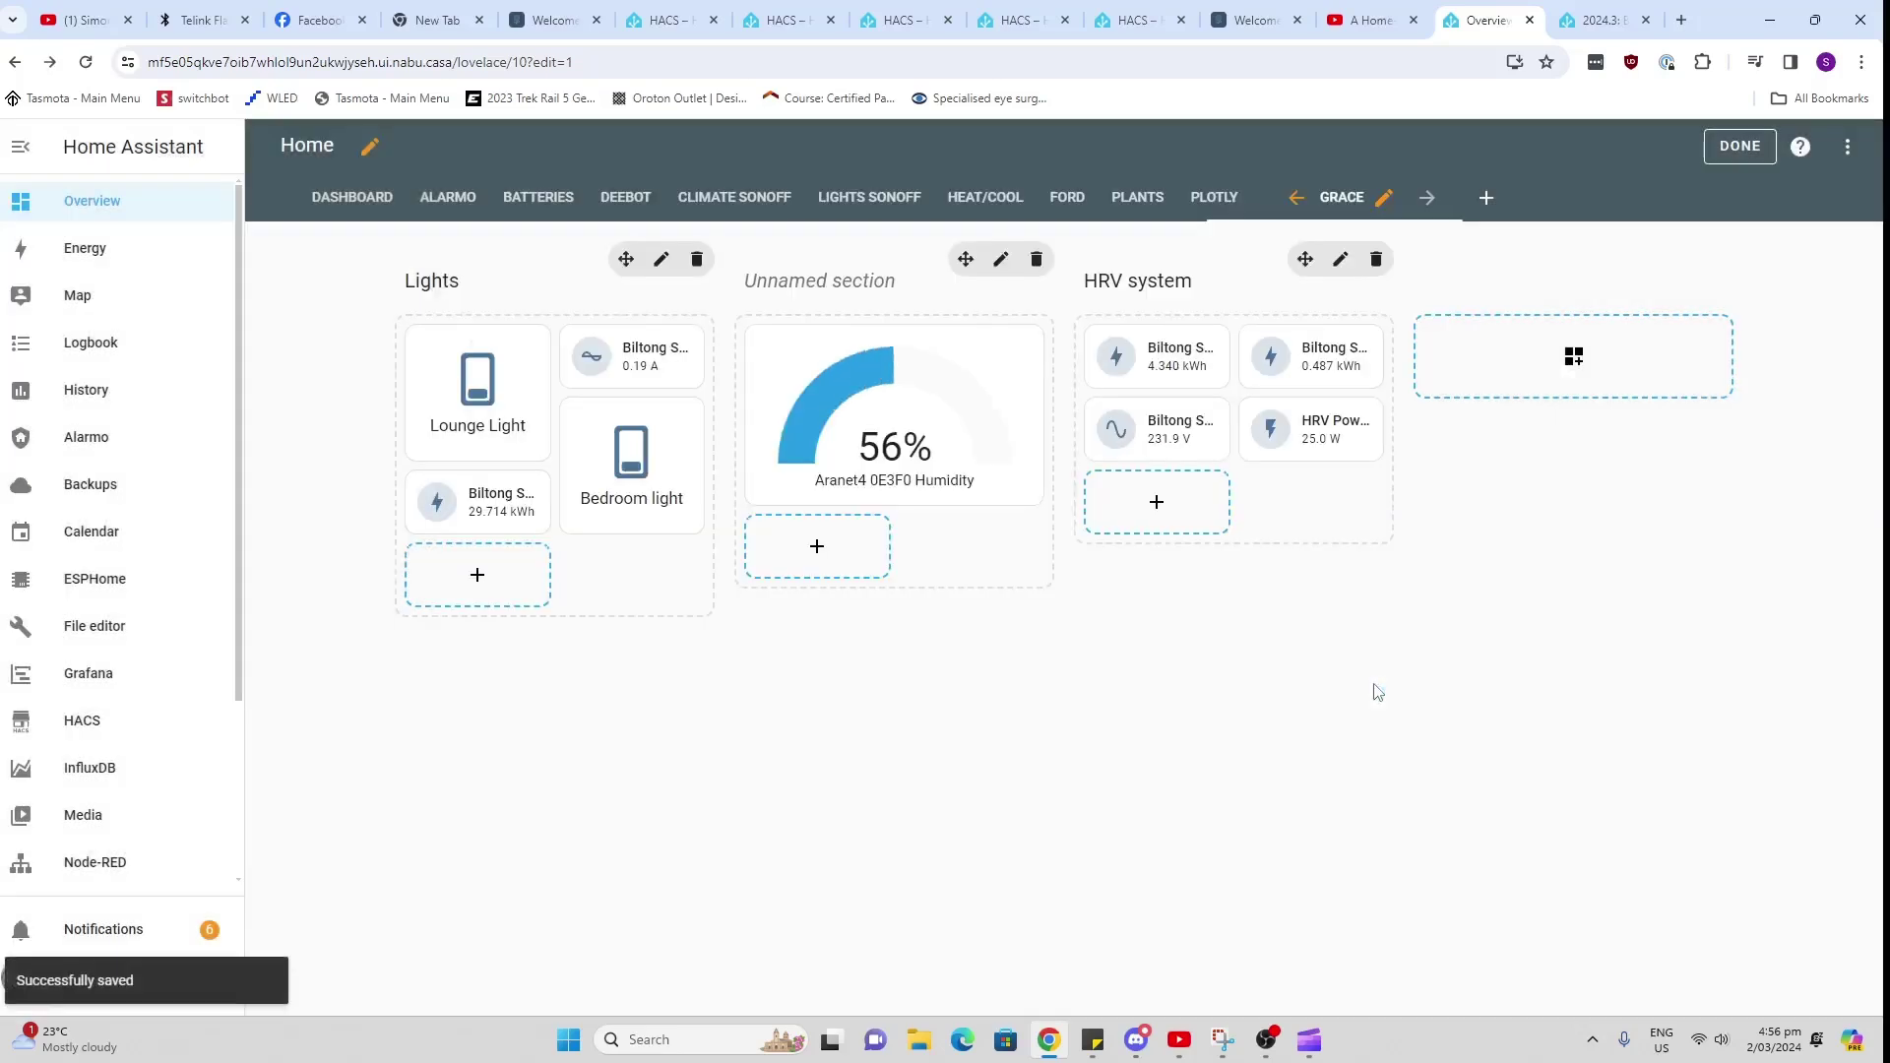
Step: Paste the copied Curtain 3 59F3 button card into the section and save it
left_click(824, 551)
scroll(1279, 882, "down", 3)
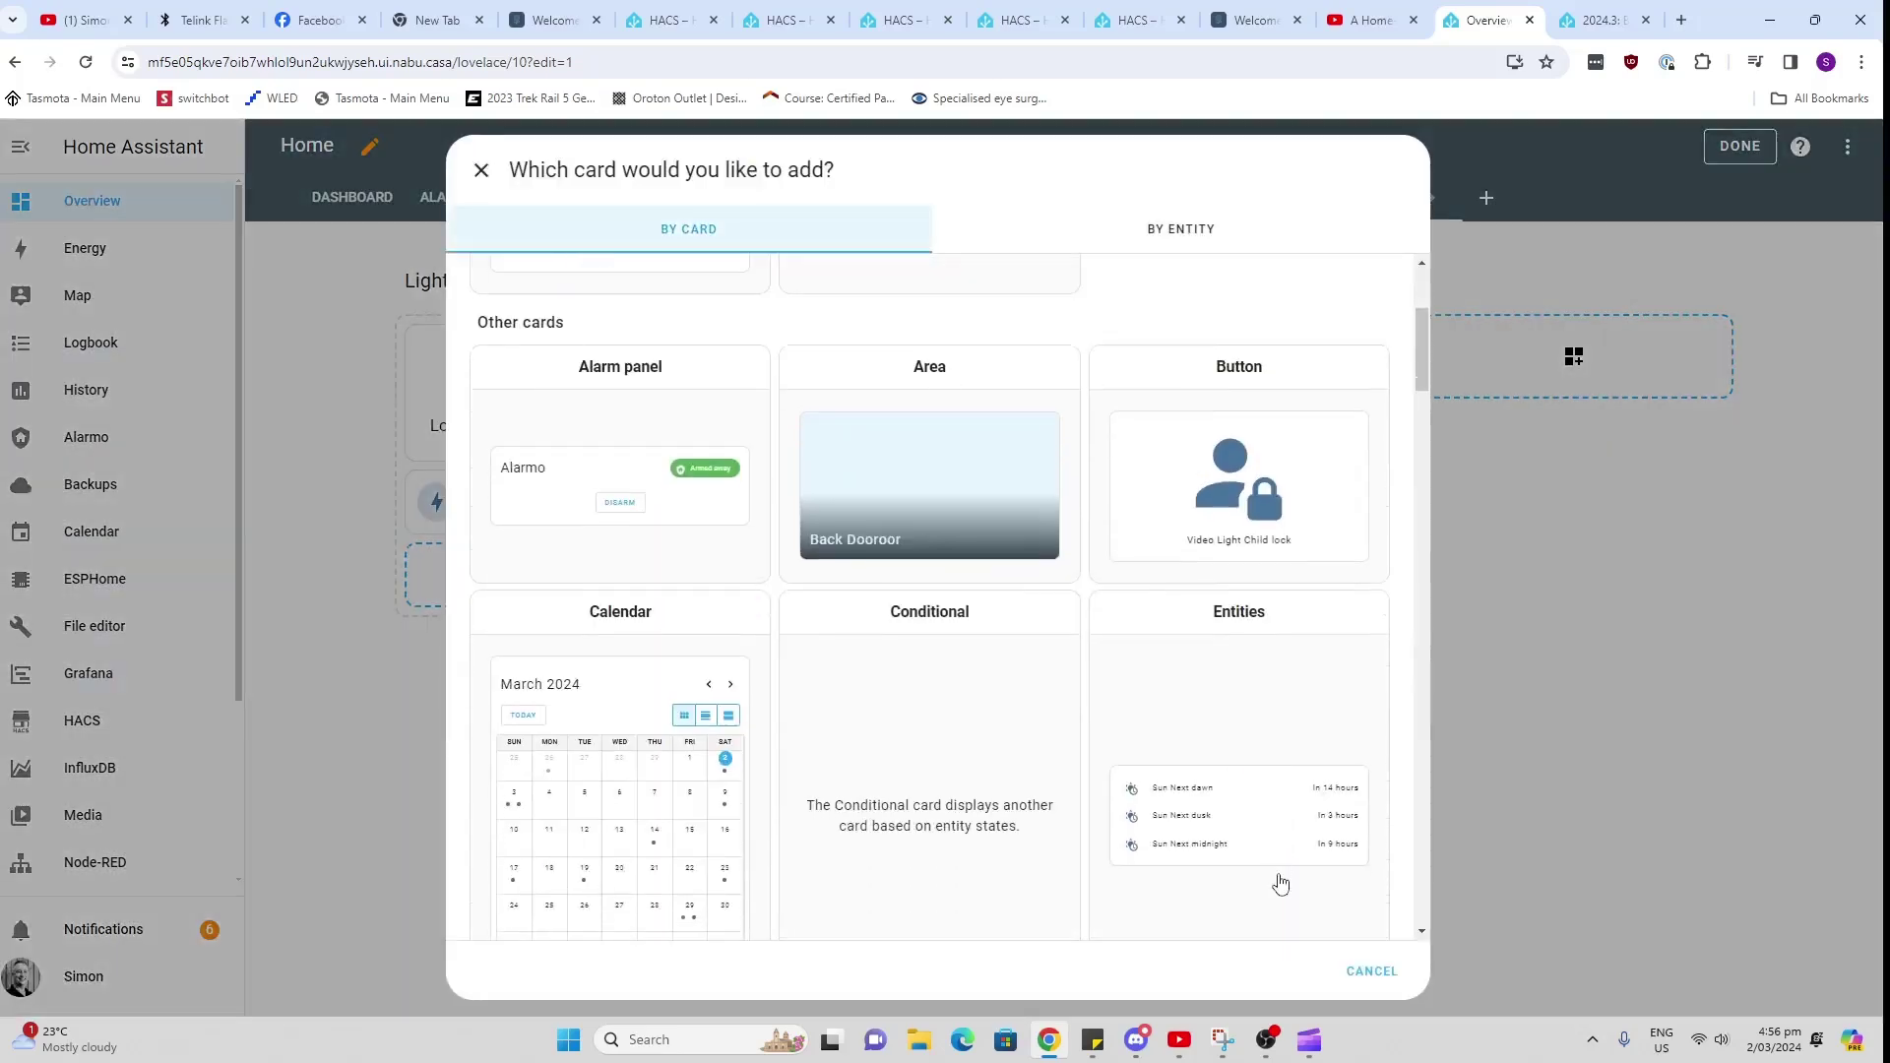
scroll(1280, 883, "down", 1)
scroll(1280, 884, "up", 5)
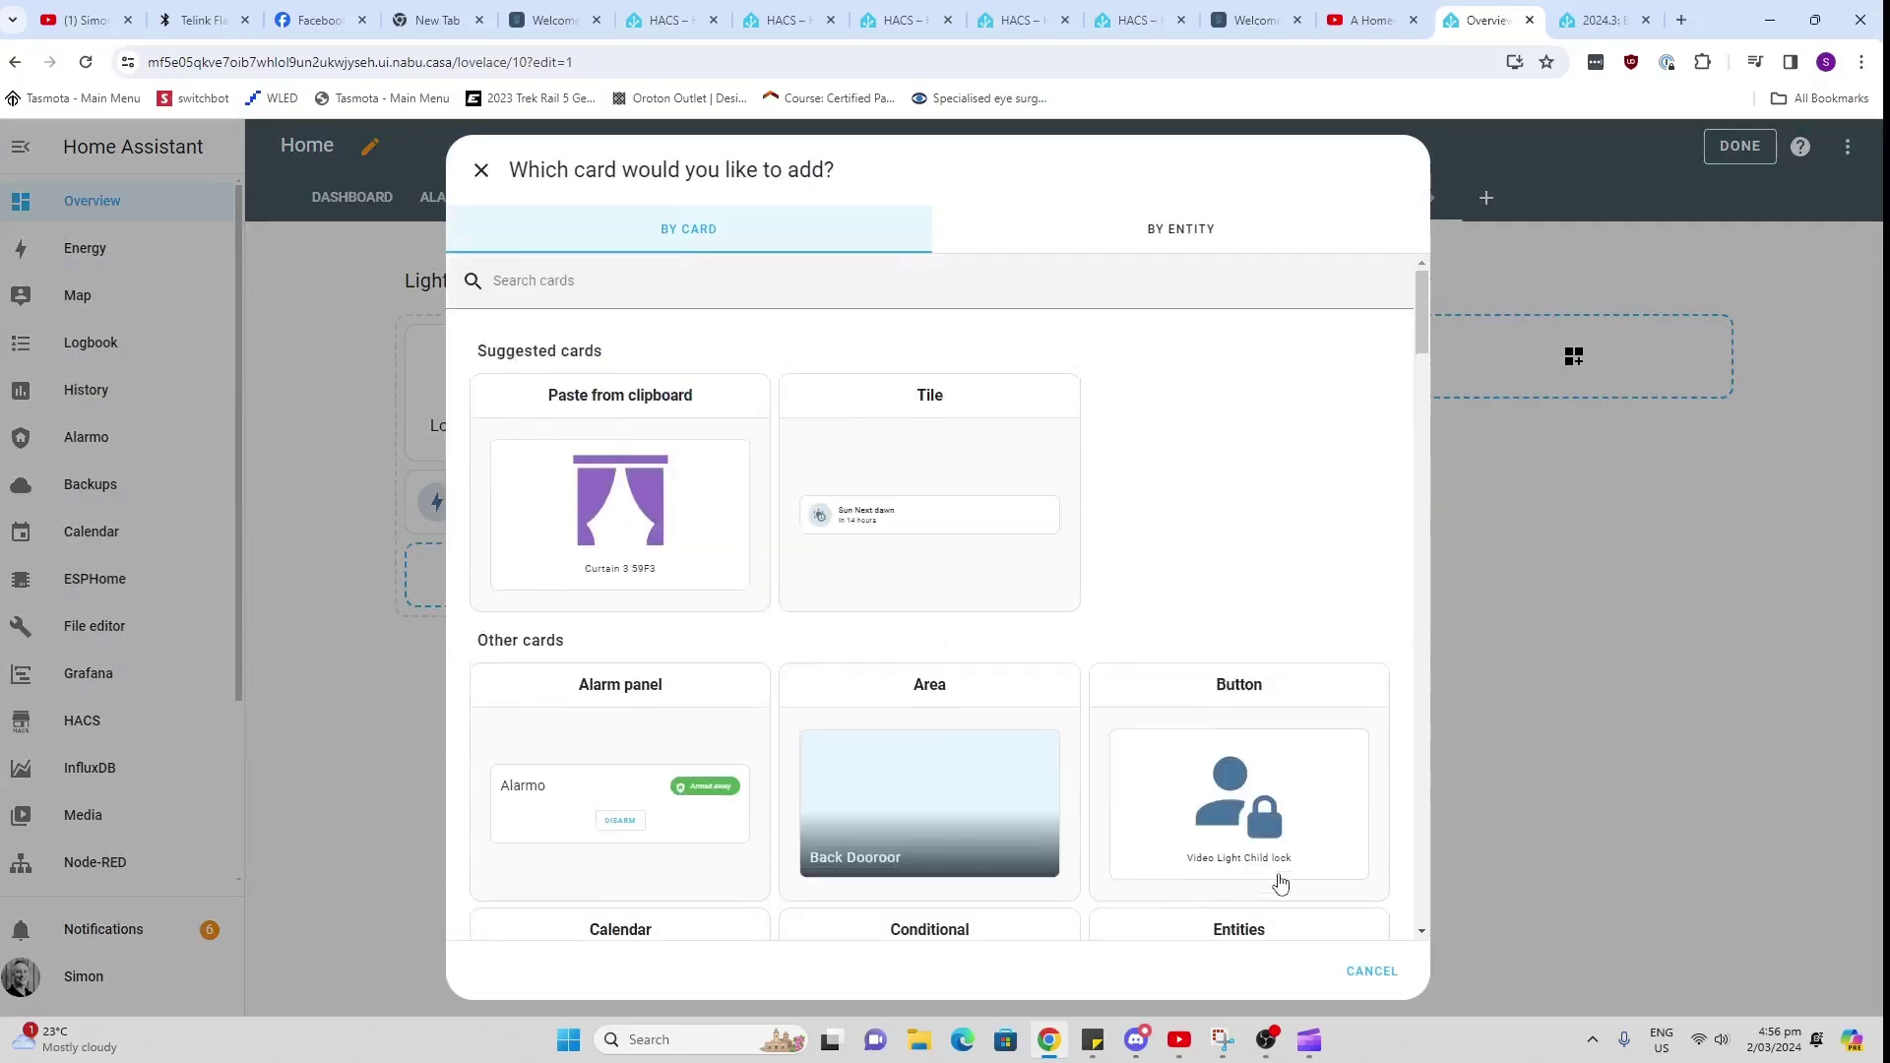
scroll(629, 595, "down", 2)
scroll(629, 594, "down", 3)
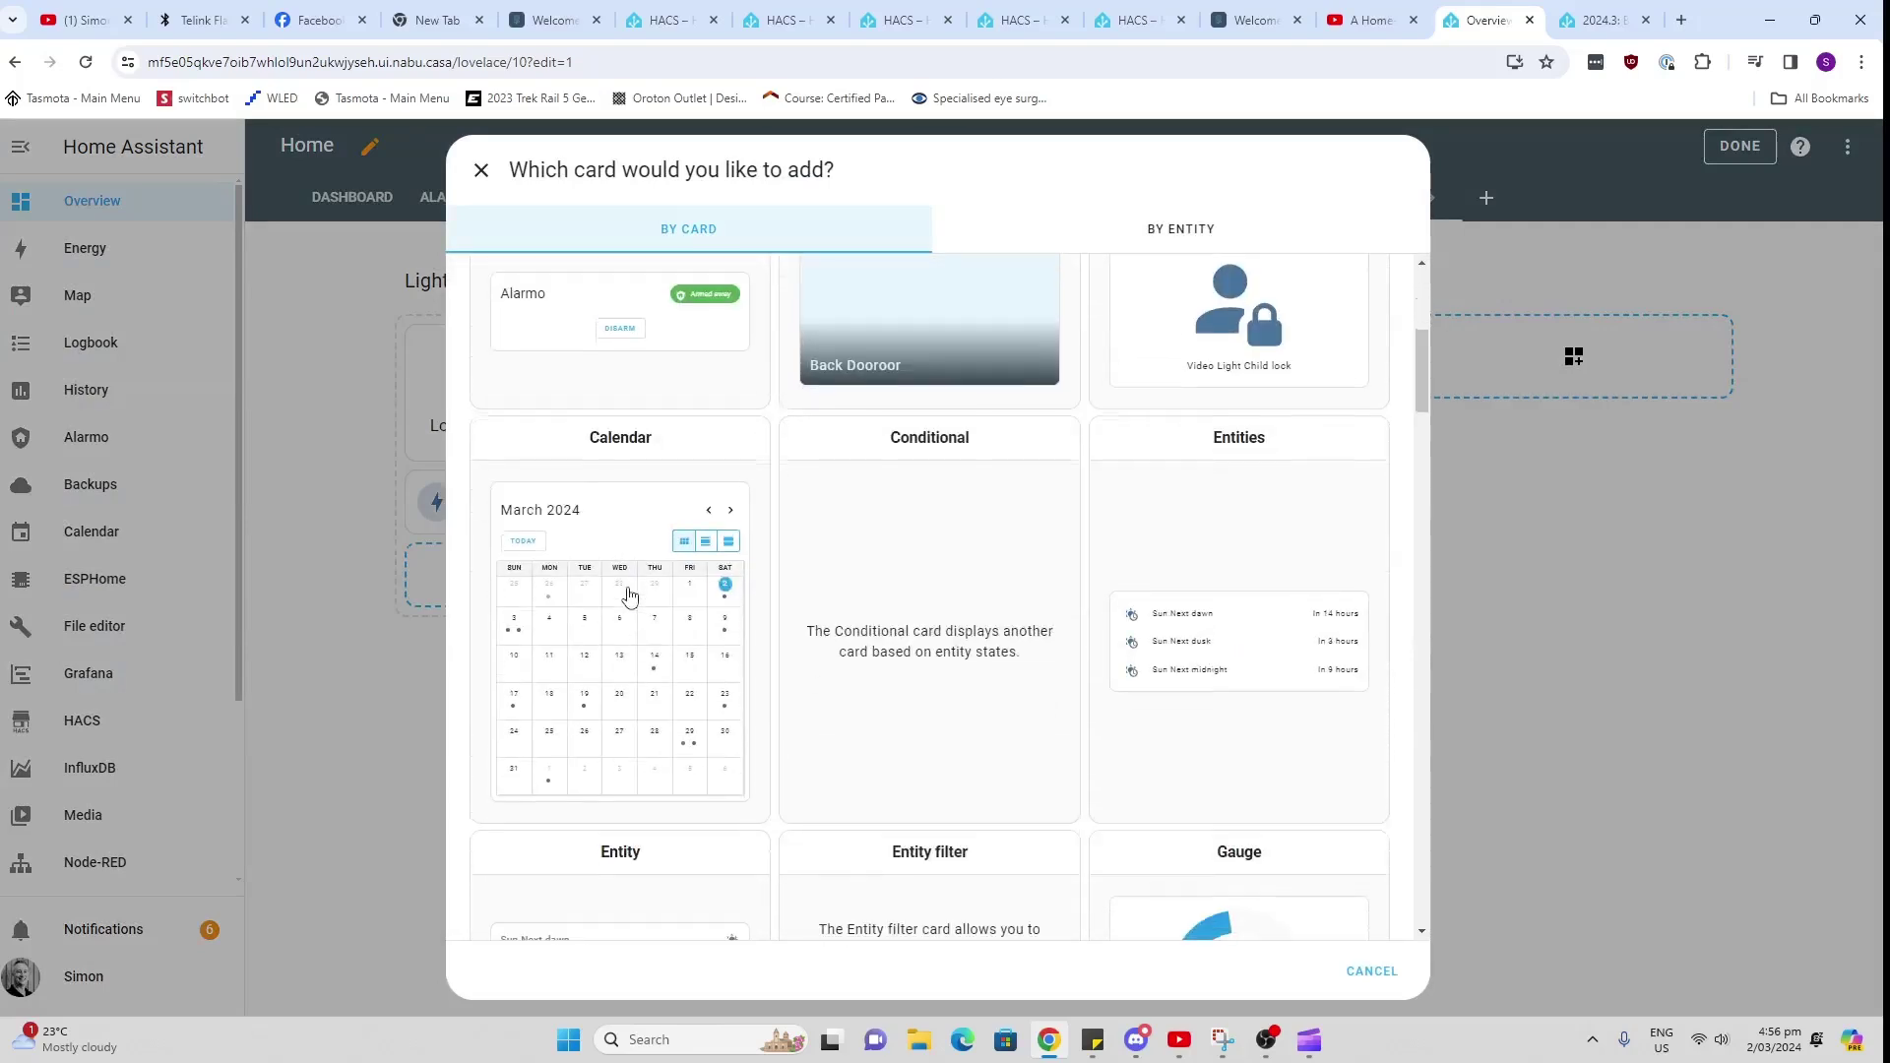
scroll(629, 595, "up", 2)
scroll(629, 595, "down", 3)
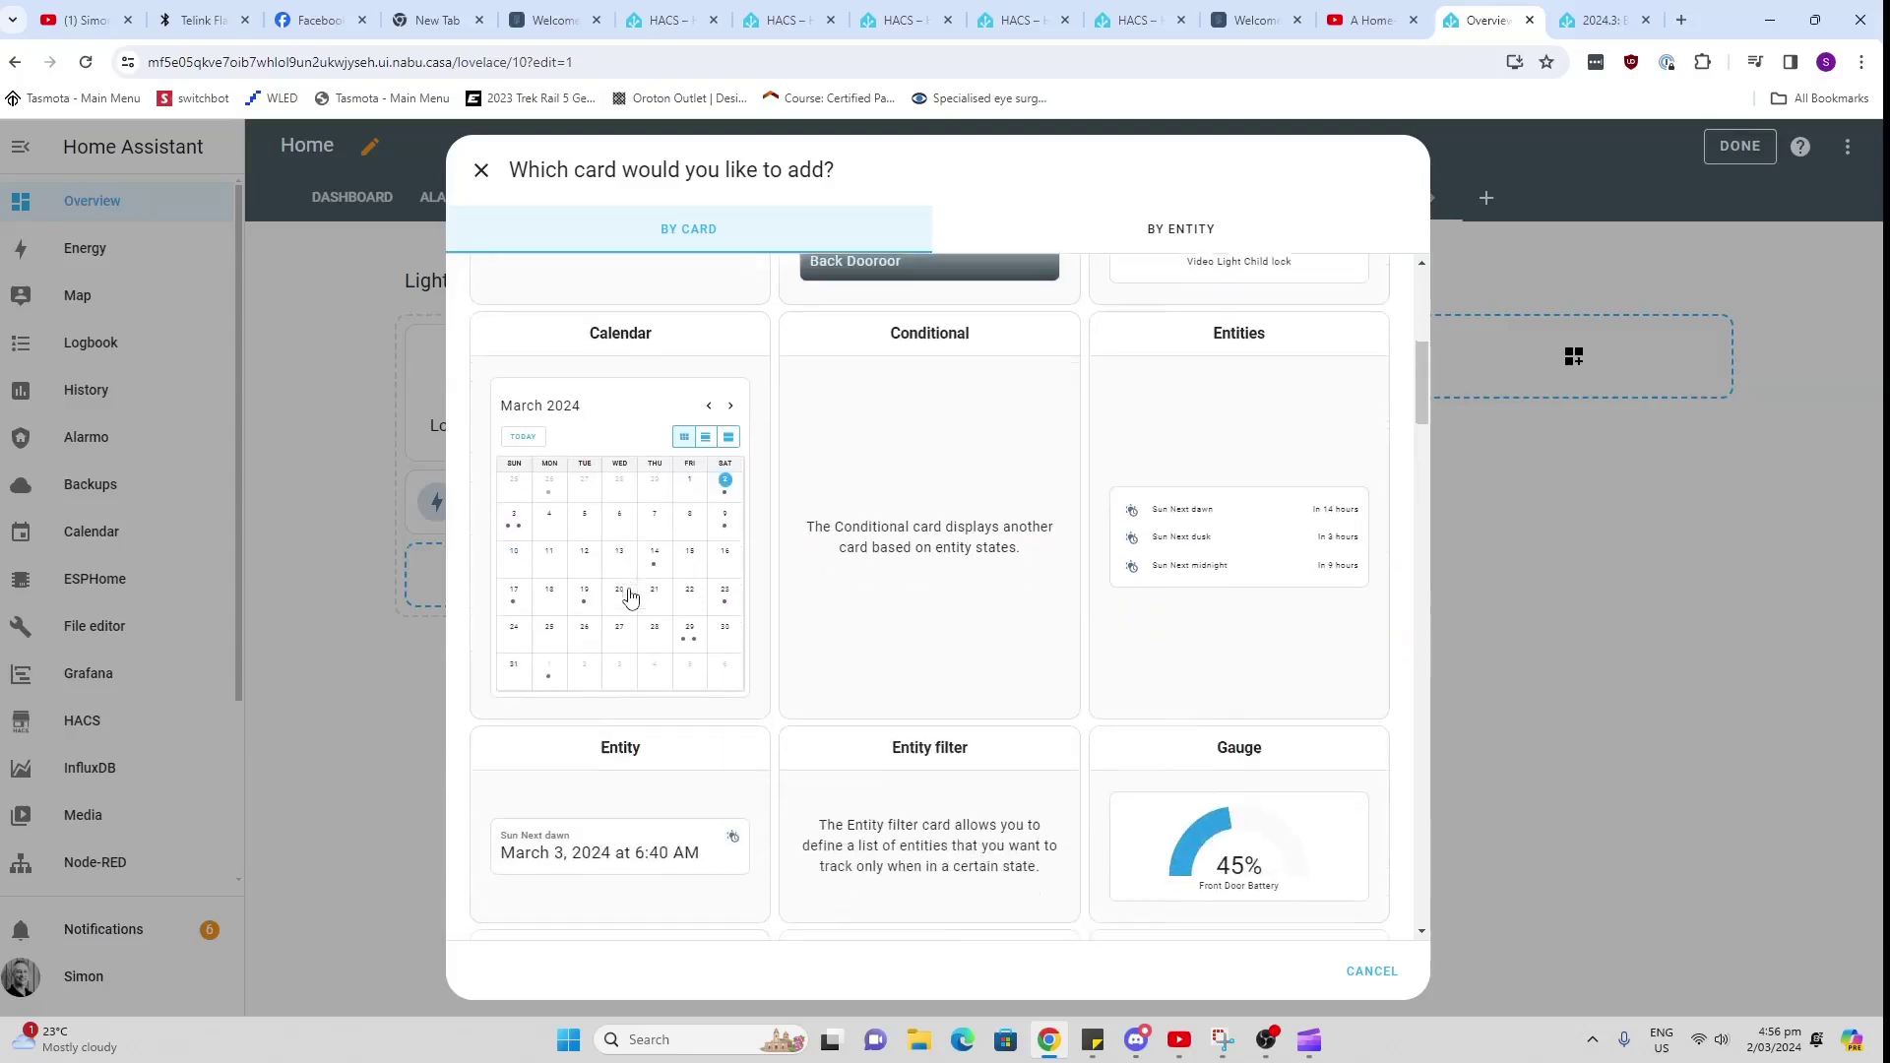
scroll(631, 598, "down", 2)
scroll(631, 597, "down", 1)
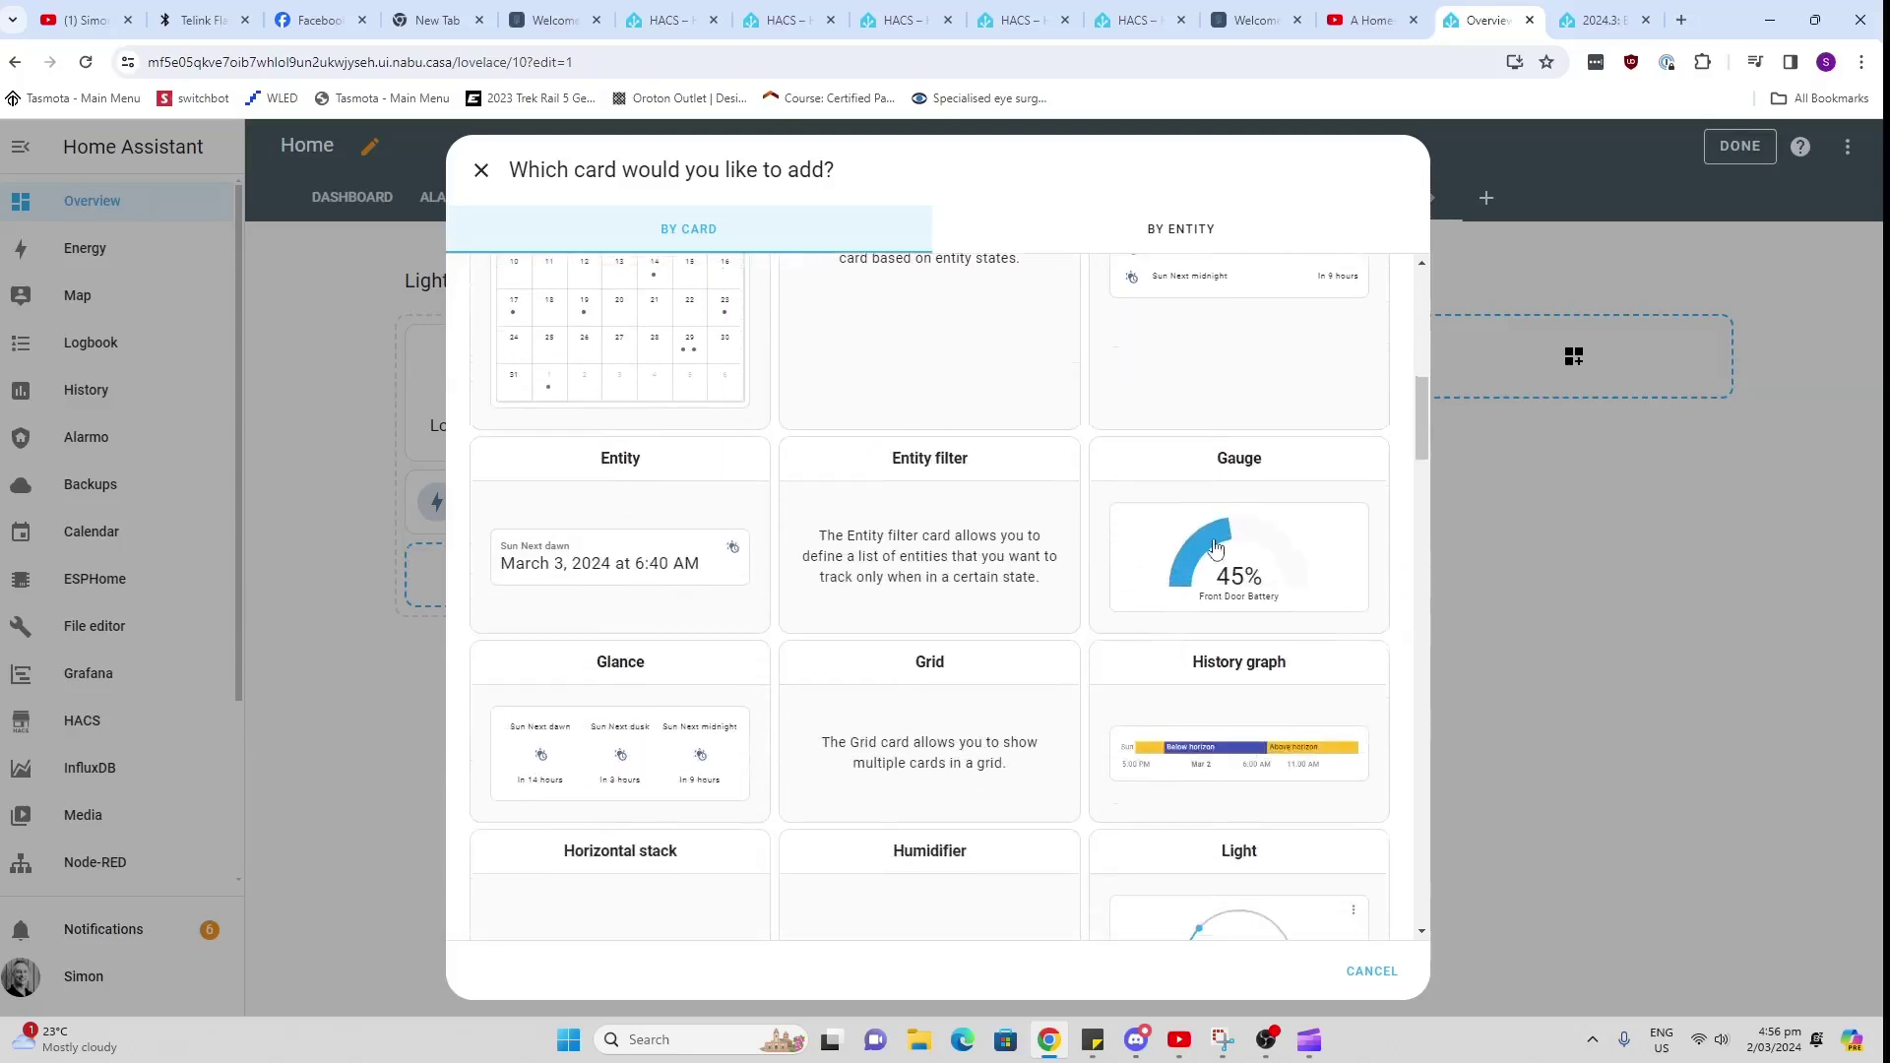
scroll(1270, 744, "down", 2)
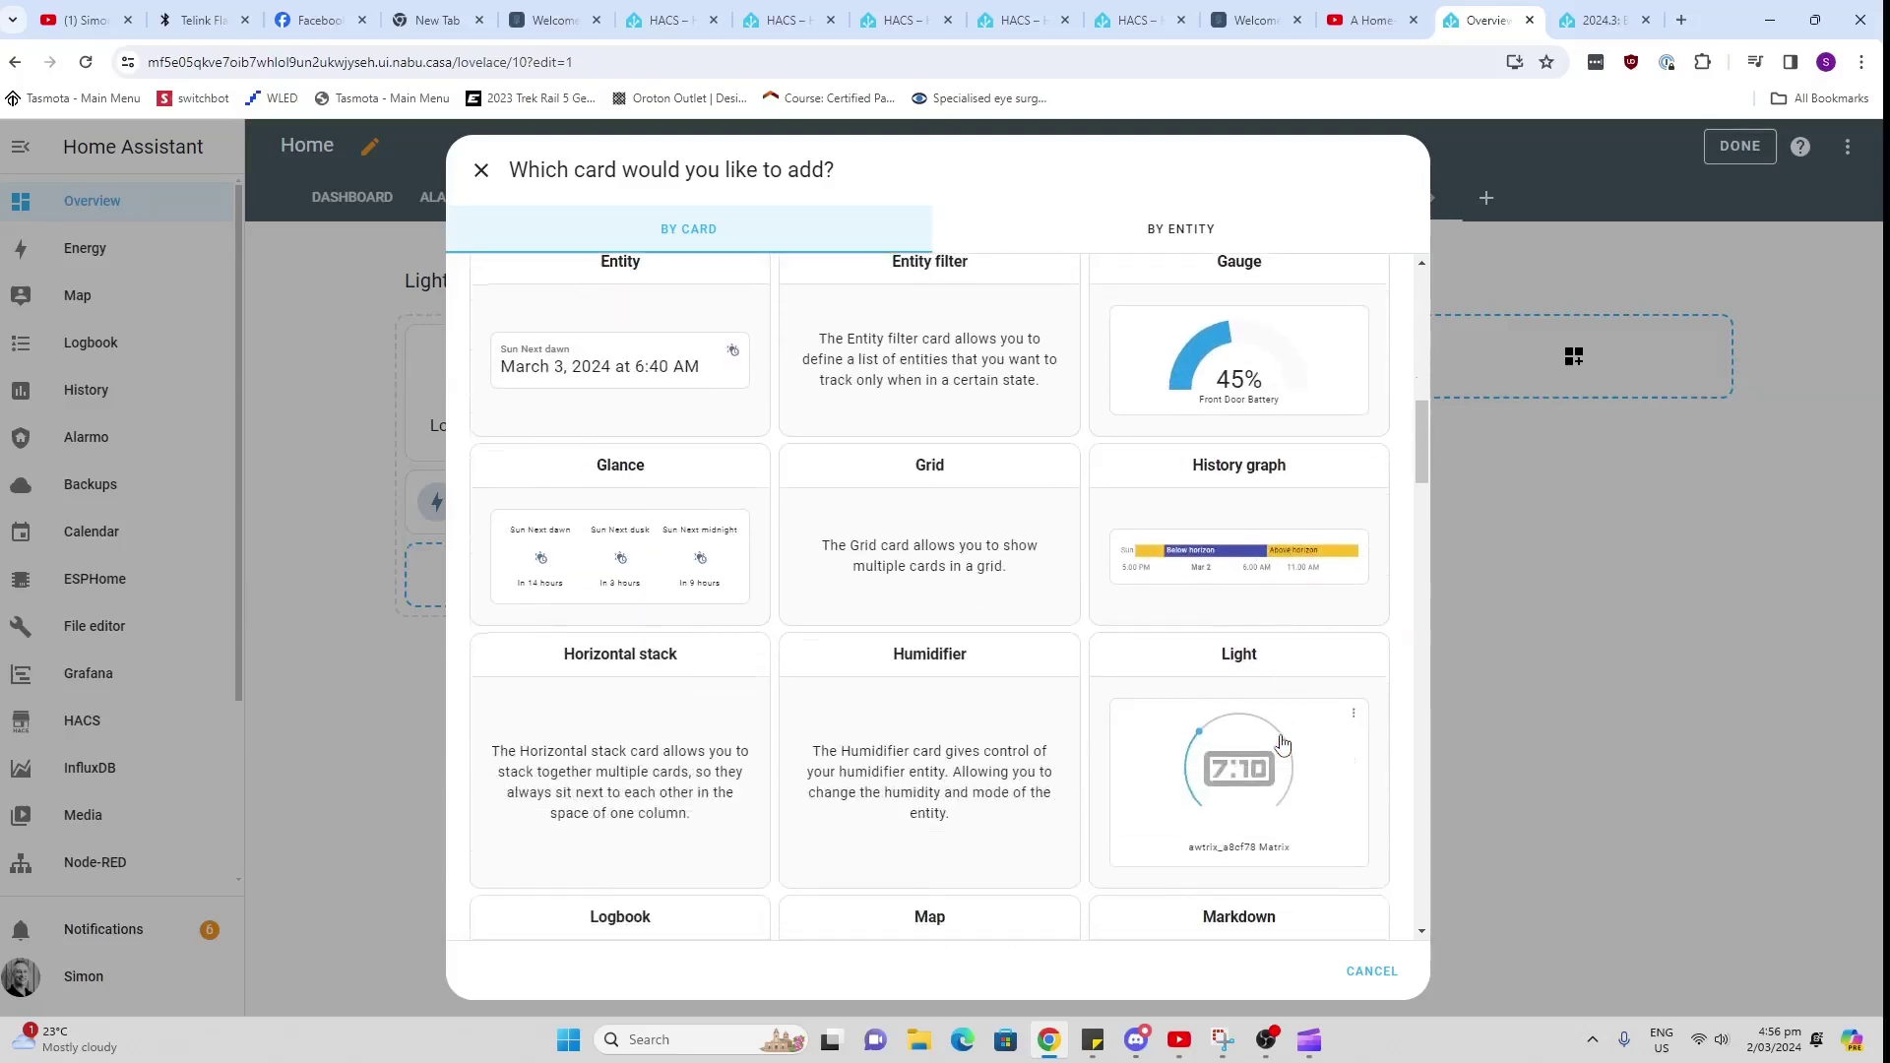
scroll(1283, 744, "up", 10)
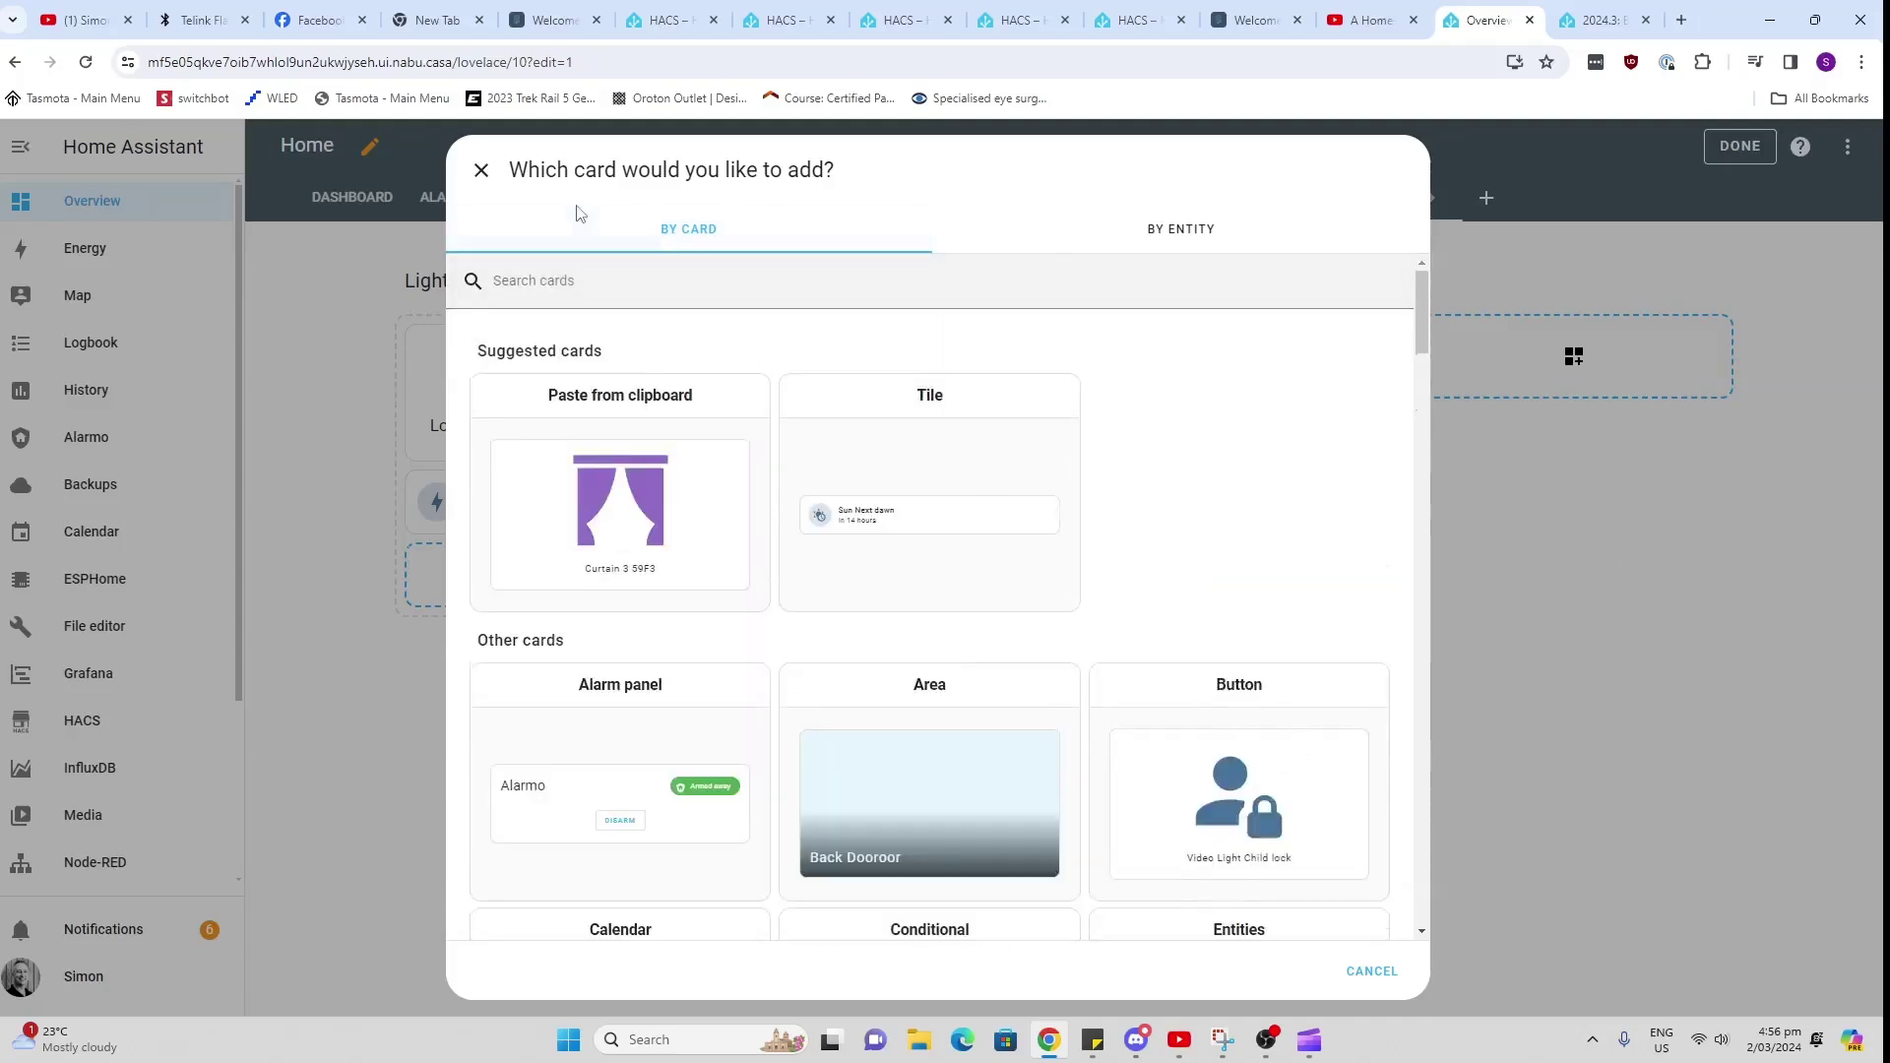
left_click(734, 532)
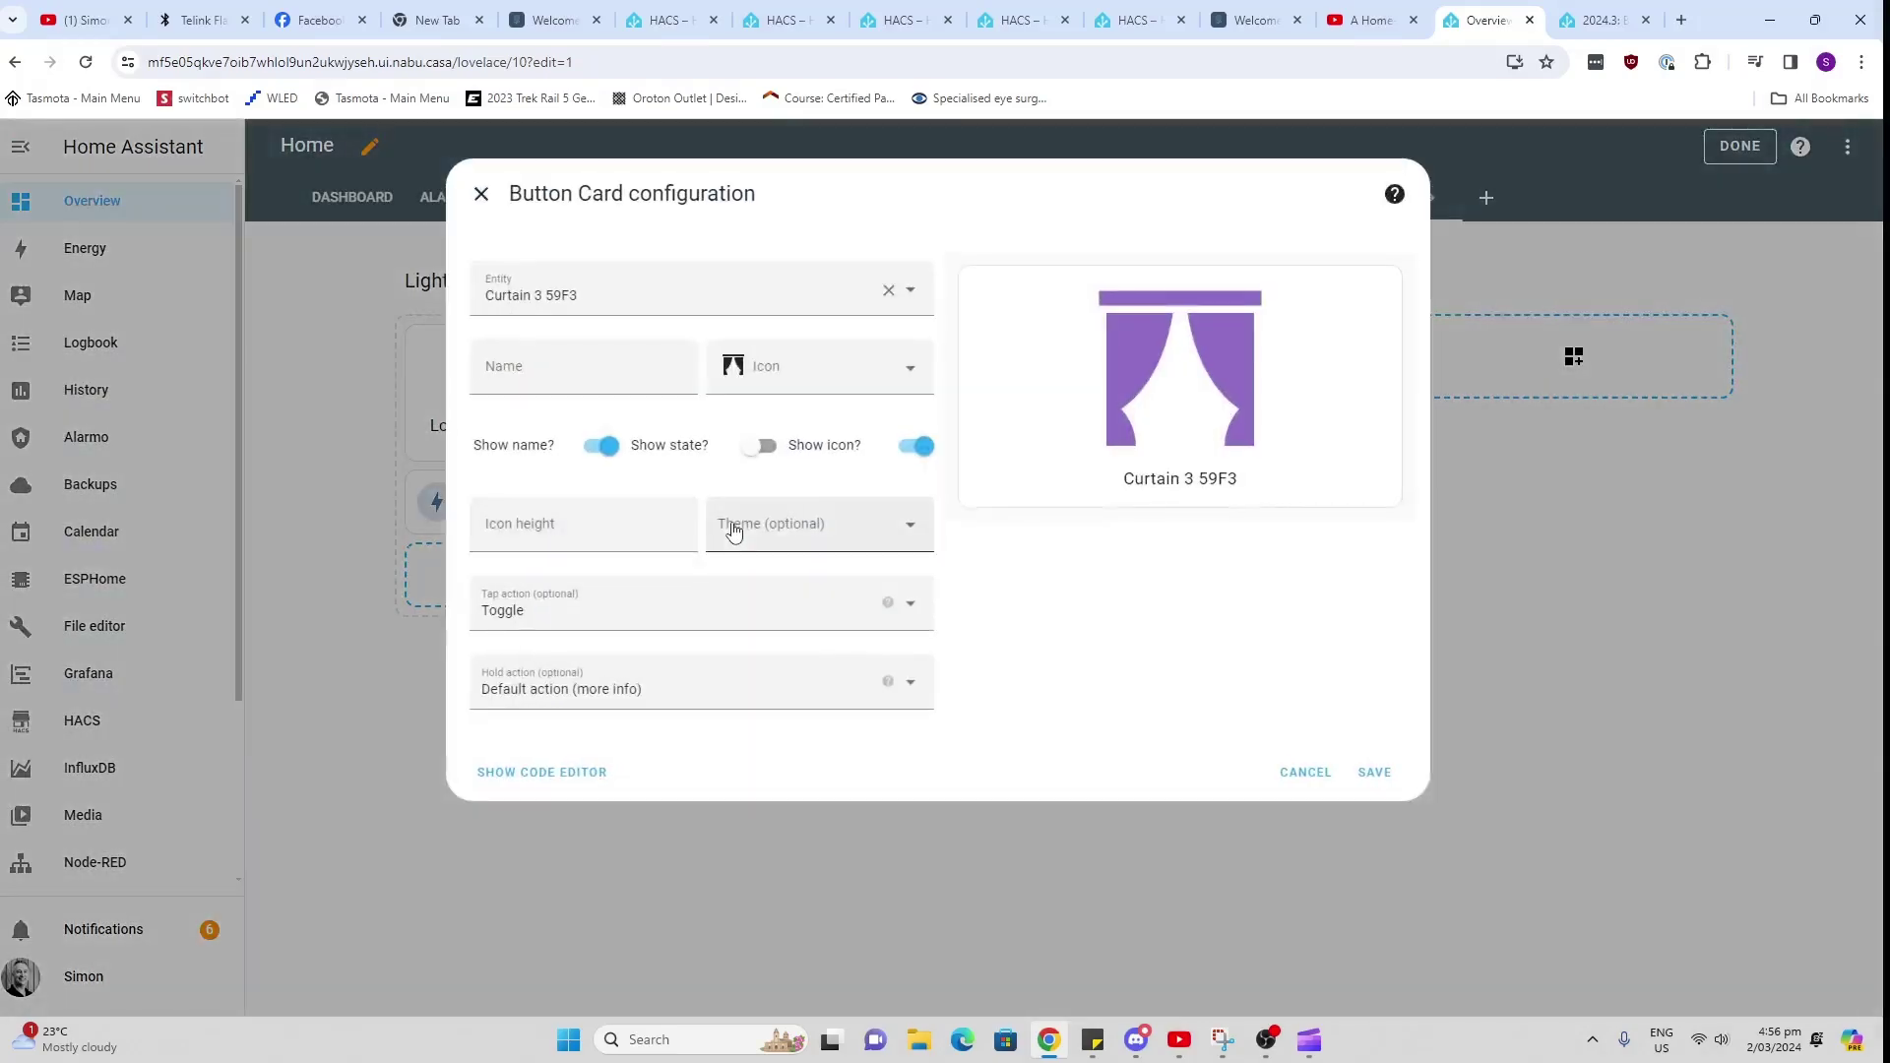
left_click(1380, 784)
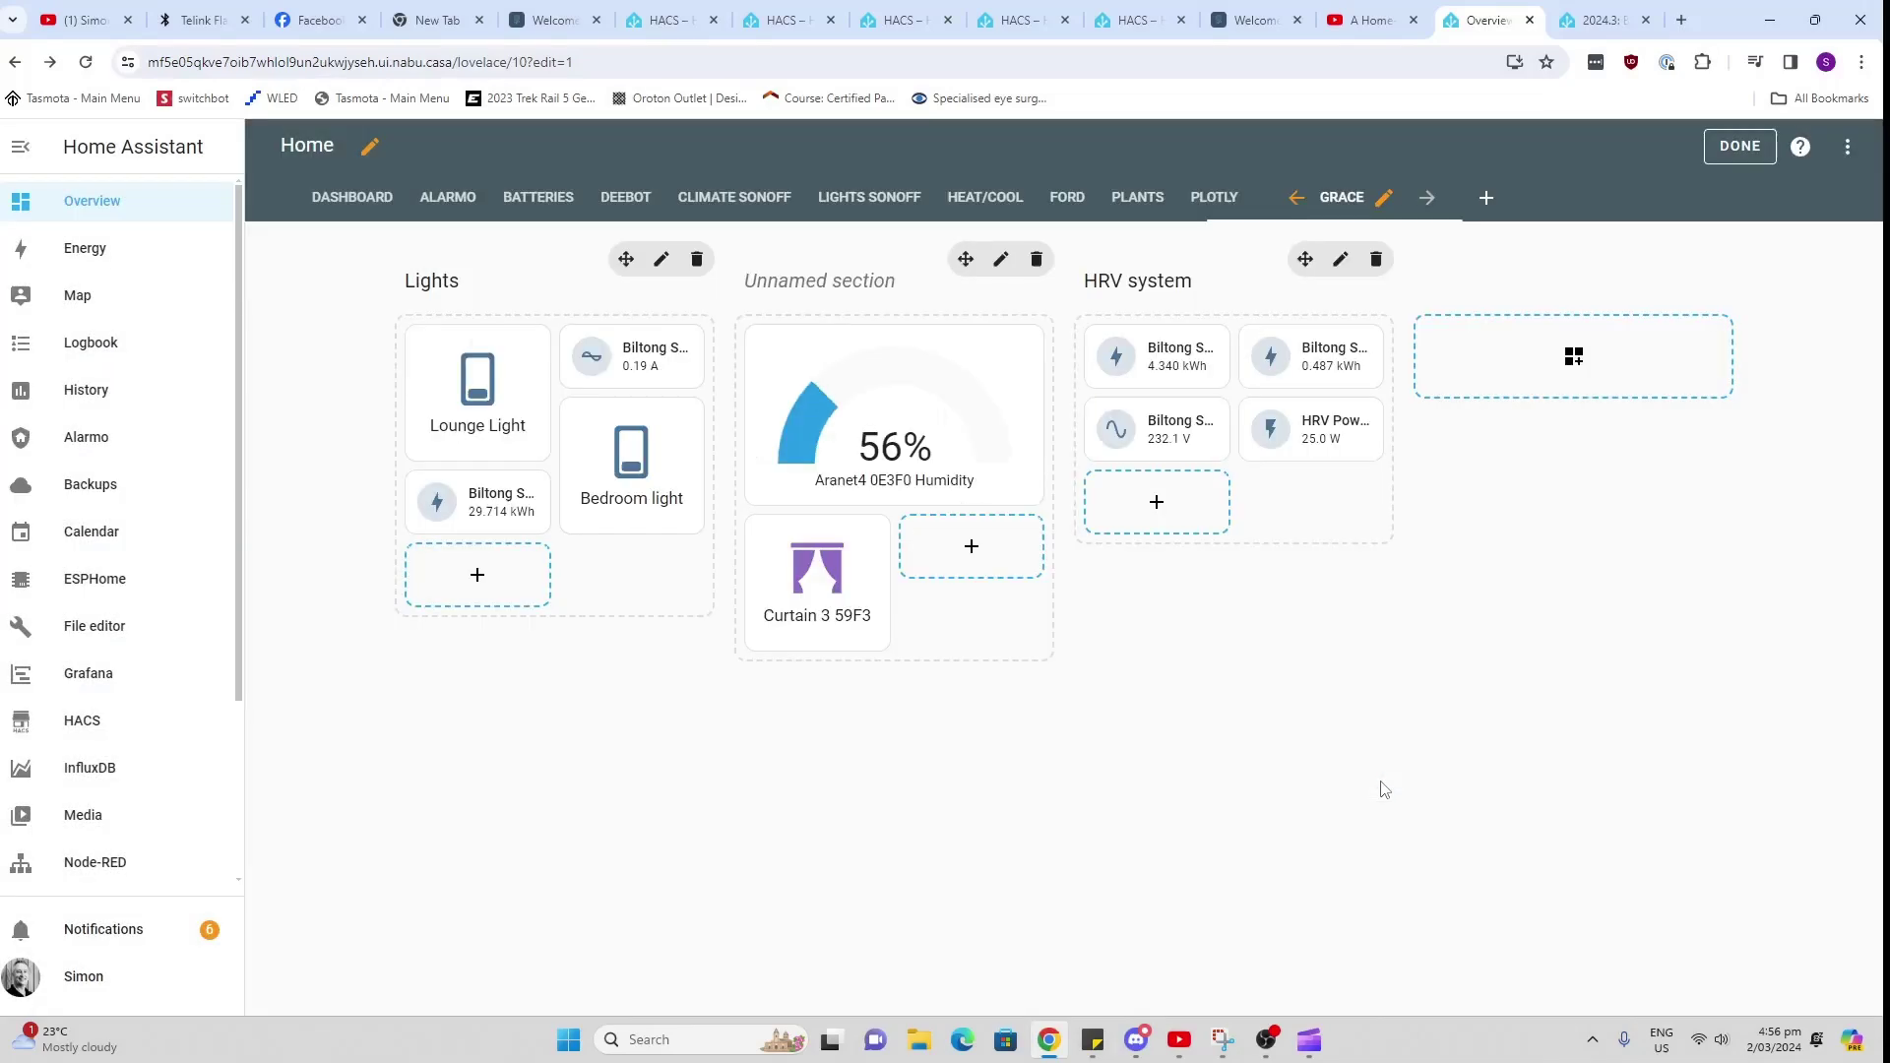
Step: Name the unnamed section Bedroom and move the Curtain 3 59F3 card into HRV system
left_click(1001, 259)
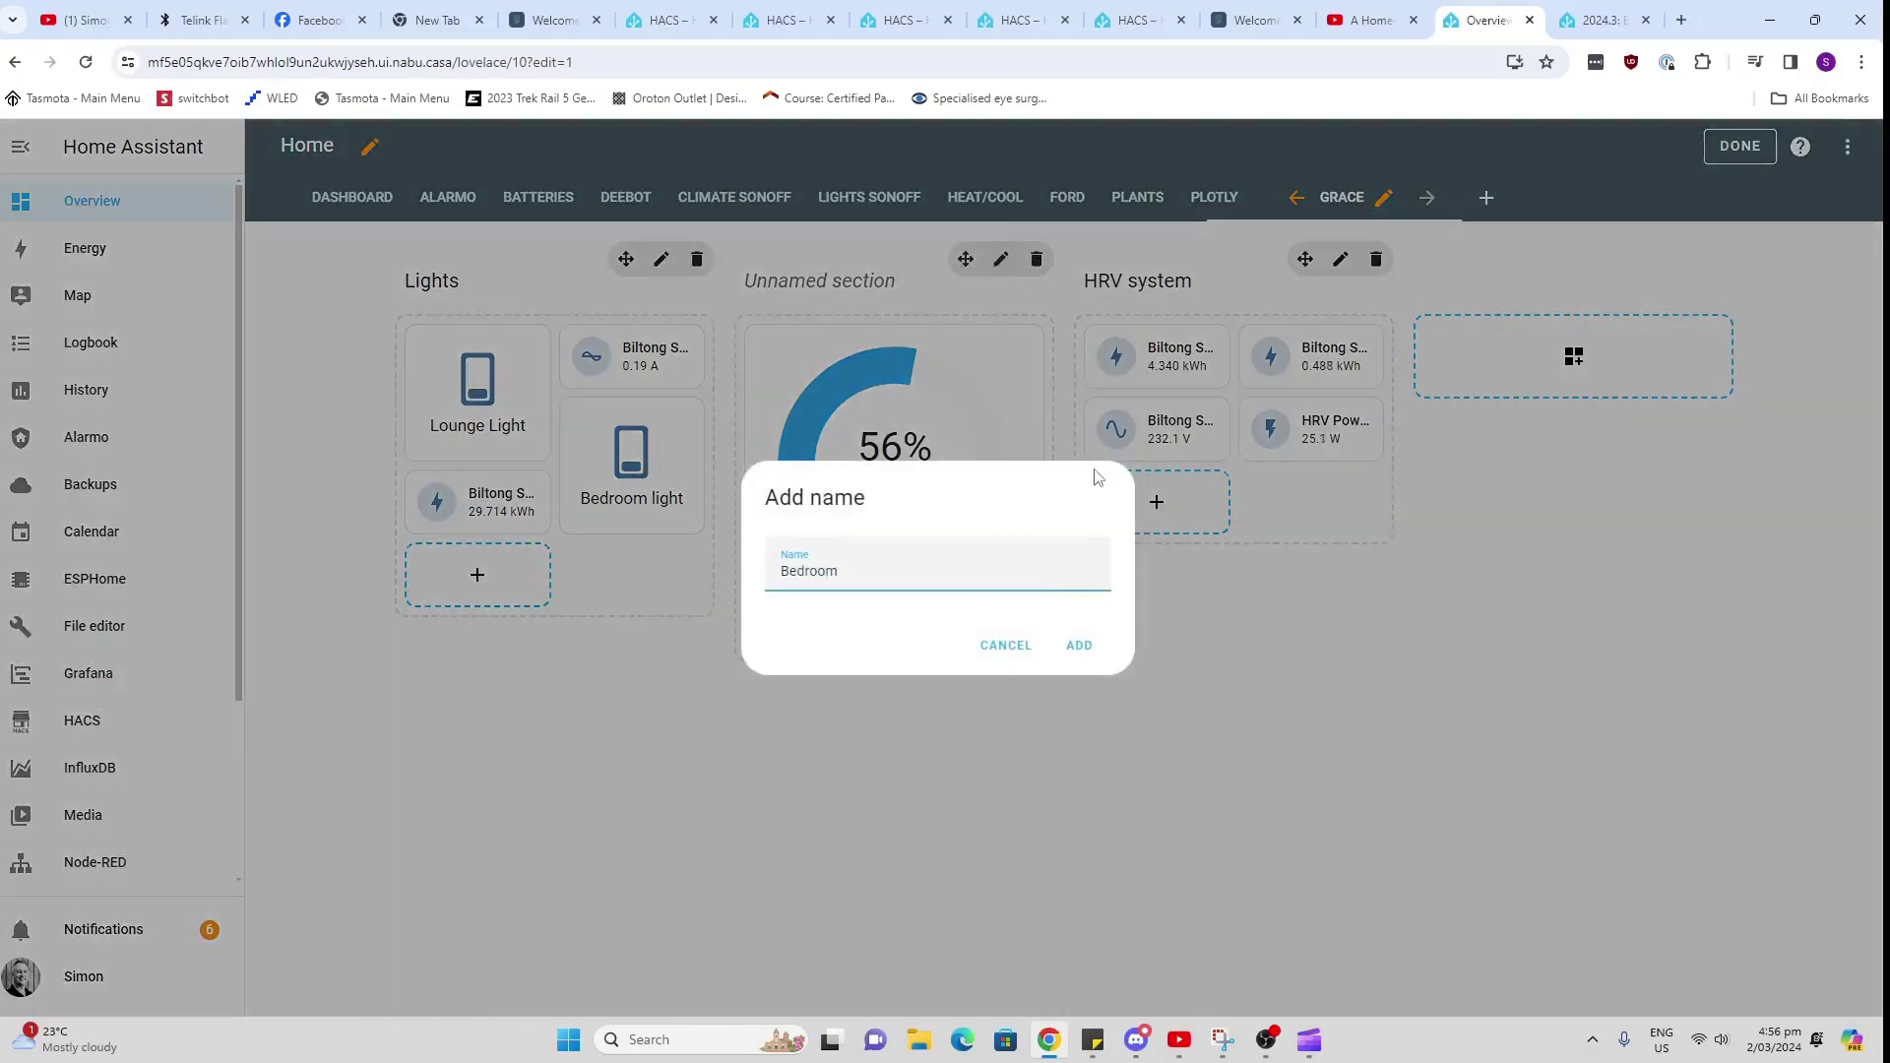
left_click(1080, 645)
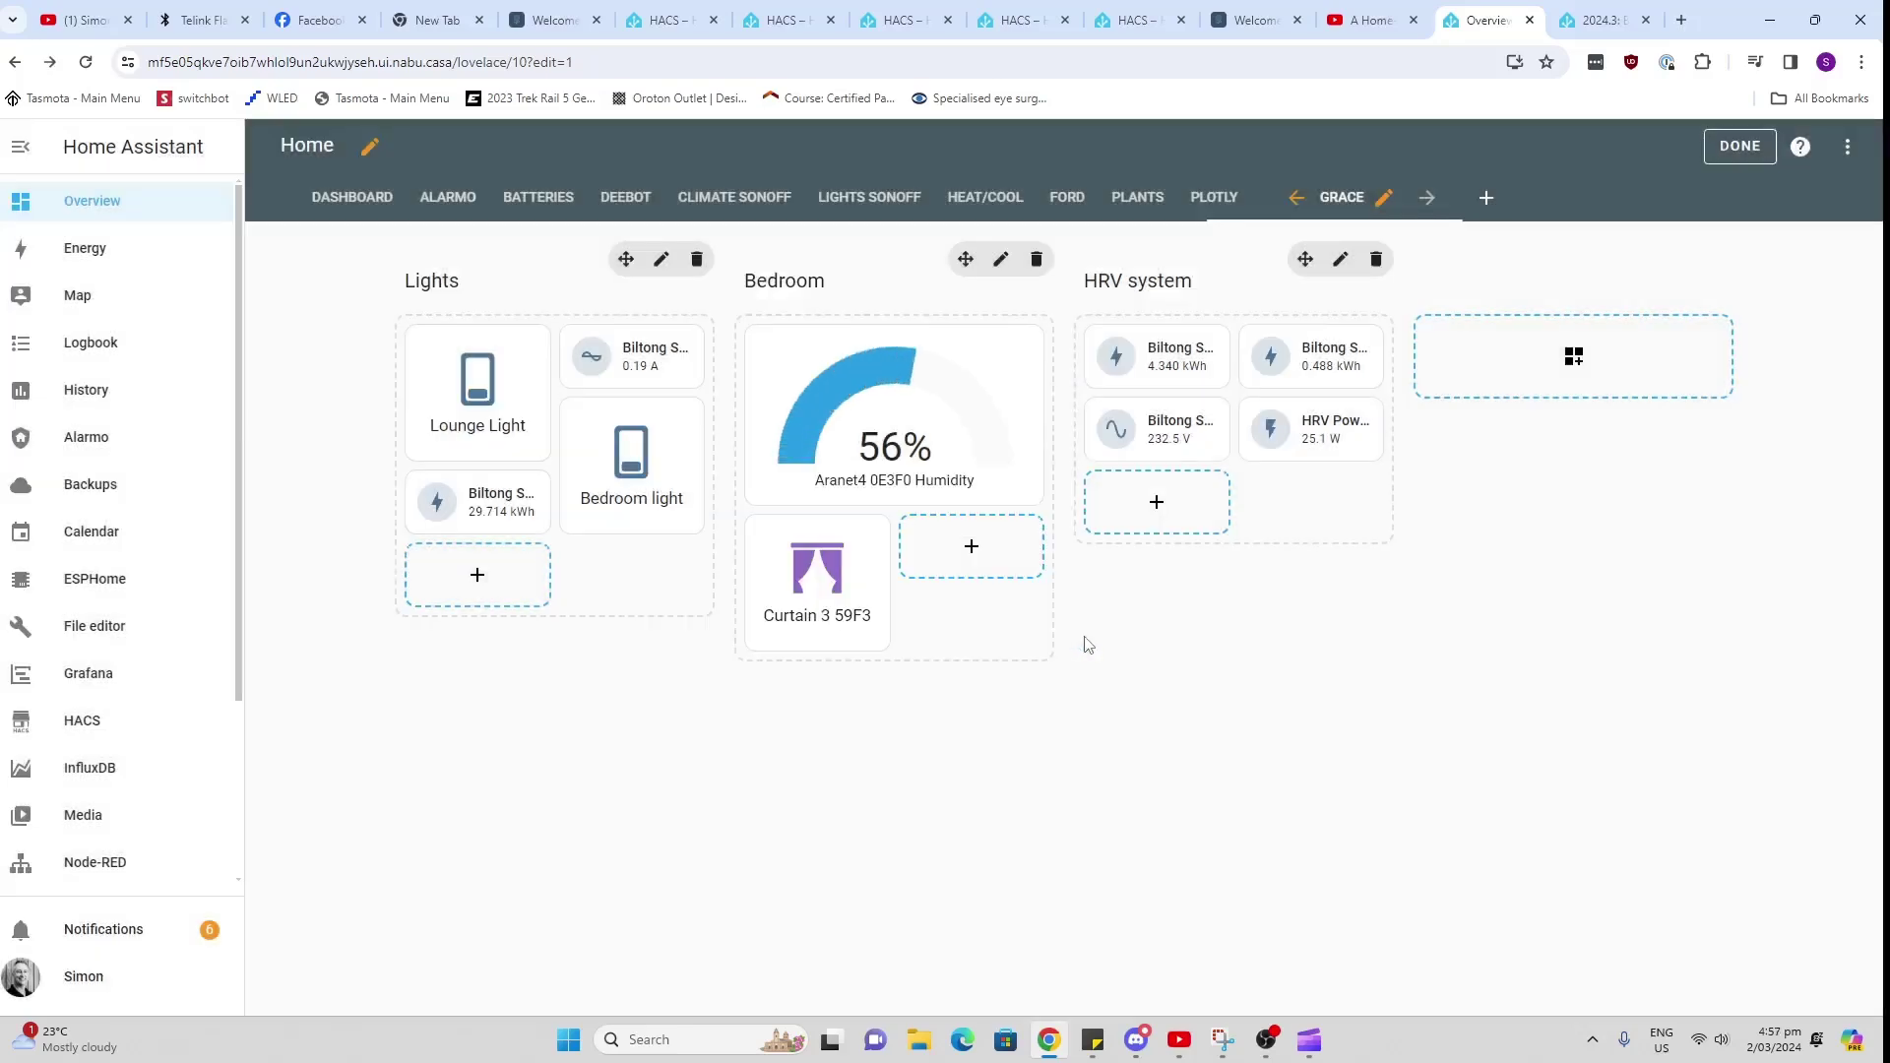
mouse_move(805, 539)
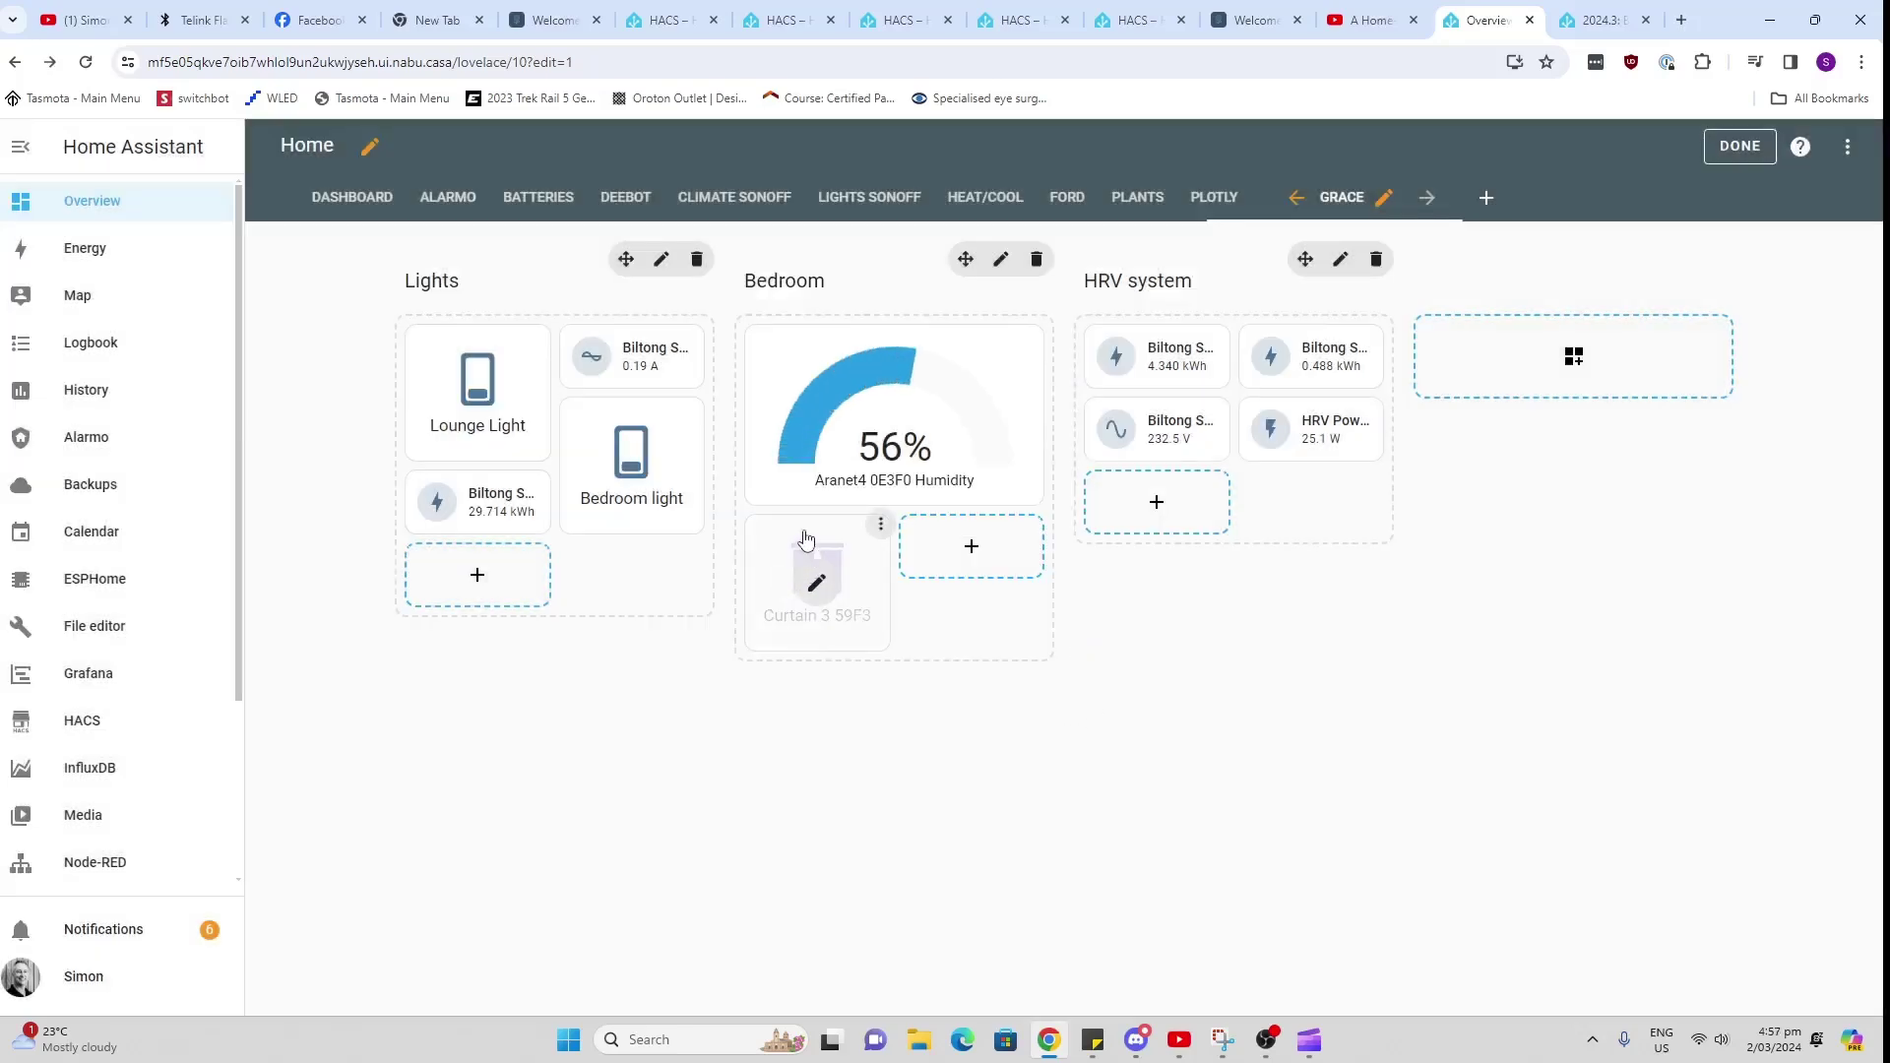
left_click_drag(805, 538, 1154, 487)
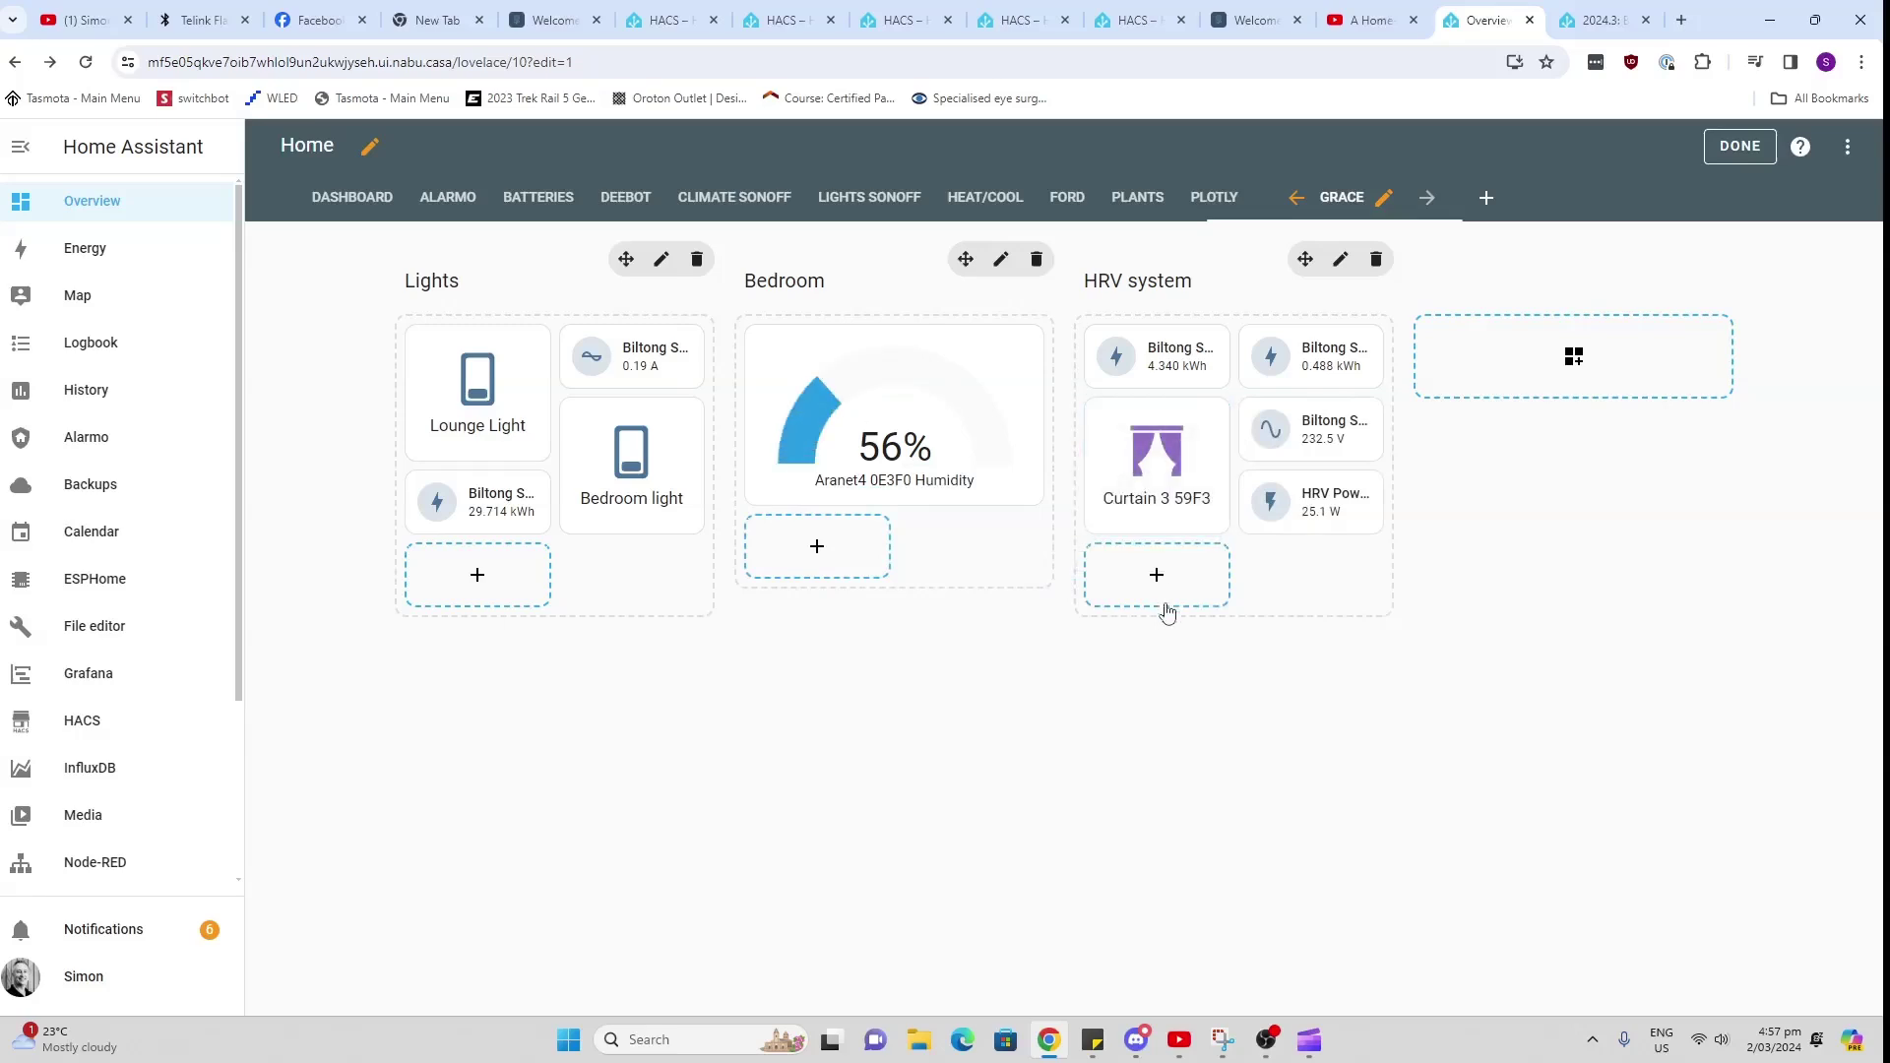
Step: Move the humidity gauge into Lights, finish editing, and open Biltong Switch Current's history
mouse_move(746, 439)
left_click_drag(915, 371, 719, 799)
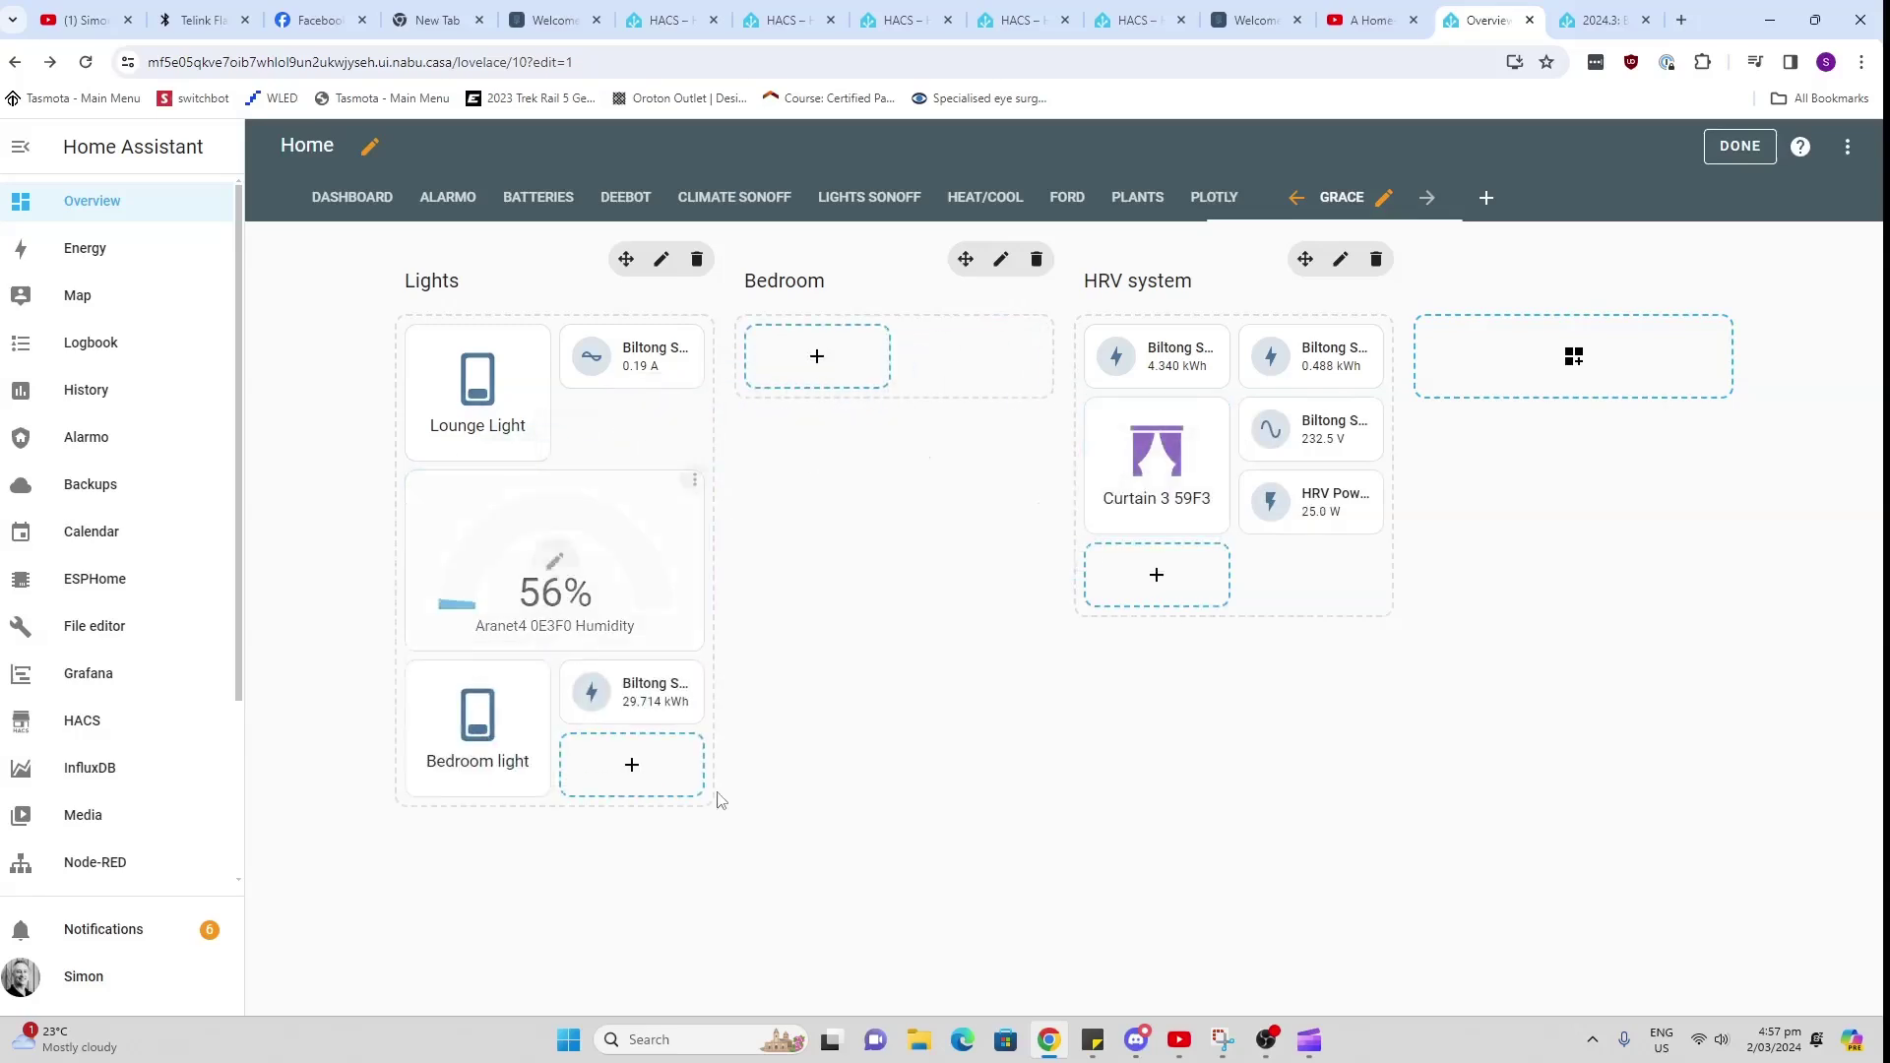
left_click(1733, 151)
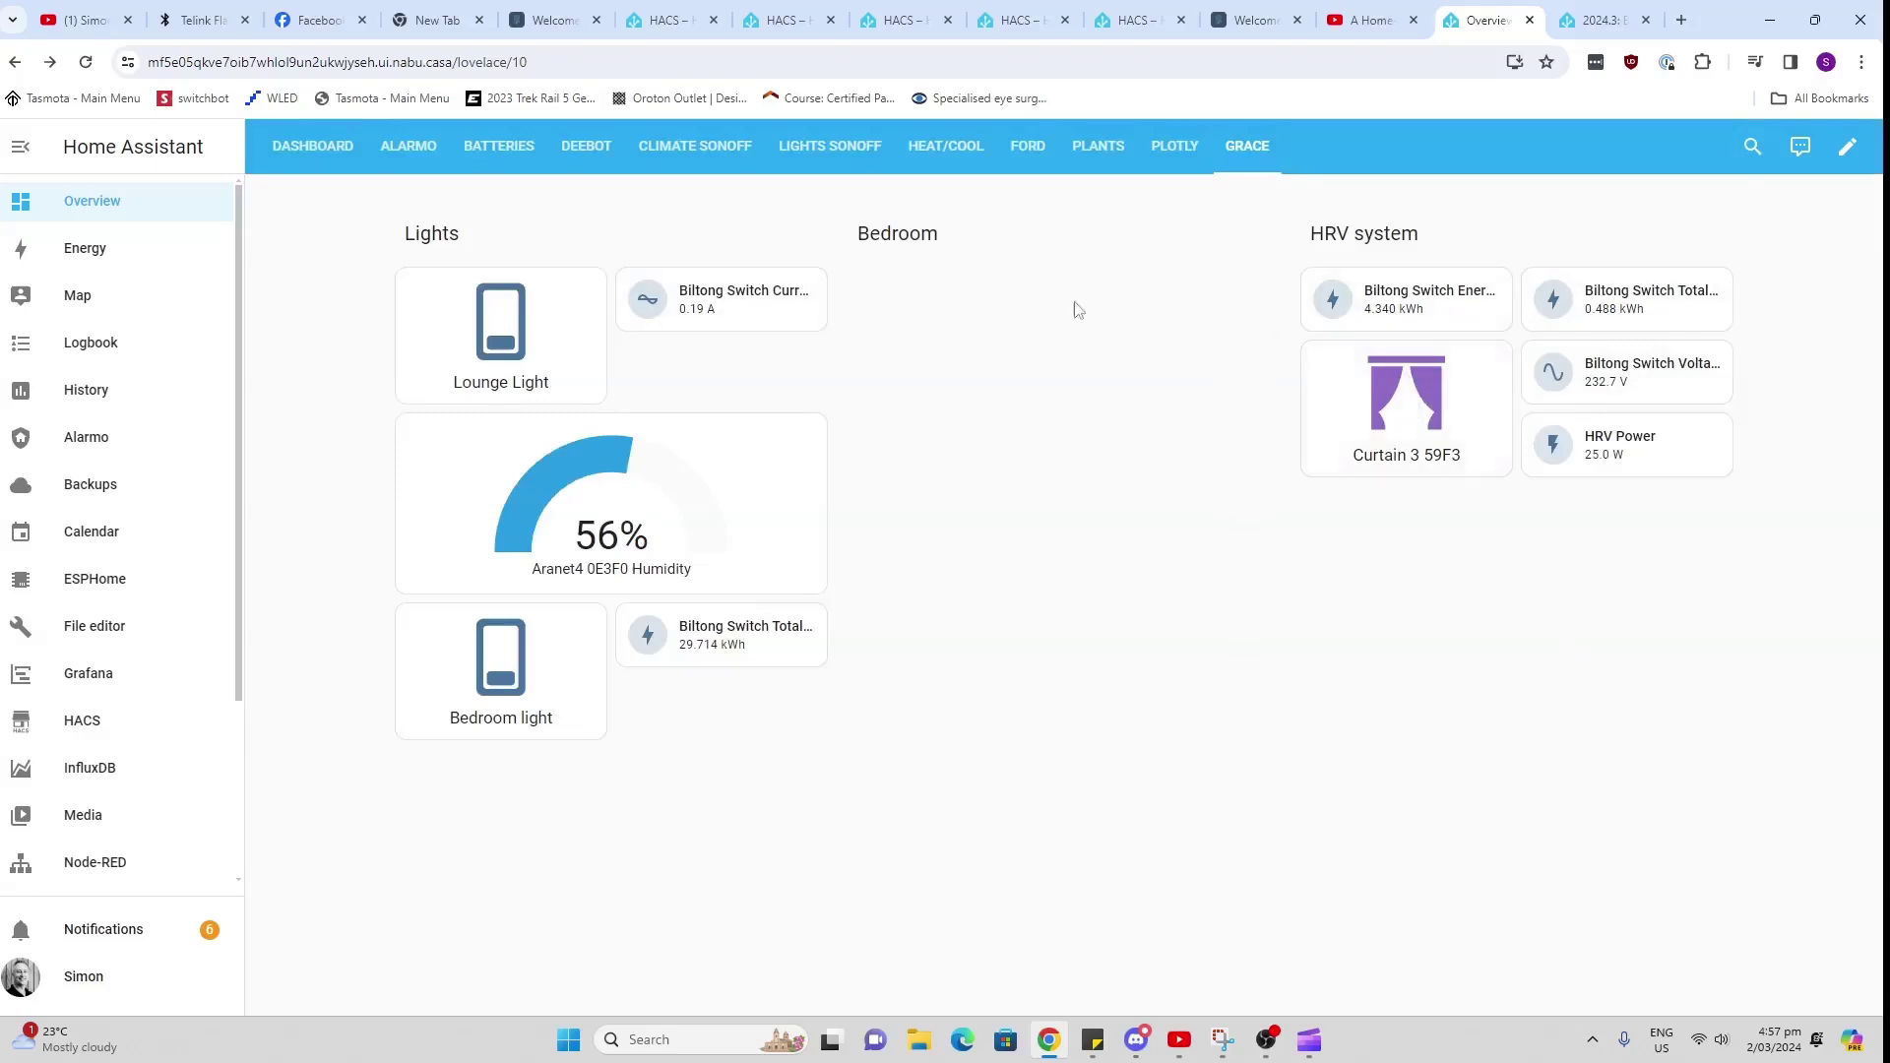
left_click(748, 308)
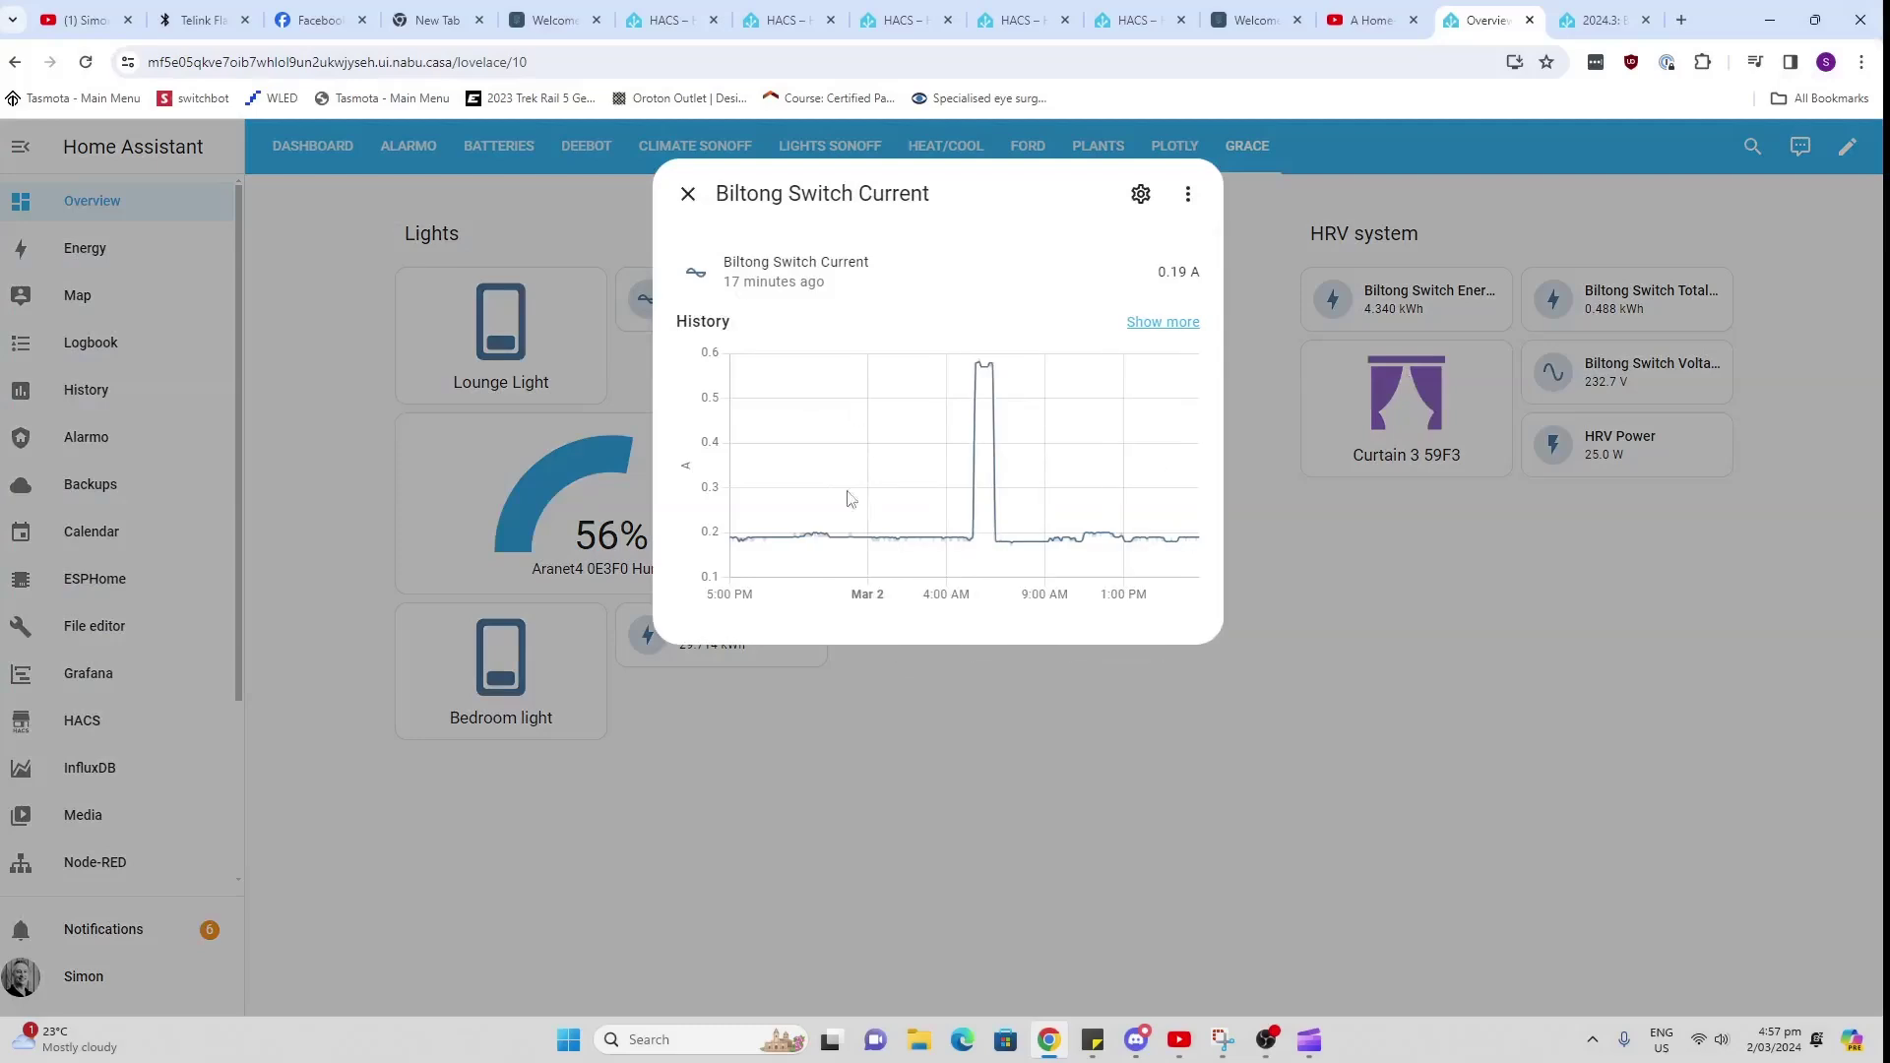
Step: Close the Biltong Switch Current details and switch the Lounge Light on, then off
left_click(689, 194)
left_click(500, 337)
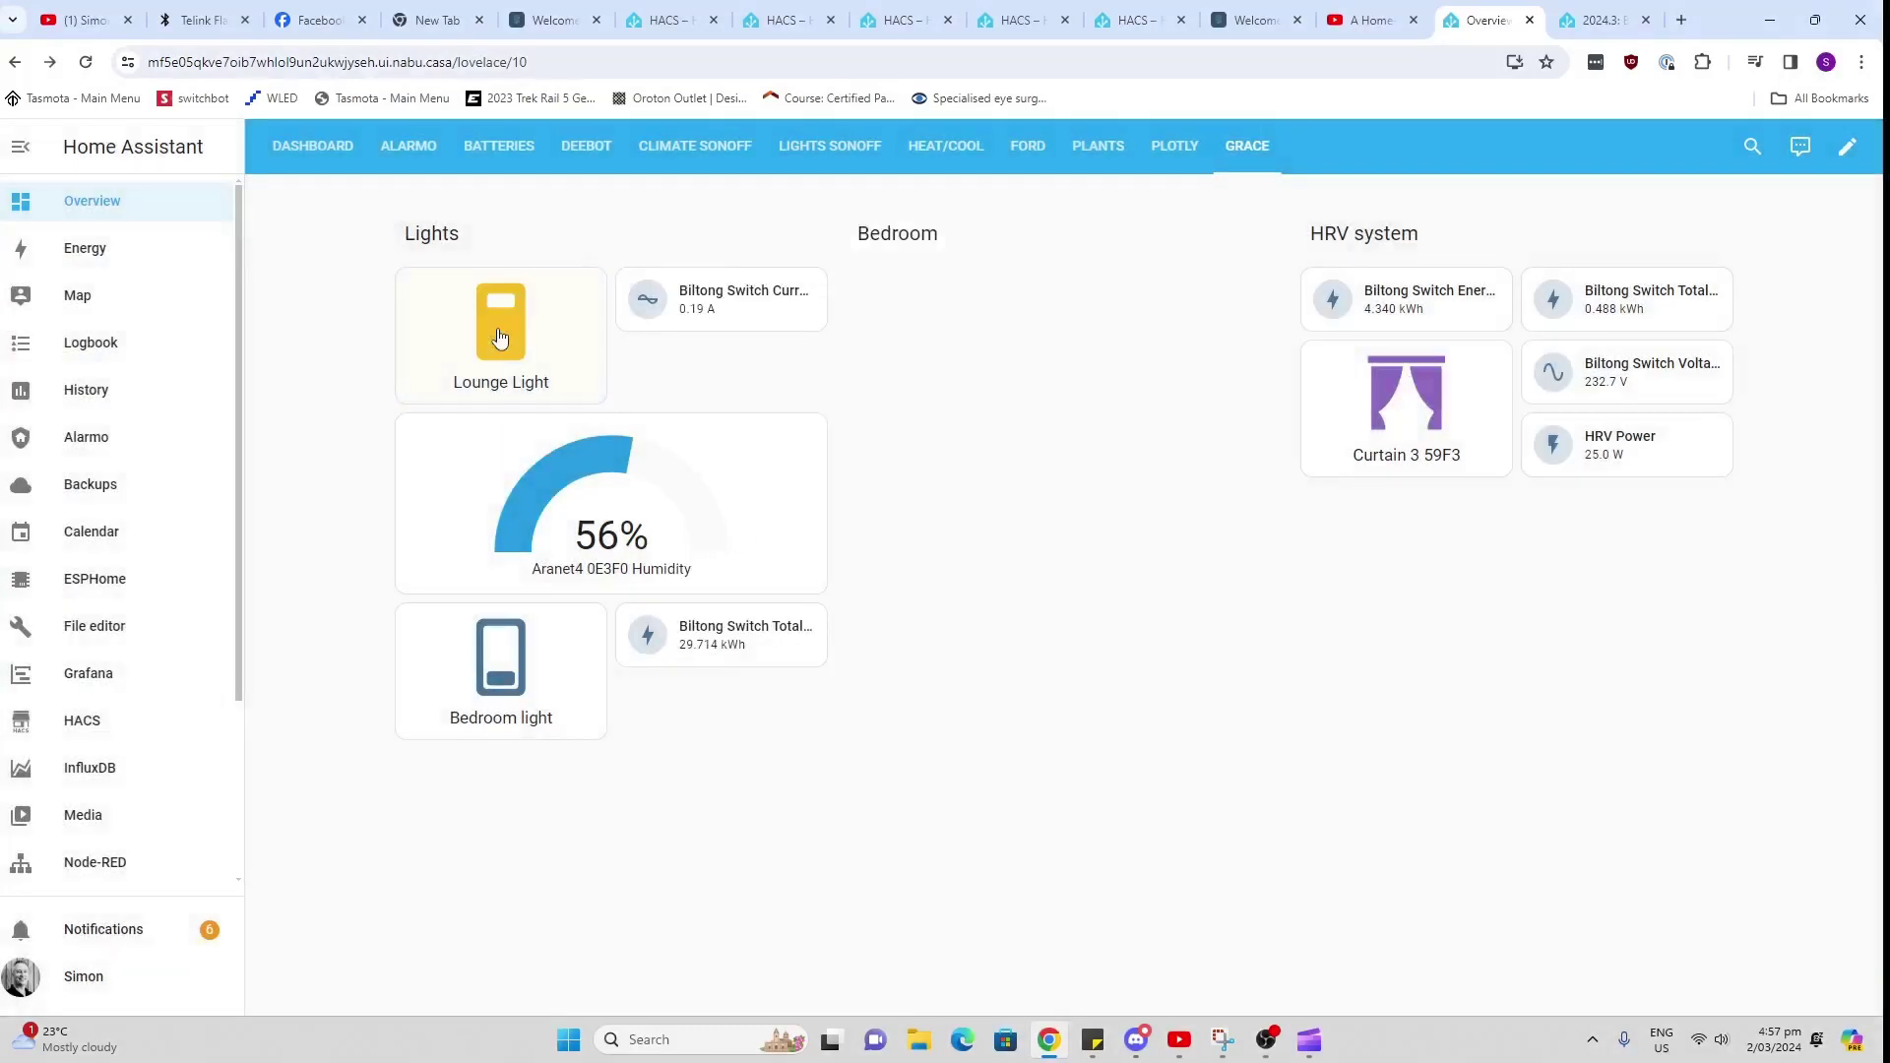
left_click(500, 338)
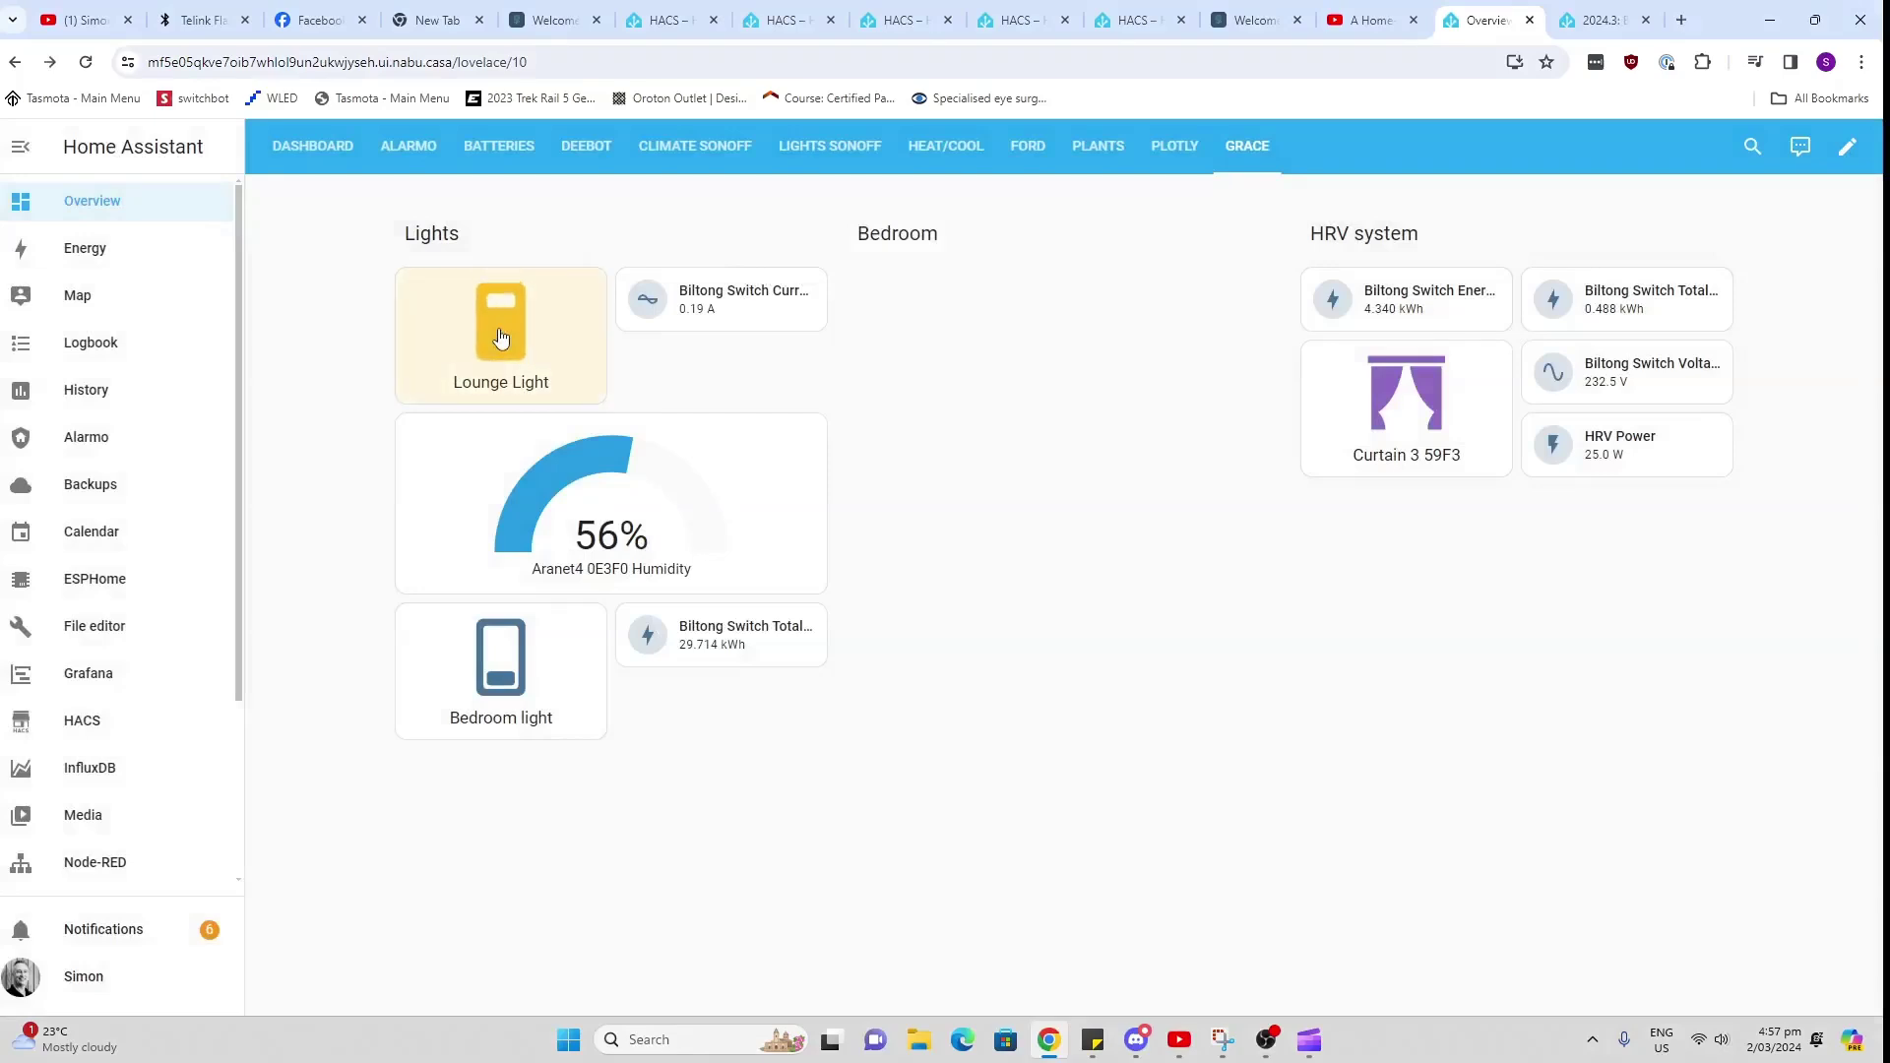
Step: Put the Grace dashboard back into edit mode
left_click(1847, 150)
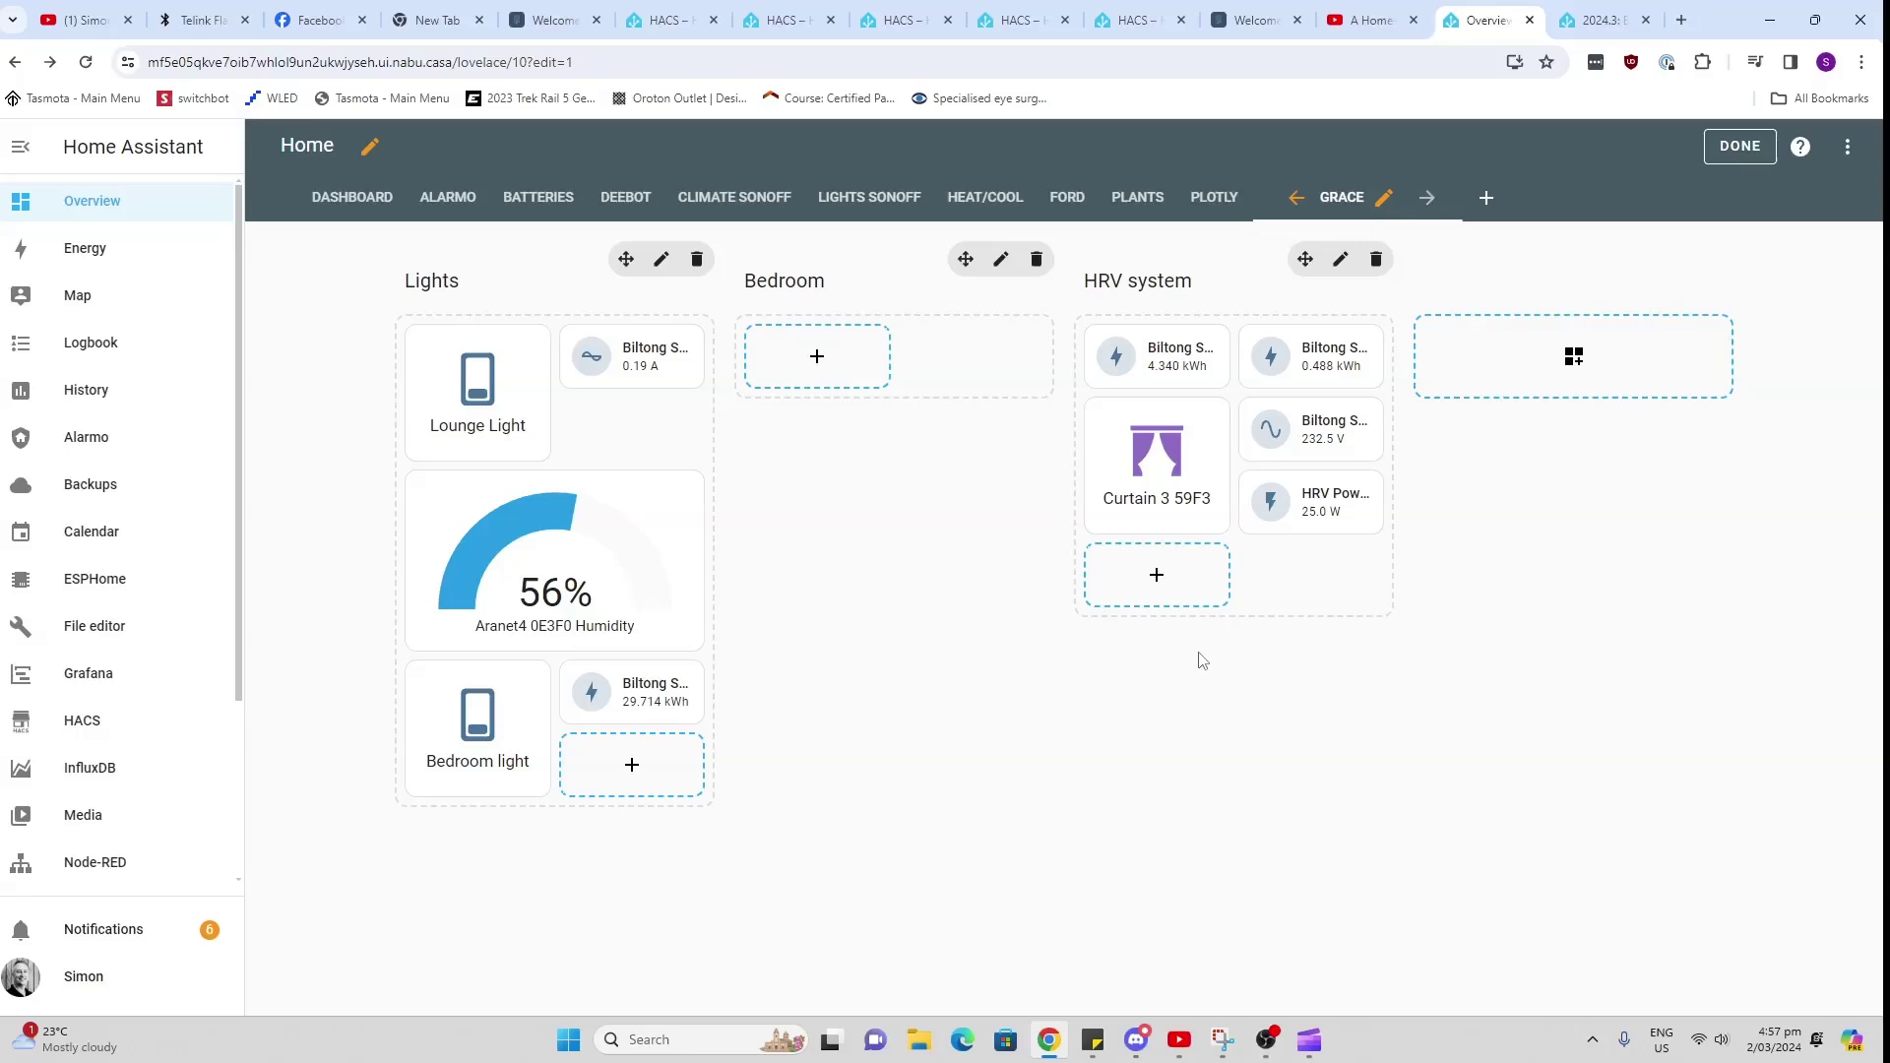
mouse_move(1176, 473)
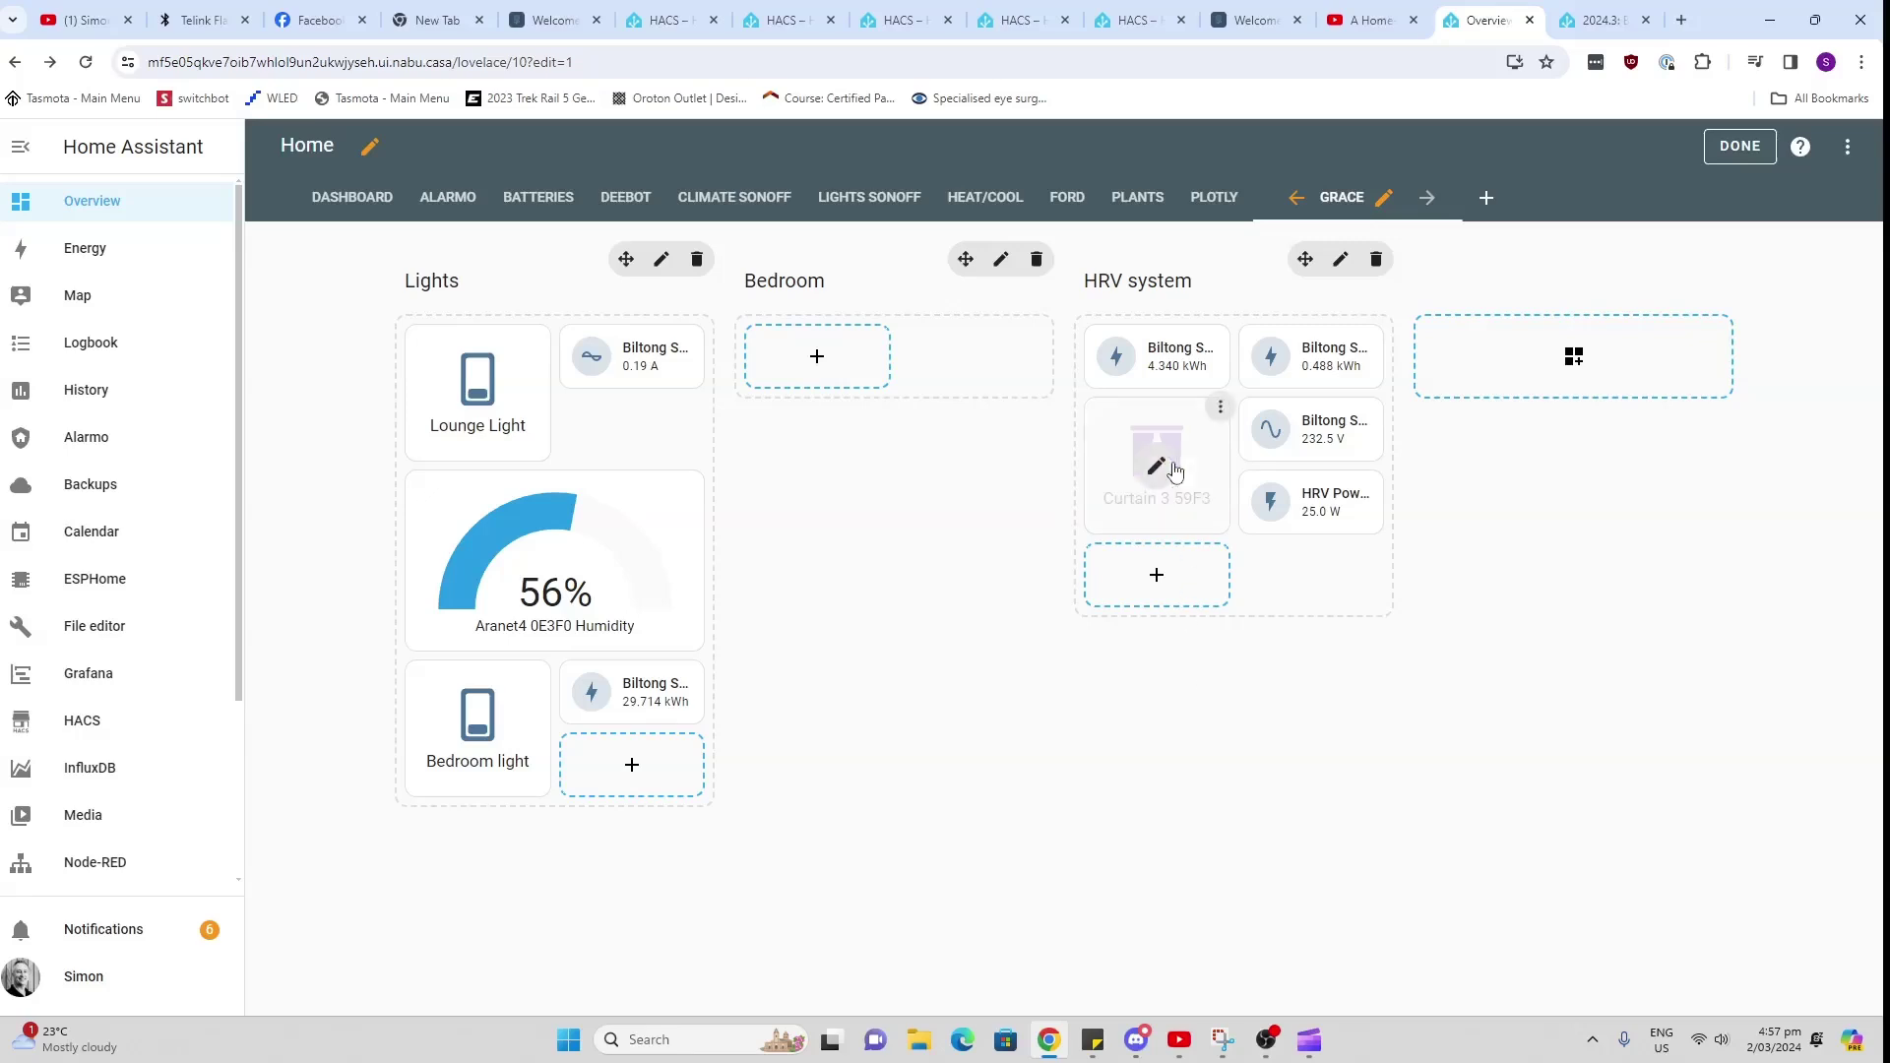
mouse_move(621, 591)
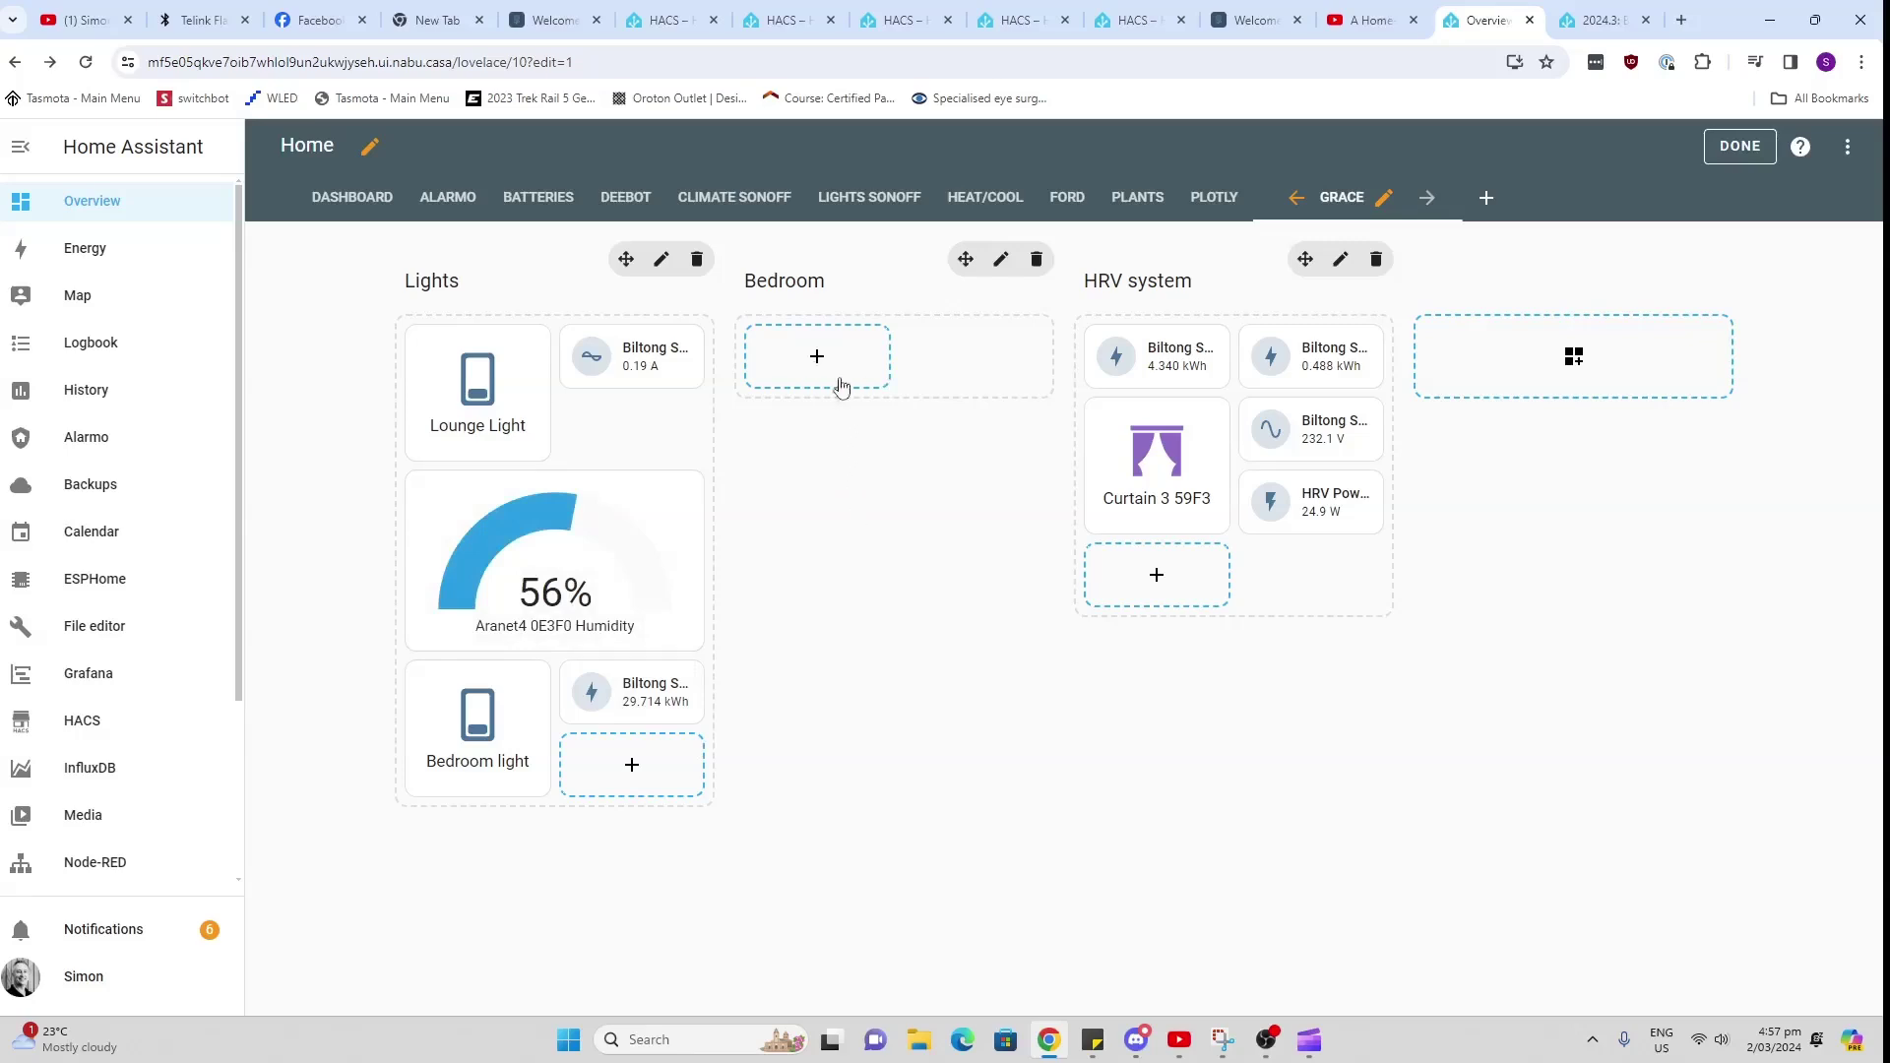
Step: Add a Map card via Bedroom, drag it under the curtain card in HRV system, and exit editing
left_click(818, 367)
scroll(825, 579, "down", 2)
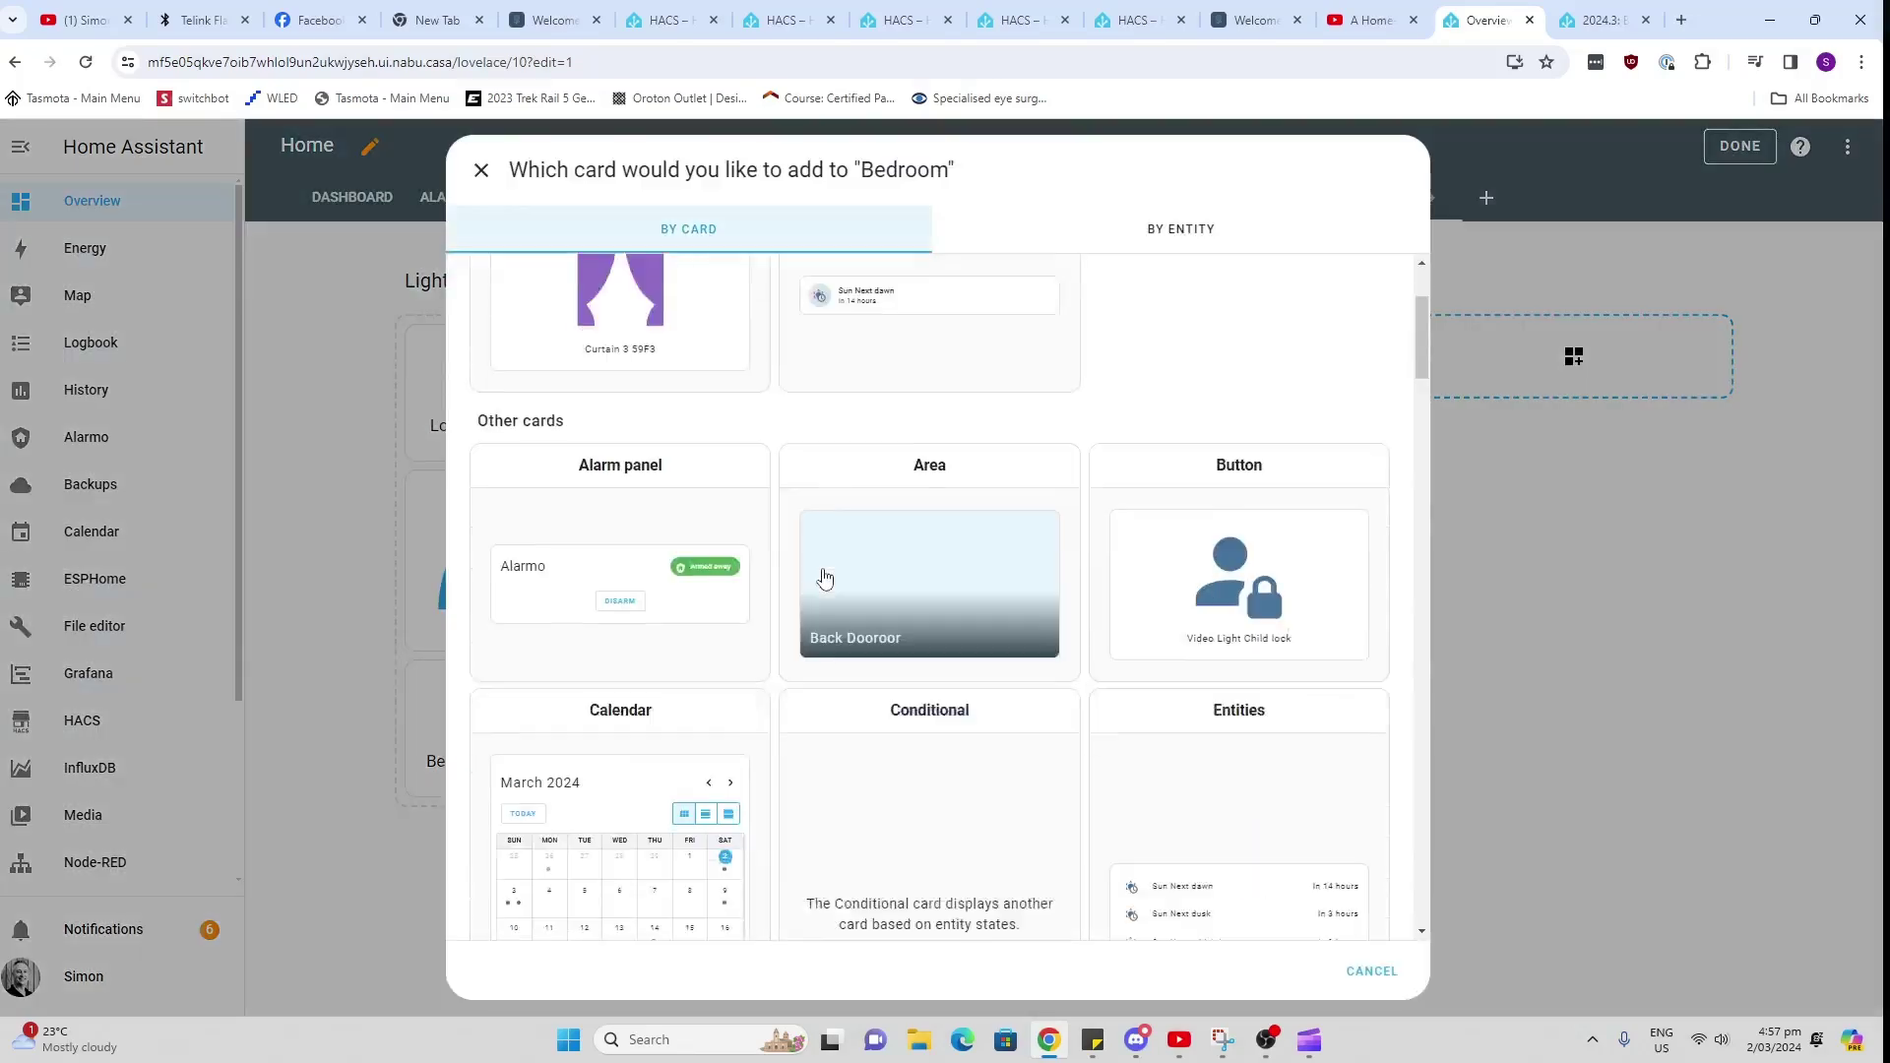
scroll(825, 579, "down", 12)
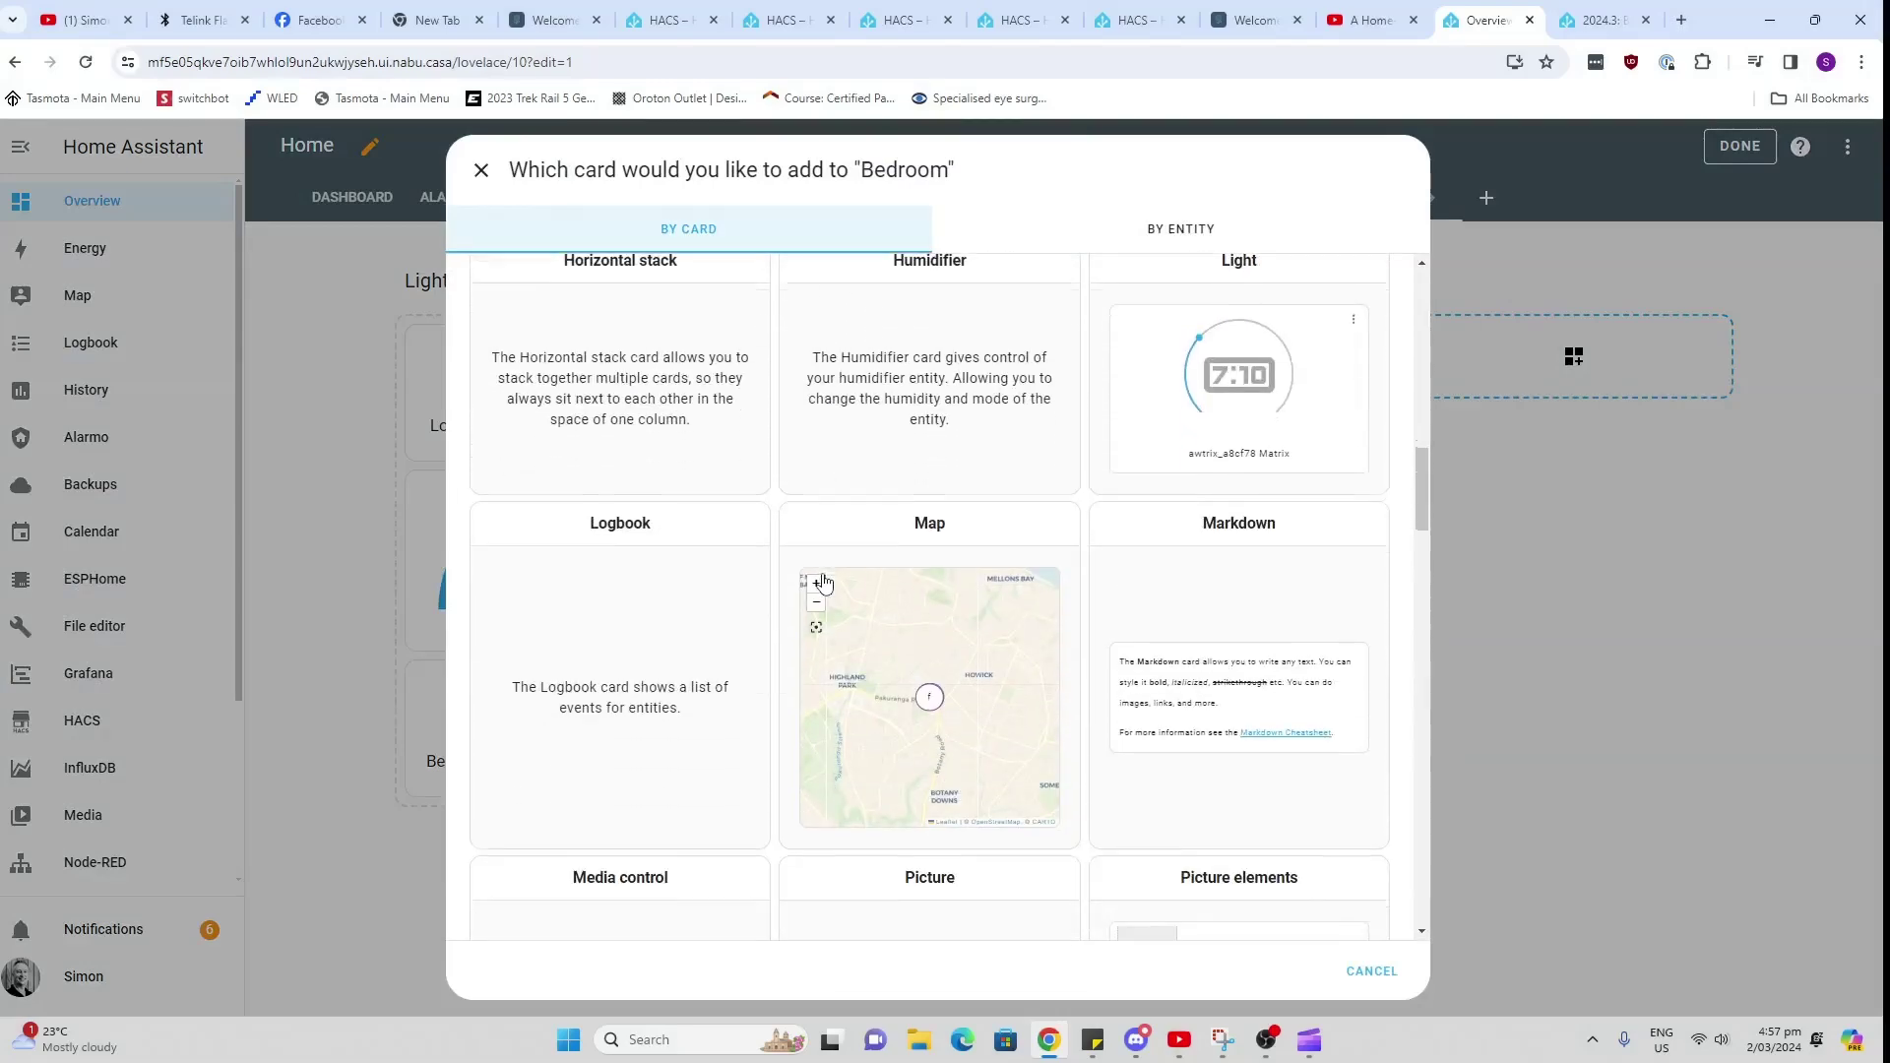
left_click(1022, 732)
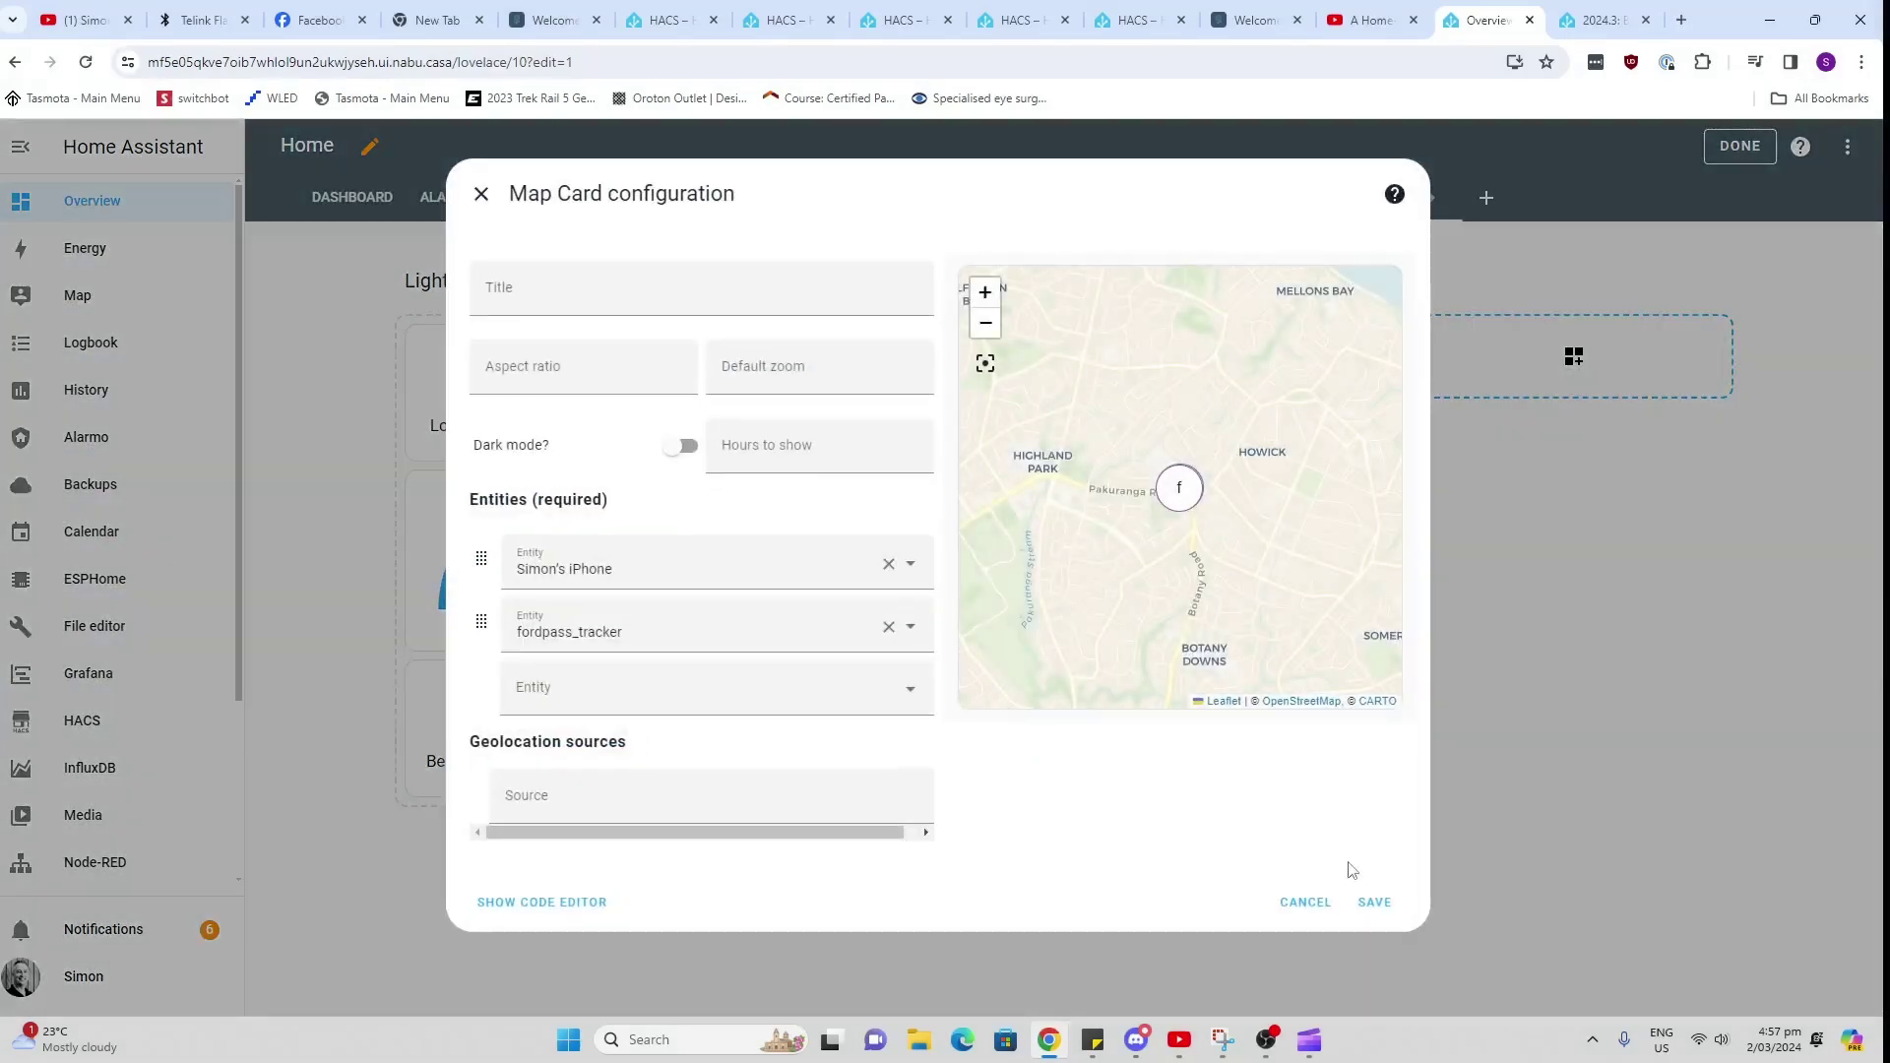
left_click(1375, 904)
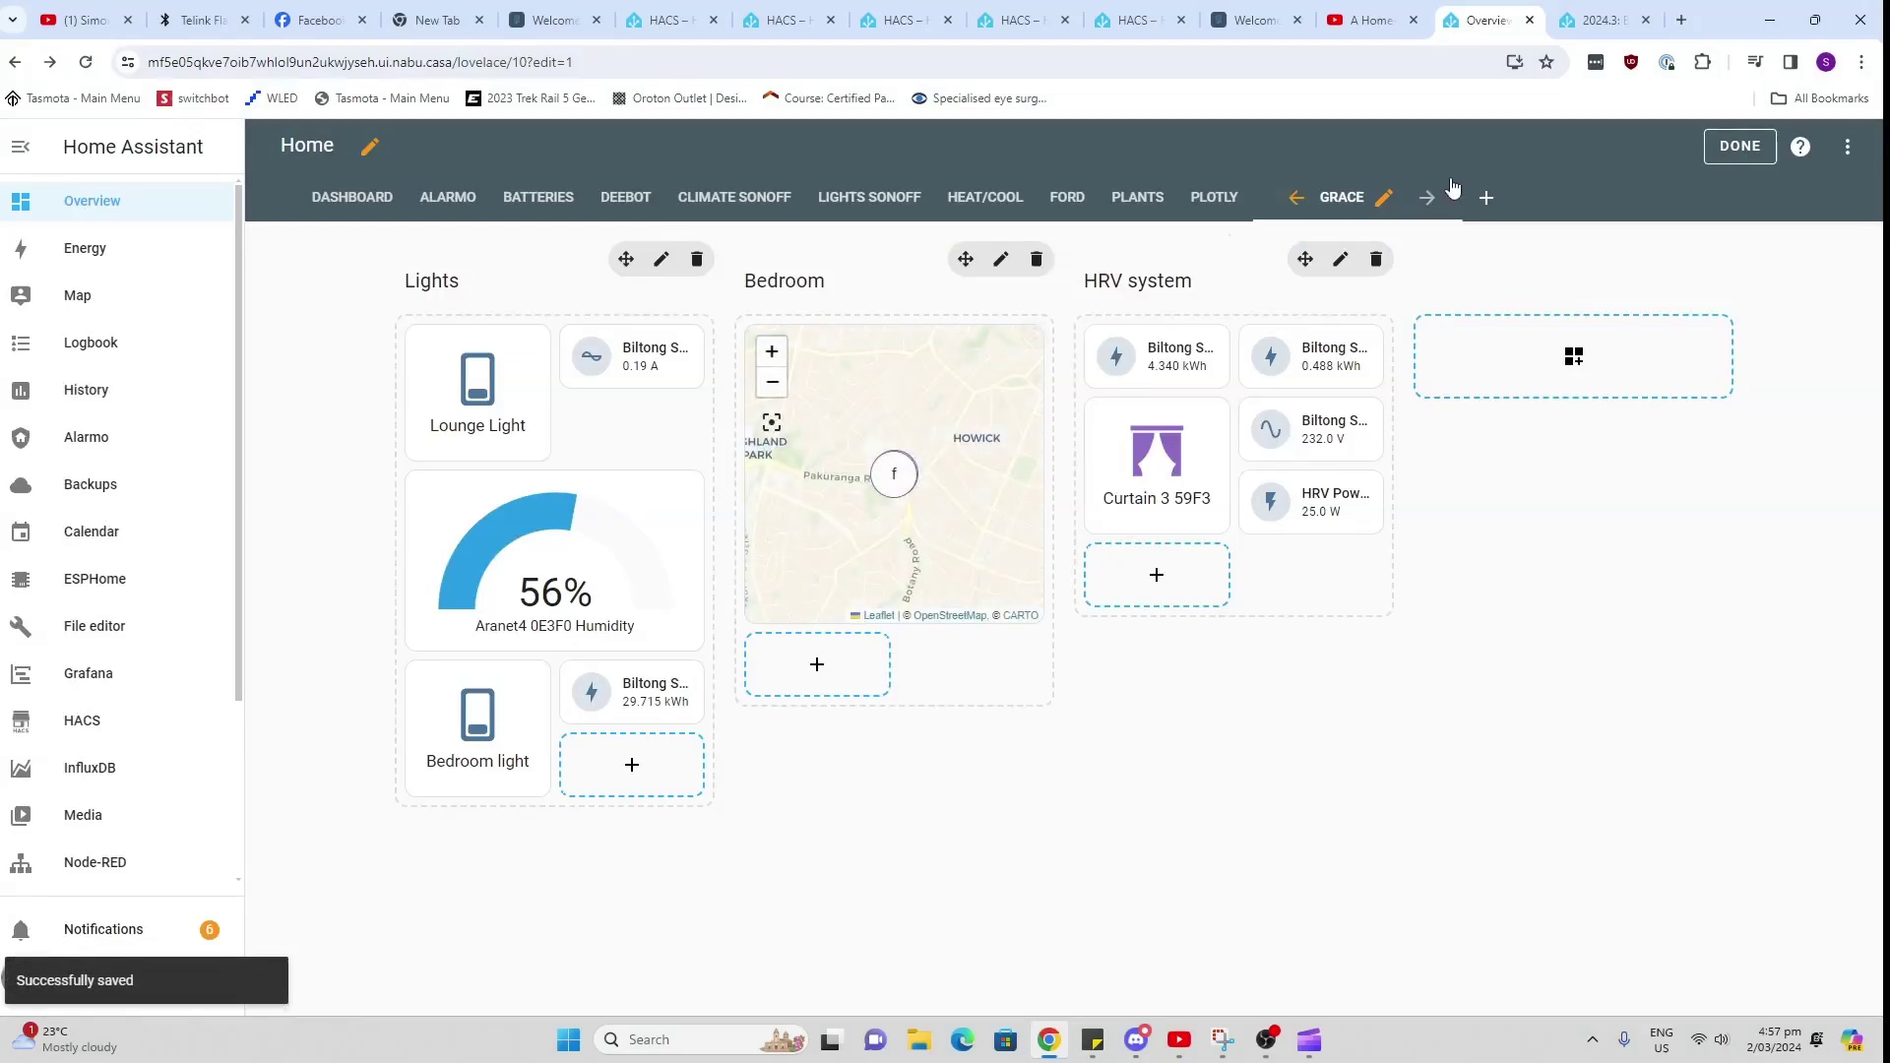
left_click_drag(1021, 561, 1329, 591)
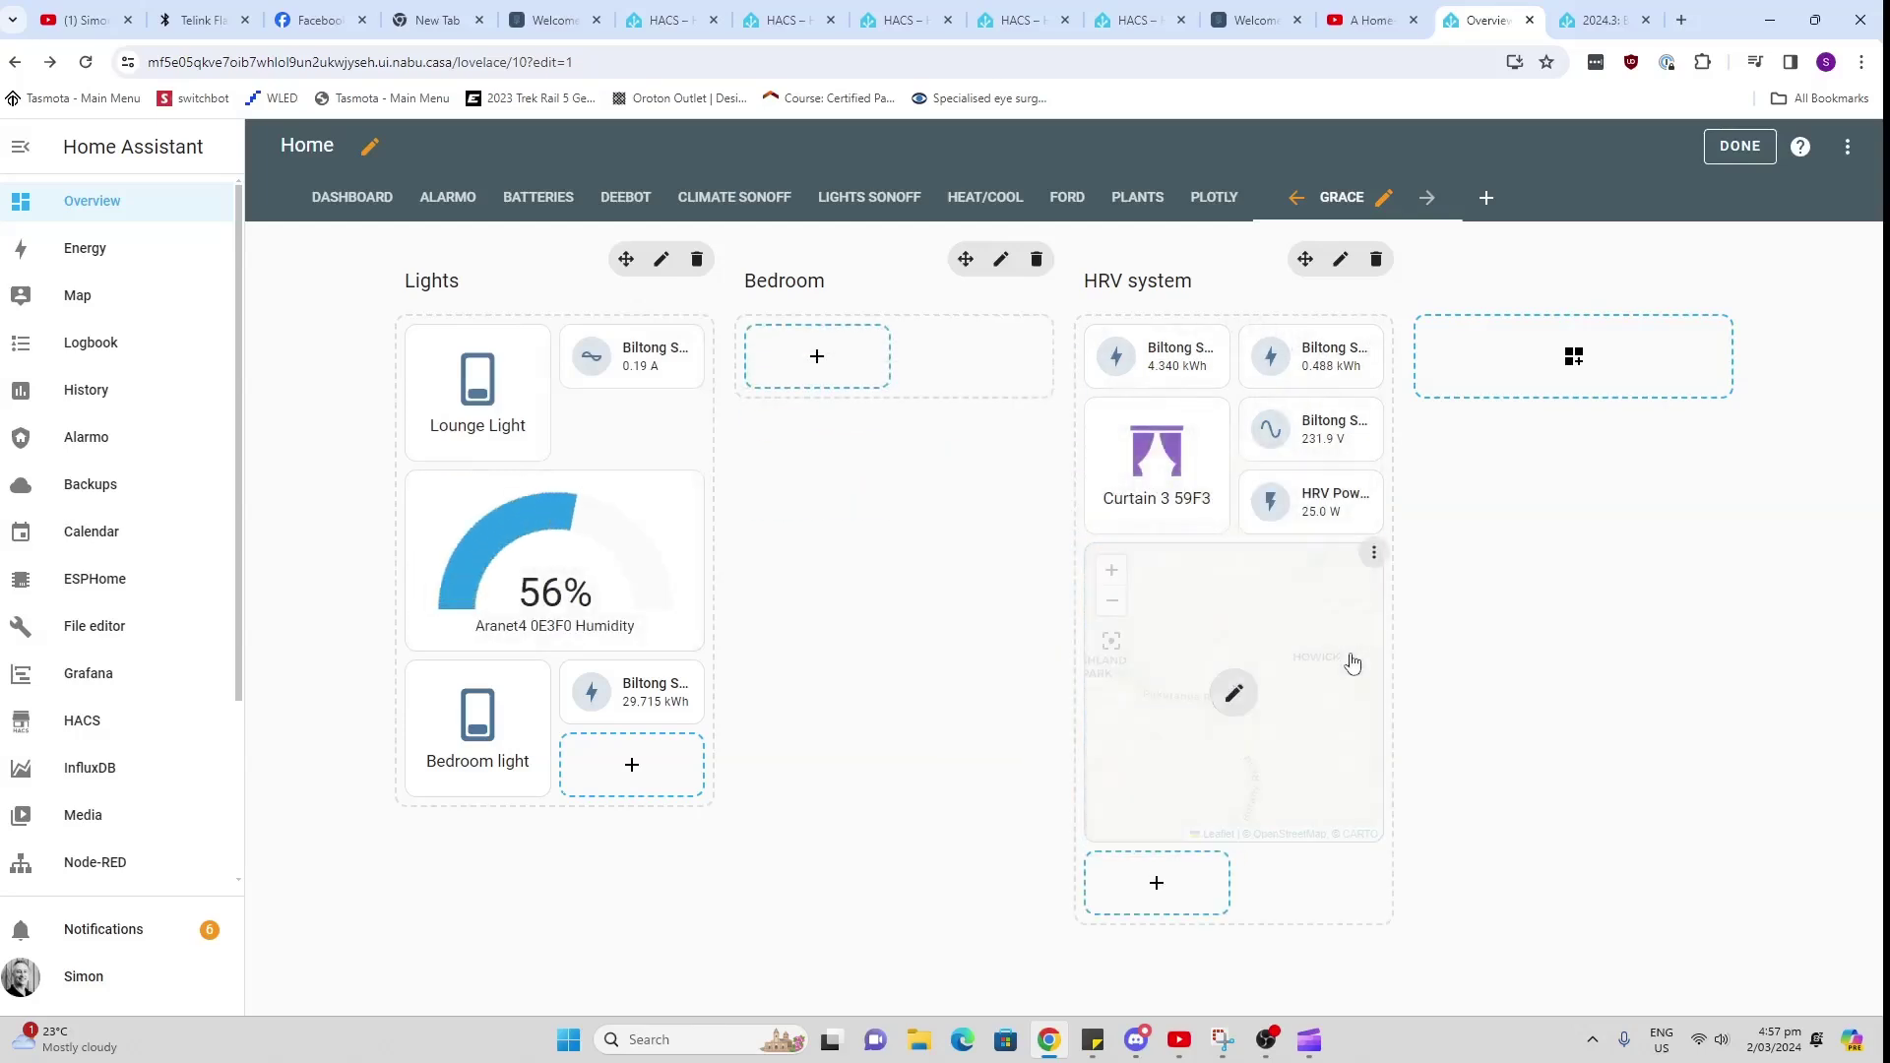
left_click(1740, 146)
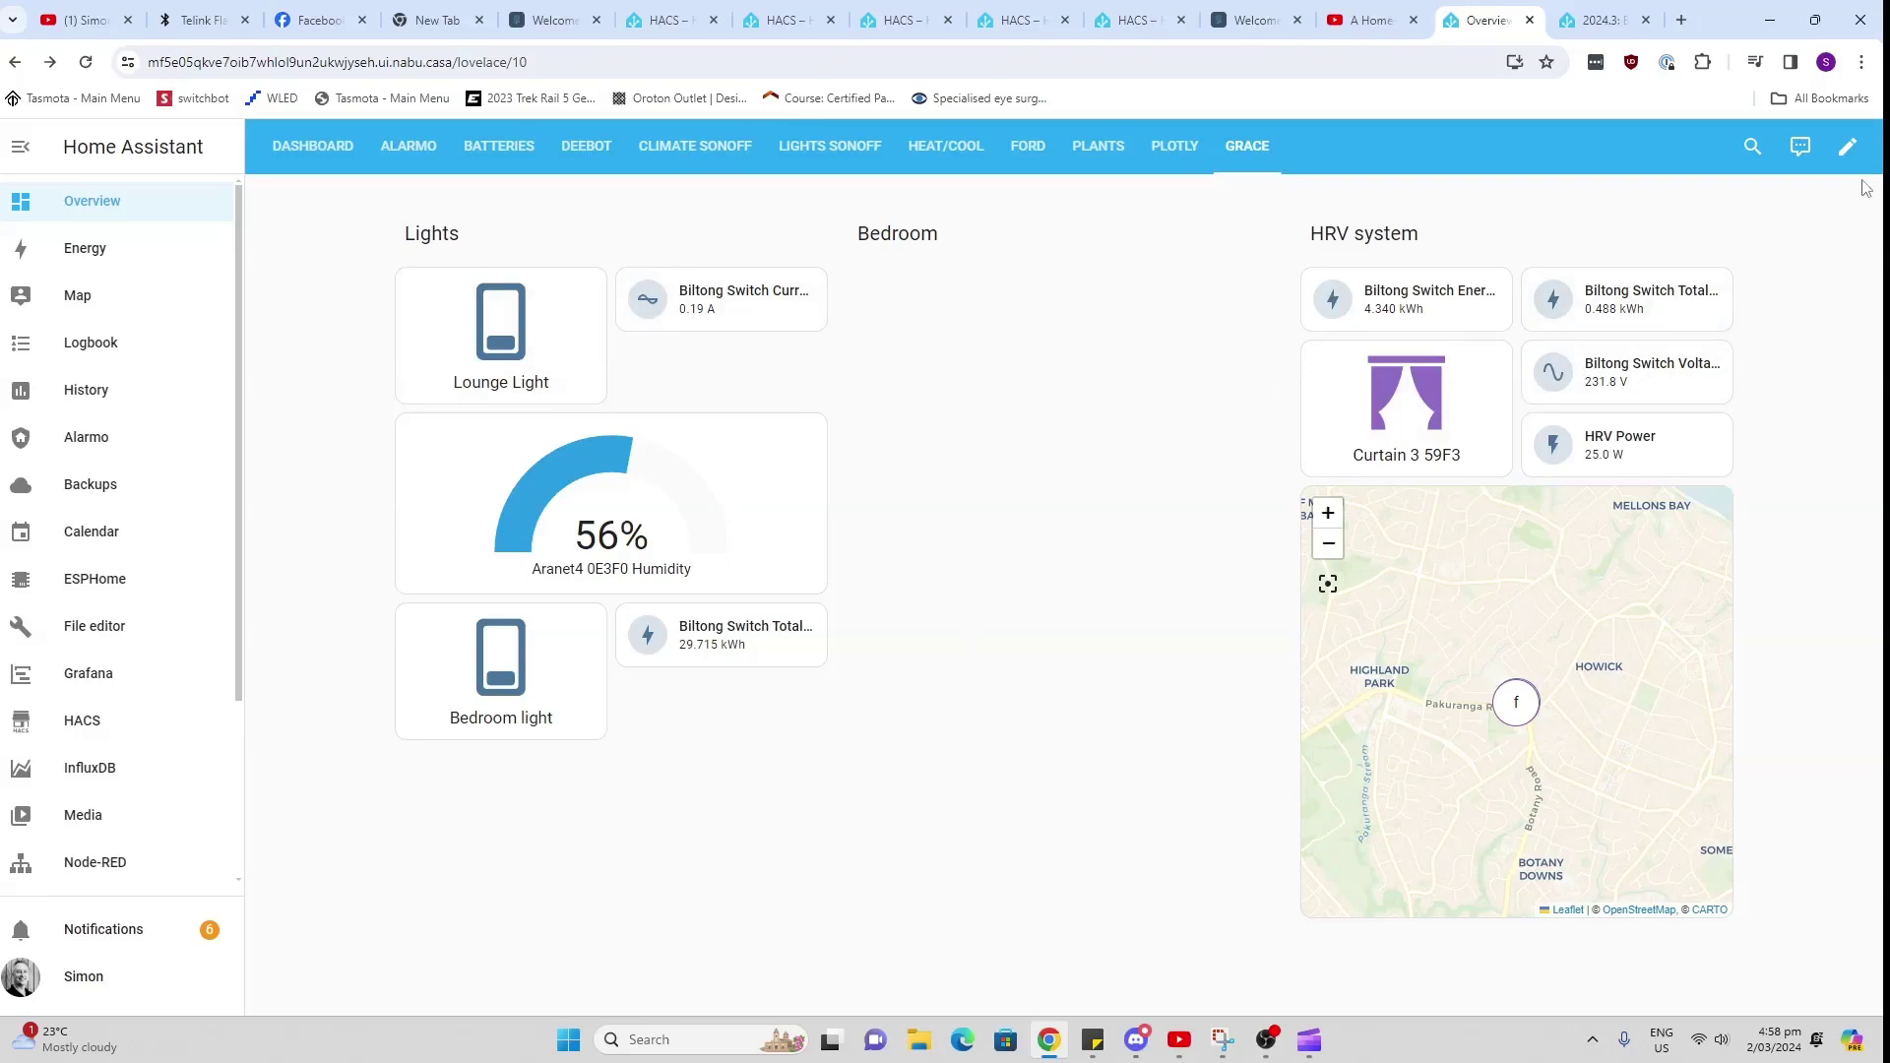
Step: Re-enter edit mode and add a Light card for the awtrix_a8cf78 Matrix to Bedroom
left_click(1846, 148)
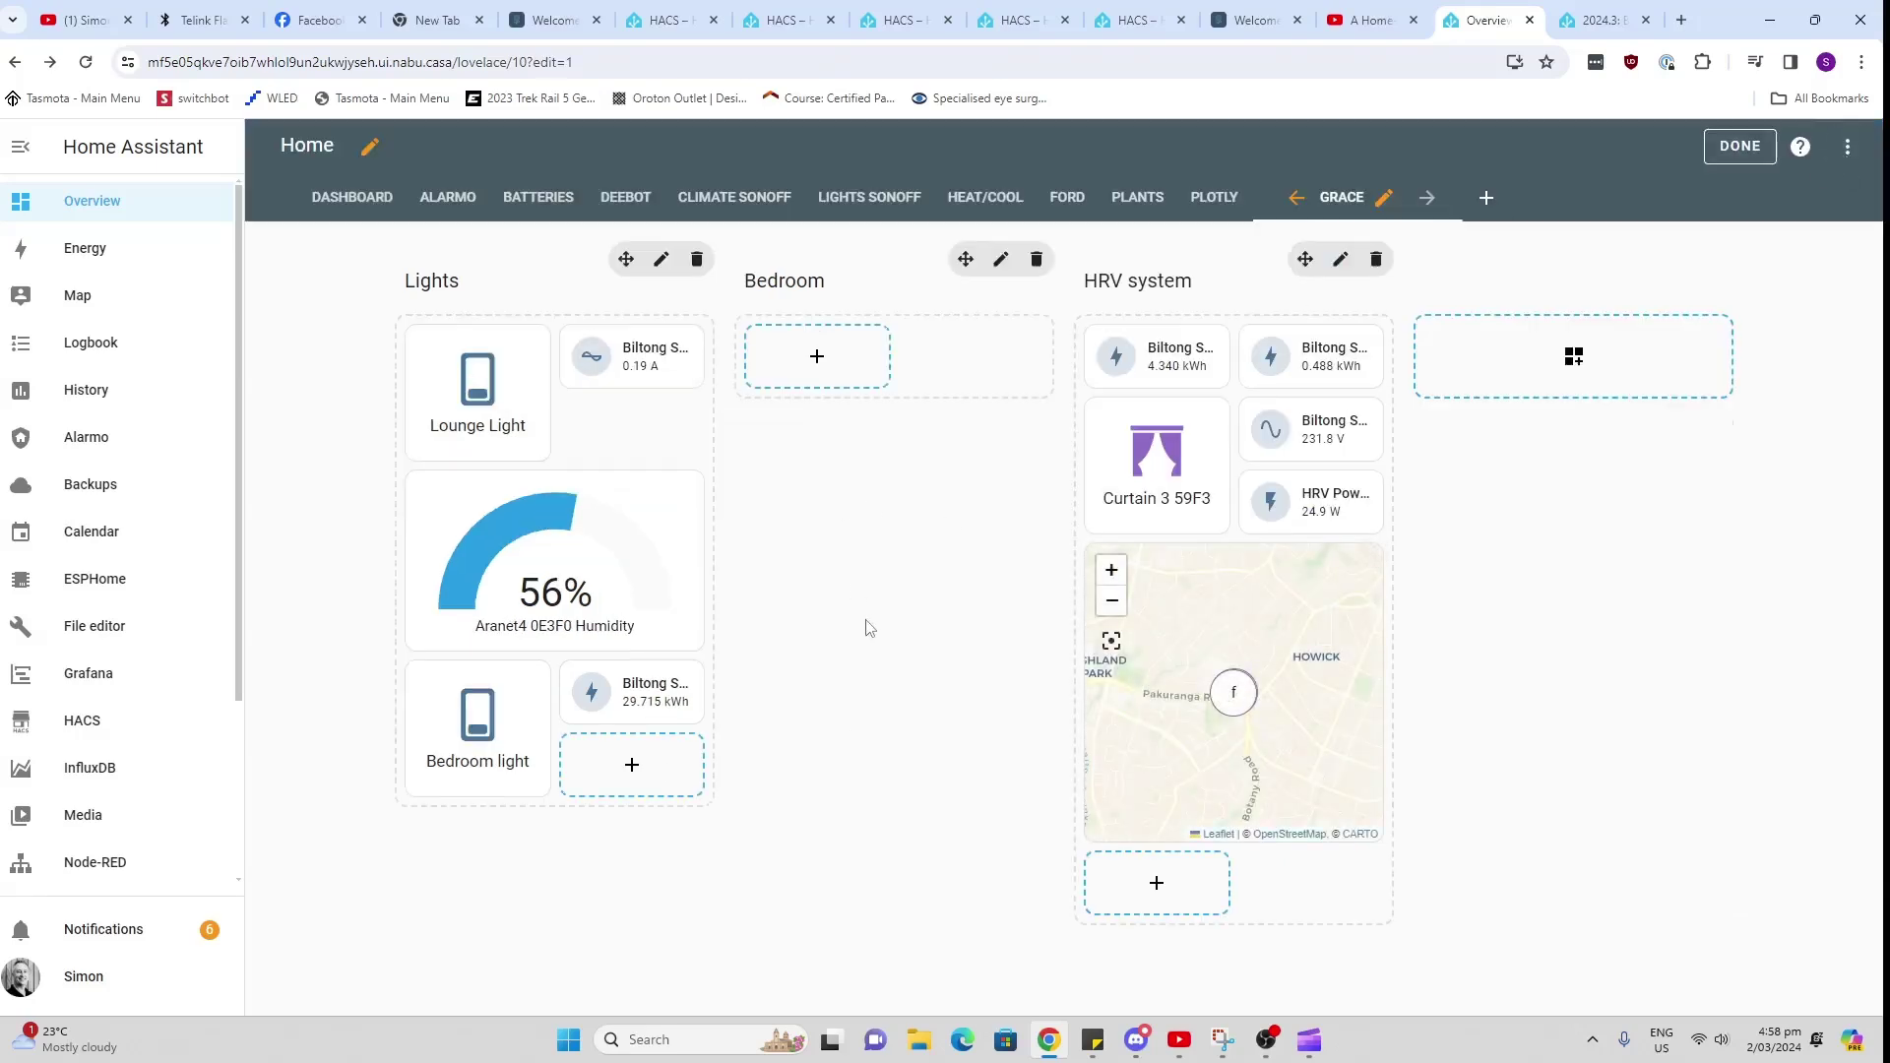
left_click(817, 355)
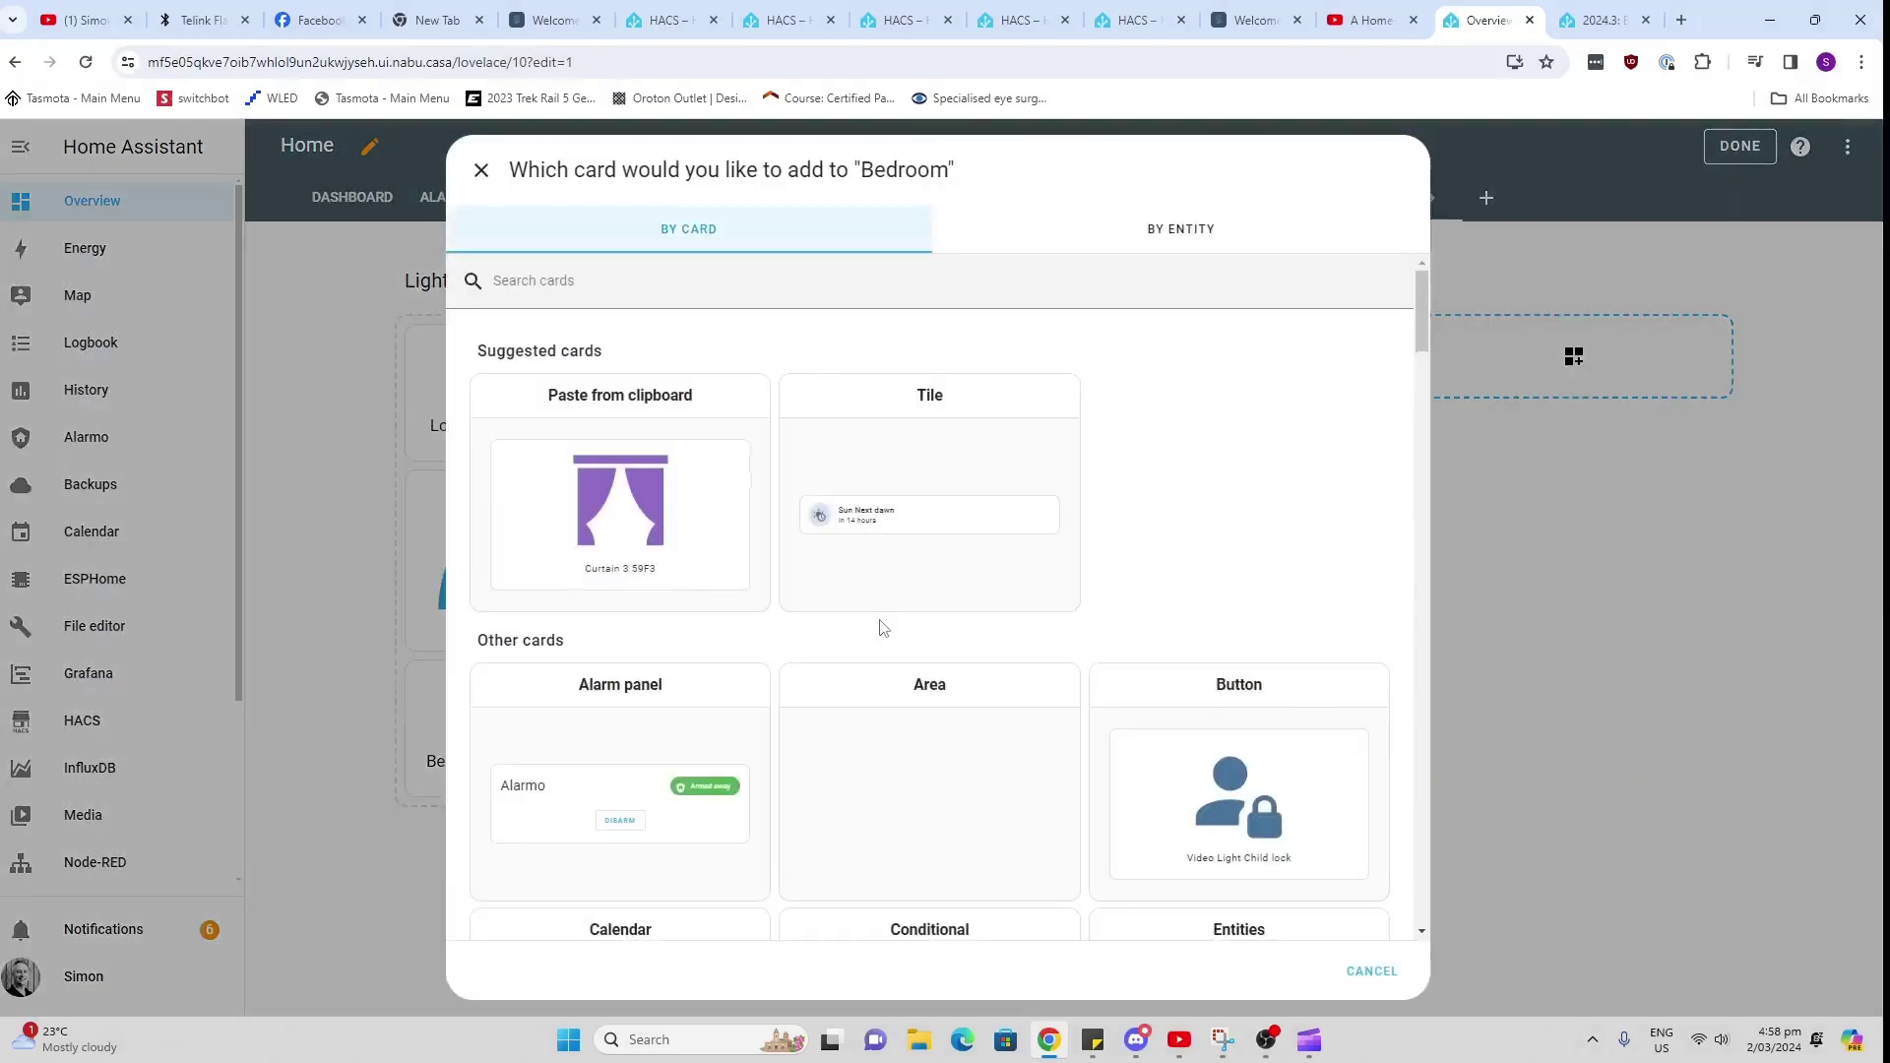
scroll(882, 628, "down", 10)
scroll(885, 632, "down", 3)
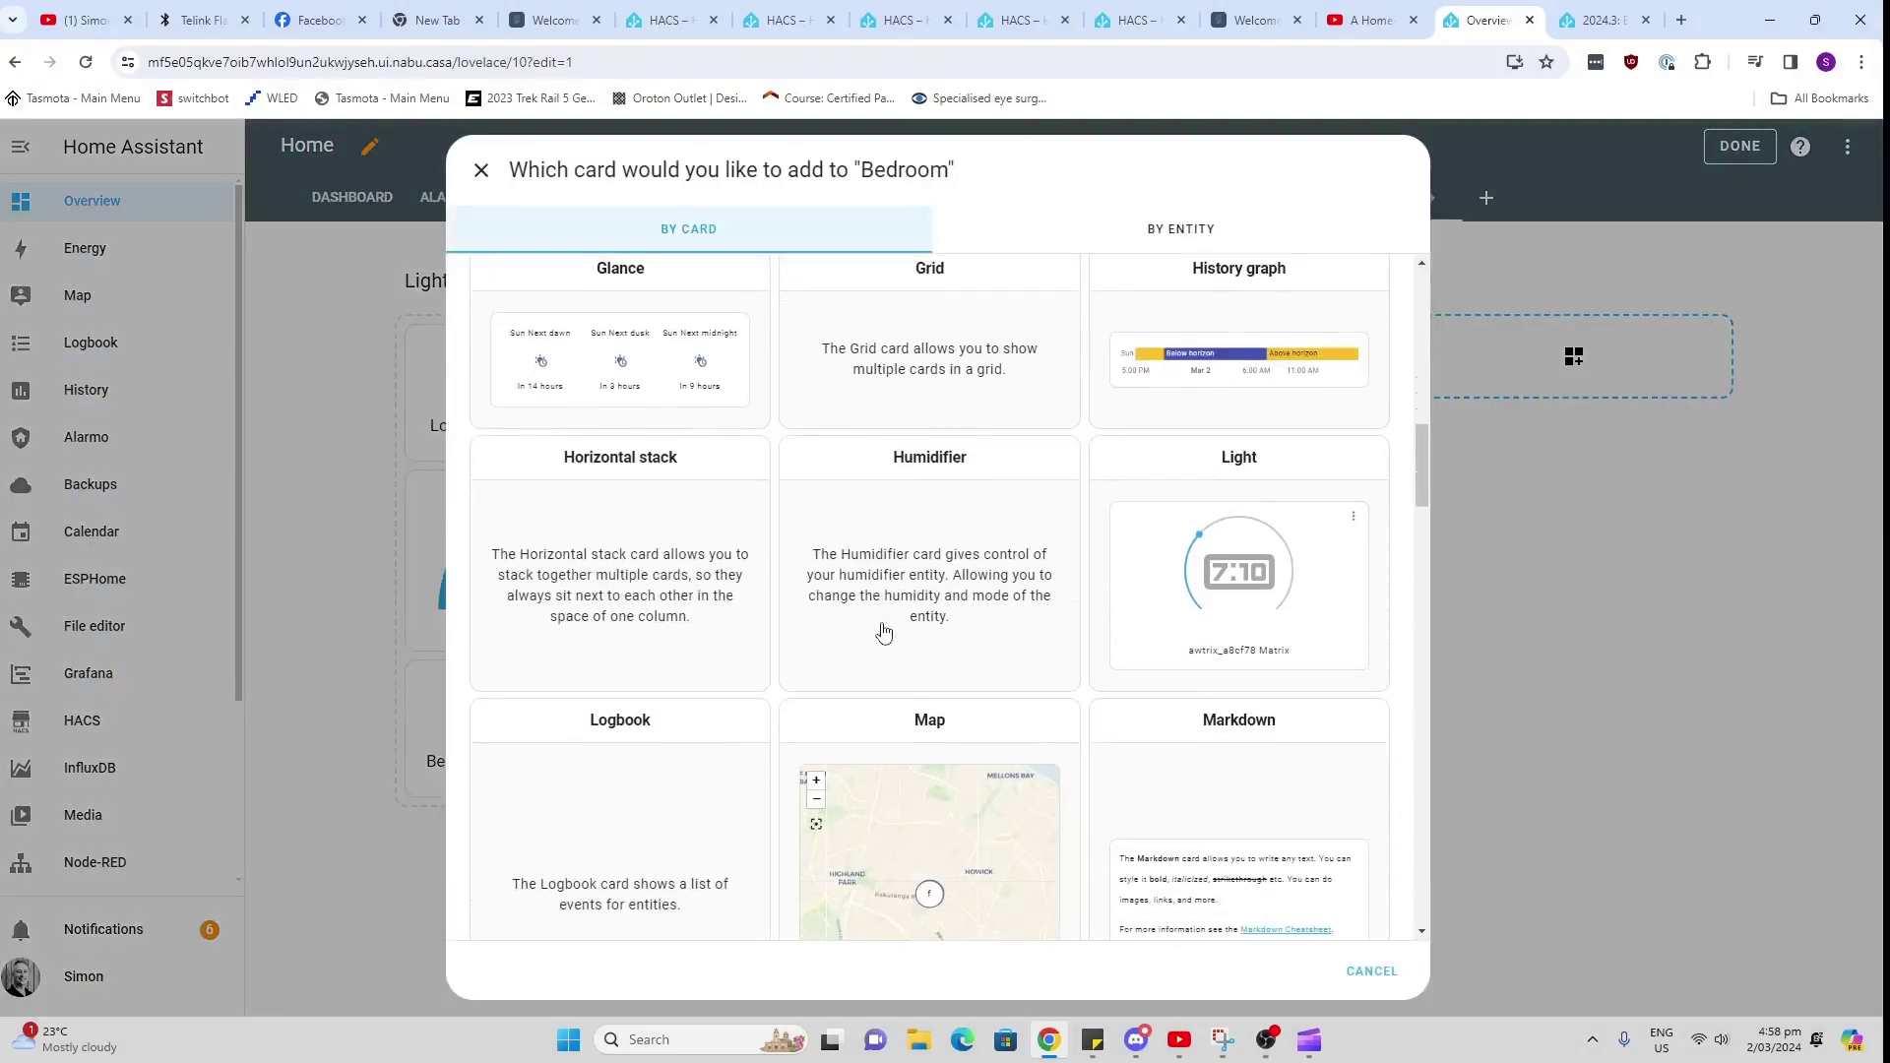
scroll(884, 633, "down", 3)
scroll(884, 633, "up", 2)
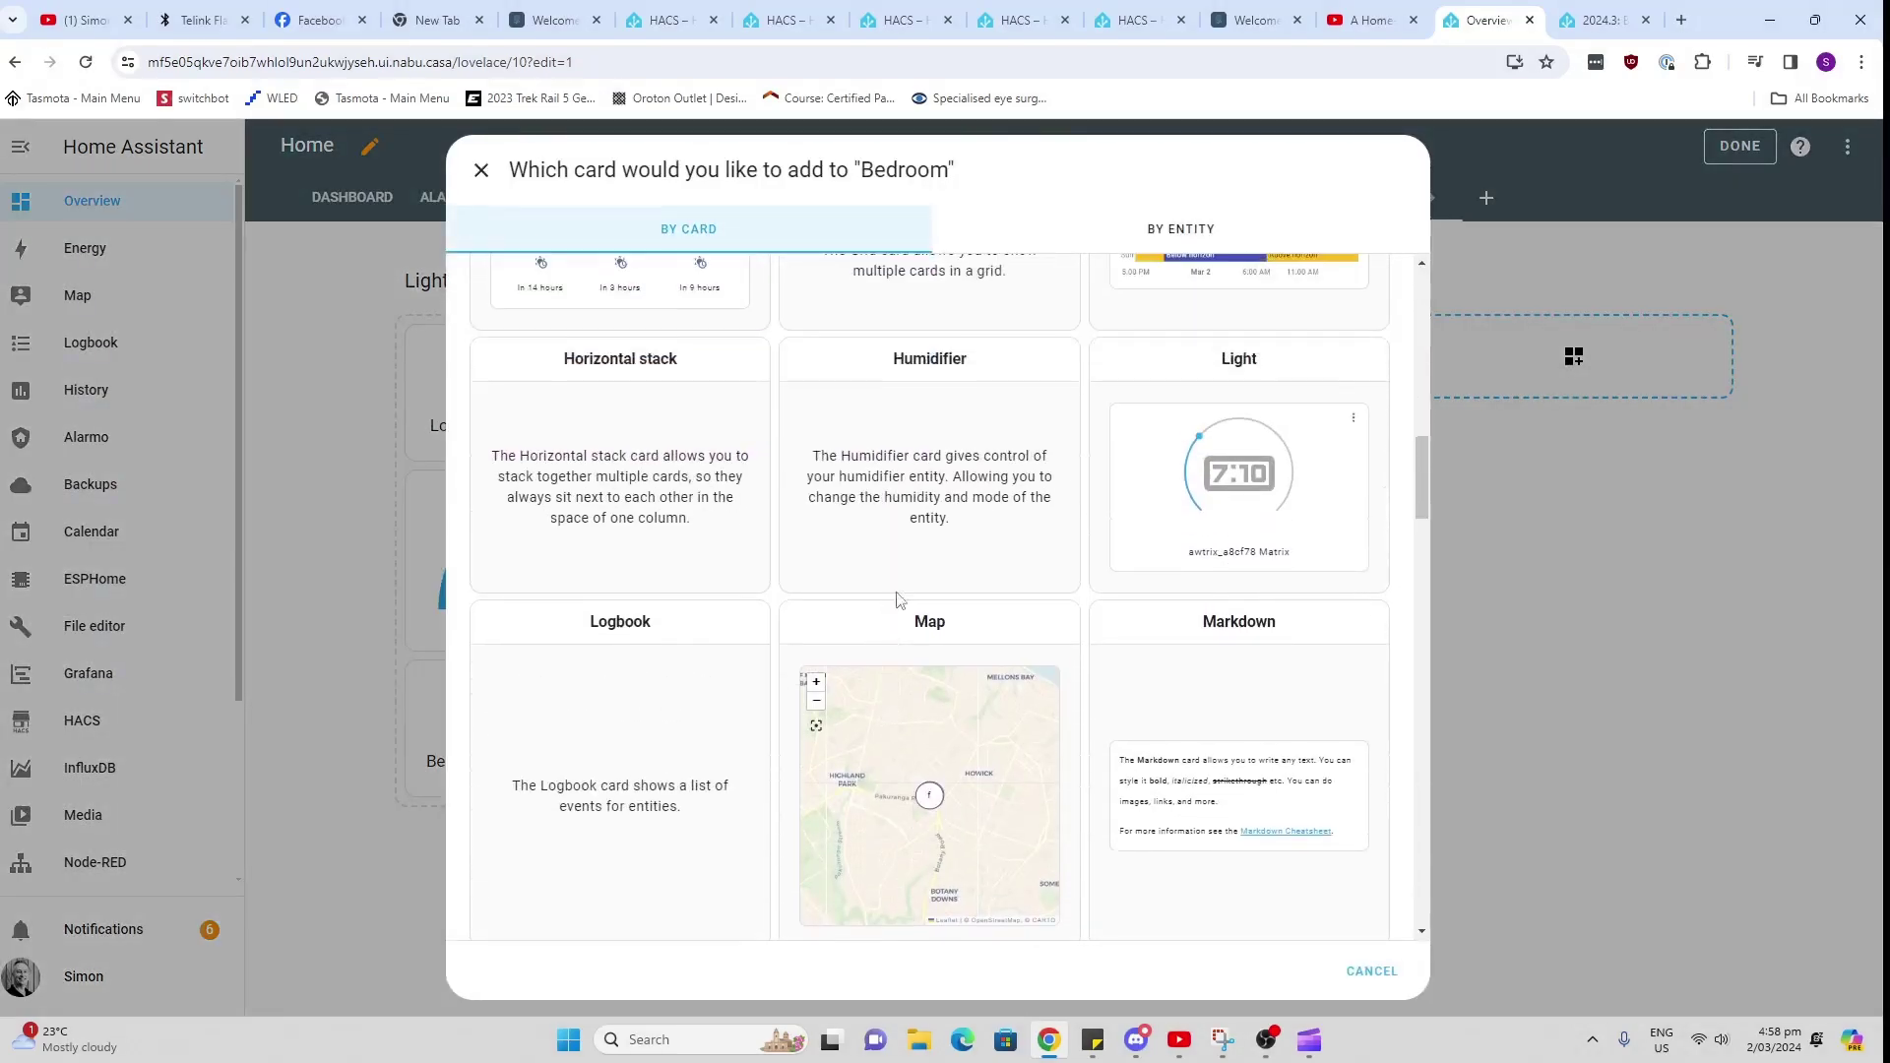
left_click(1240, 488)
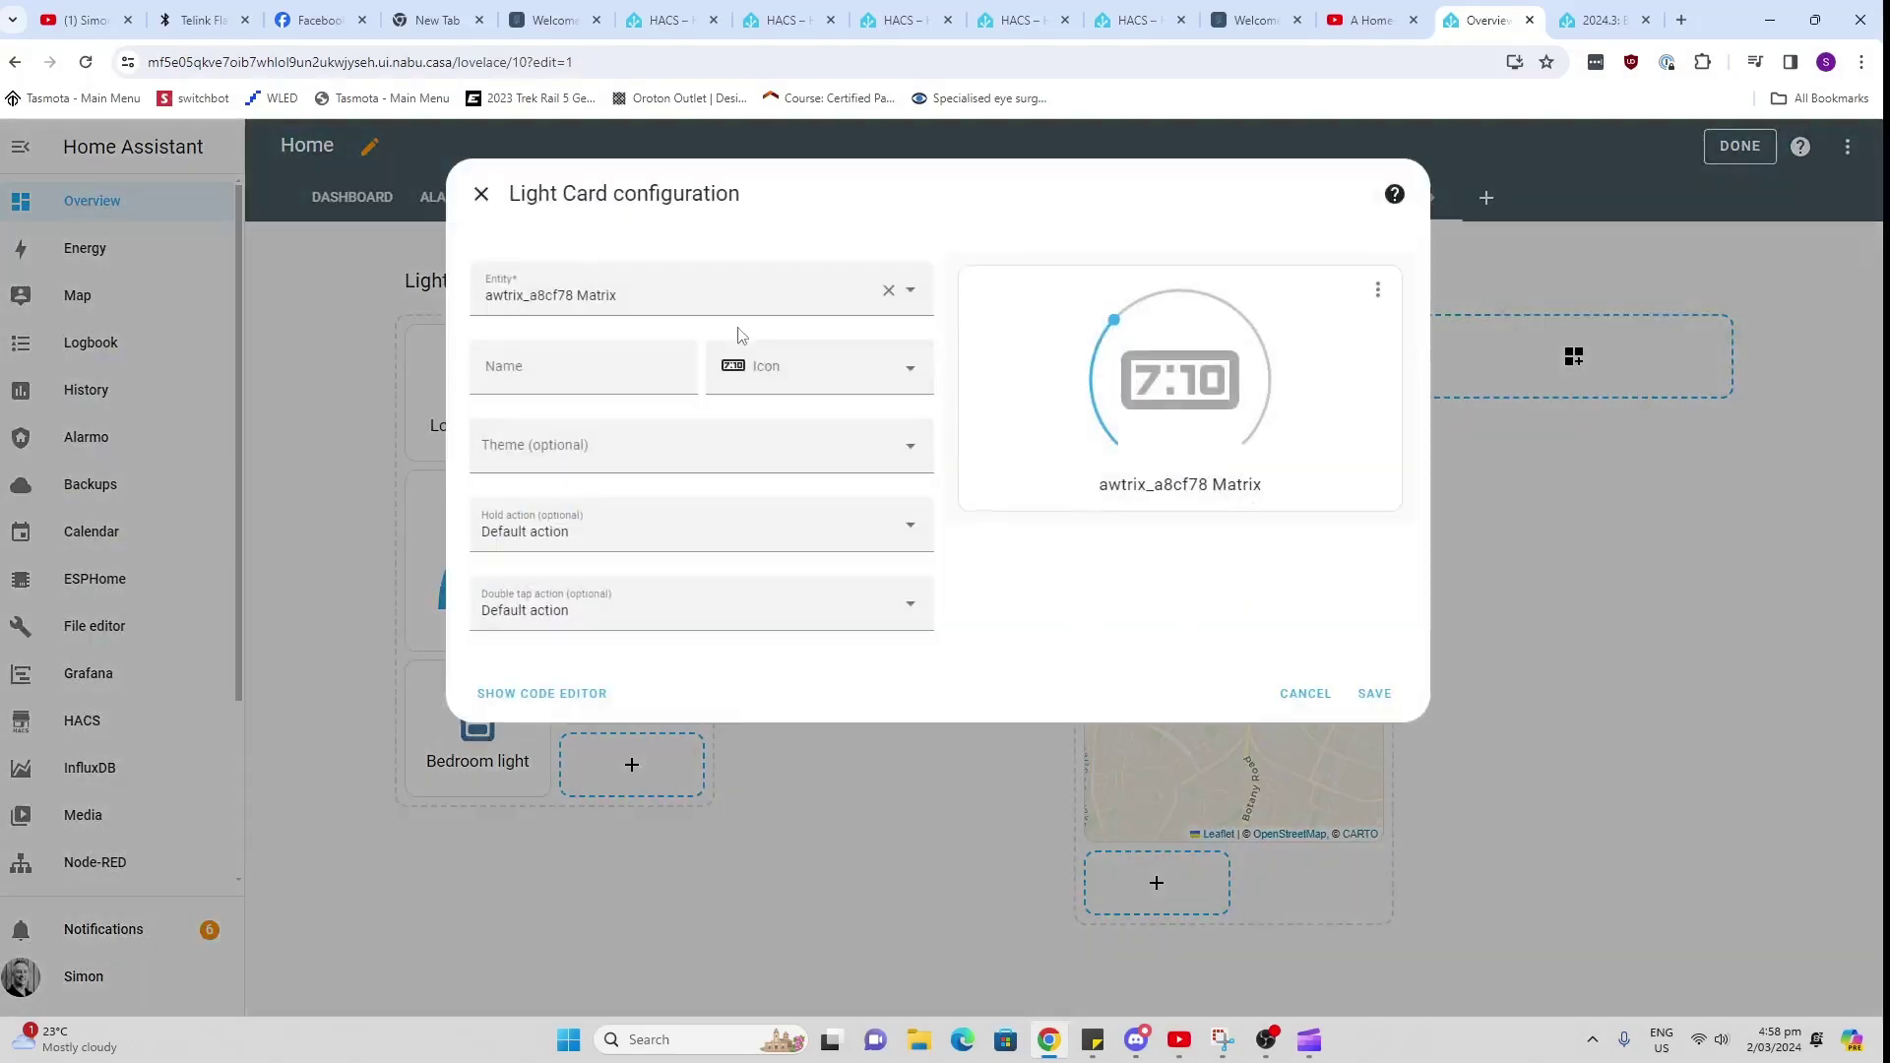
left_click(1376, 694)
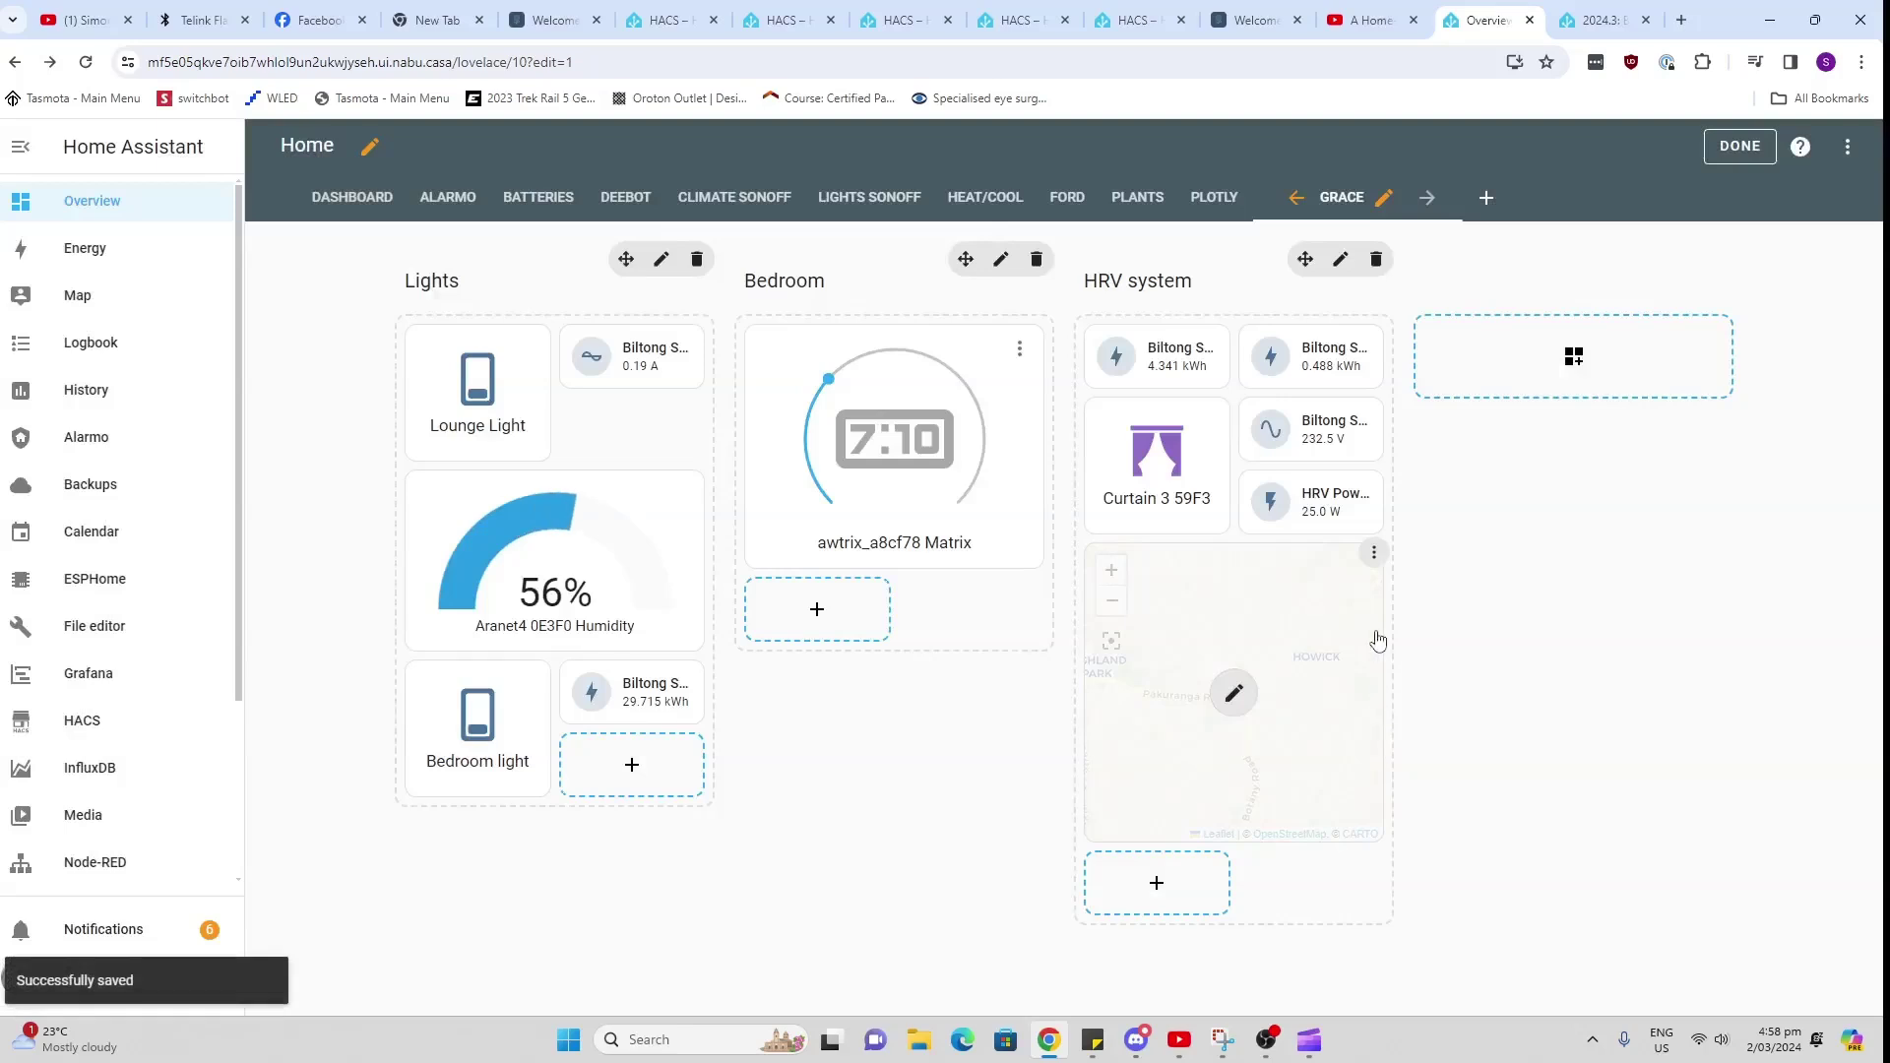
Step: Recheck the Matrix light card's settings and move it into Lights below the humidity gauge
left_click(898, 448)
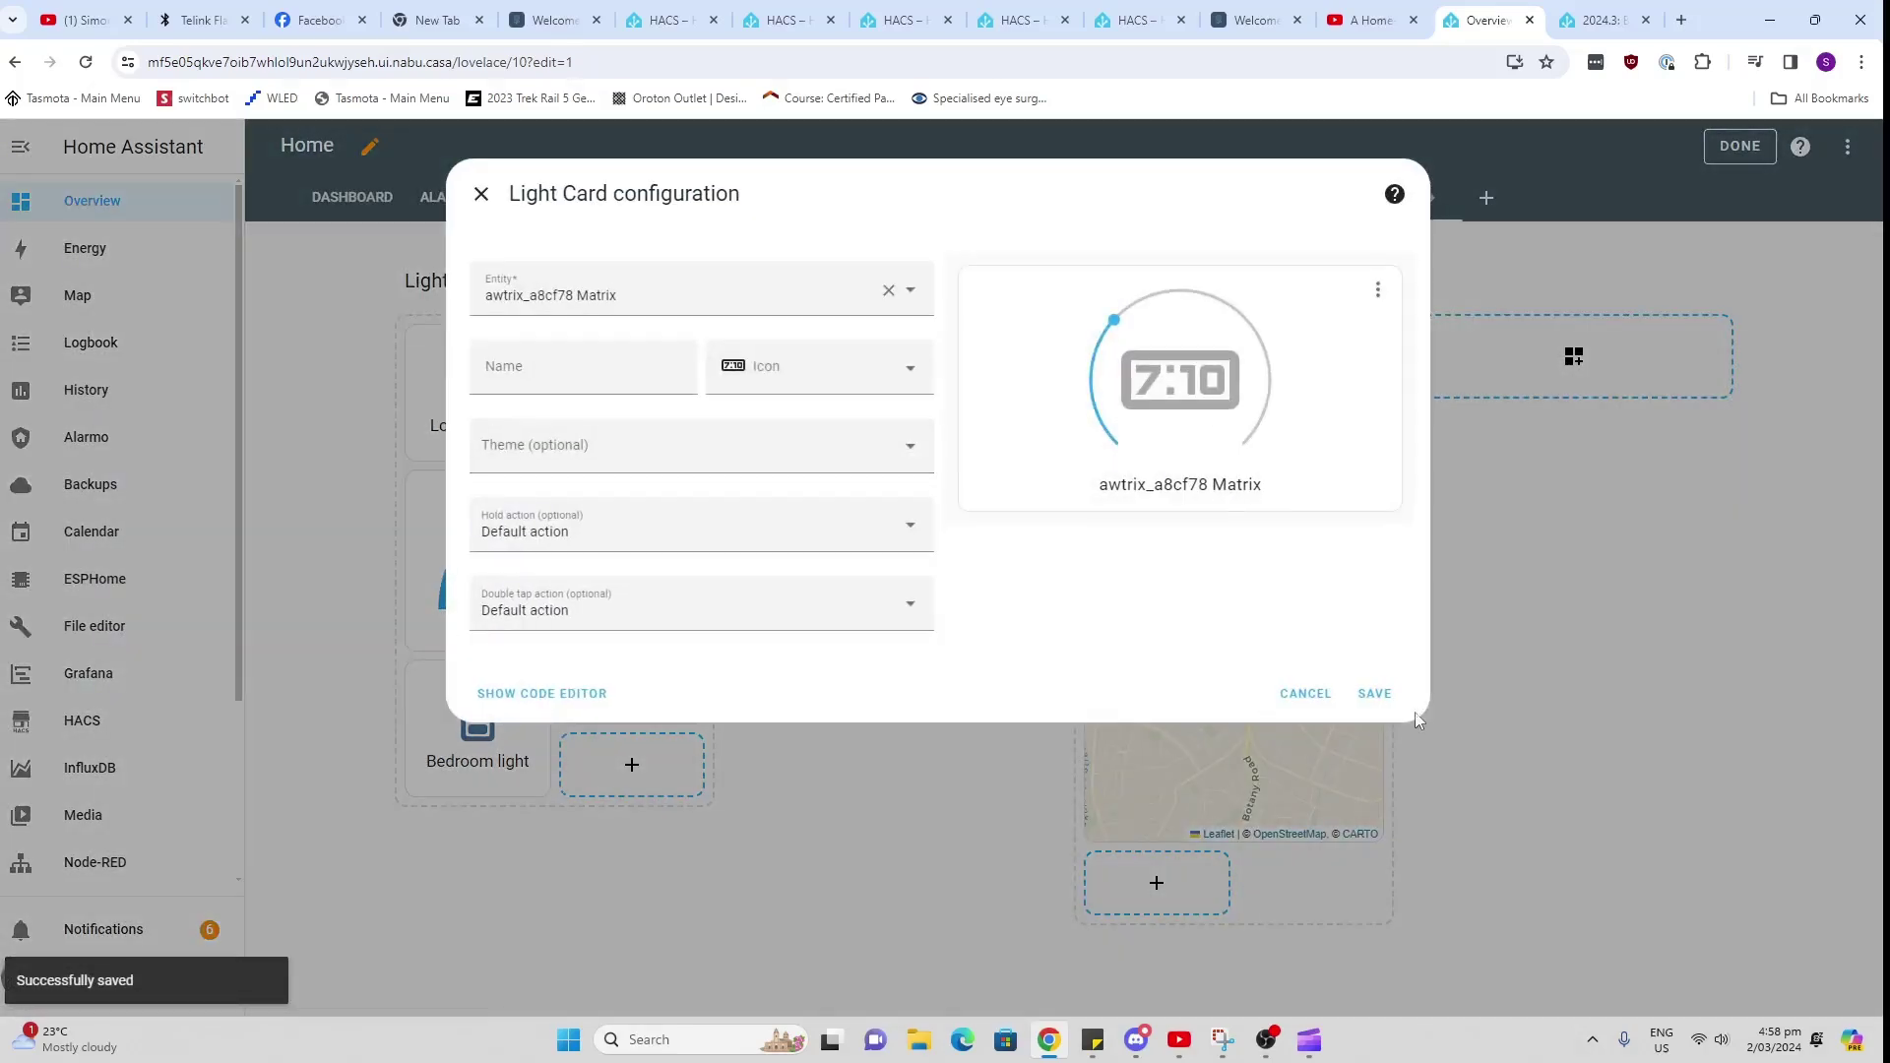
left_click(1375, 694)
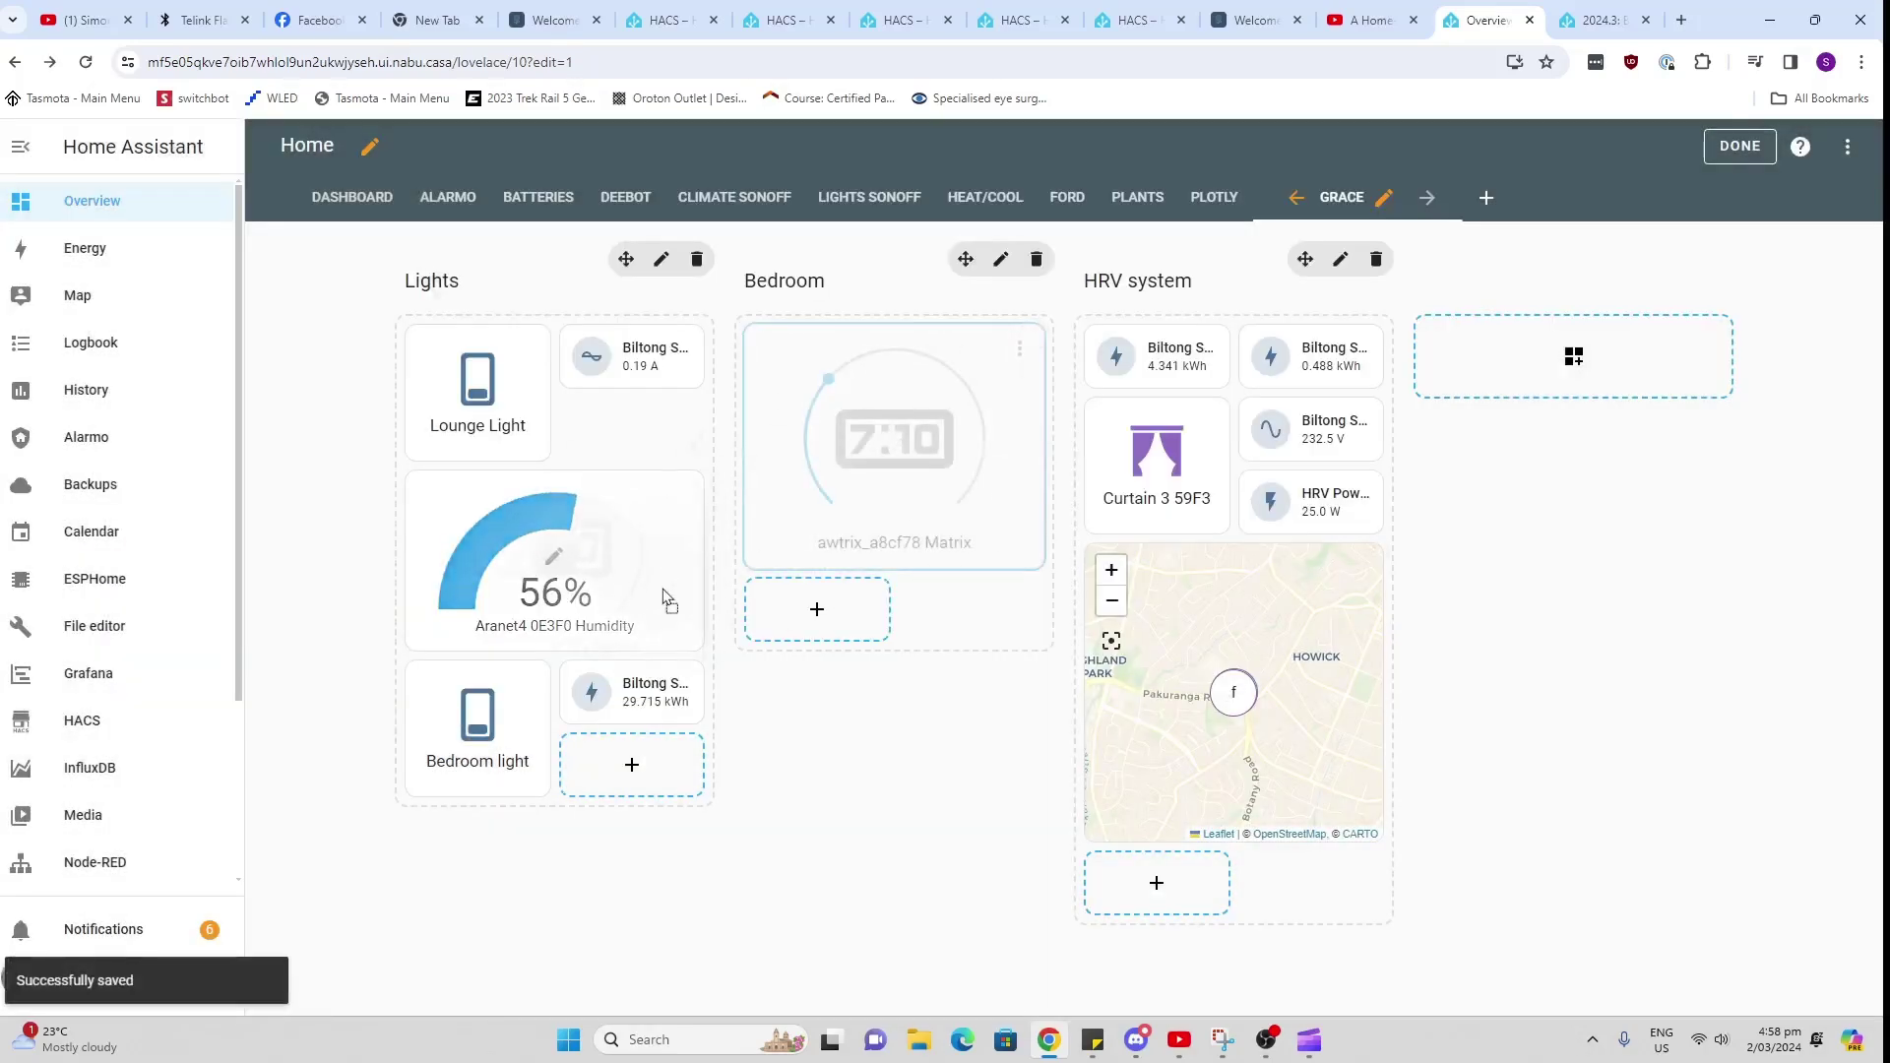
left_click_drag(666, 598, 664, 602)
scroll(940, 757, "down", 1)
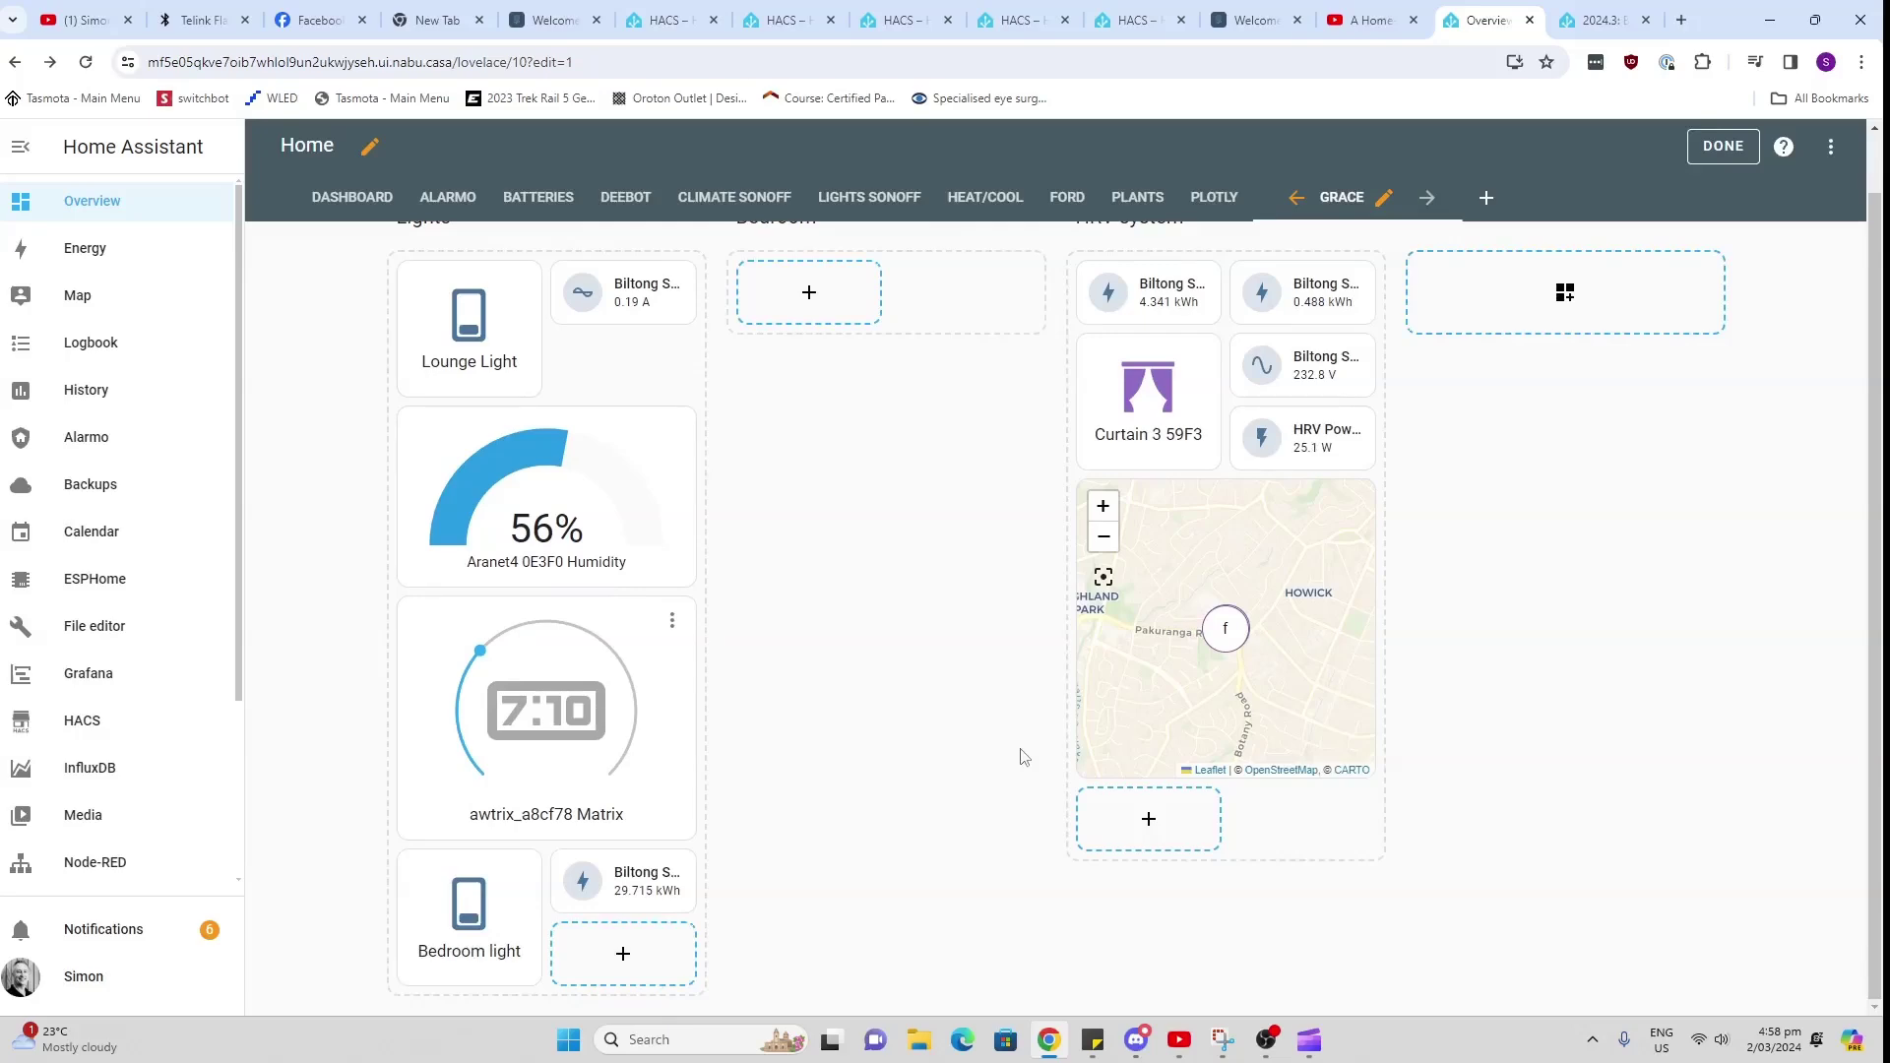
Step: Add a Custom: Mushroom Lock Card for fordpass_doorlock to the Bedroom section
left_click(805, 292)
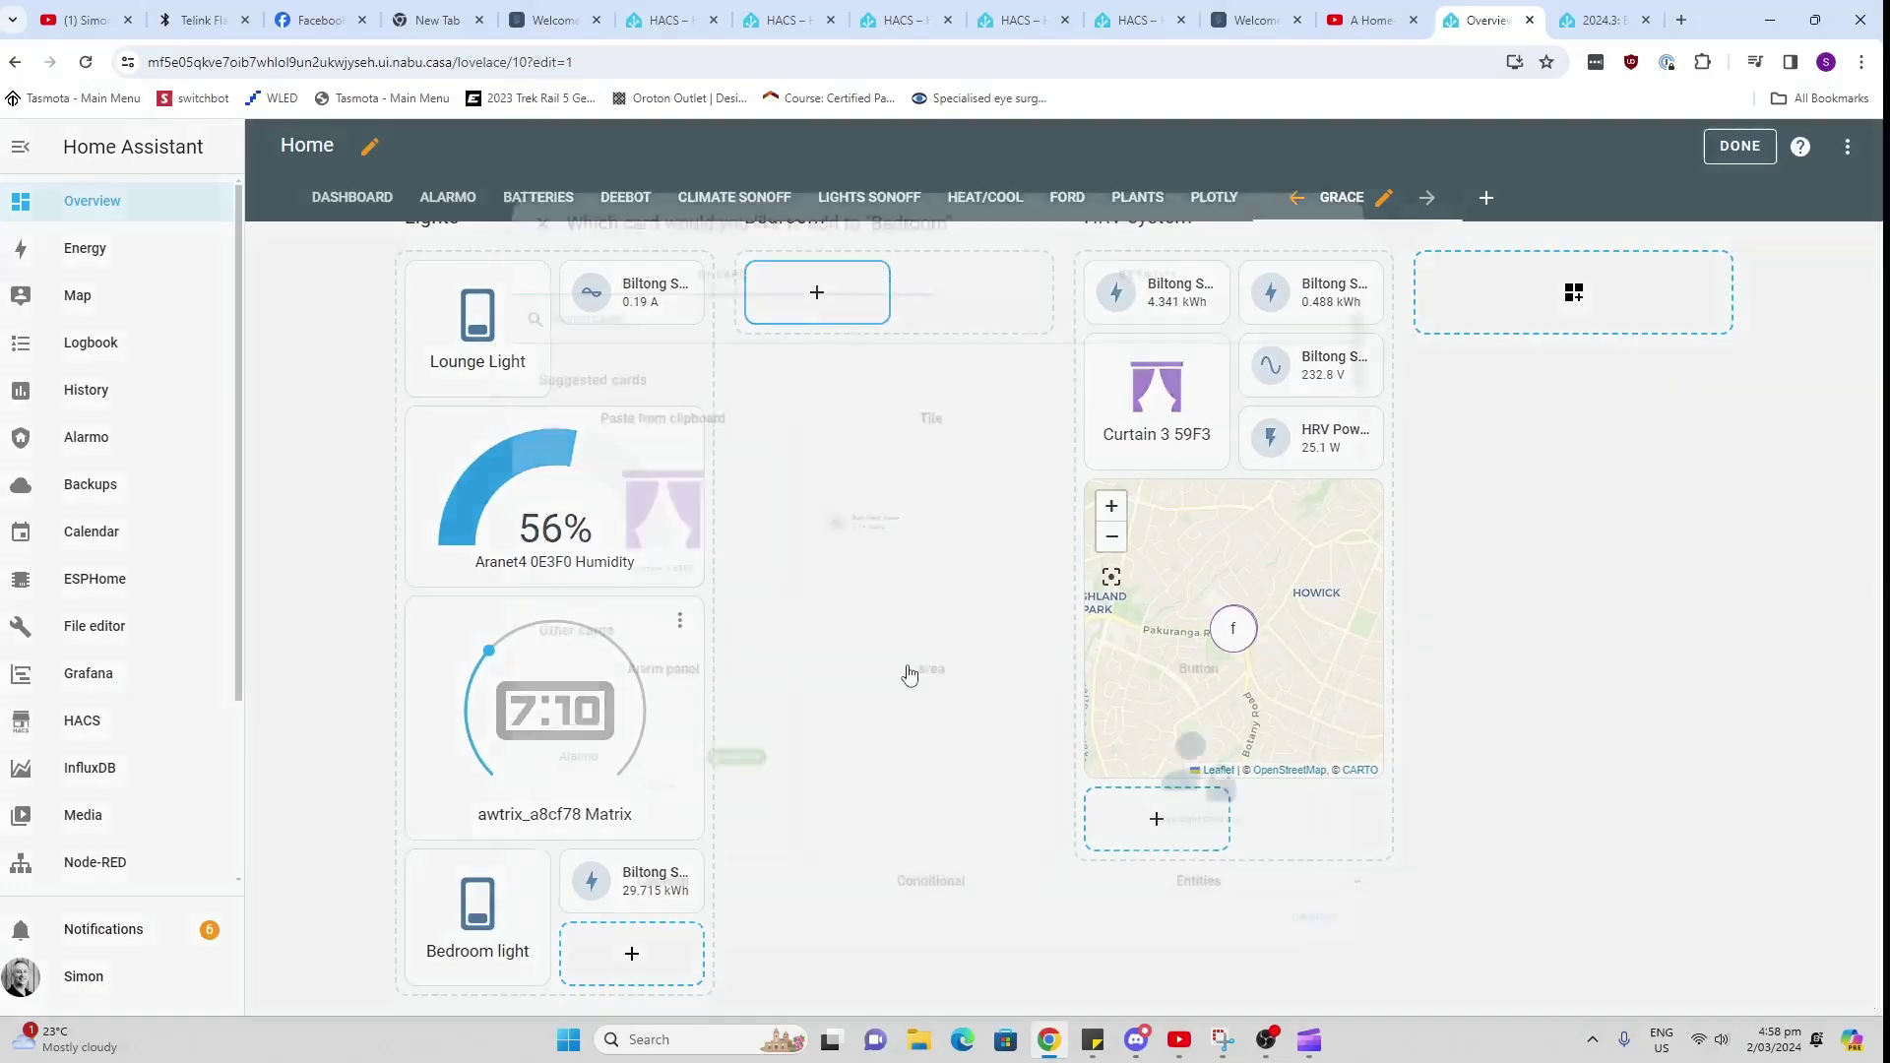
scroll(881, 714, "down", 7)
scroll(880, 716, "down", 10)
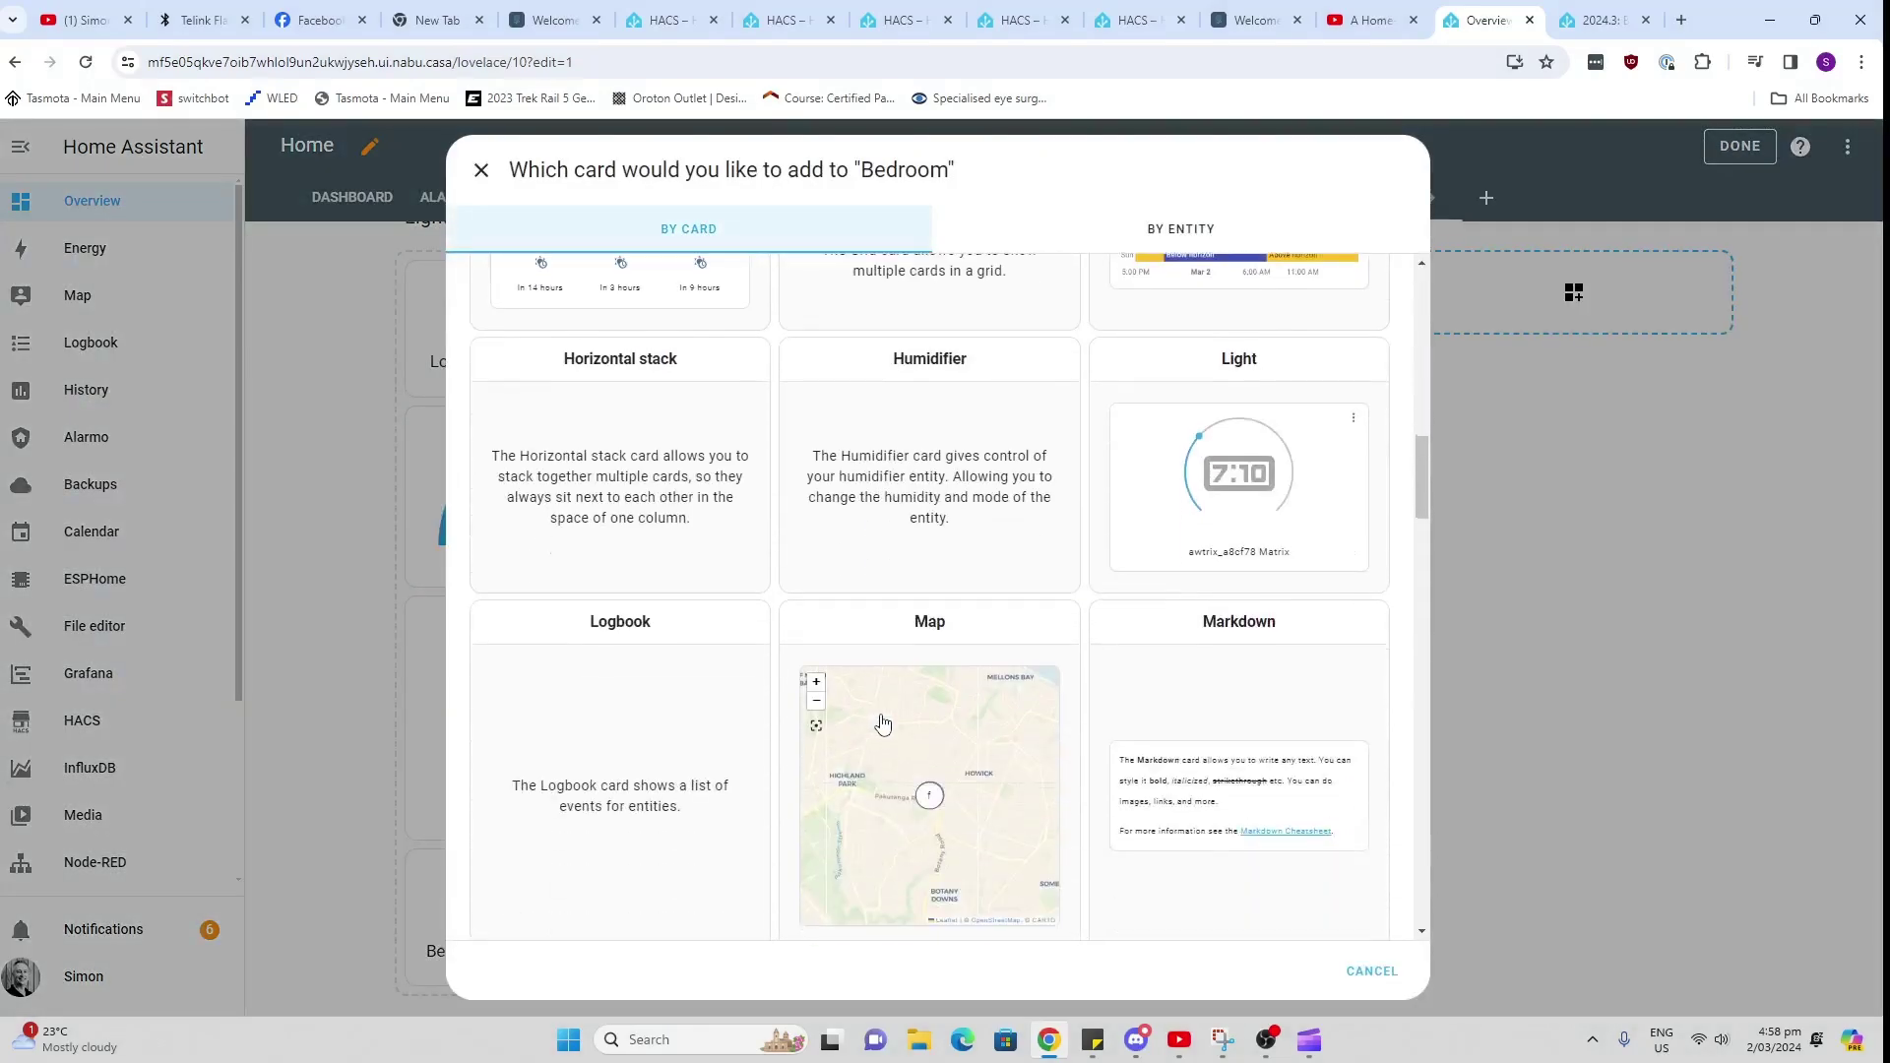
scroll(883, 748, "up", 15)
scroll(892, 763, "down", 8)
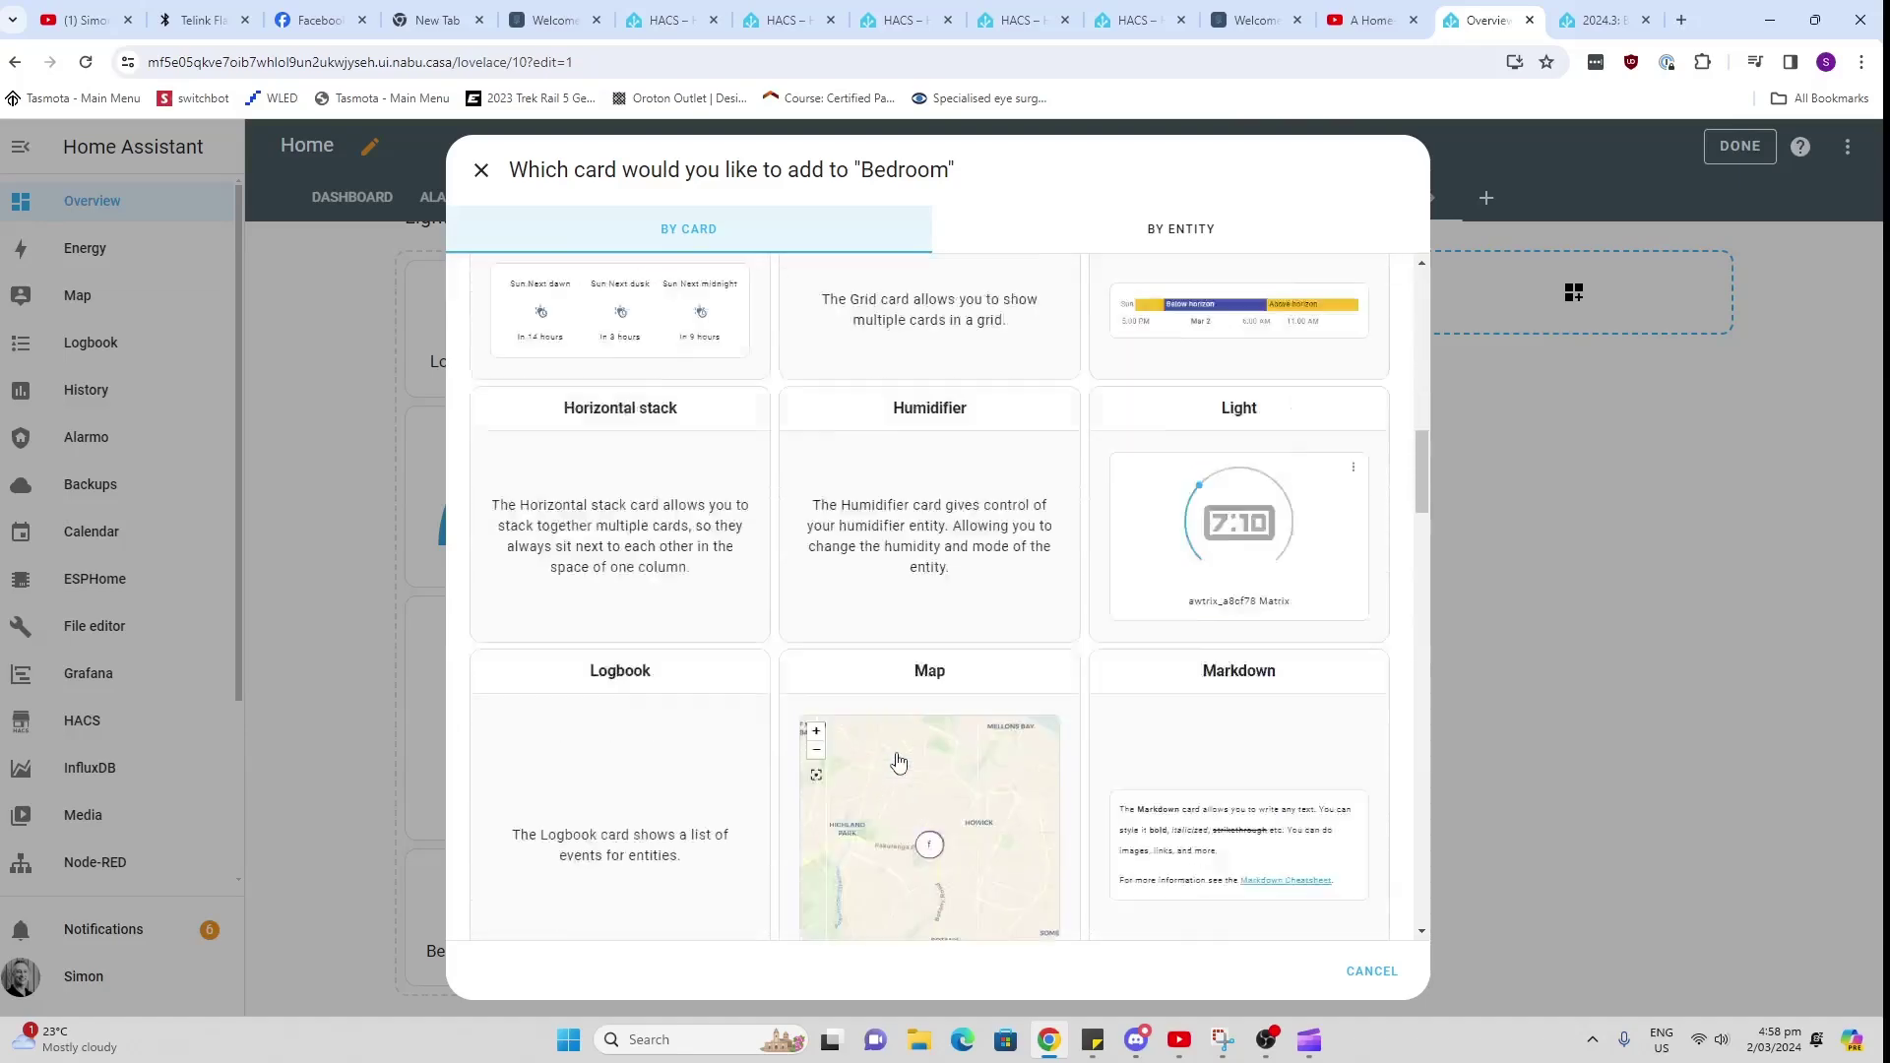
scroll(895, 766, "up", 8)
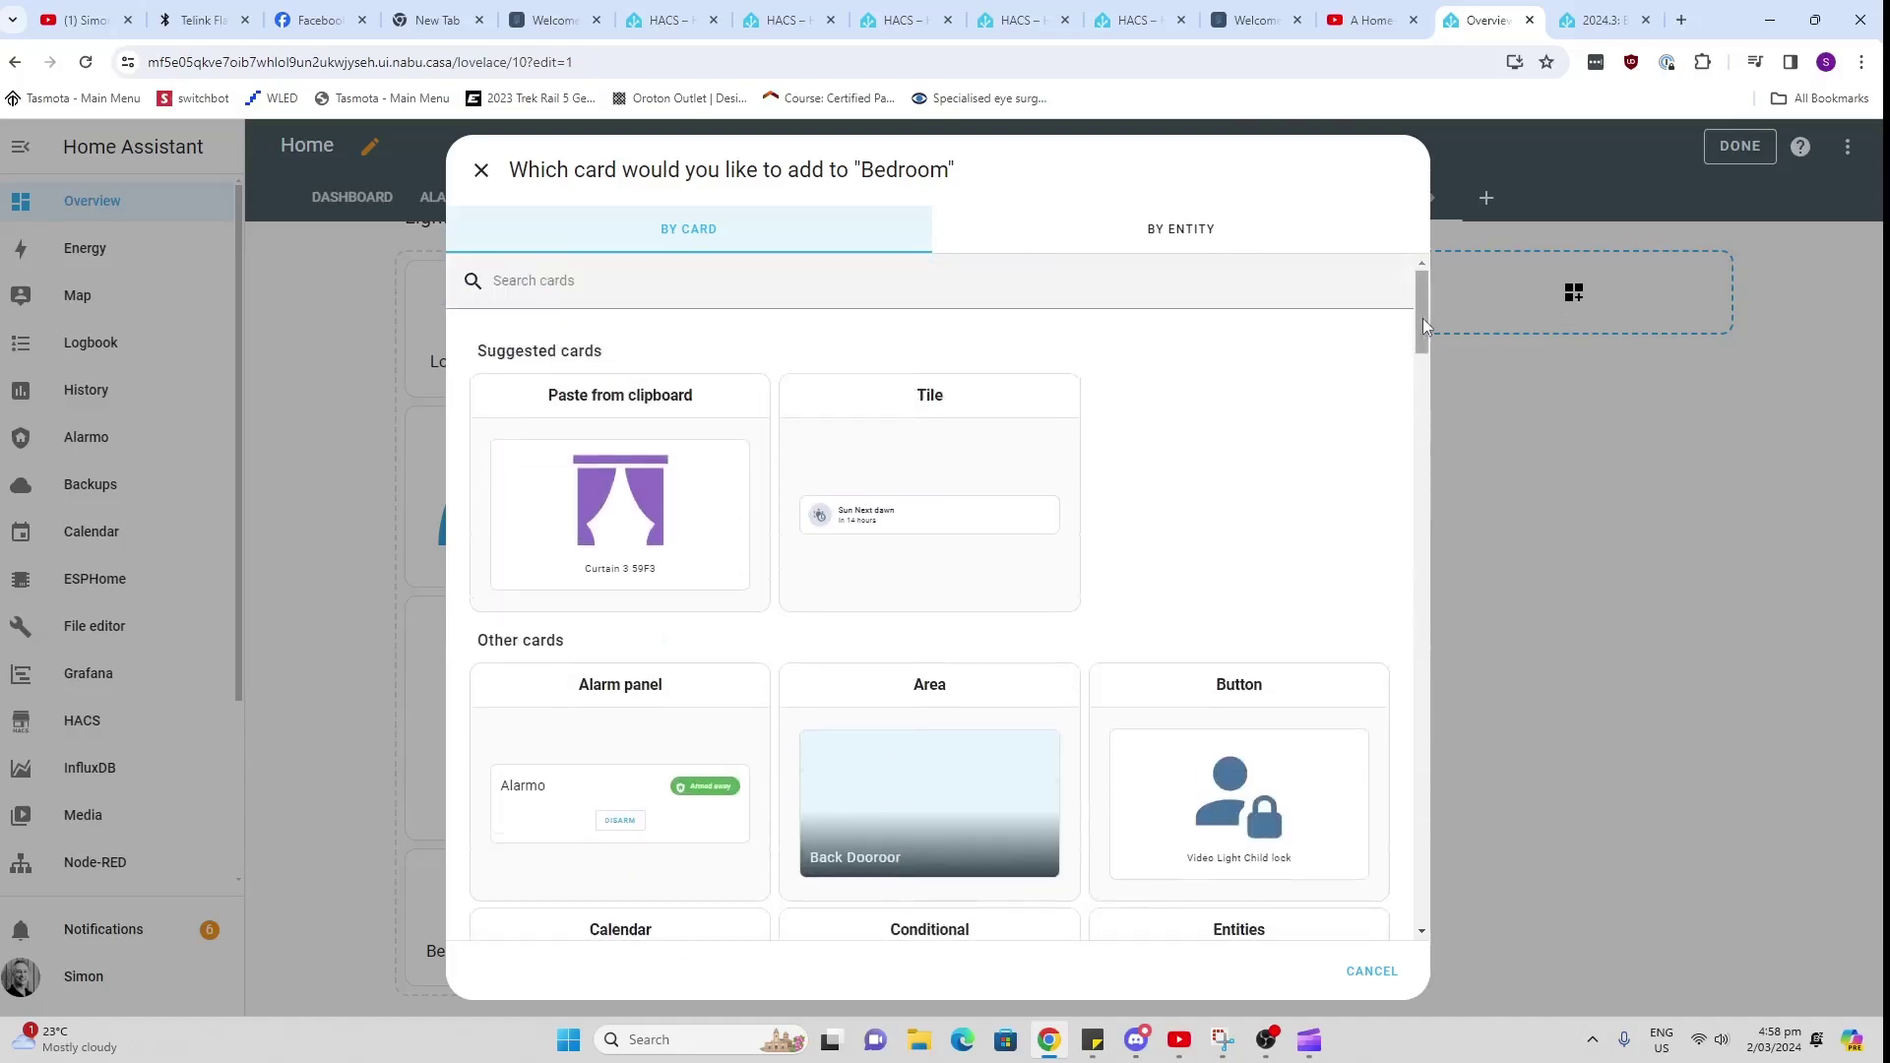
left_click_drag(1424, 325, 1415, 844)
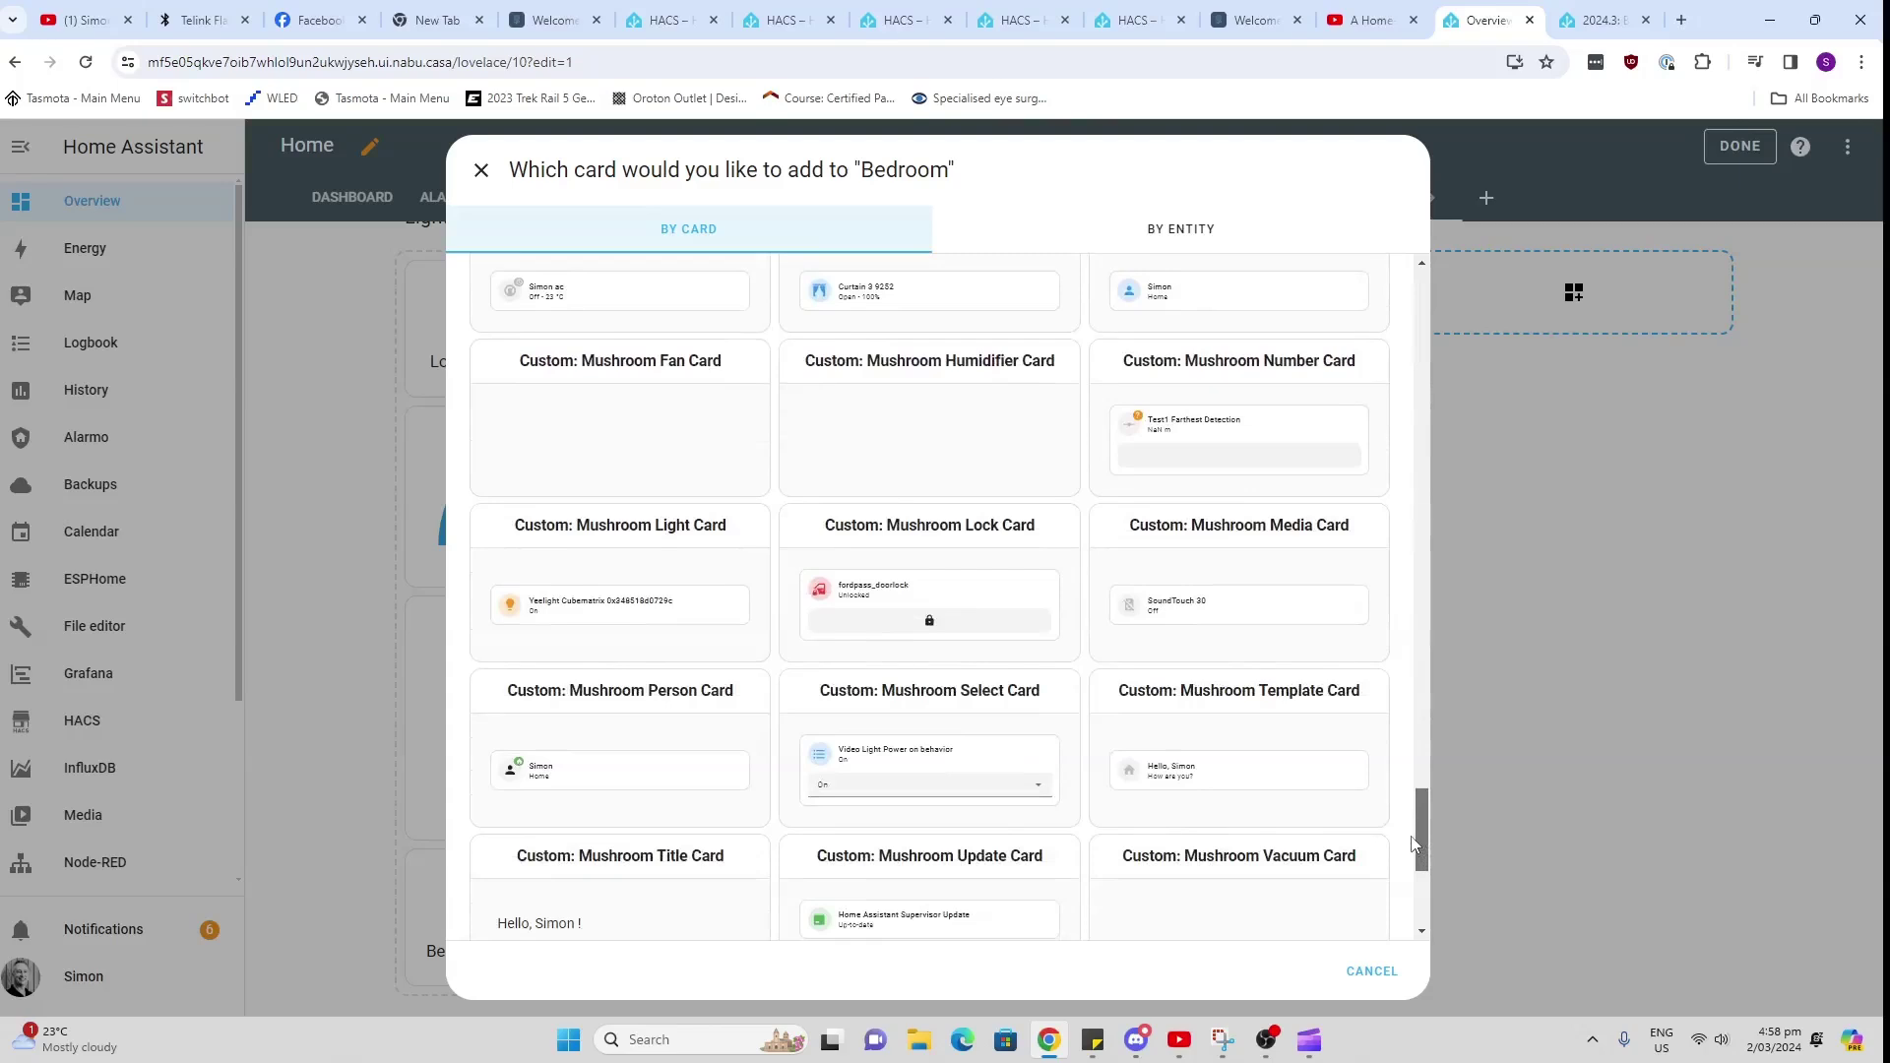
left_click(970, 589)
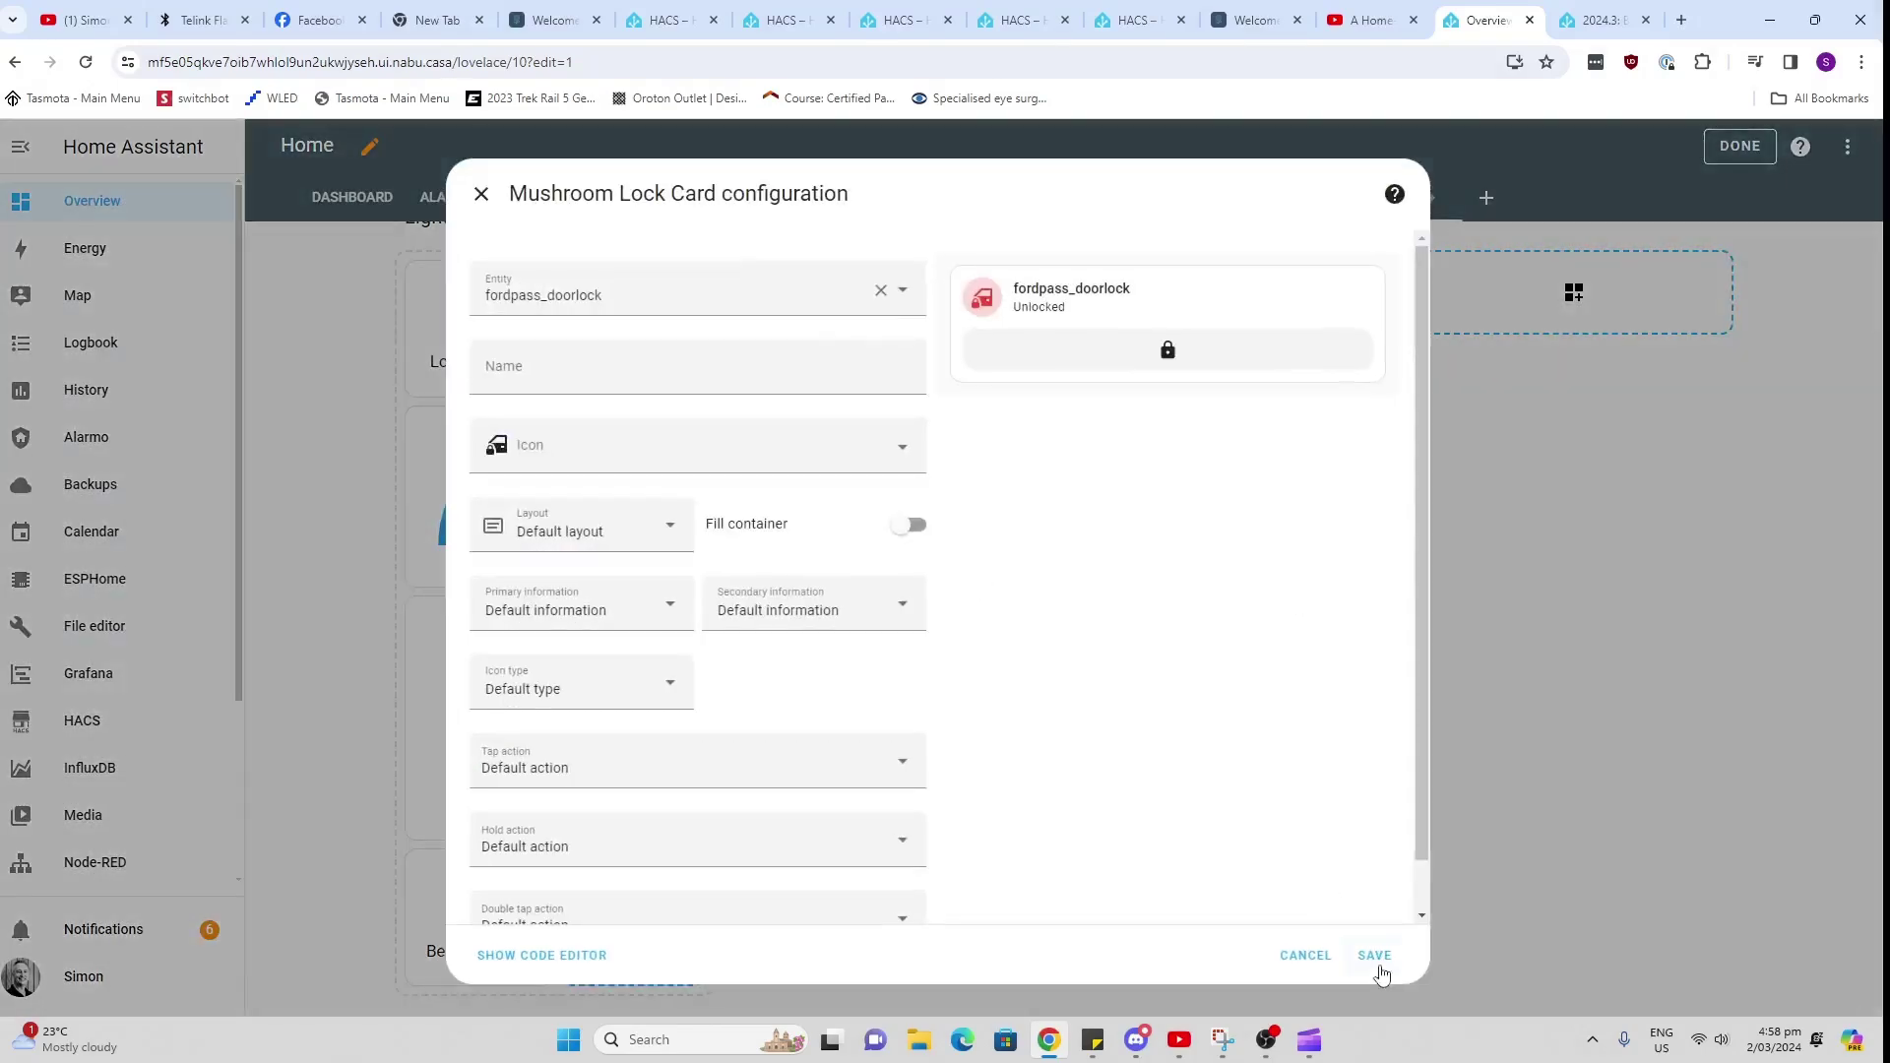
left_click(1374, 970)
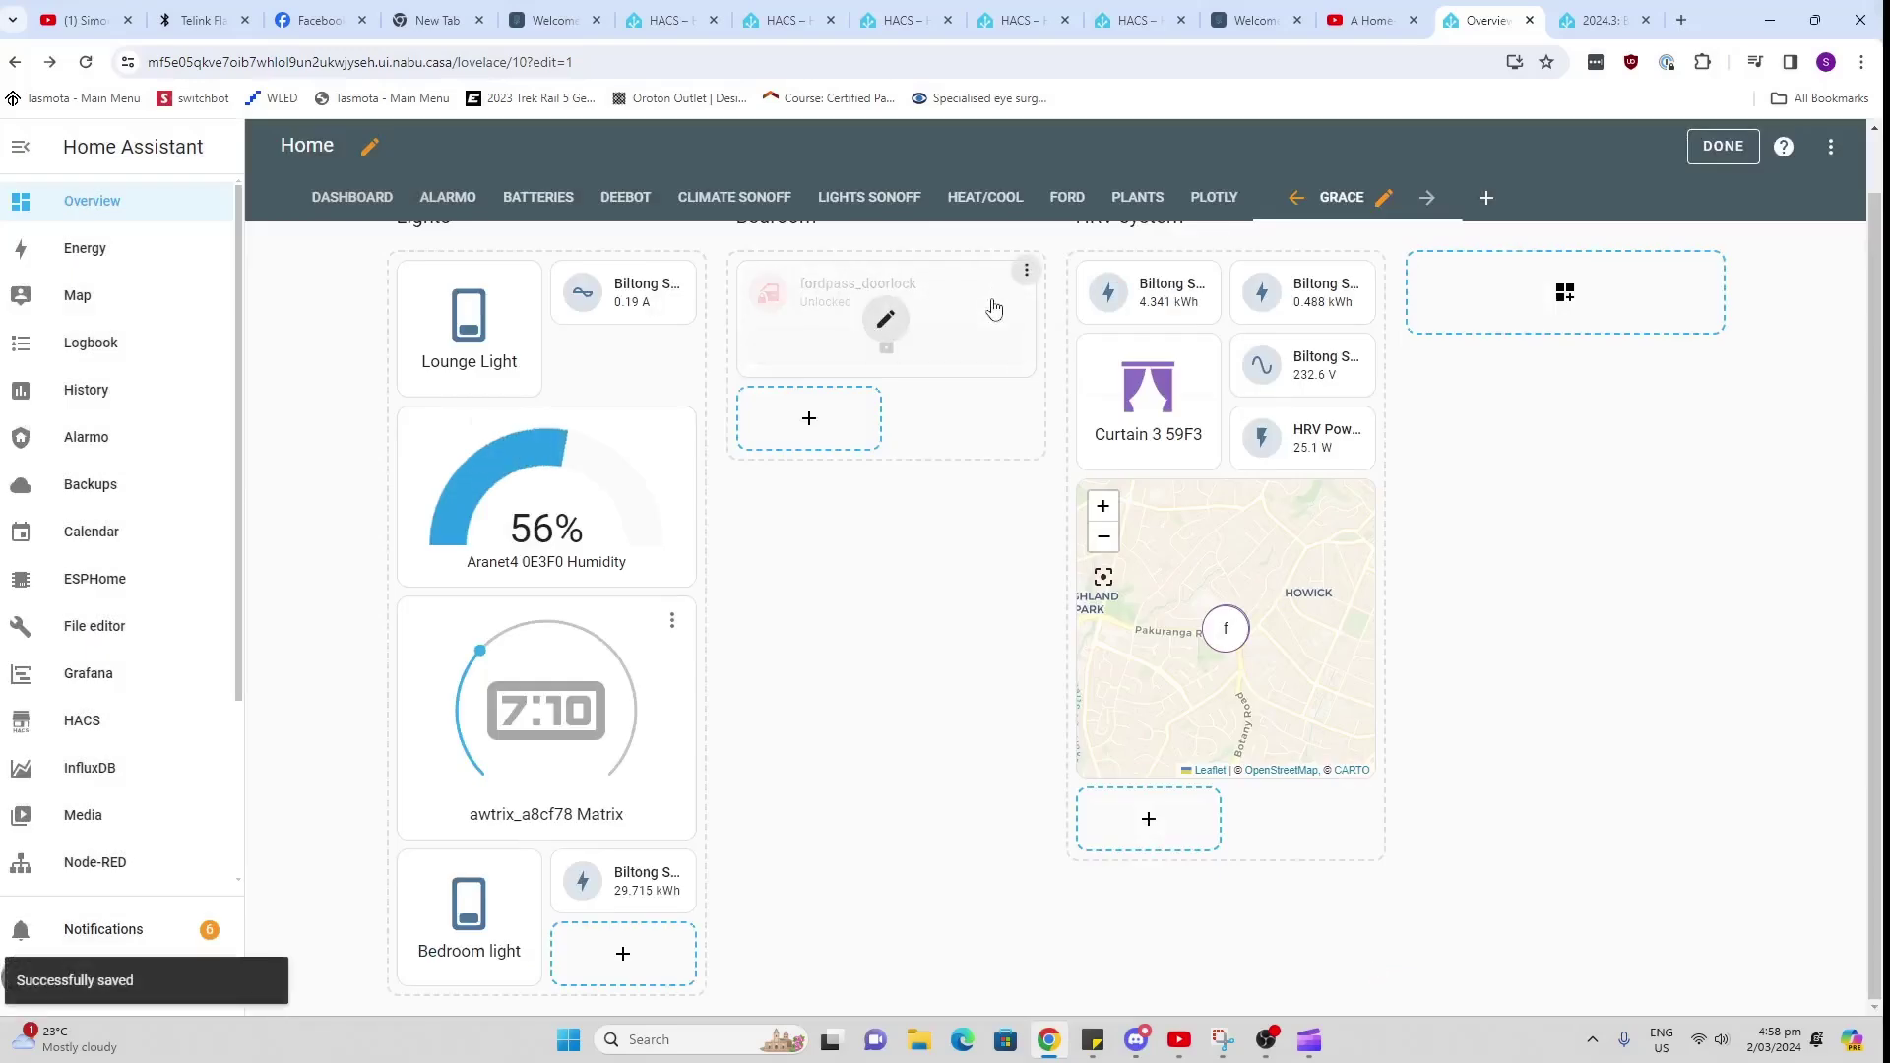
Step: Exit editing, lock the fordpass door from its card, and return to edit mode
left_click(1723, 146)
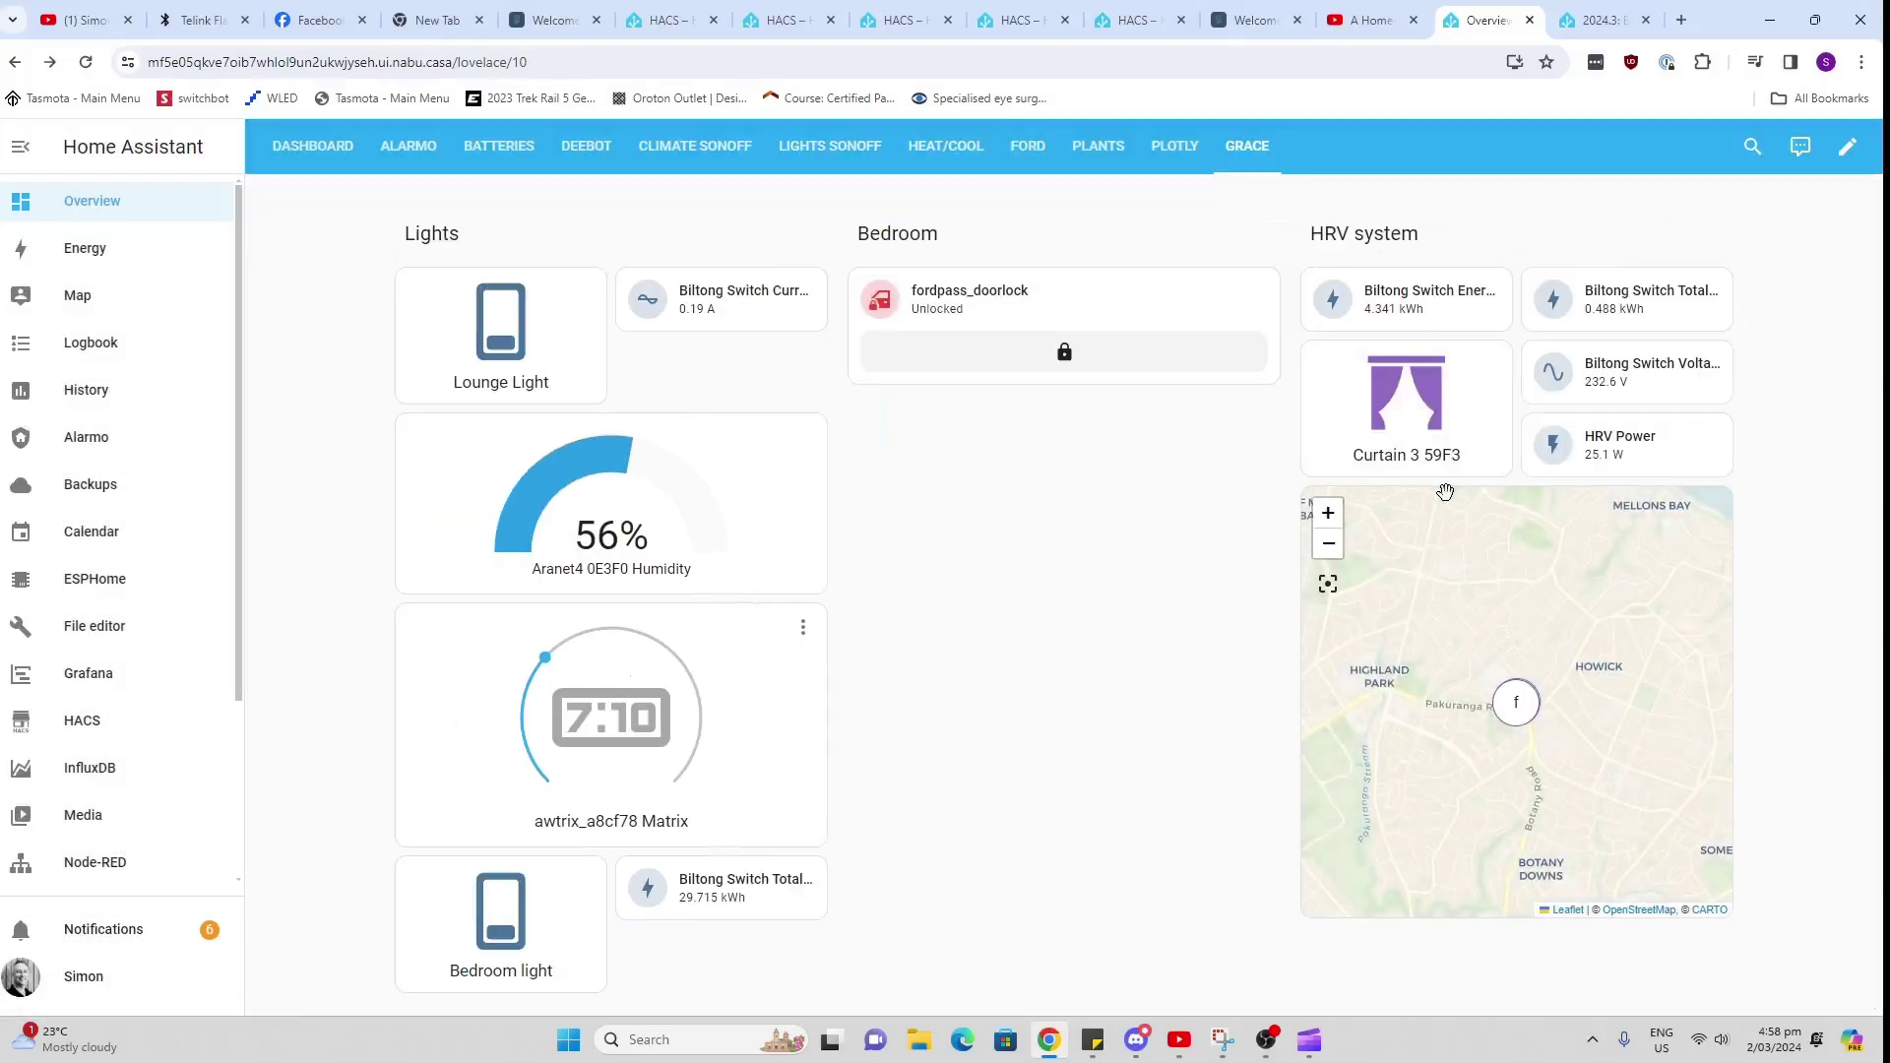
left_click(1071, 355)
left_click(1848, 146)
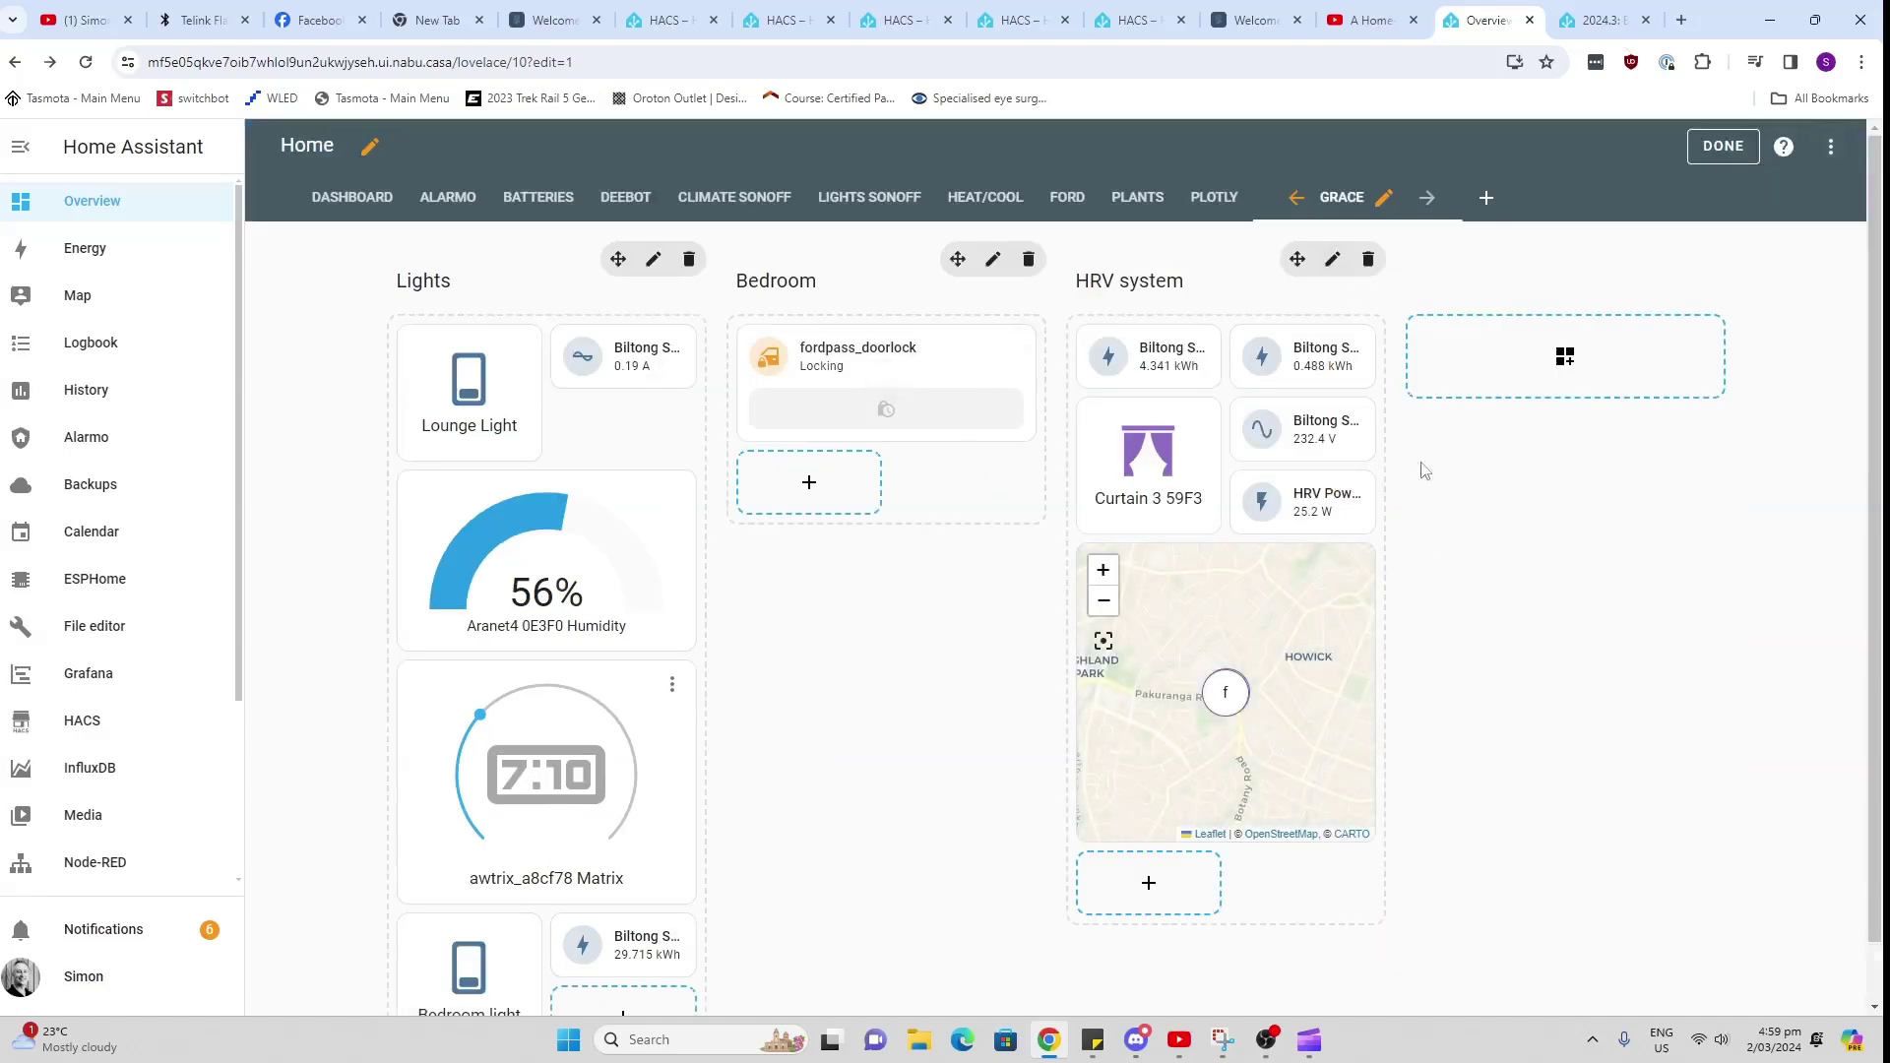
Step: Add a Custom: Plotly Graph Card of the Sun under Bedroom's lock, then open the Plotly view
left_click(810, 485)
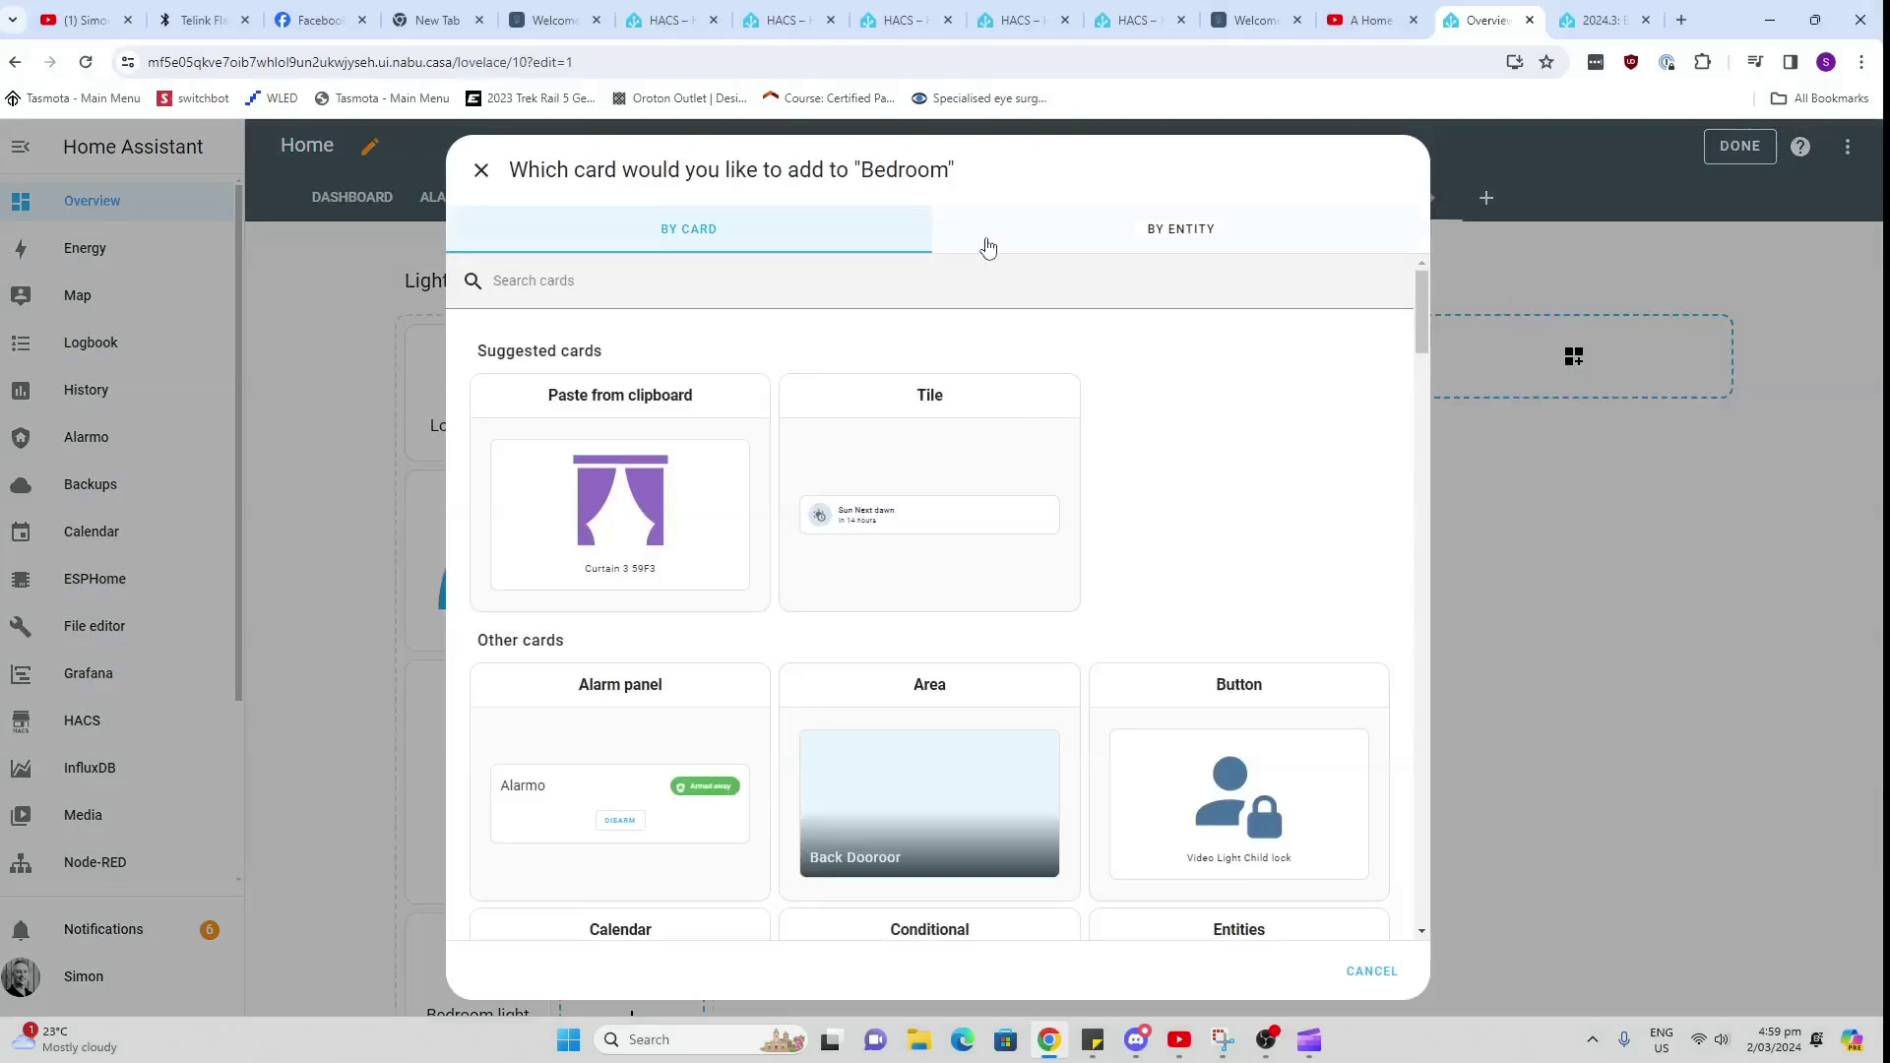
left_click(975, 279)
type("plo")
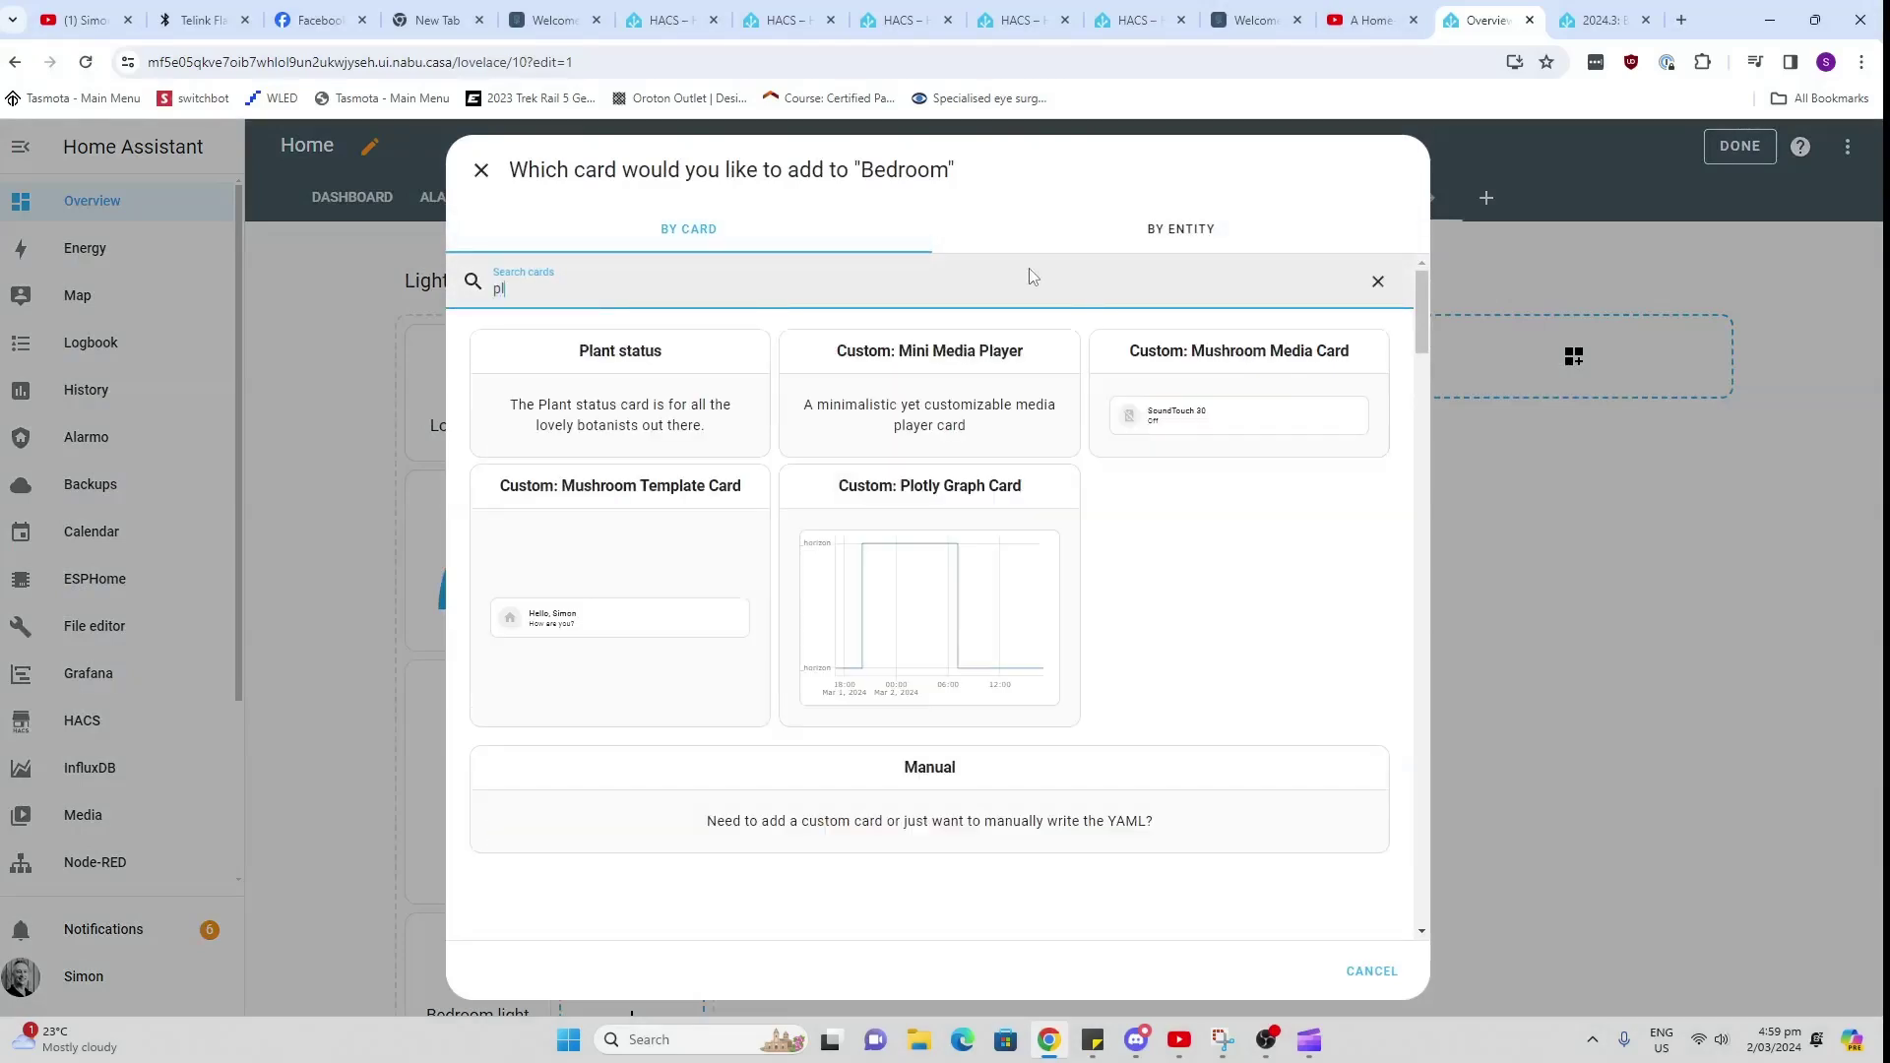
left_click(750, 451)
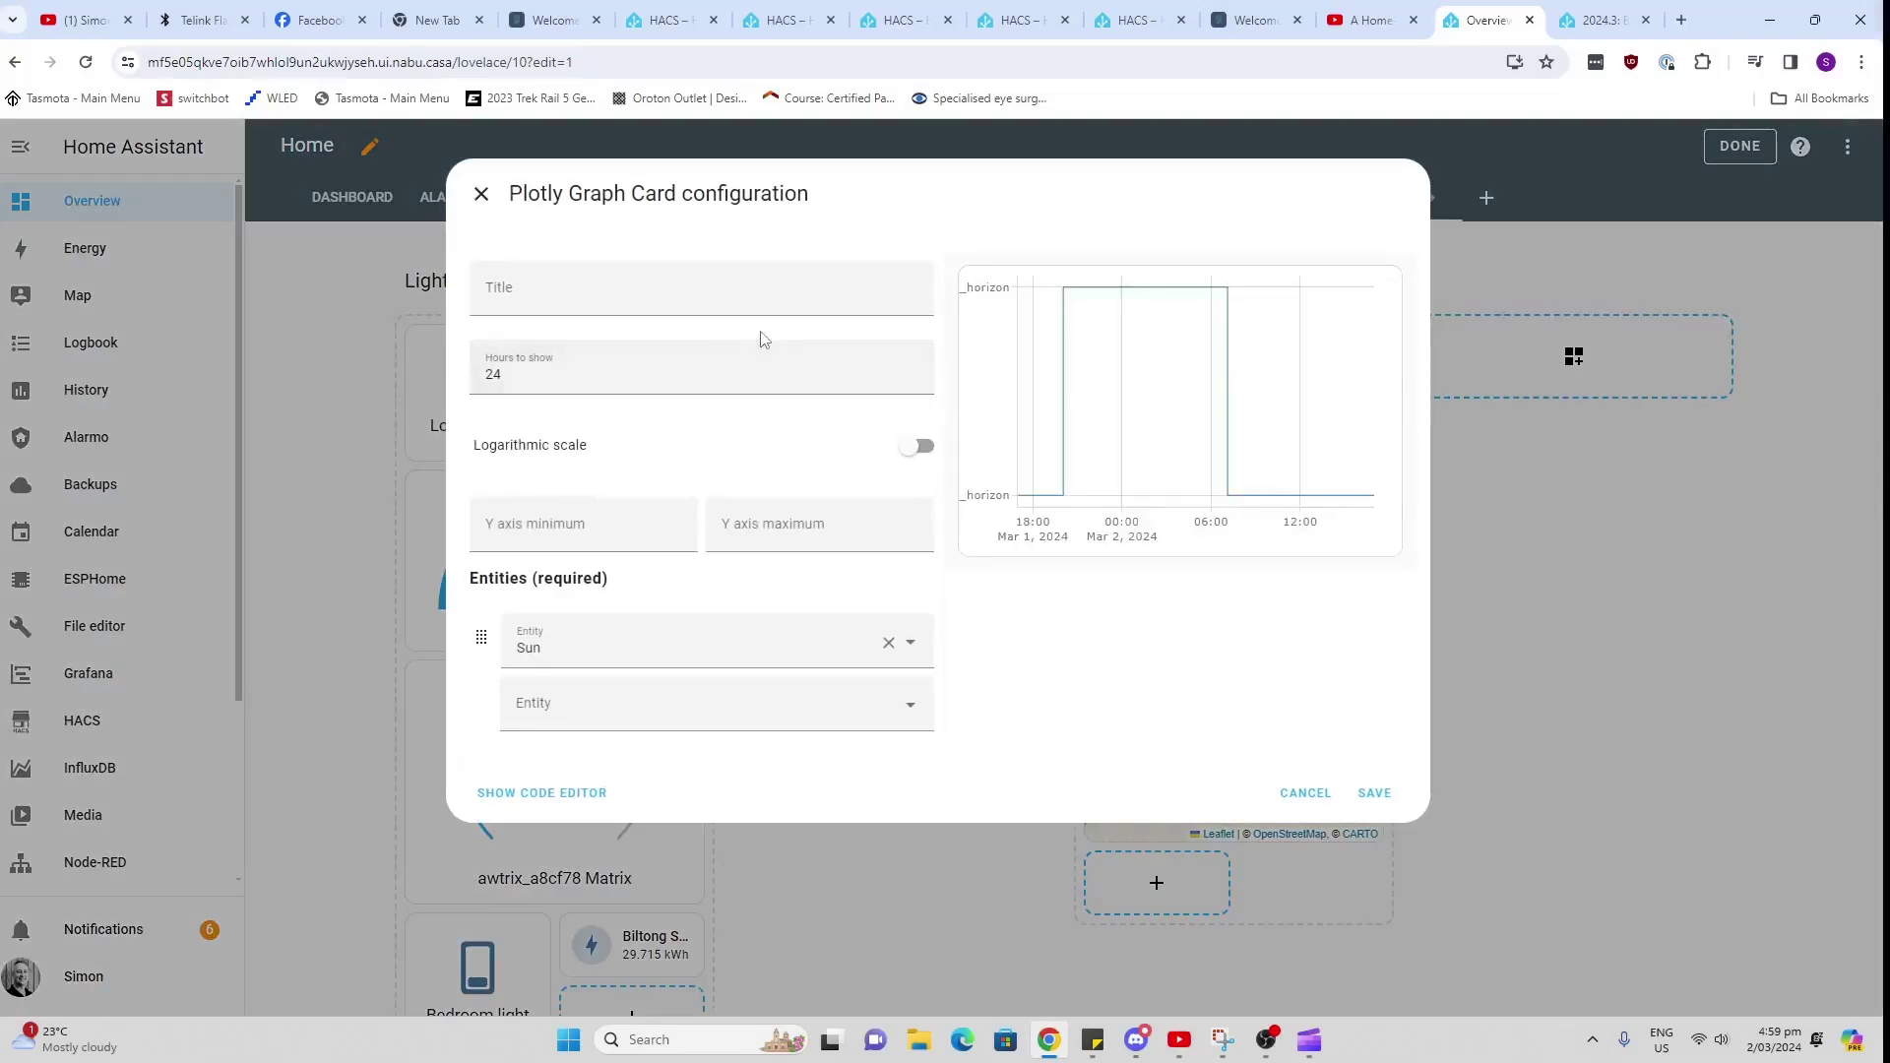
left_click(1376, 793)
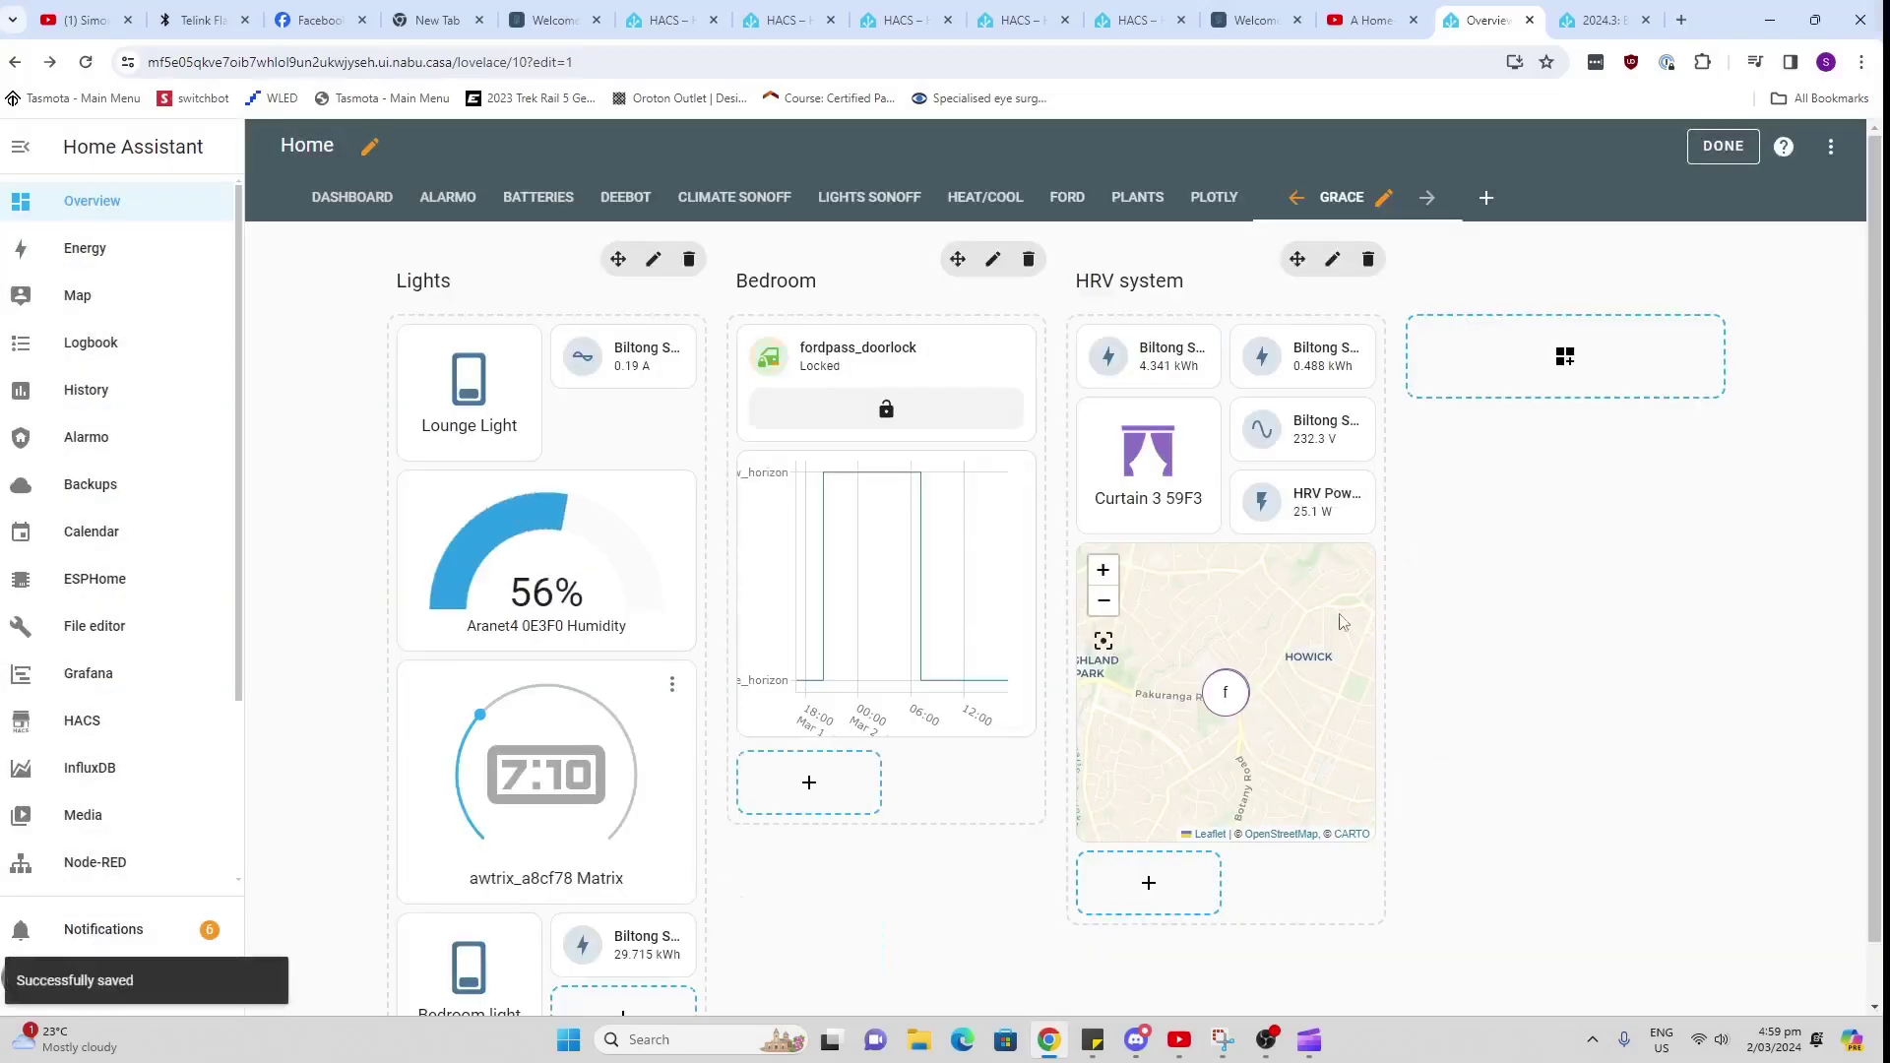
mouse_move(838, 596)
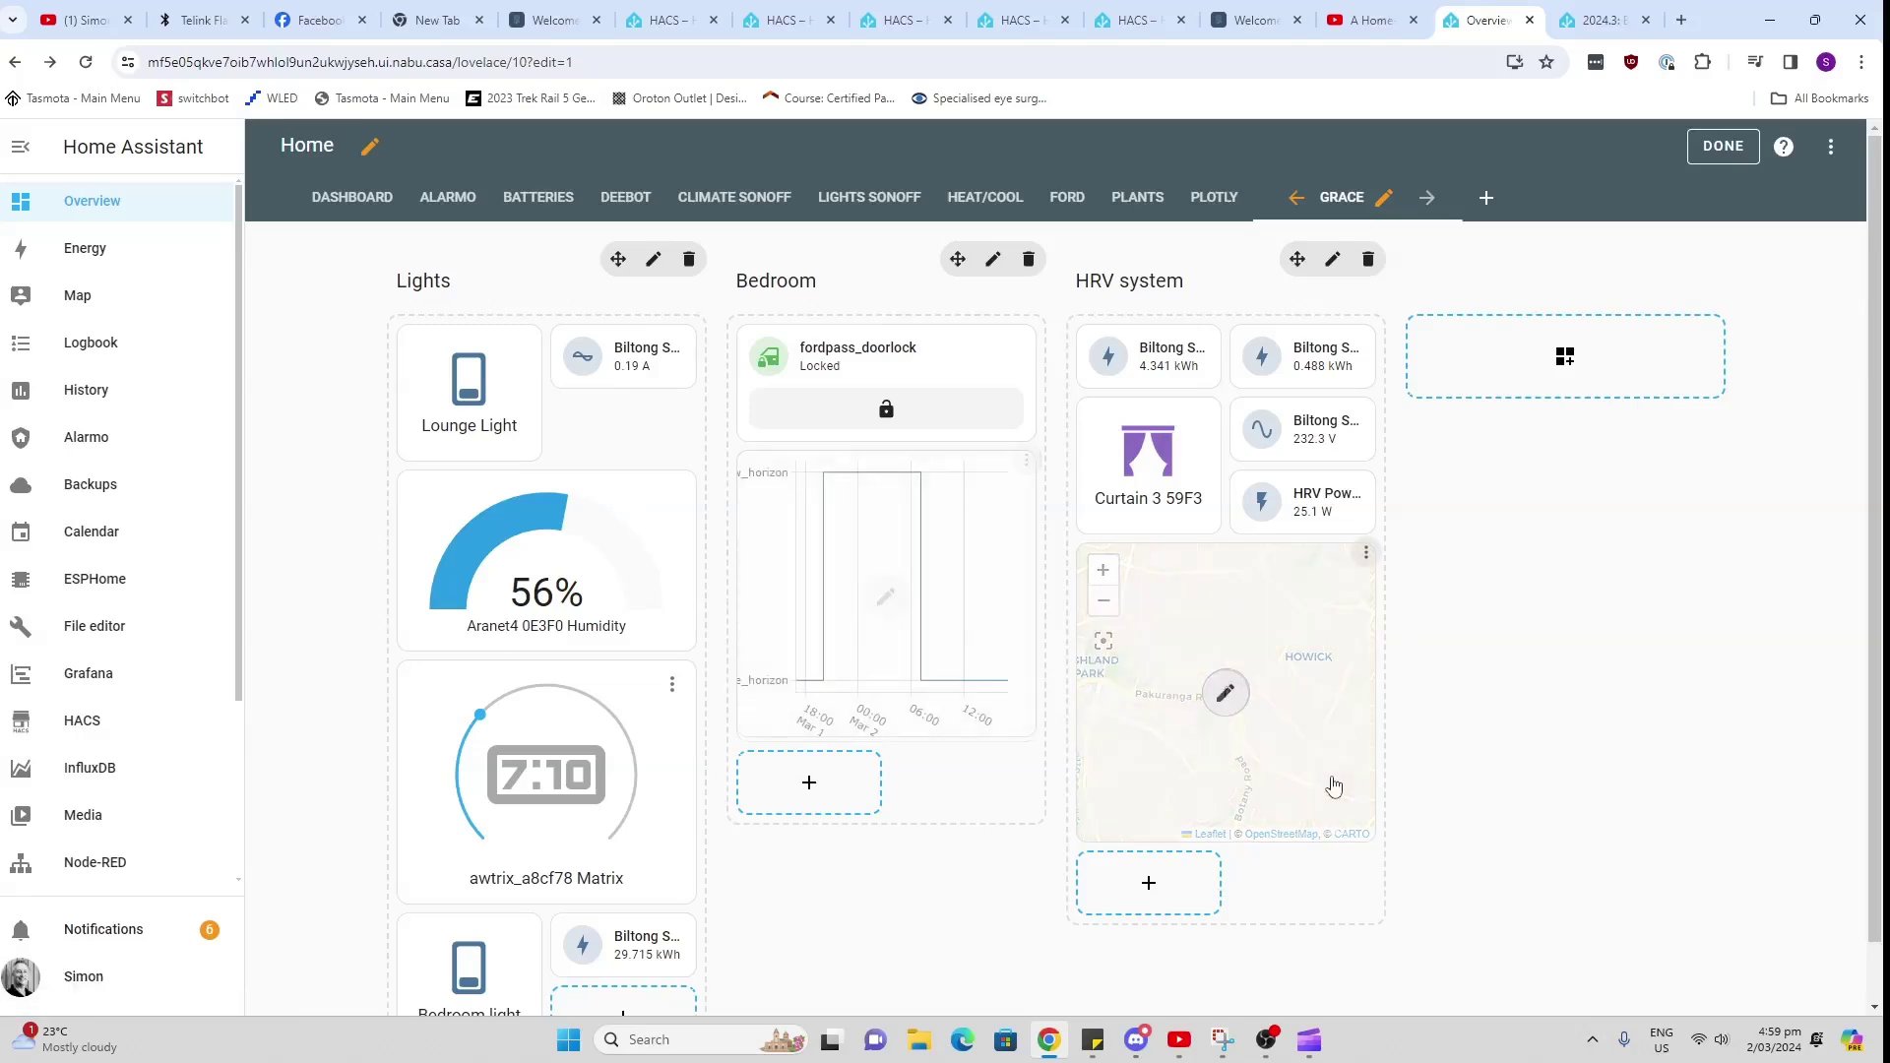
left_click(1194, 201)
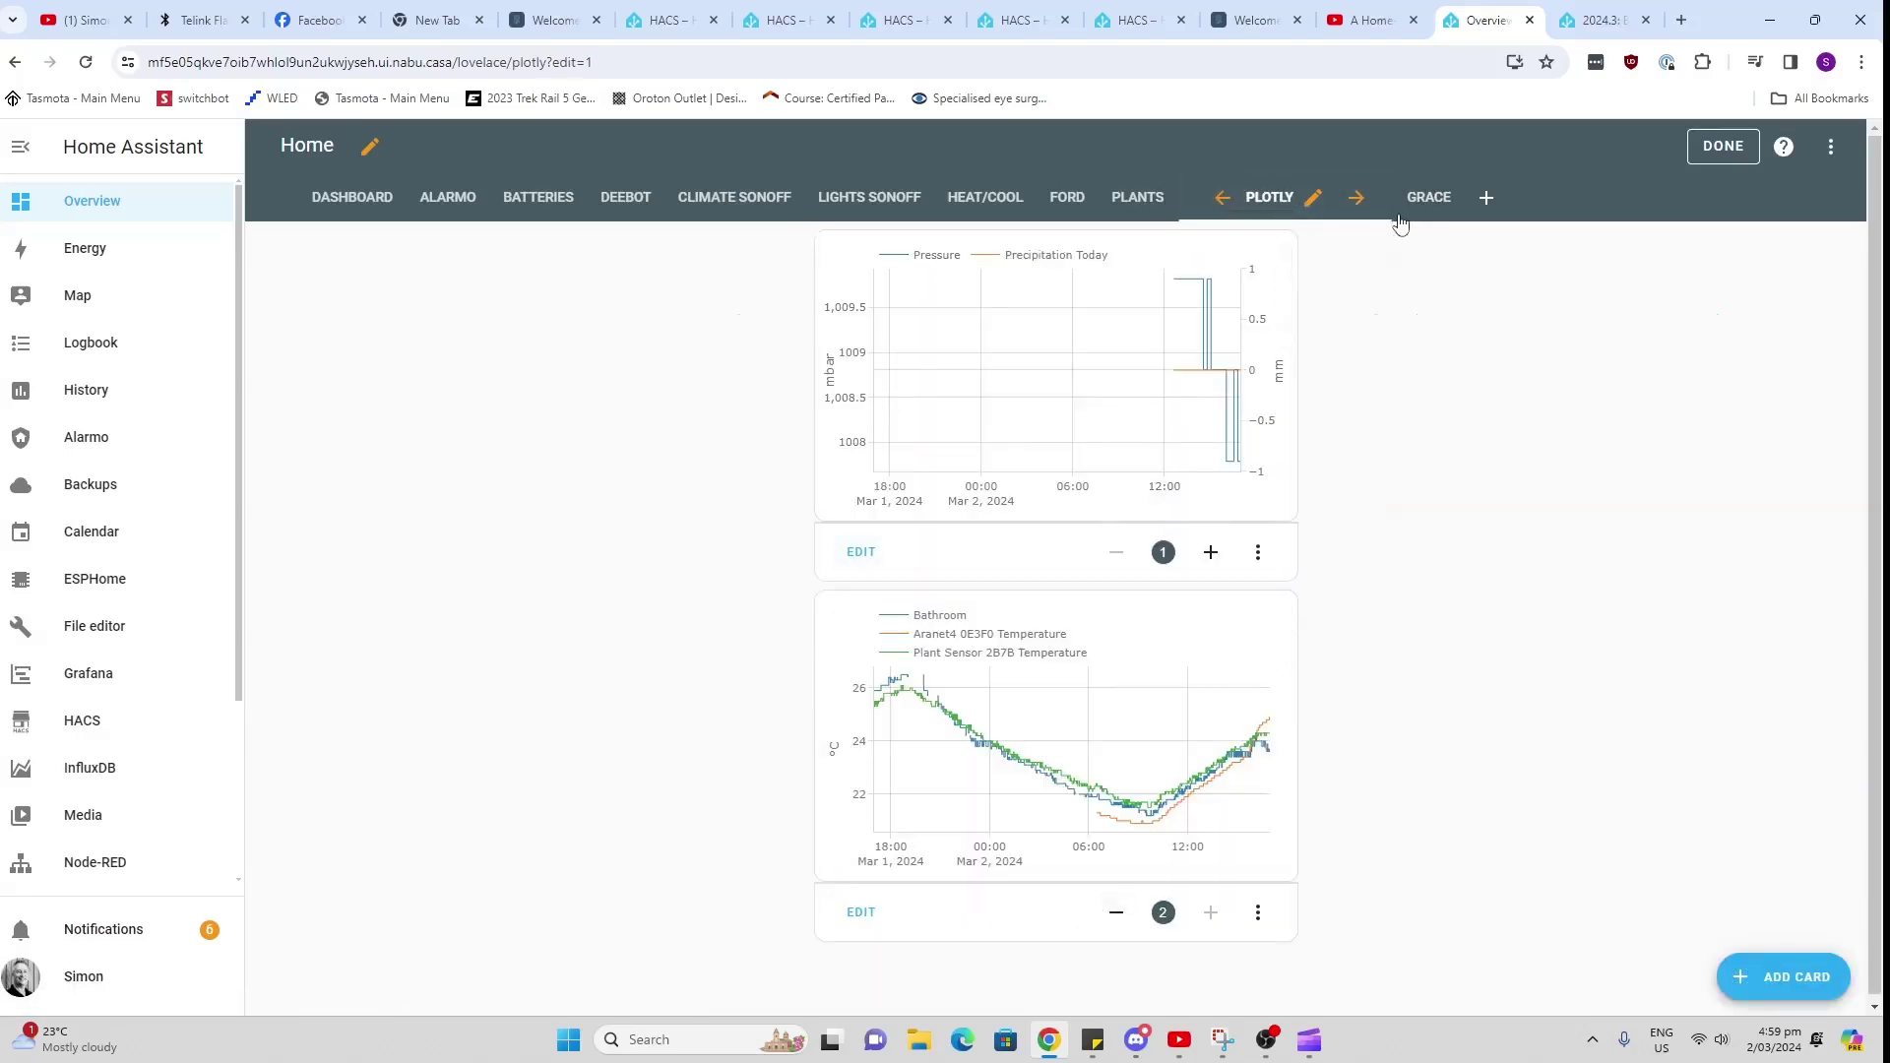
Step: Go back to the Grace view and leave edit mode
left_click(1427, 198)
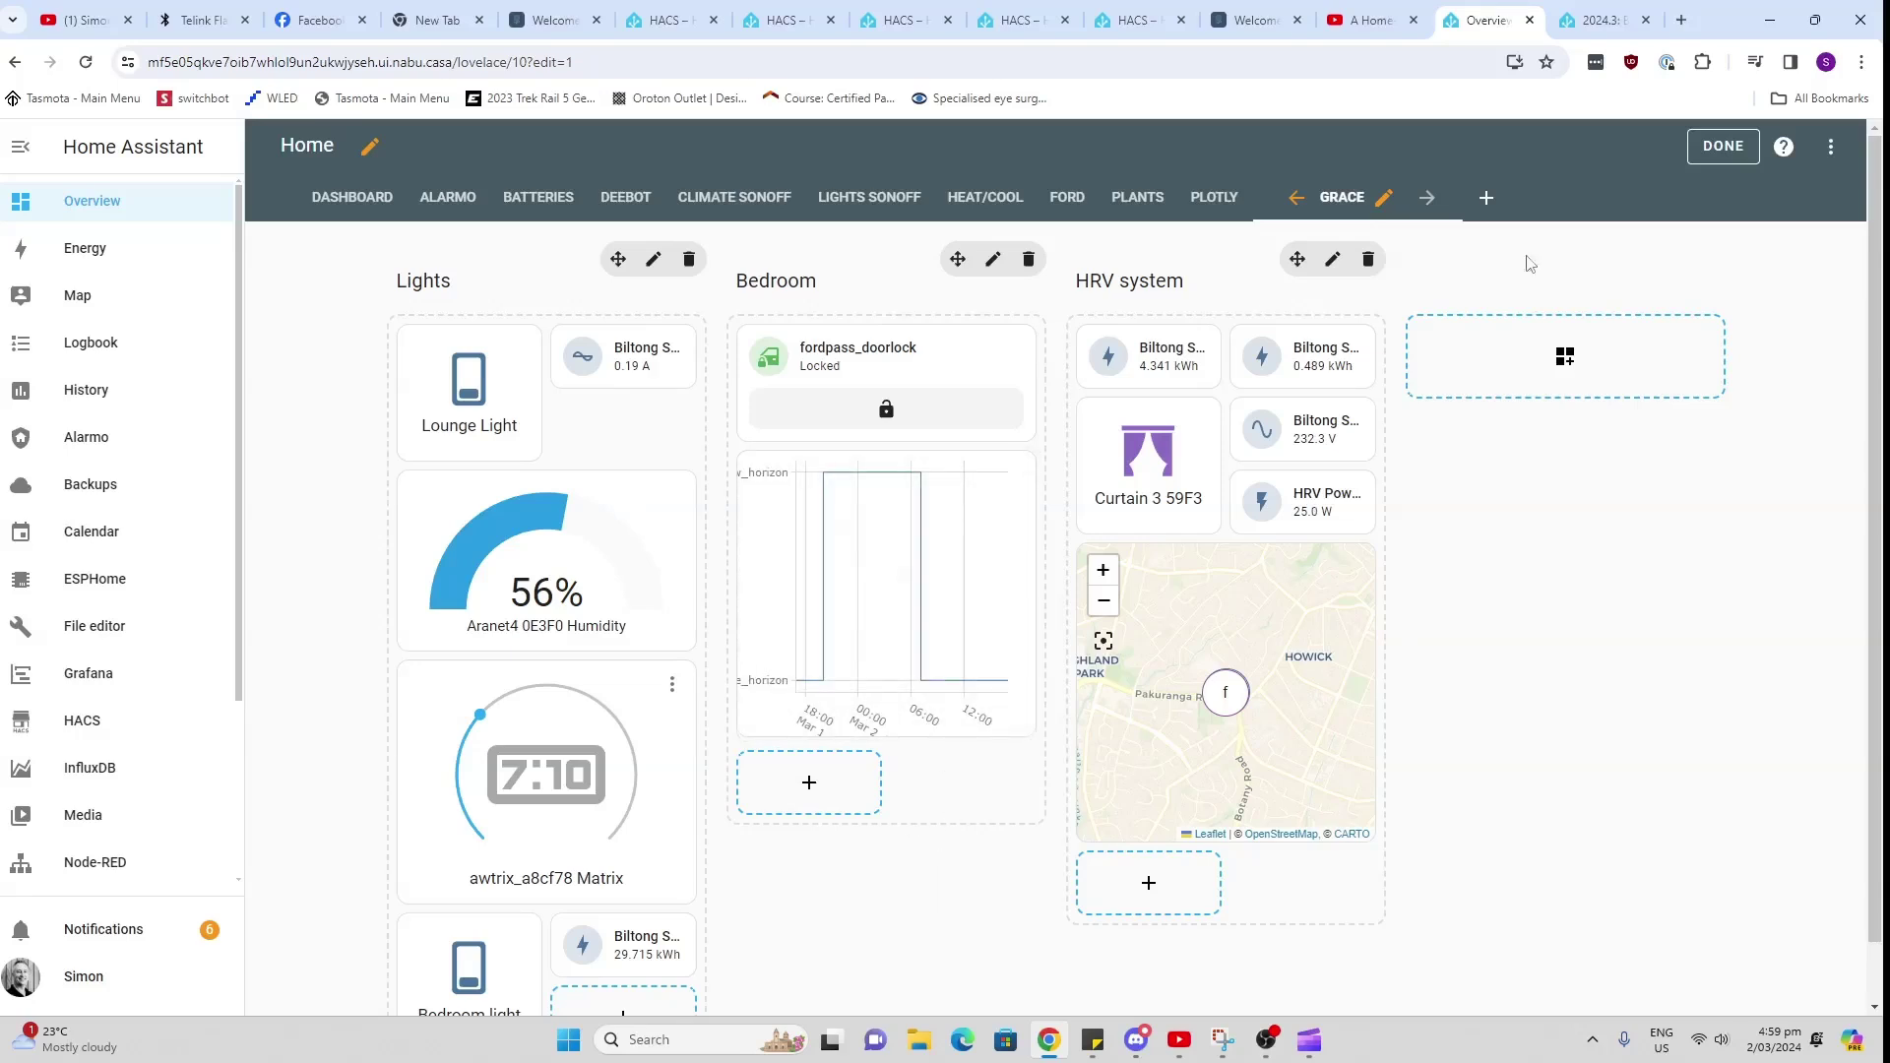
left_click(1720, 146)
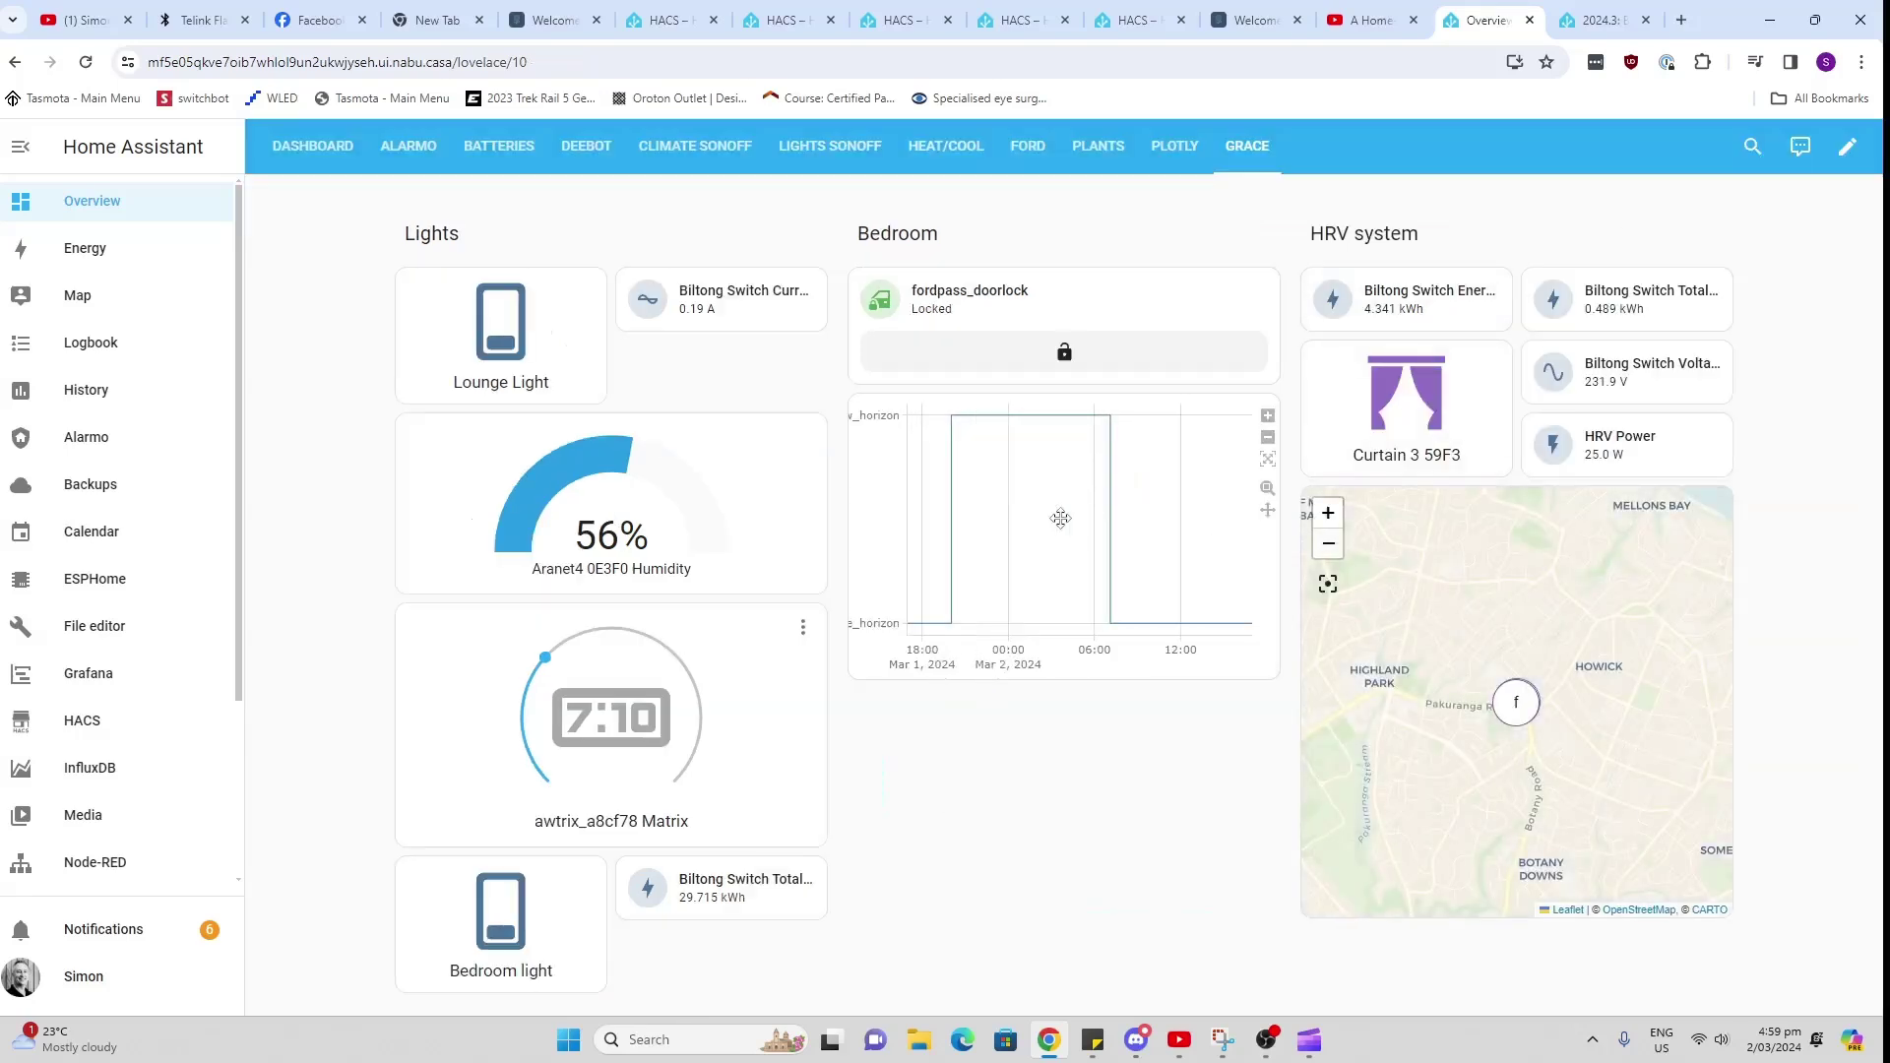
Step: Box-zoom the Sun graph, zoom out to Feb 25–Mar 8, then back in to Feb 29–Mar 6
left_click(1267, 491)
left_click_drag(1076, 511, 1089, 549)
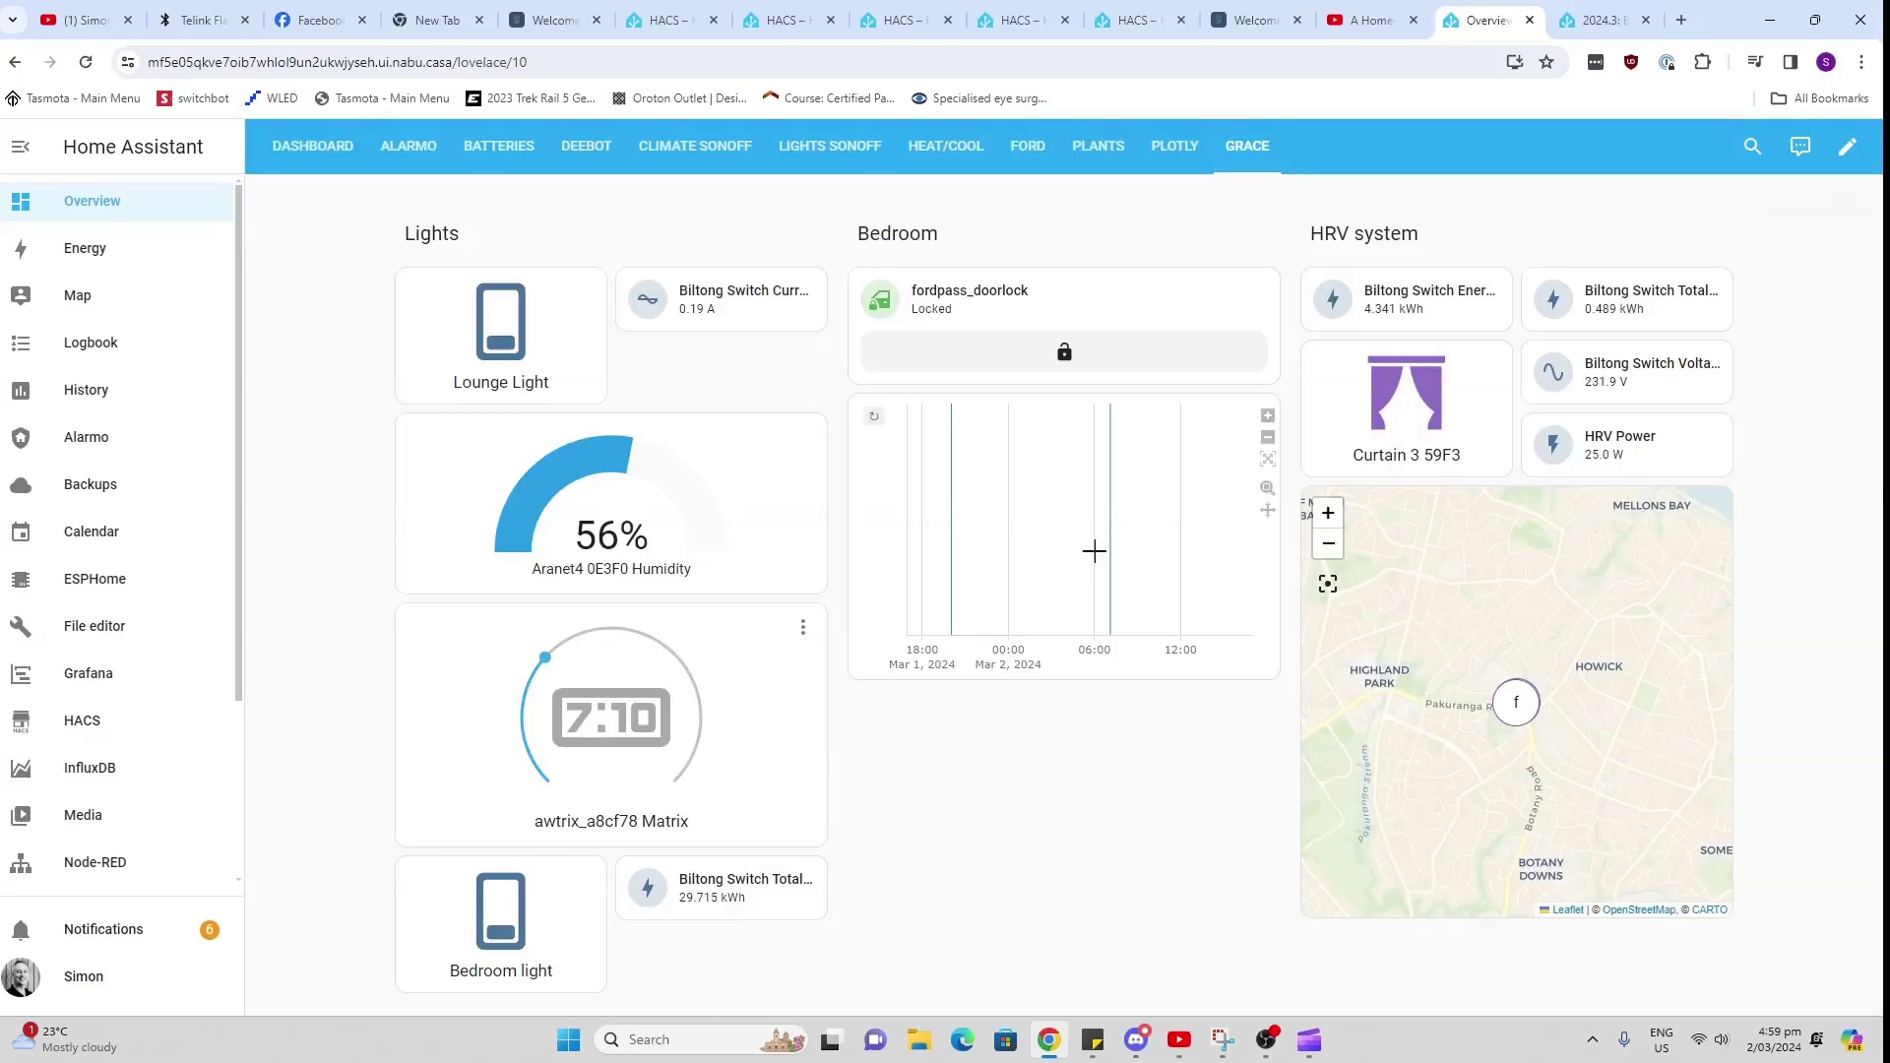
left_click(1269, 439)
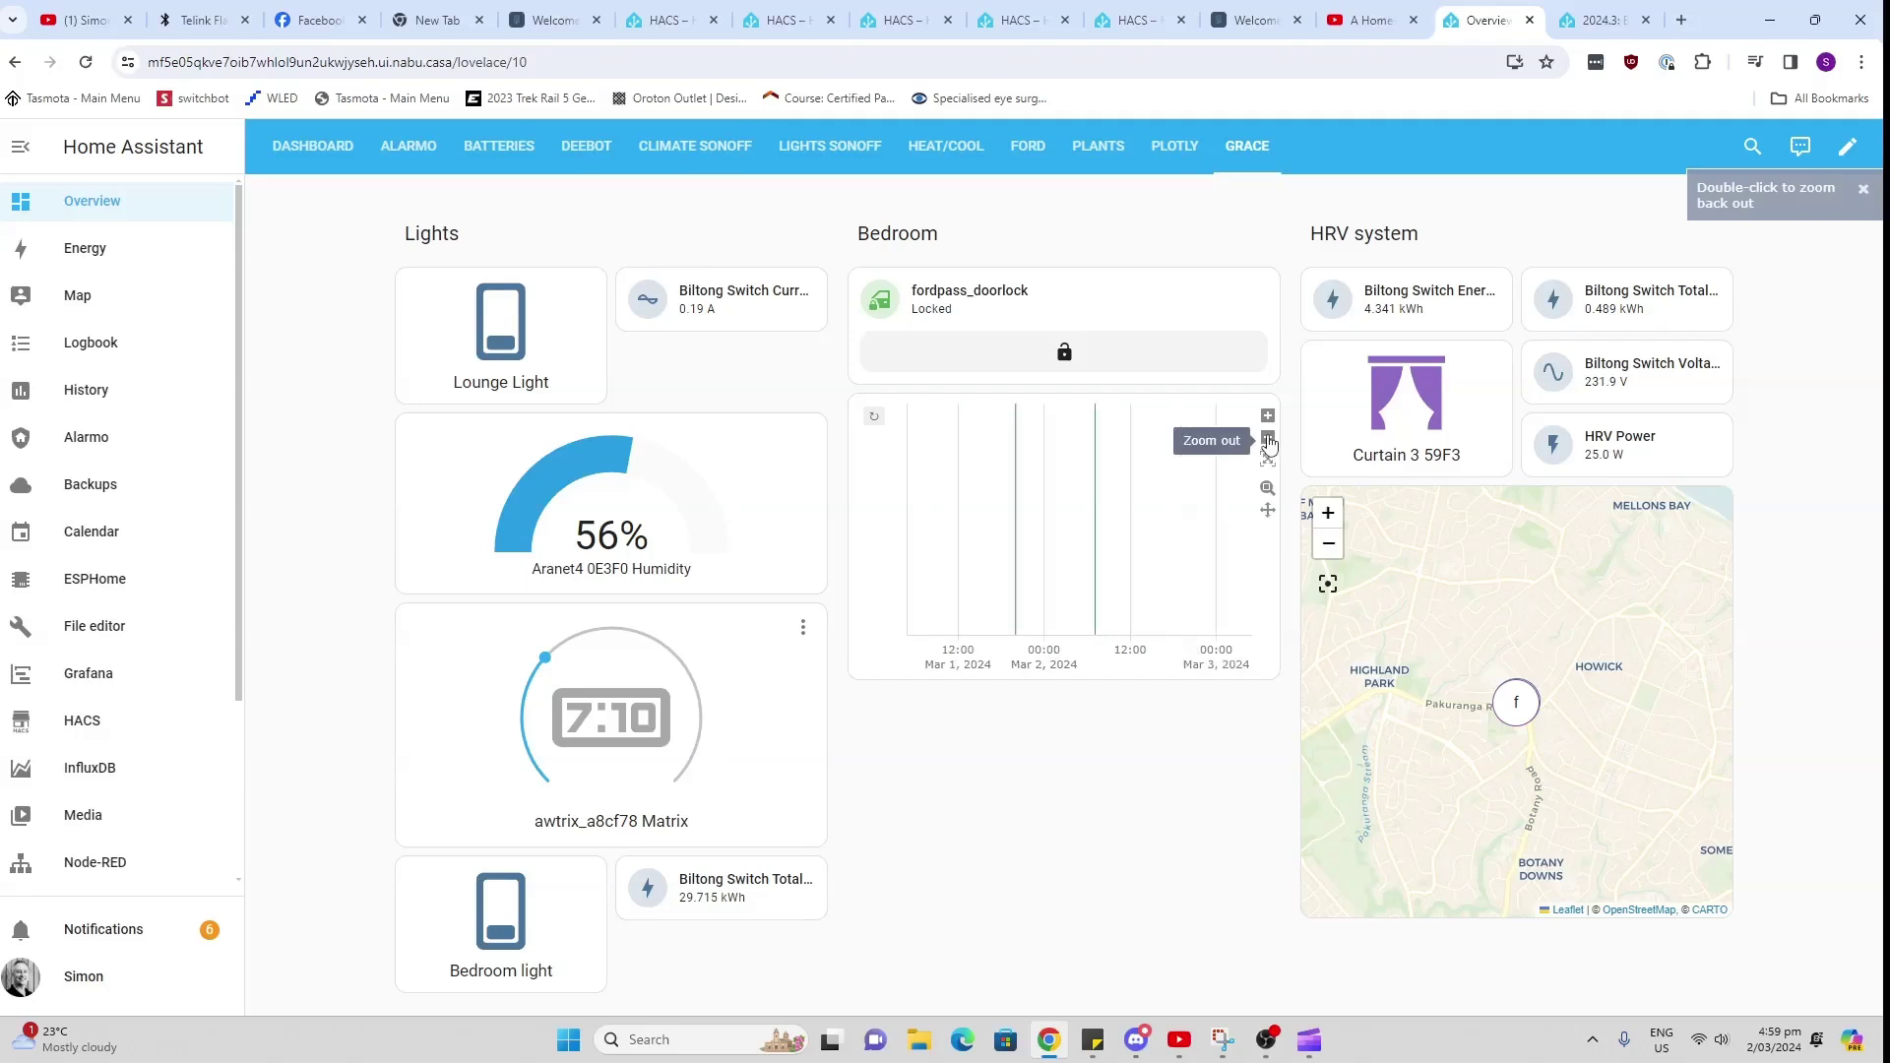
left_click(1268, 439)
left_click(1268, 440)
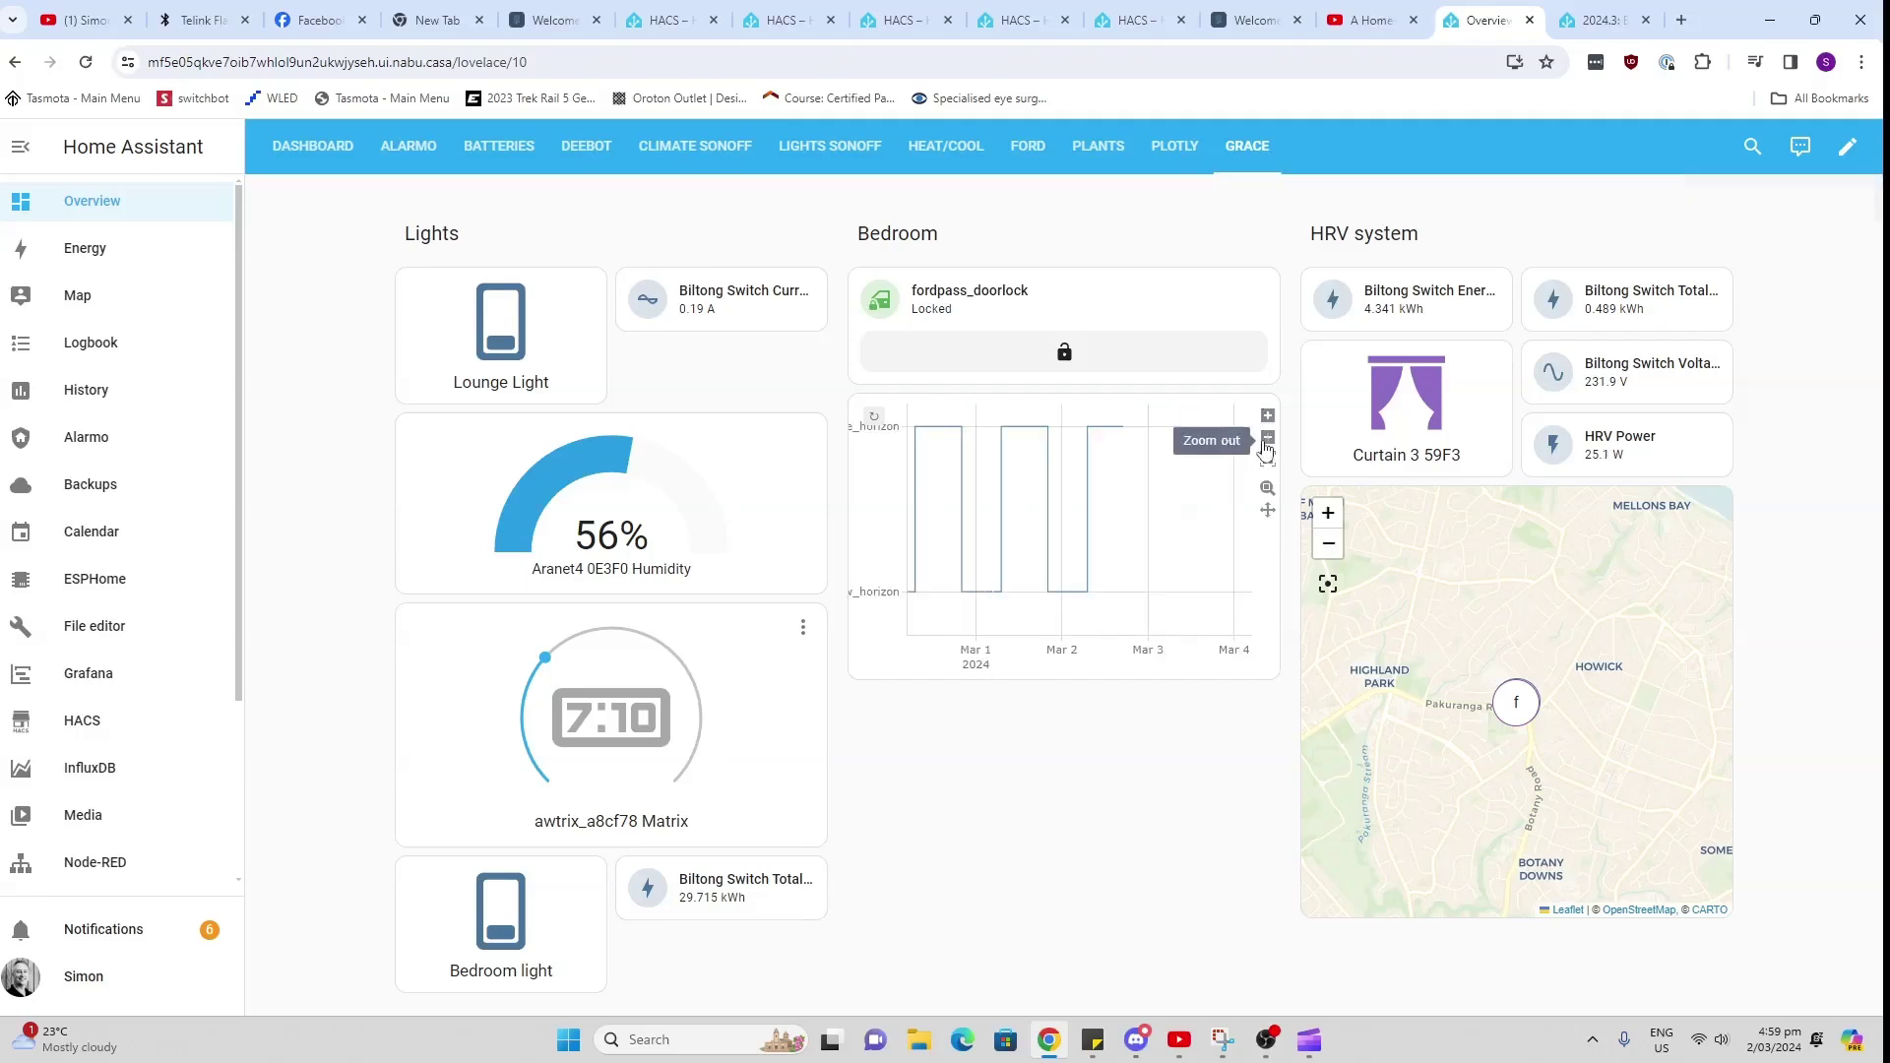
left_click(1267, 443)
left_click(1267, 440)
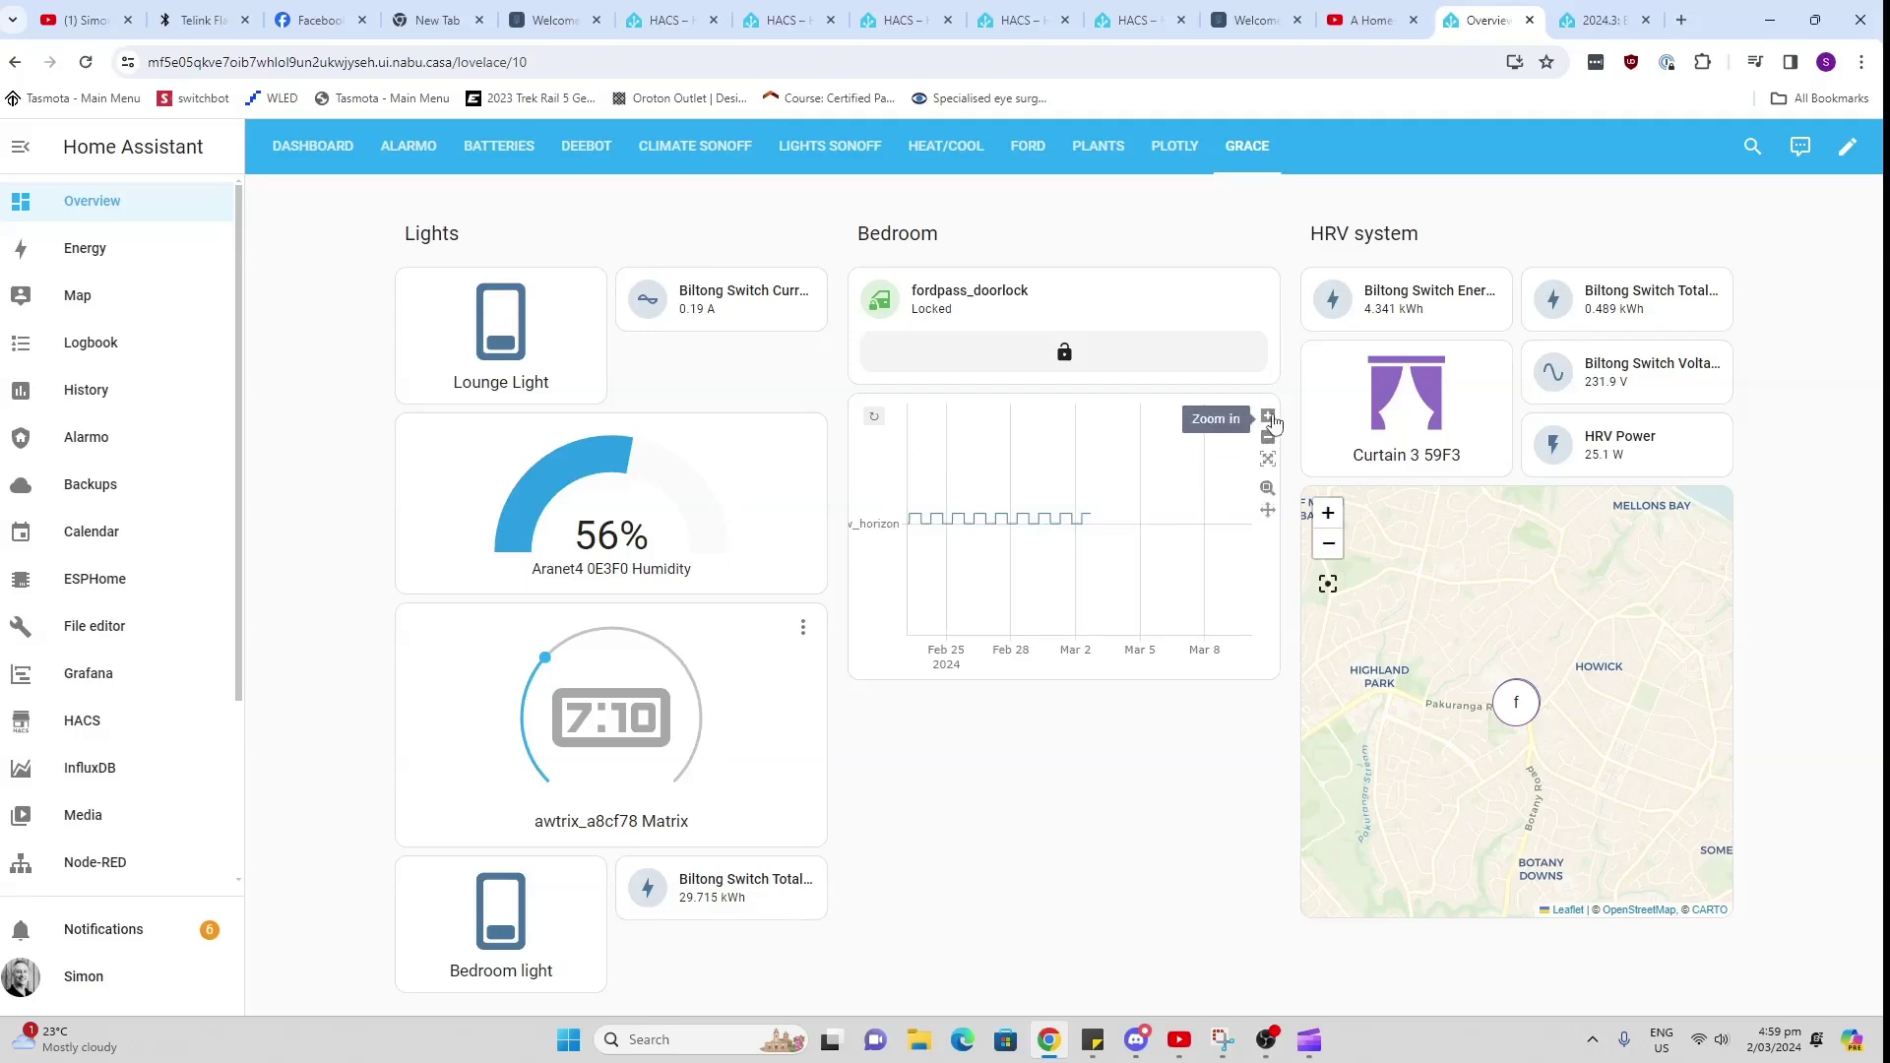
left_click(1268, 419)
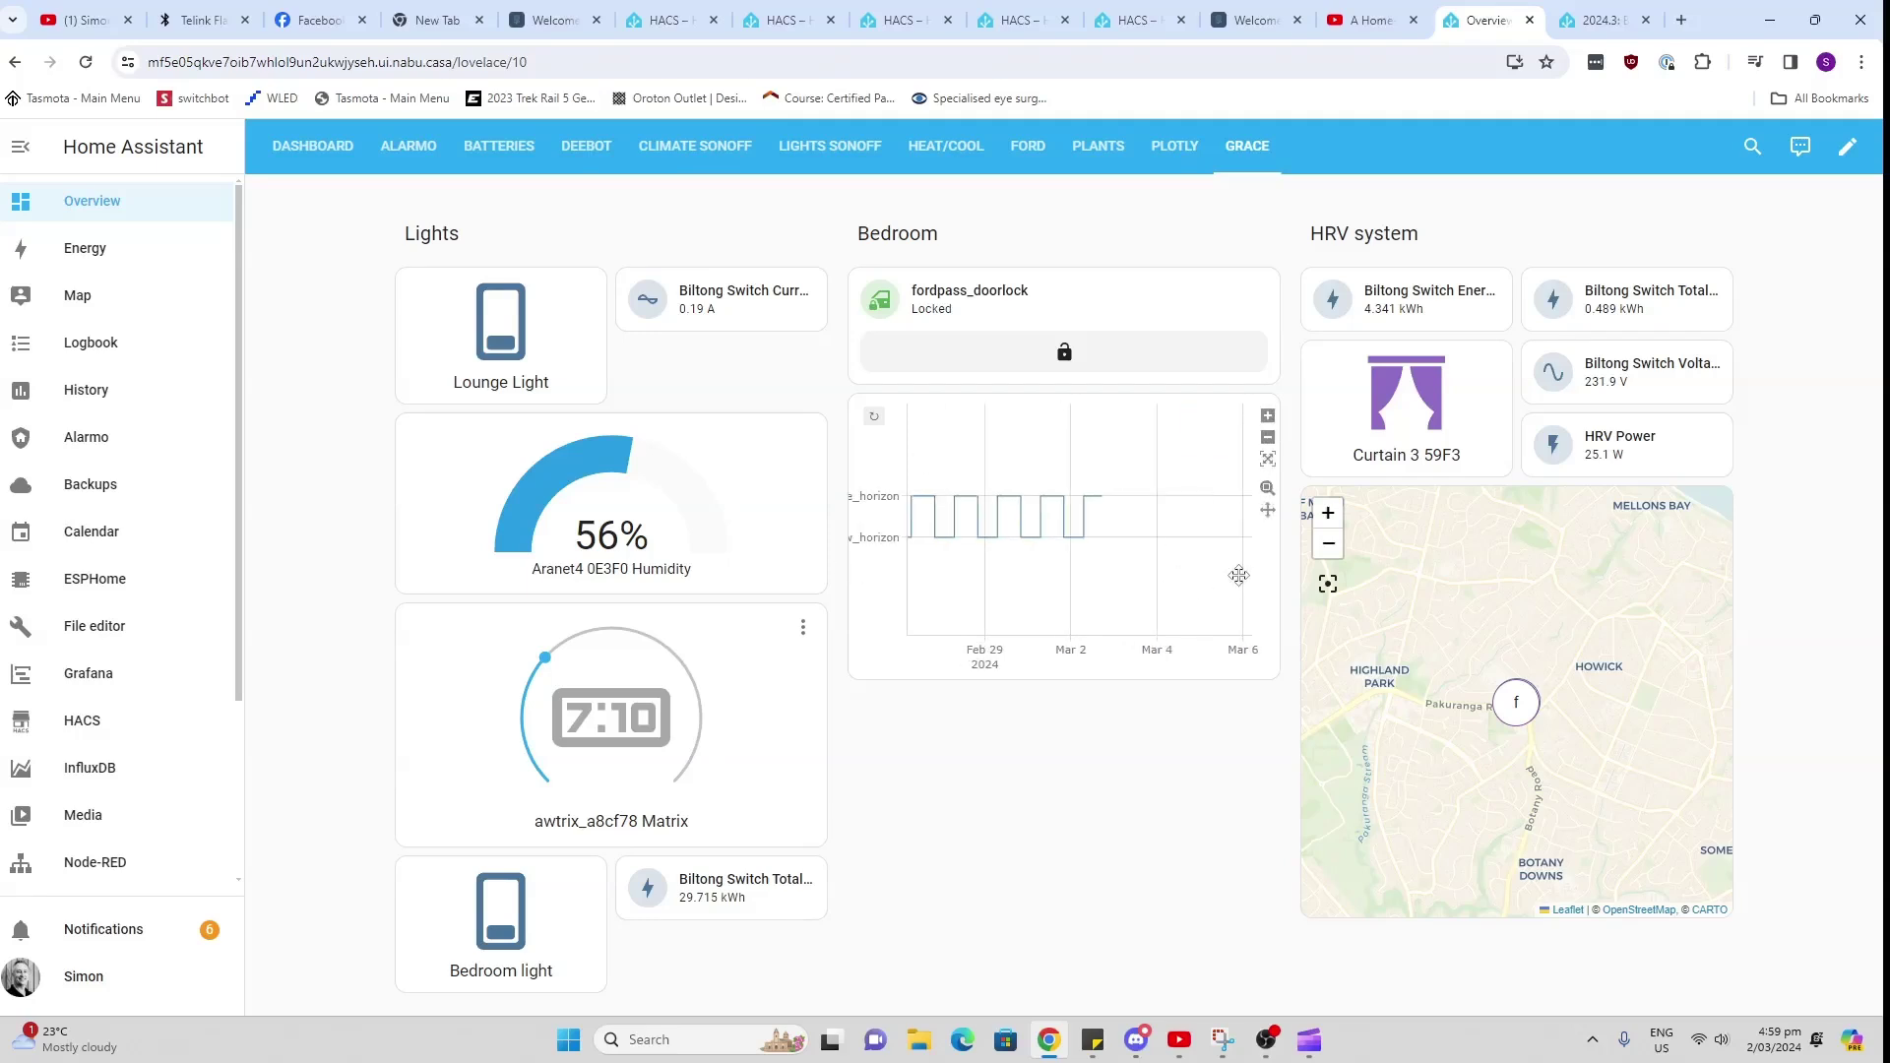